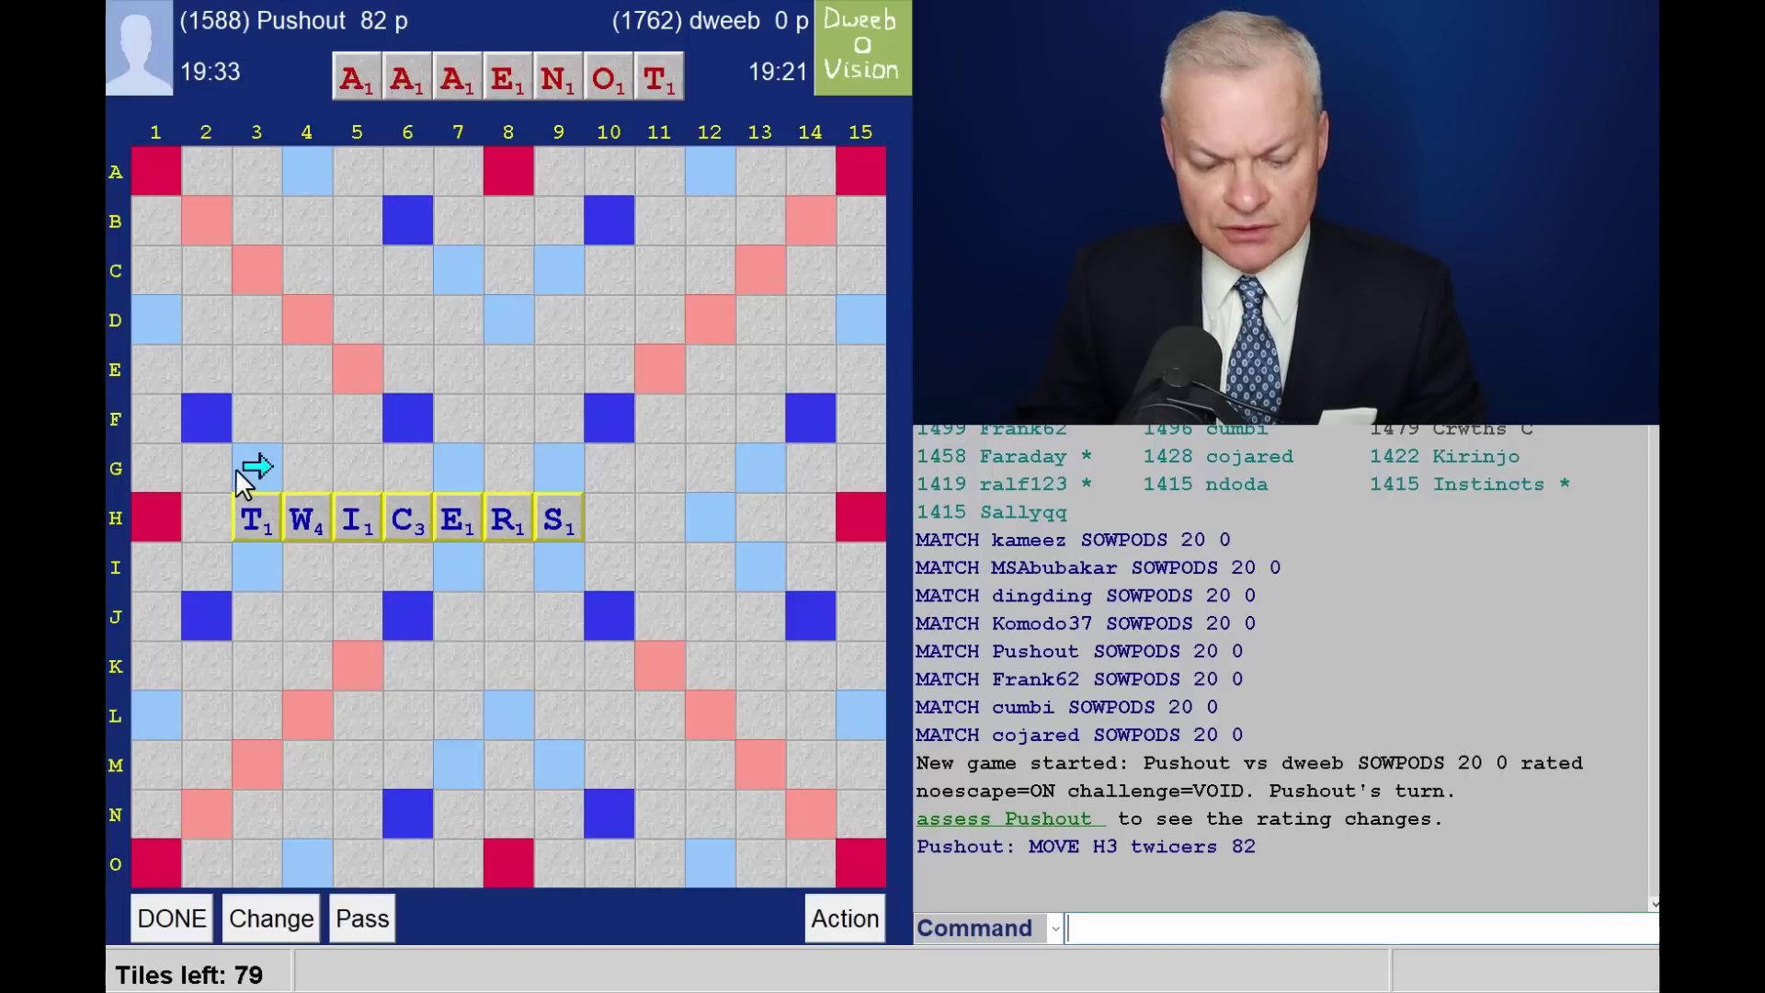
{"action": "type", "text": "aa"}
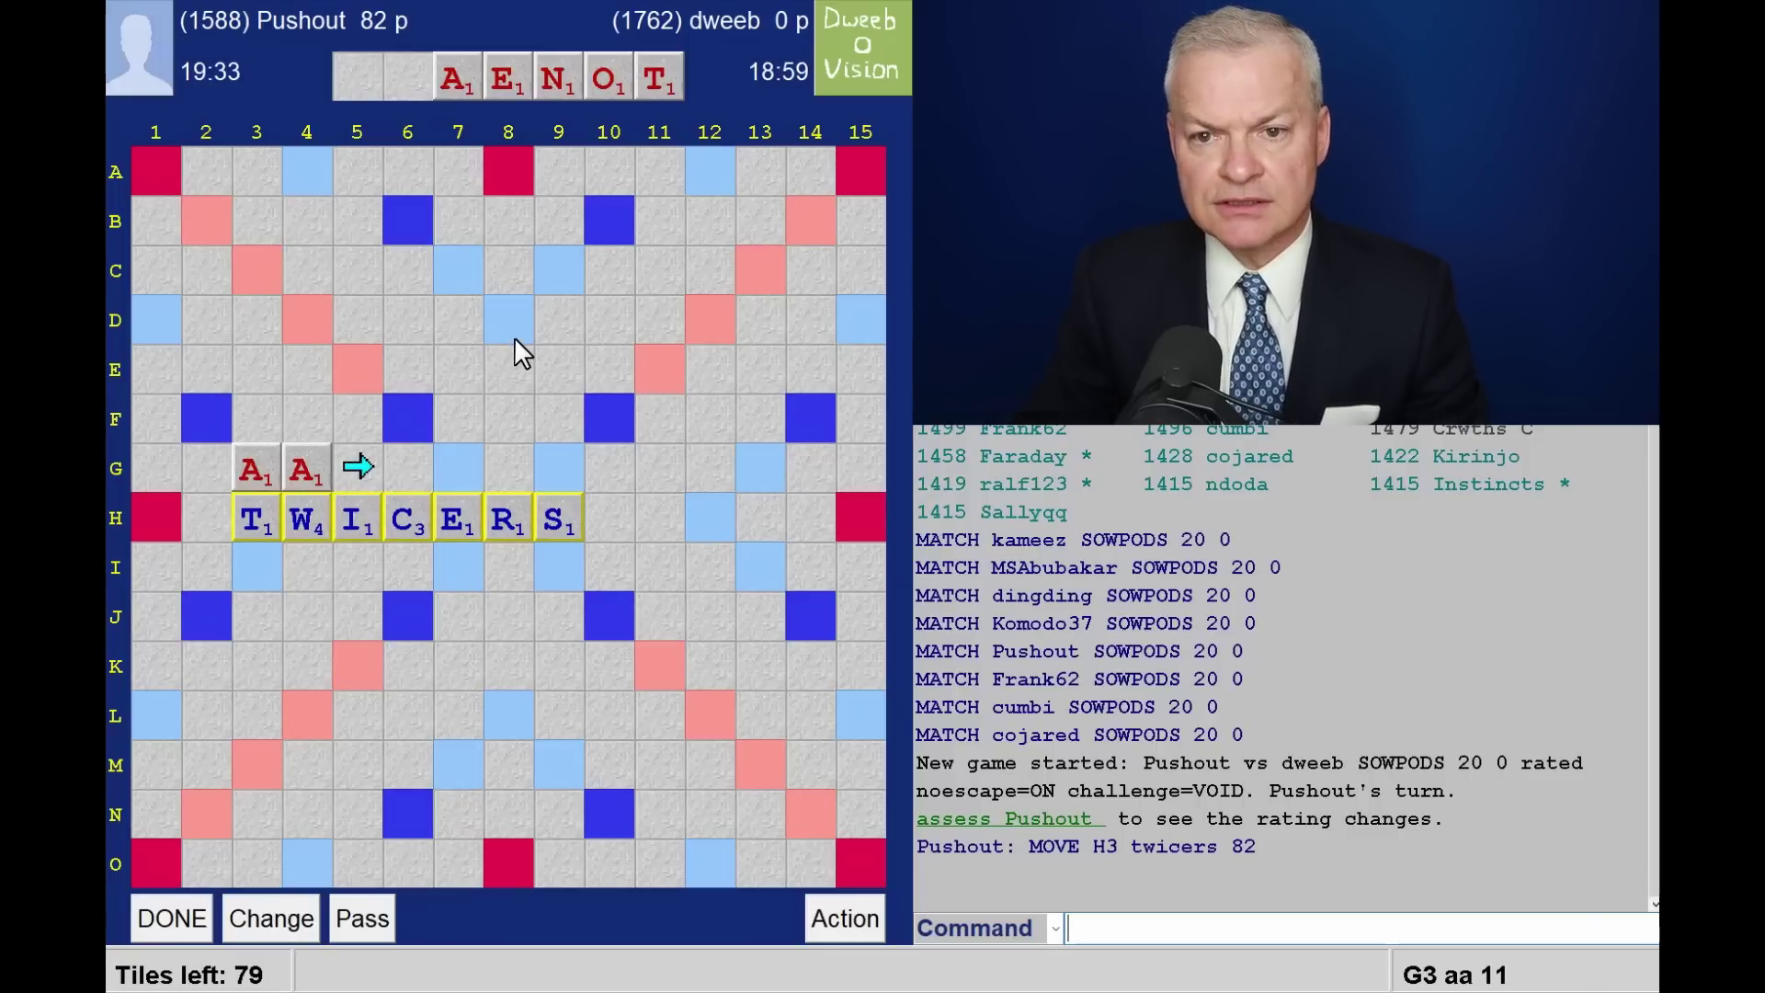
Submit AA at G3, then start the next word at square F2
{"action": "key", "text": "Return"}
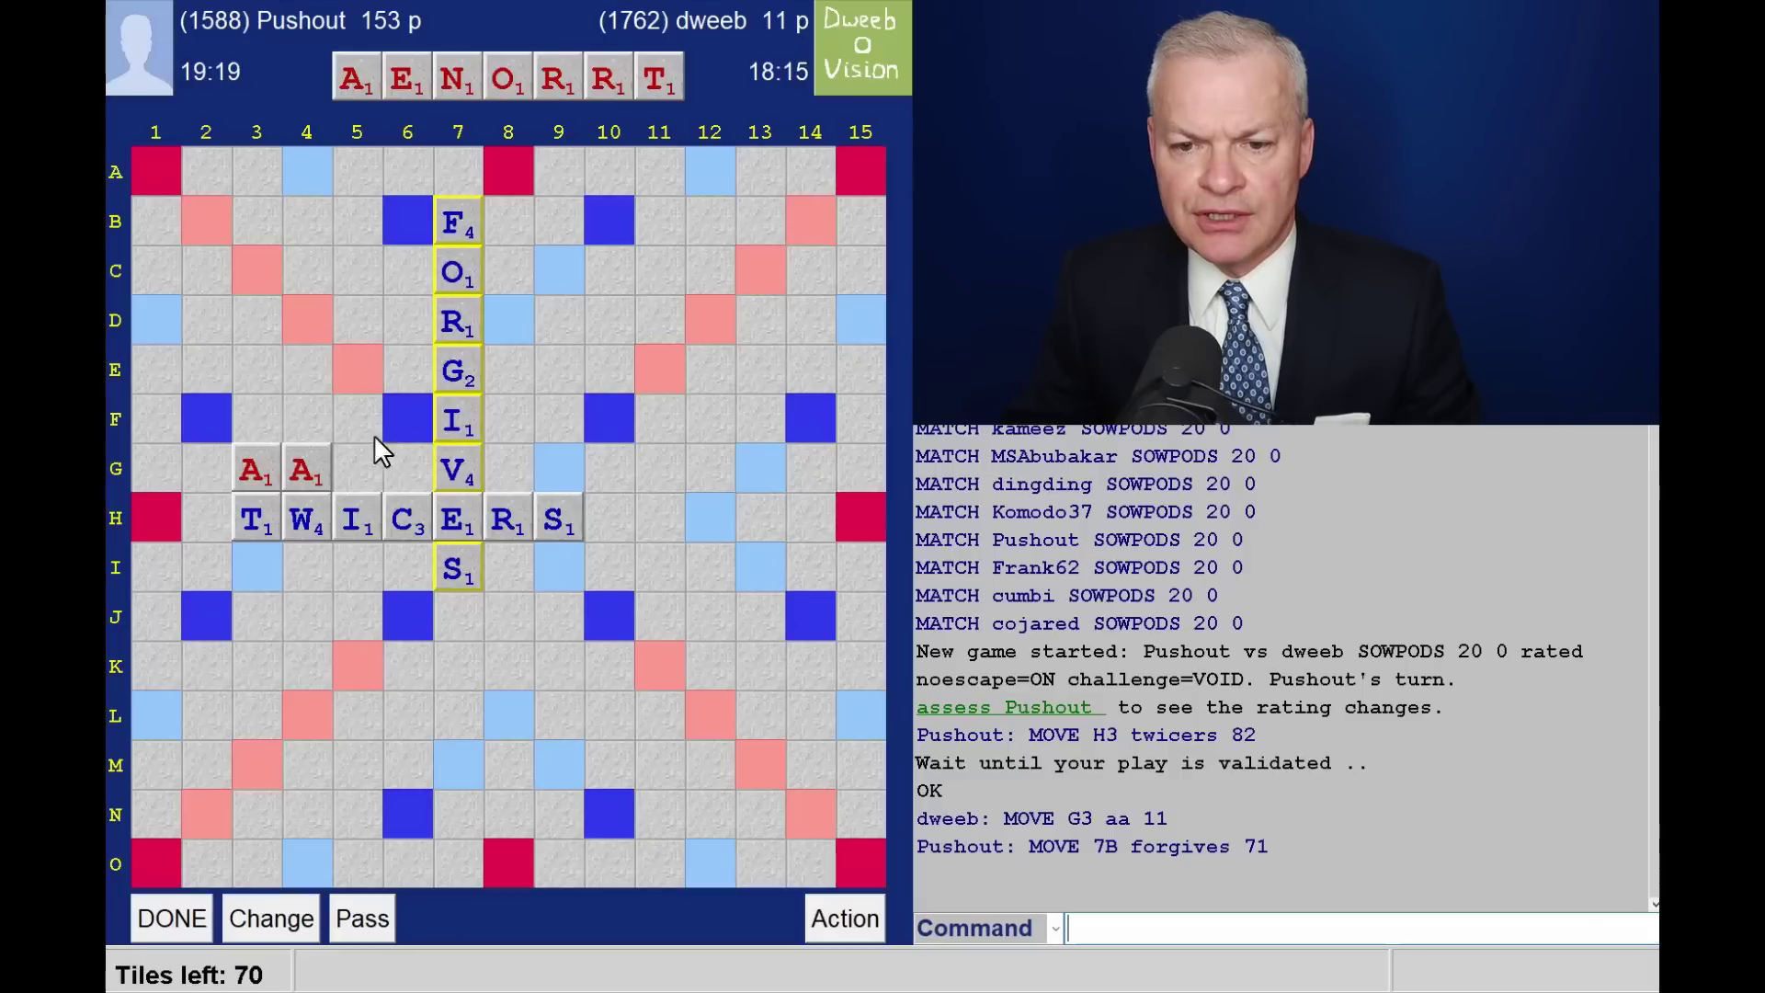
{"action": "left_click", "coordinate": [210, 421]}
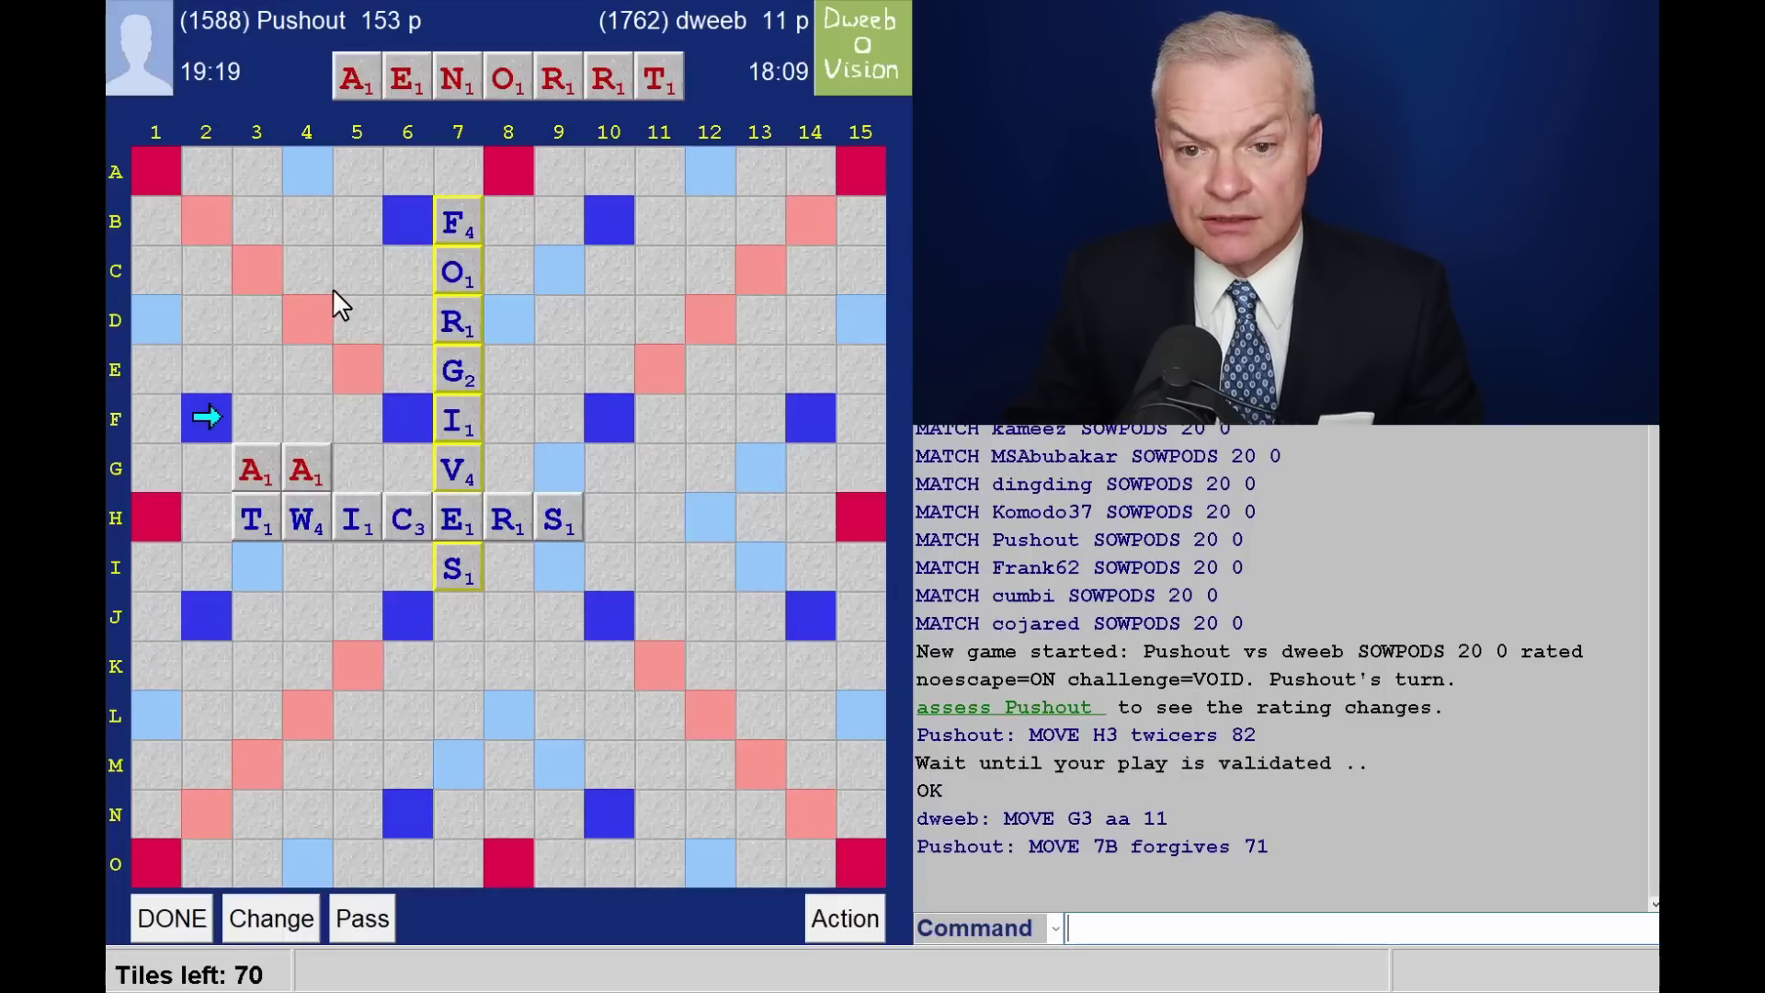
{"action": "type", "text": "an"}
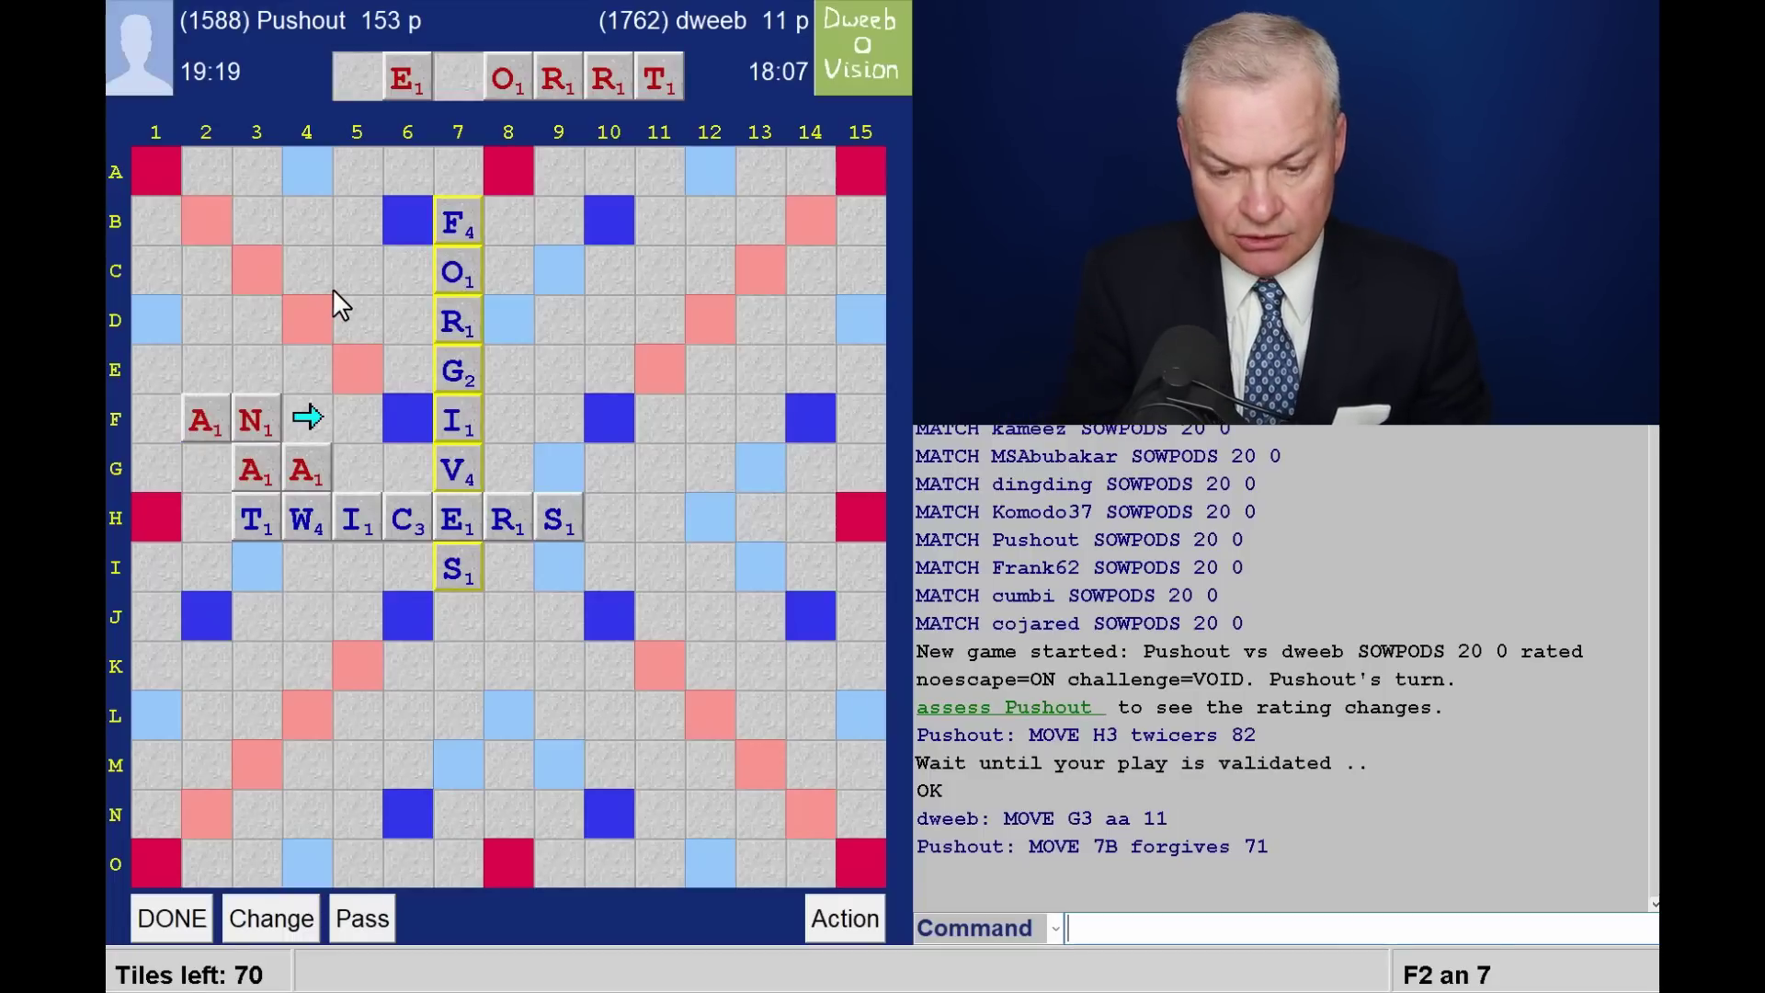
{"action": "type", "text": "t"}
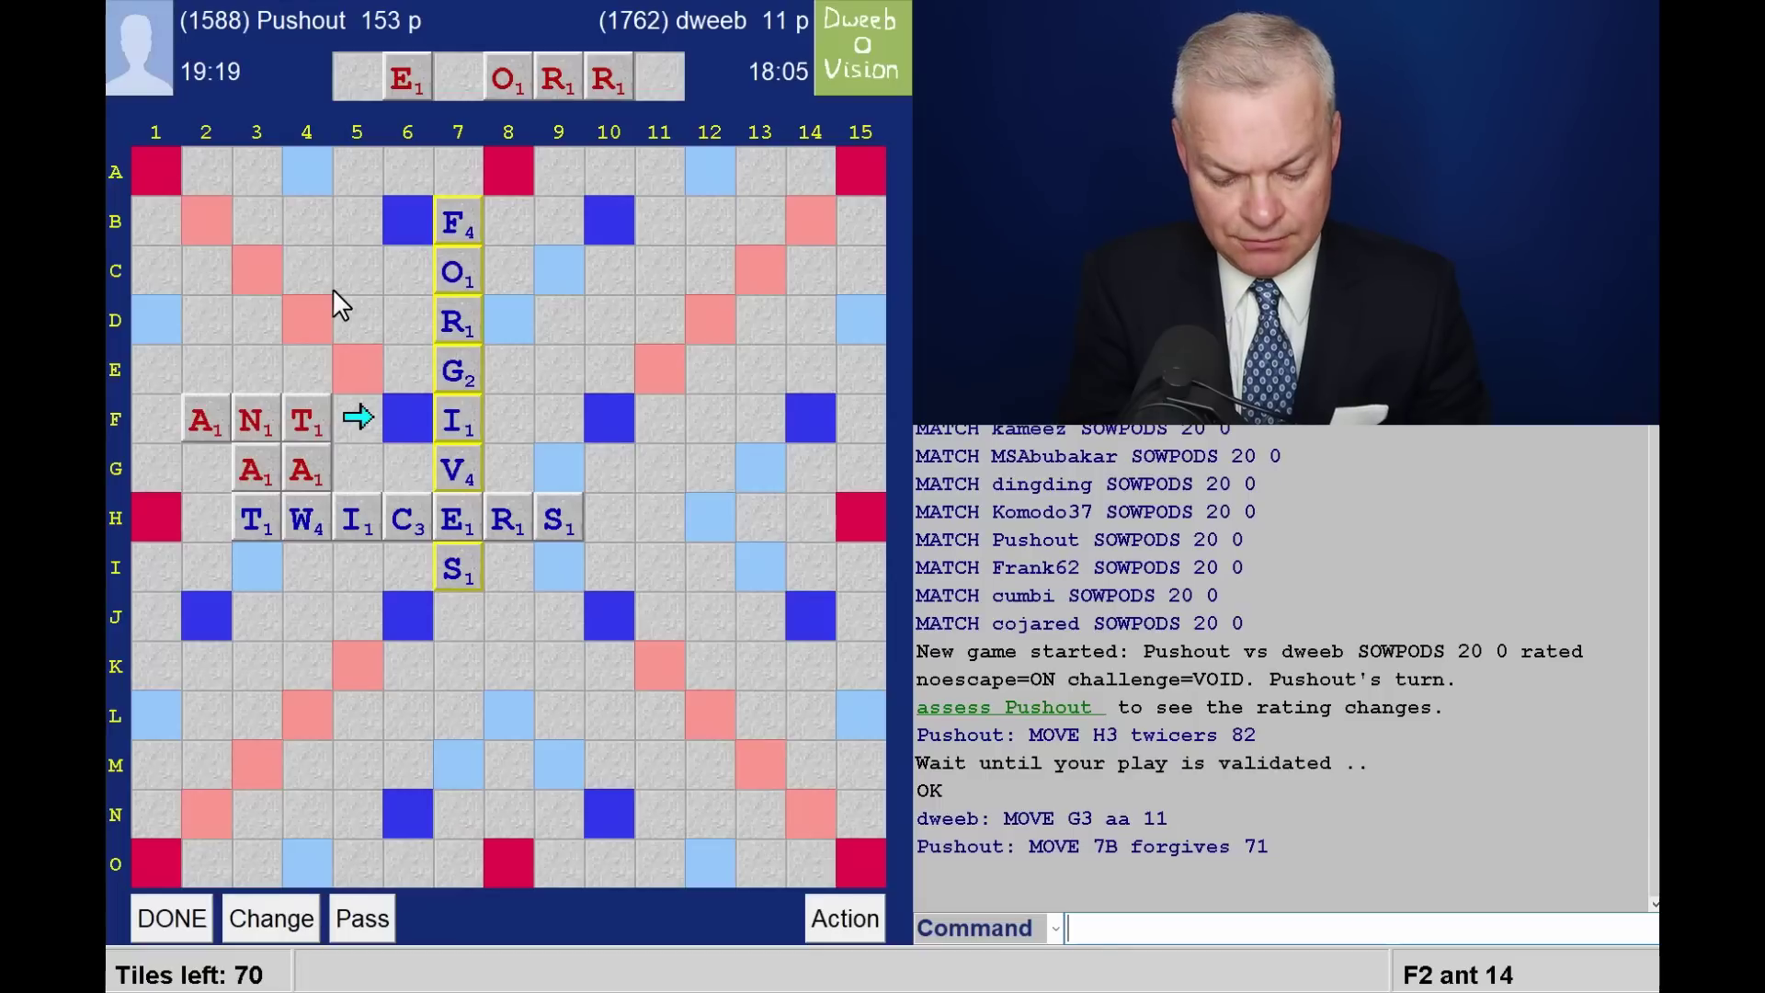
{"action": "type", "text": "eror"}
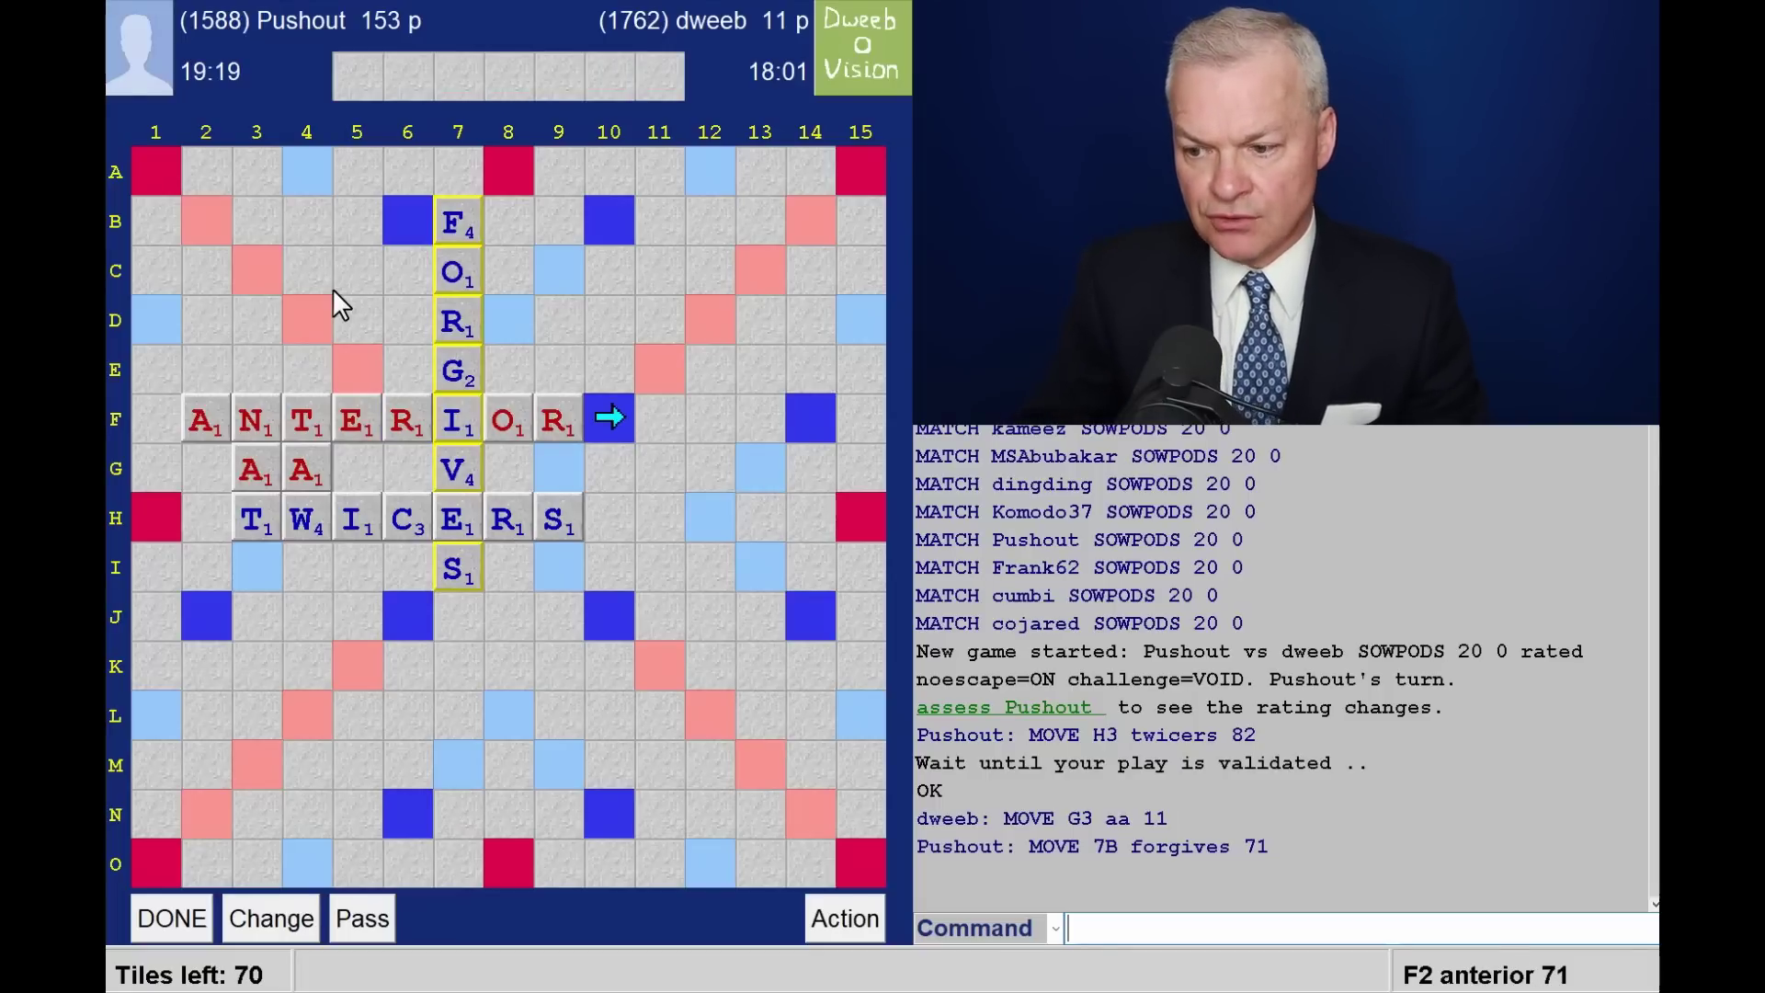
Submit ANTERIOR across row F for 71, then wait for Pushout's QI reply
{"action": "key", "text": "Return"}
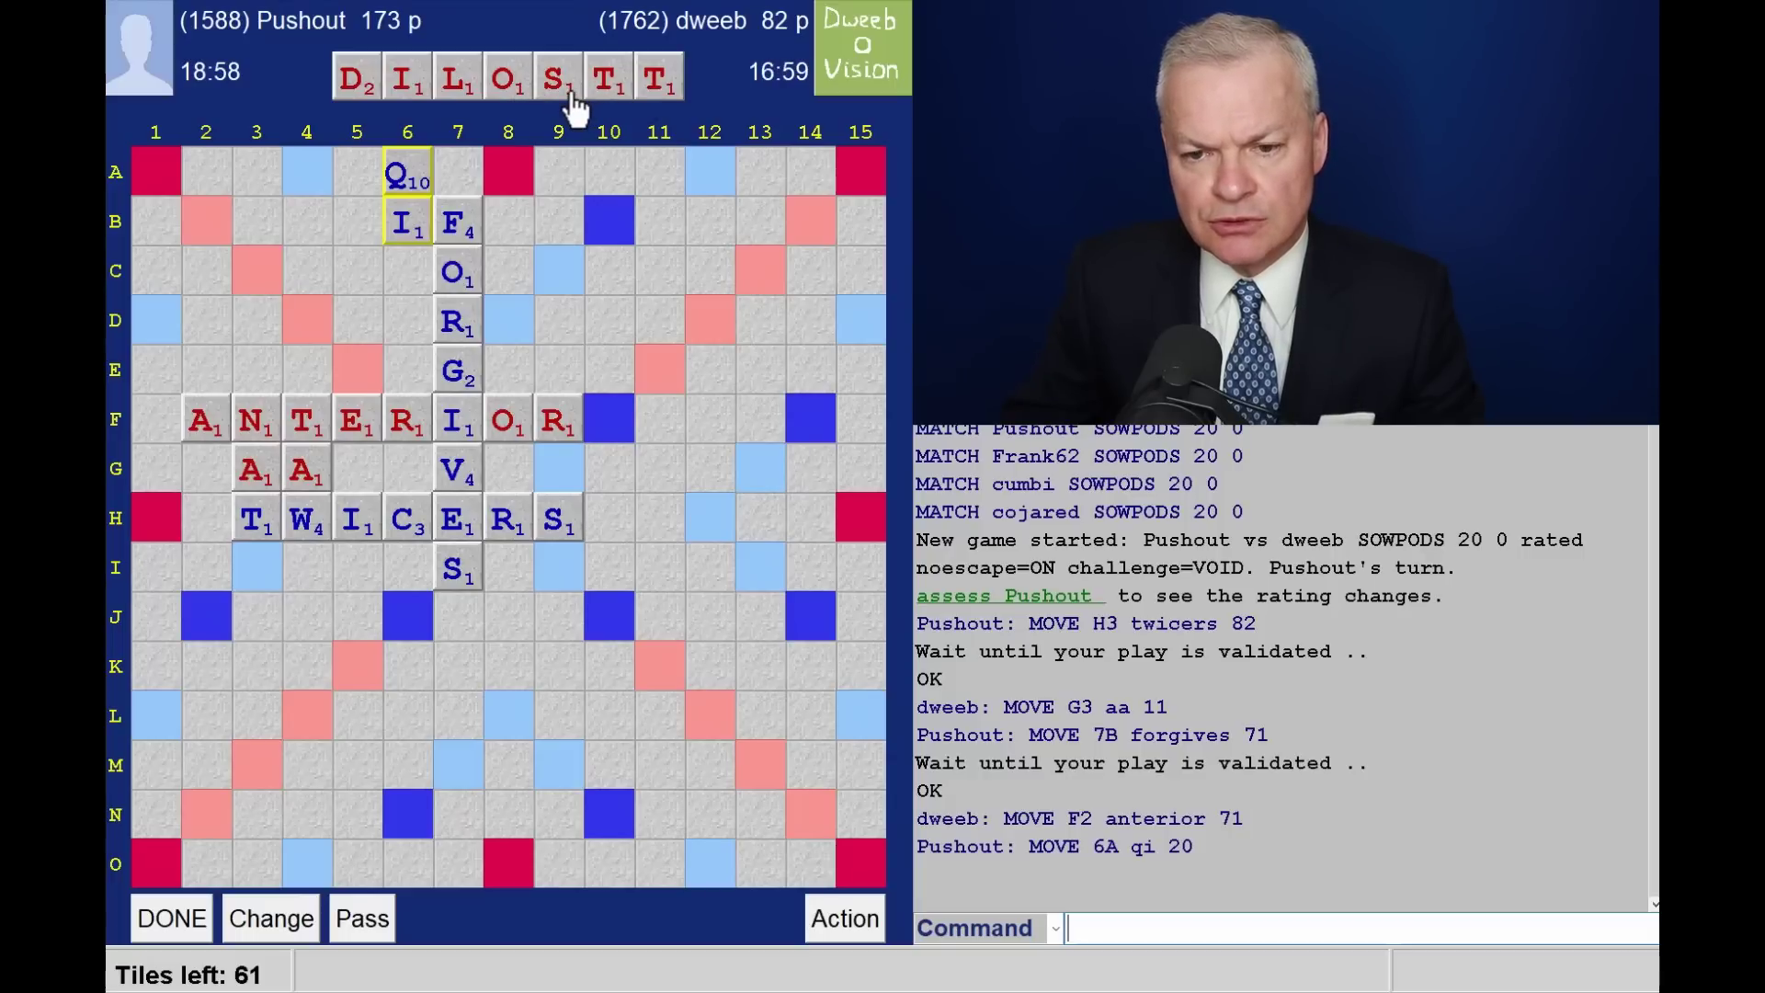
Abandon the trial word at E5 and restart DO running down from B5
{"action": "left_click", "coordinate": [352, 379]}
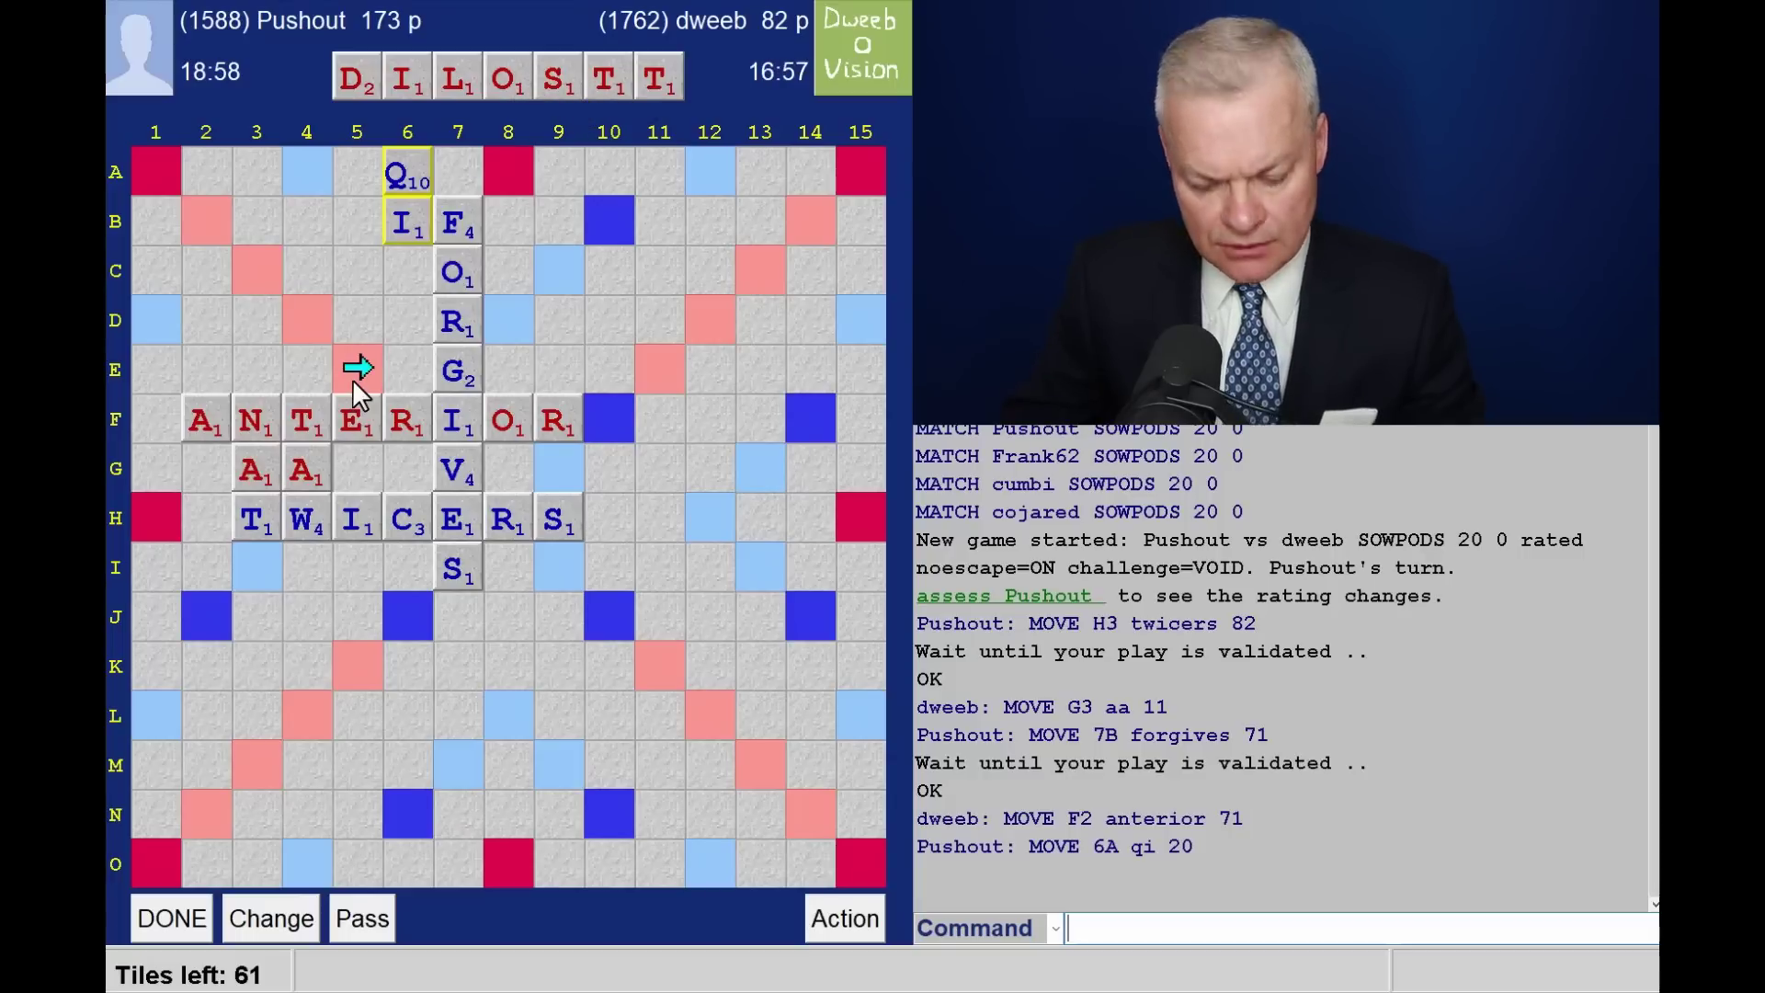
{"action": "type", "text": "do"}
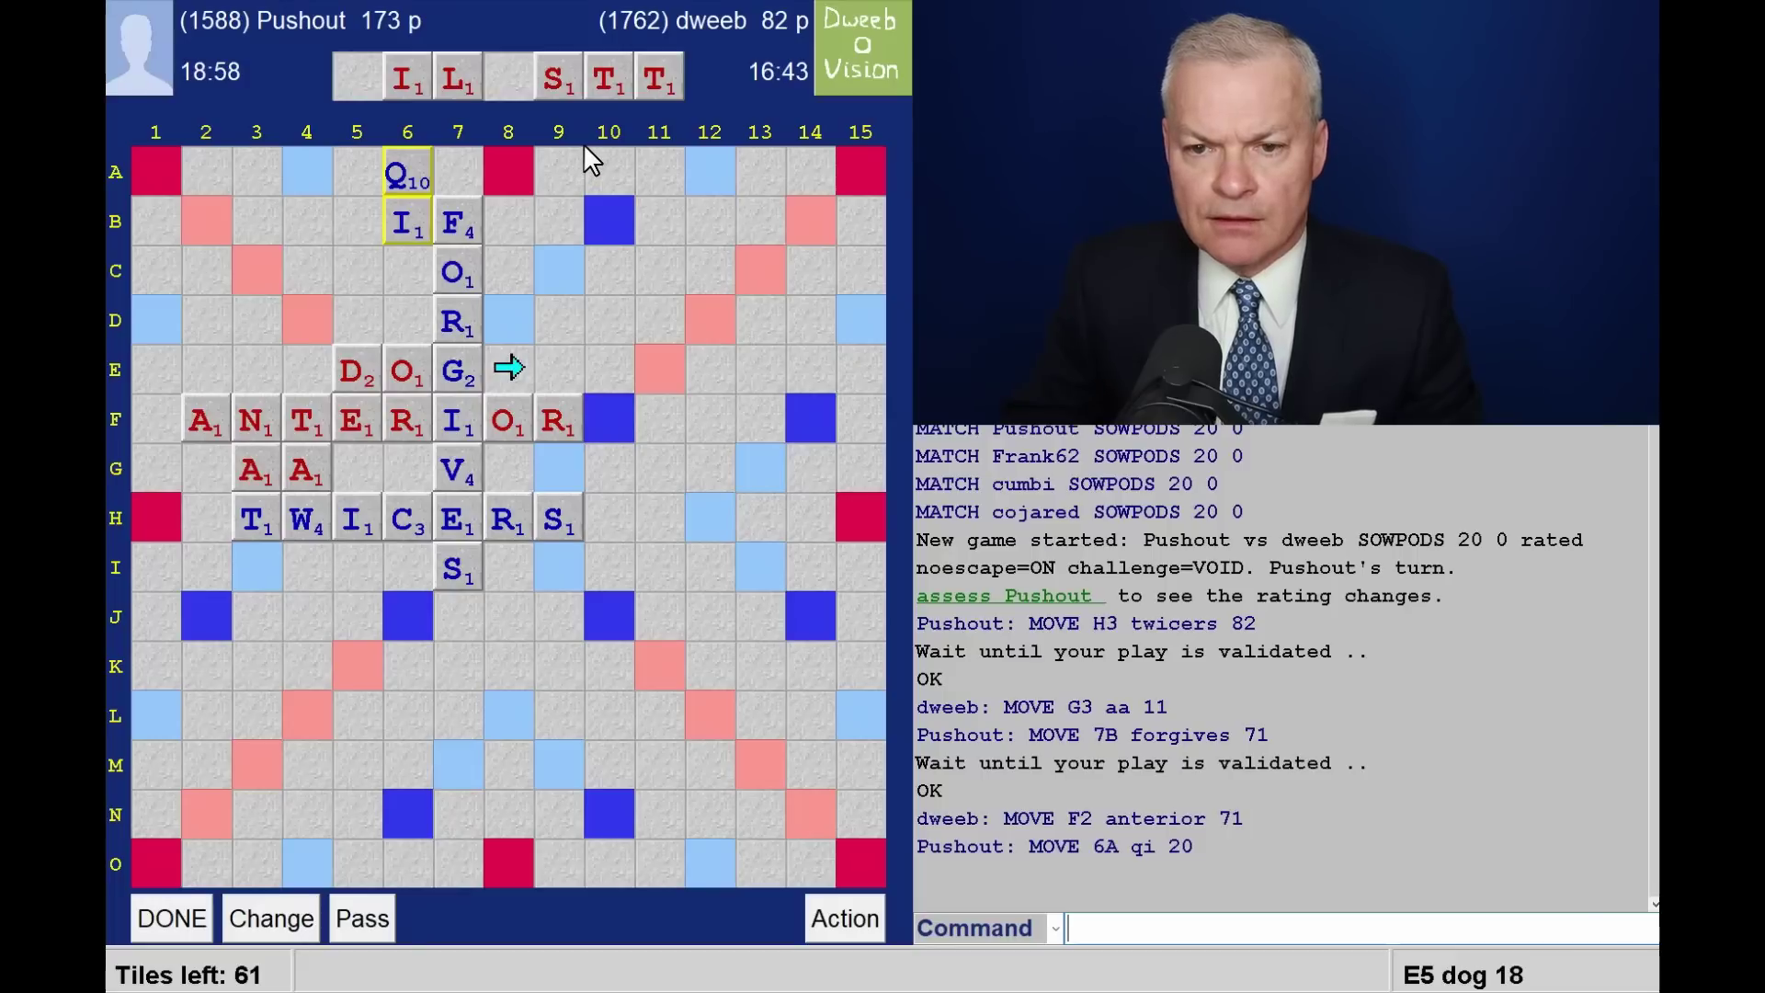
{"action": "left_click", "coordinate": [358, 214]}
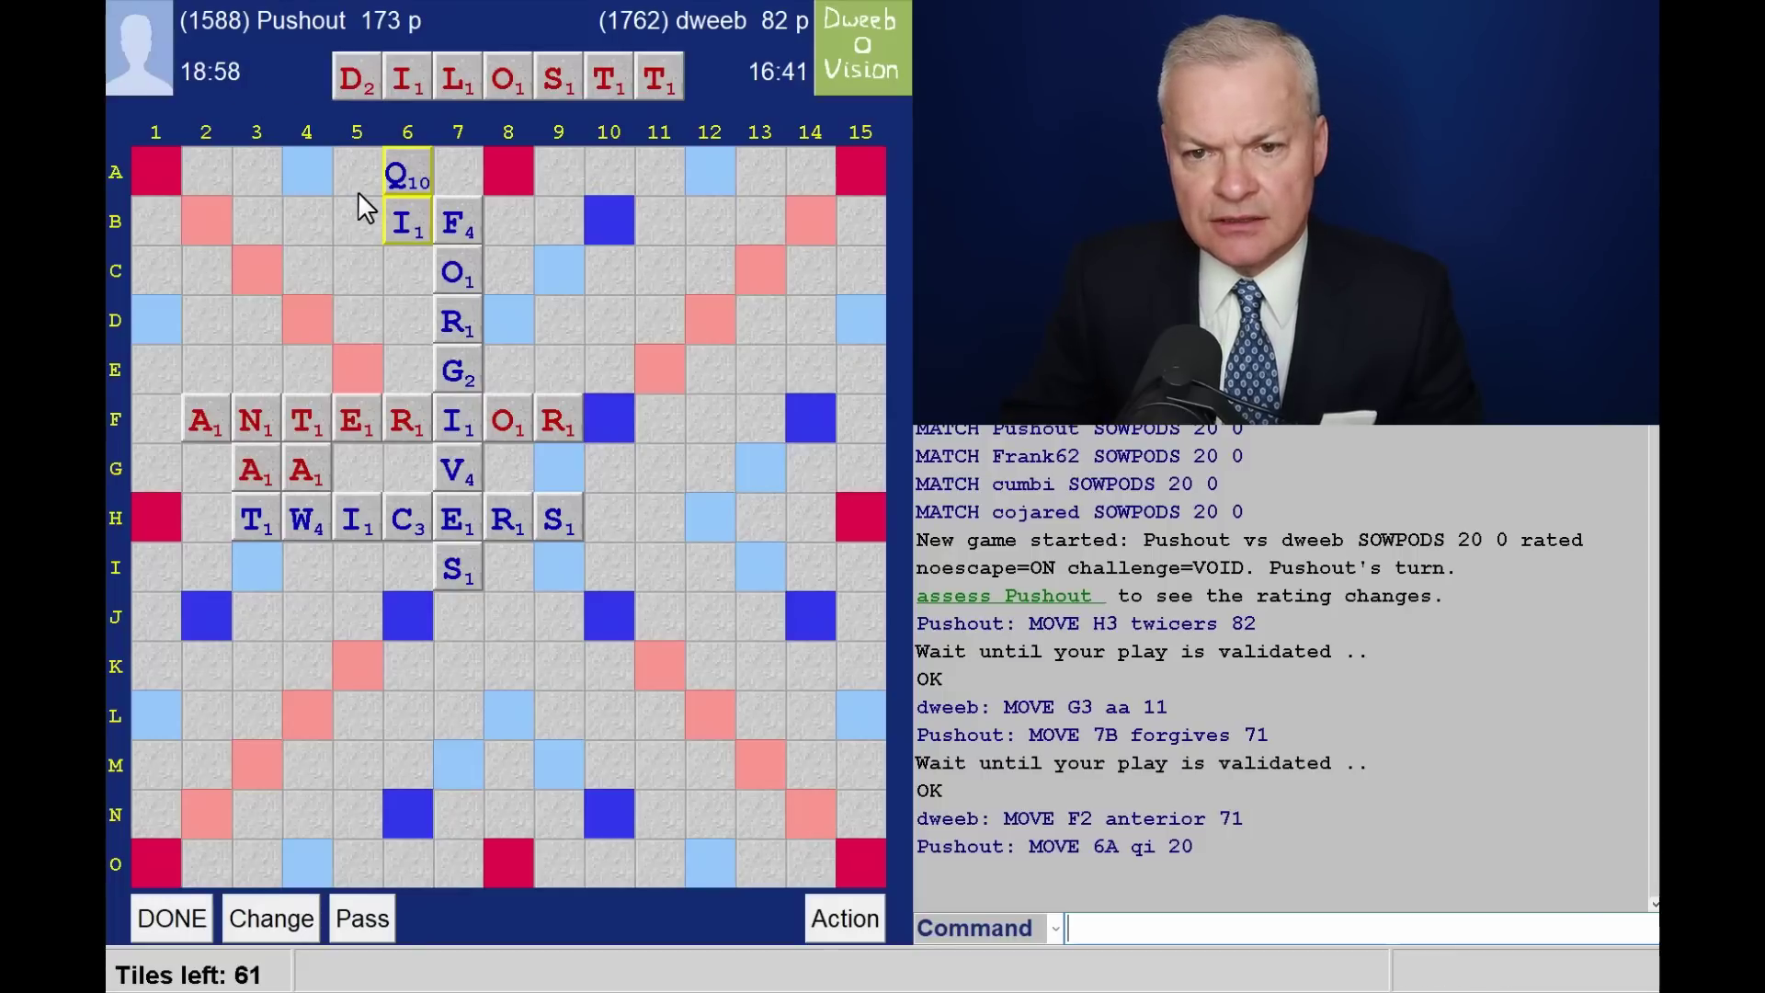
{"action": "type", "text": "do"}
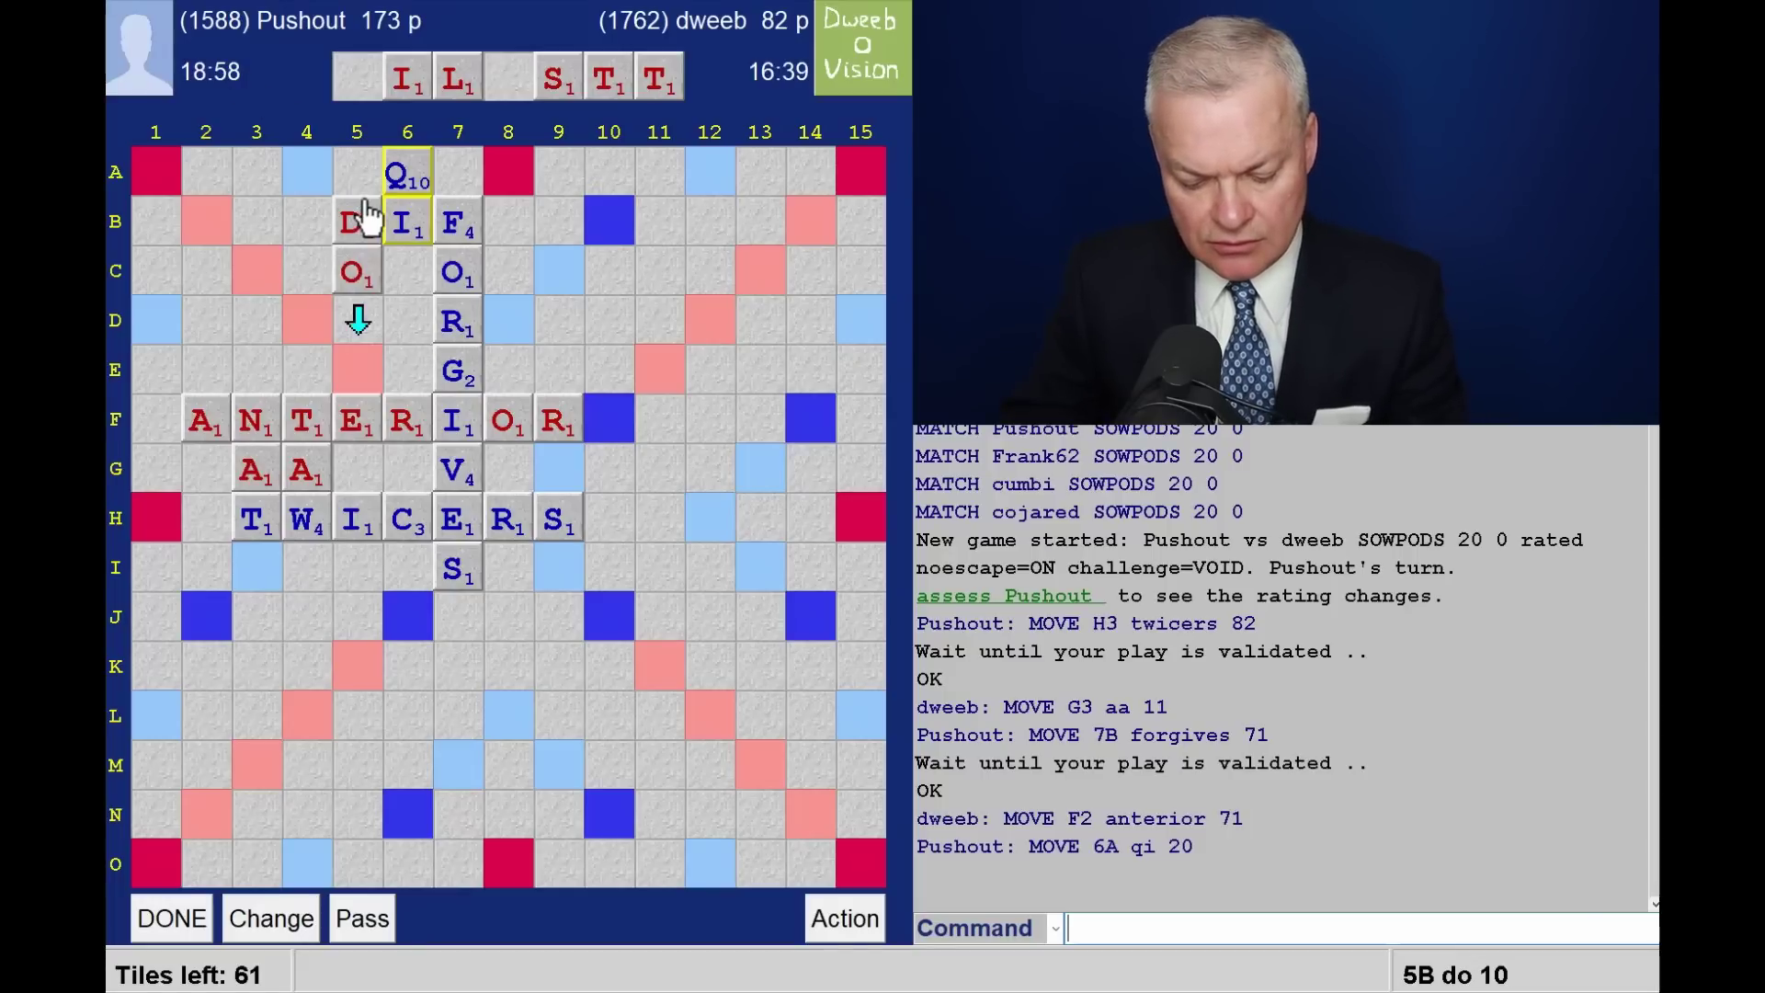
{"action": "type", "text": "t"}
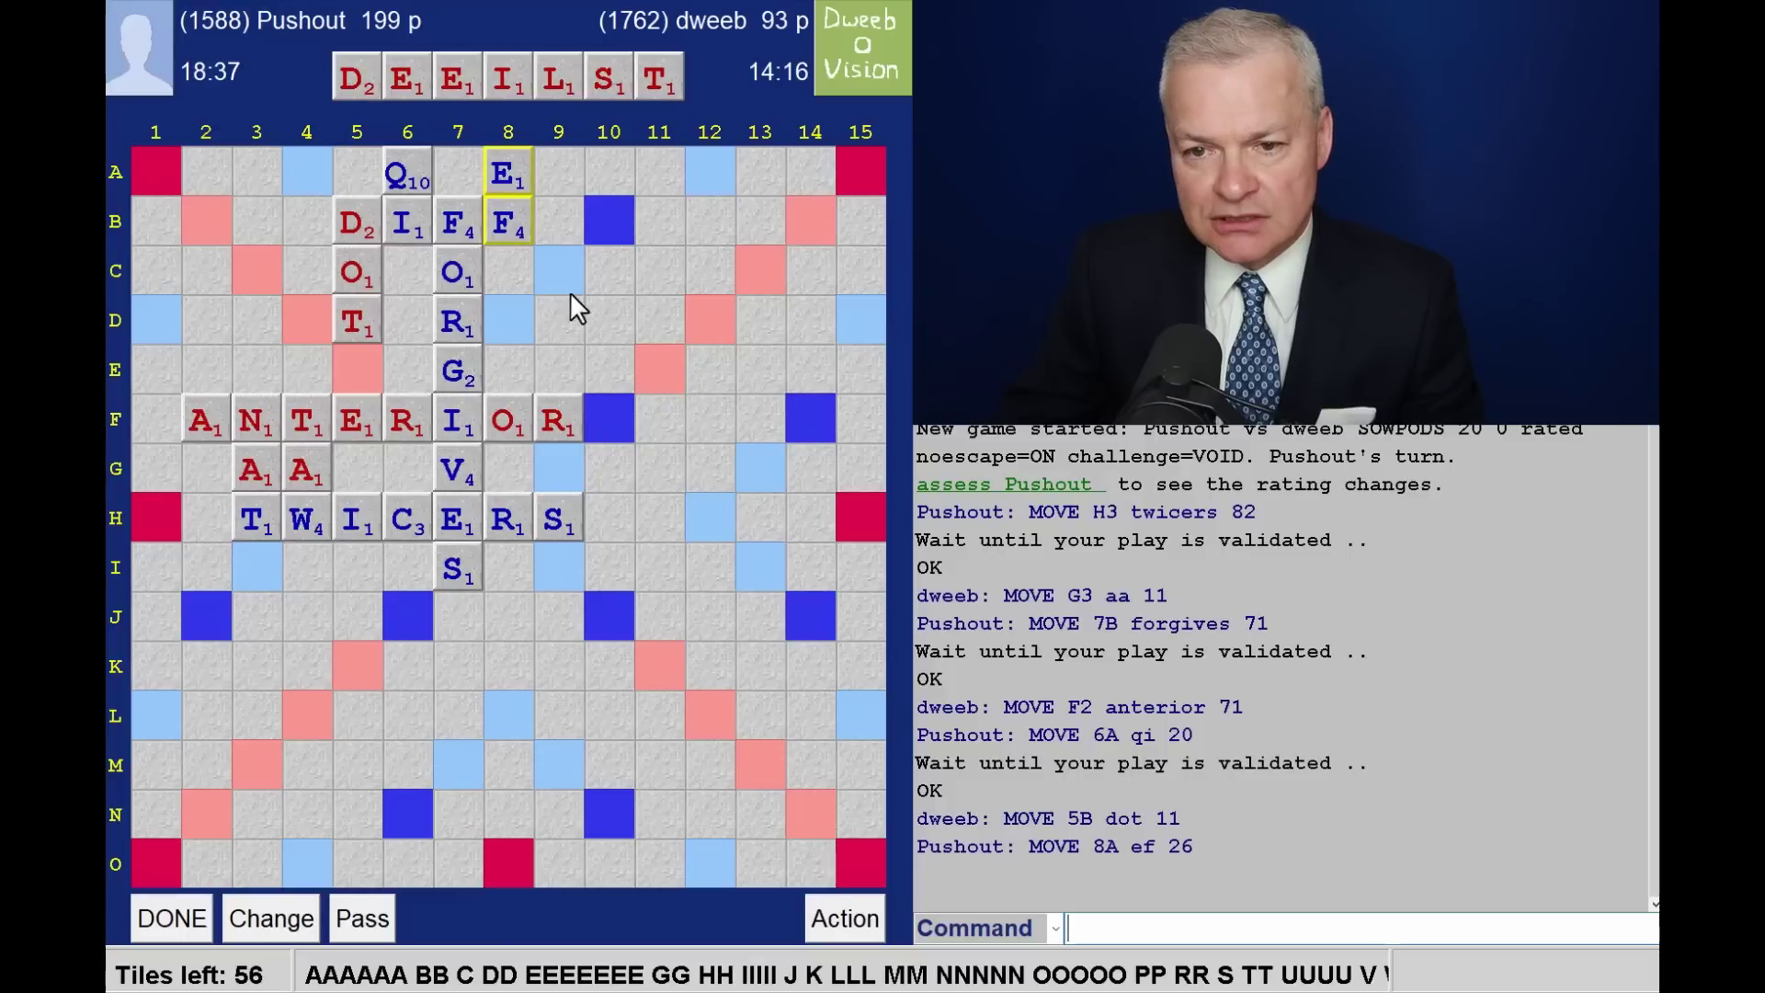
Extend the R rightward from D8 into RELISTED and submit it for 70
{"action": "left_click", "coordinate": [504, 339]}
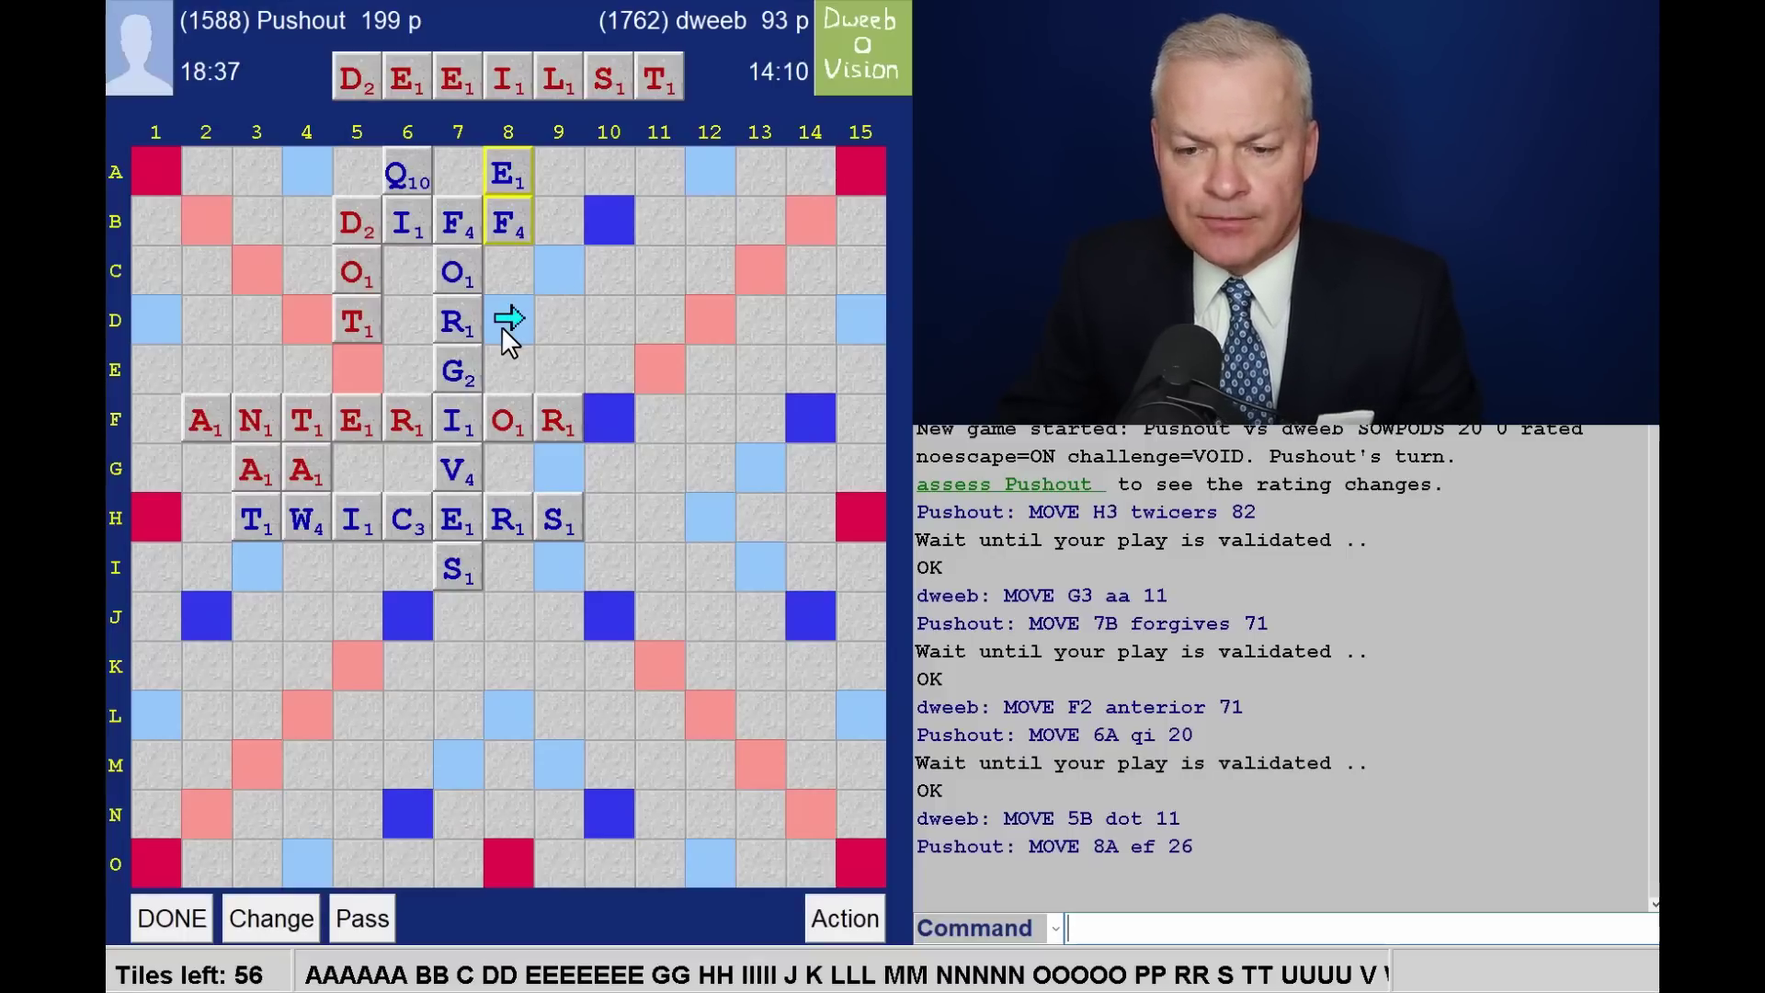
{"action": "type", "text": "elis"}
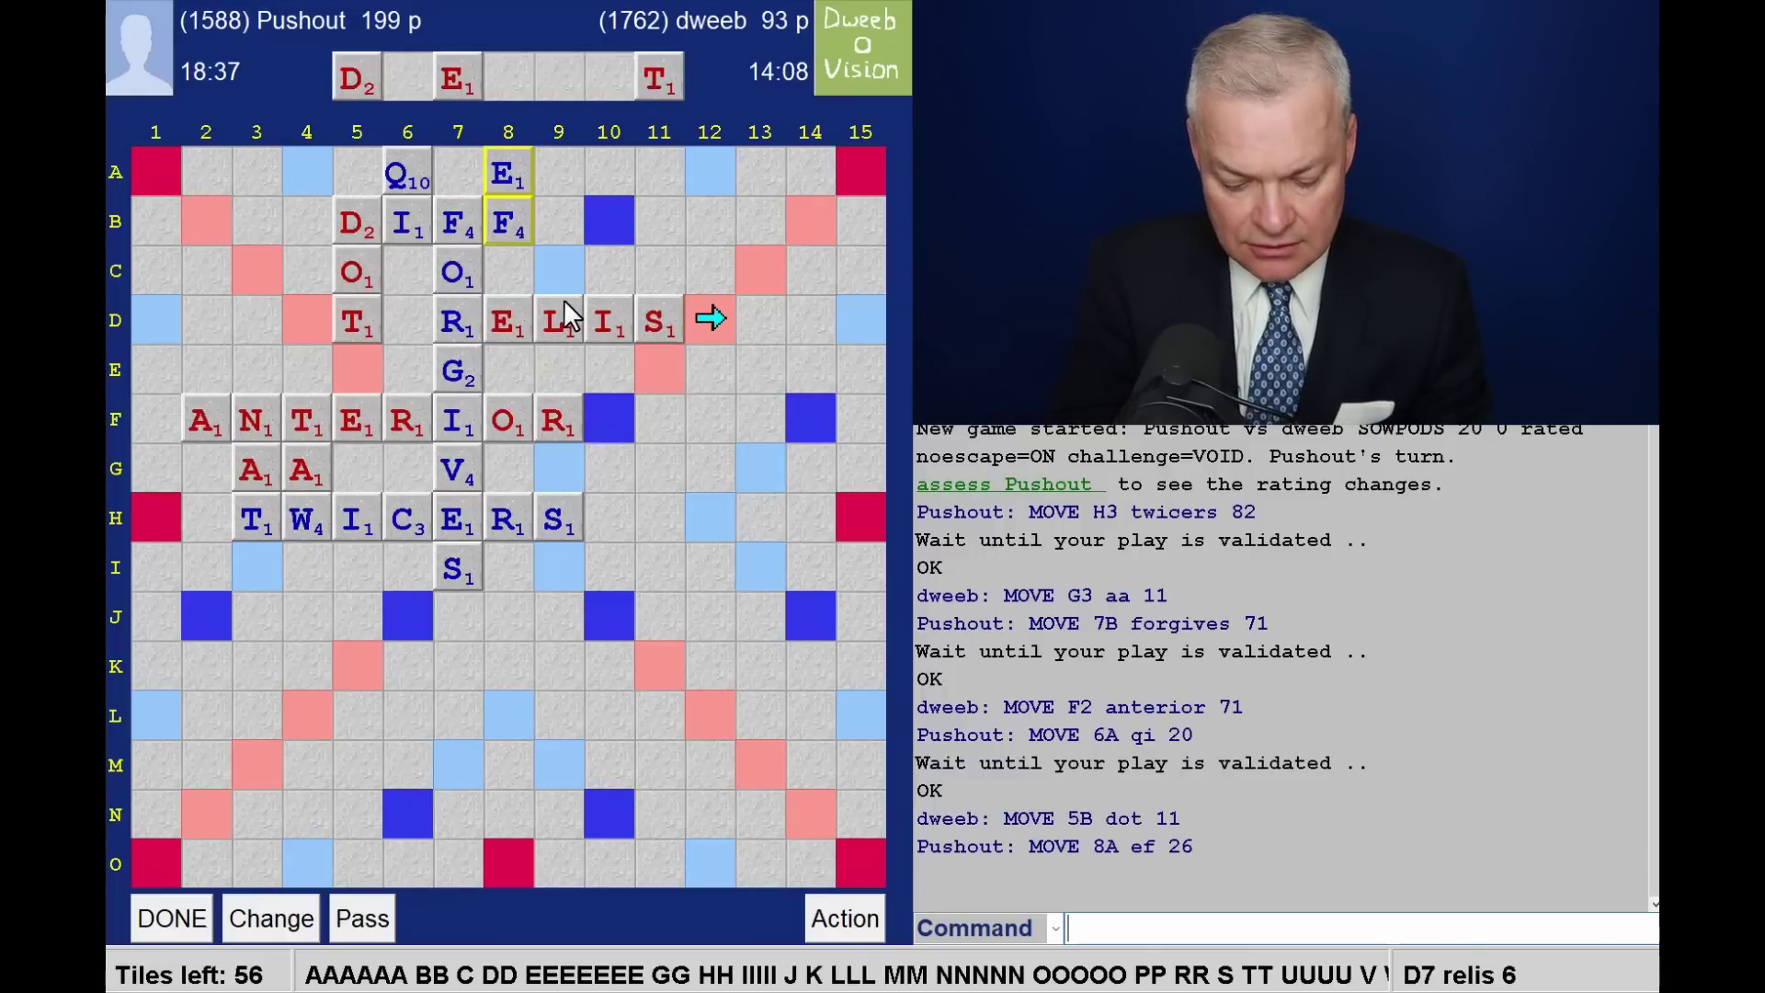
{"action": "type", "text": "ted"}
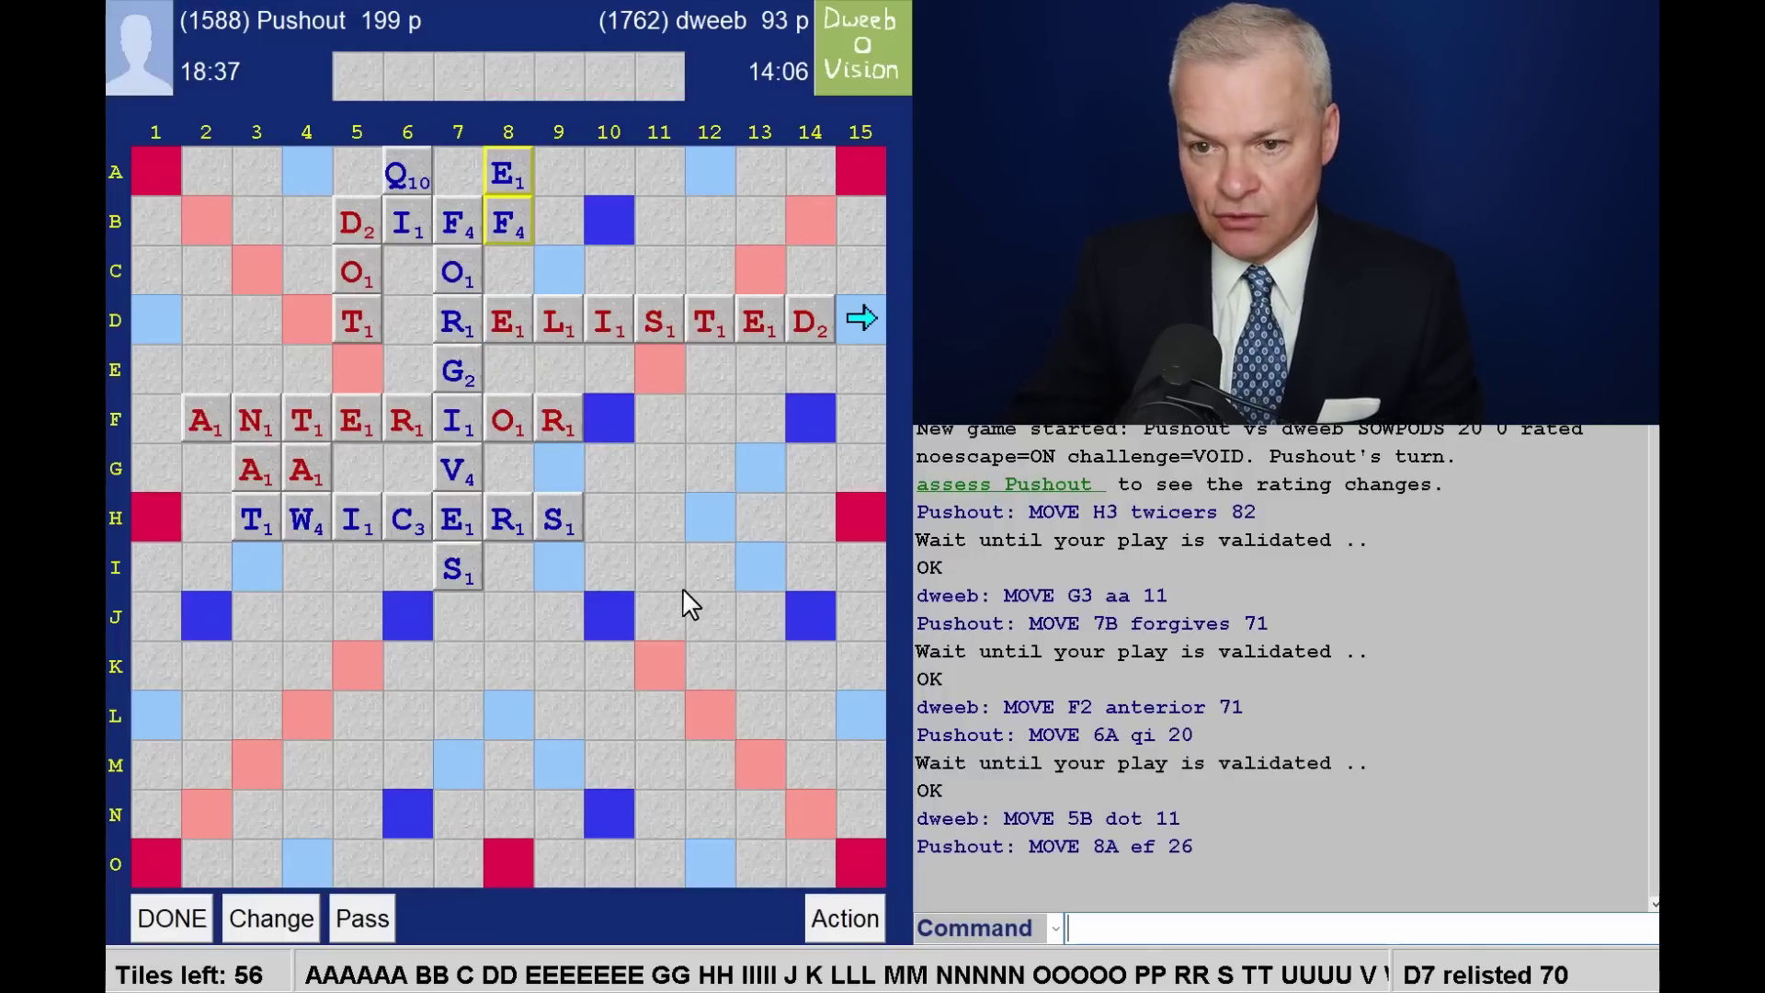
{"action": "key", "text": "Return"}
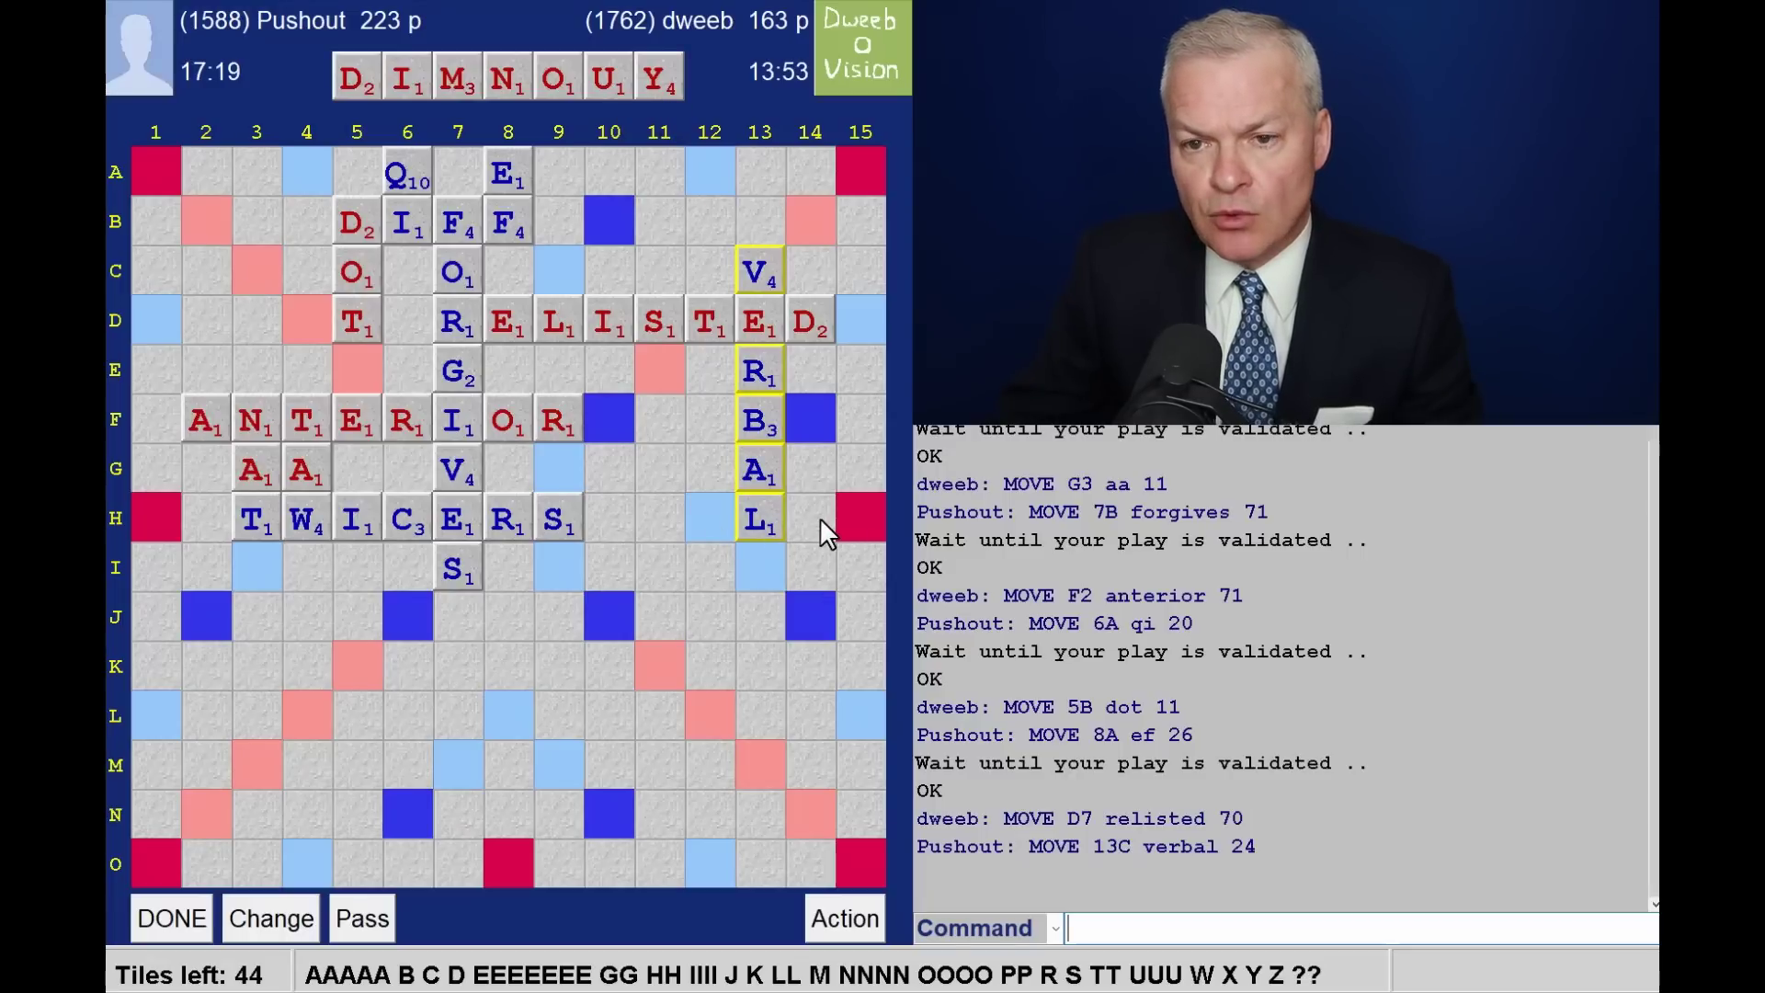
Withdraw the first attempt, then submit MOLDY across row H from H11 for 36
{"action": "left_click", "coordinate": [668, 507]}
{"action": "type", "text": "mo"}
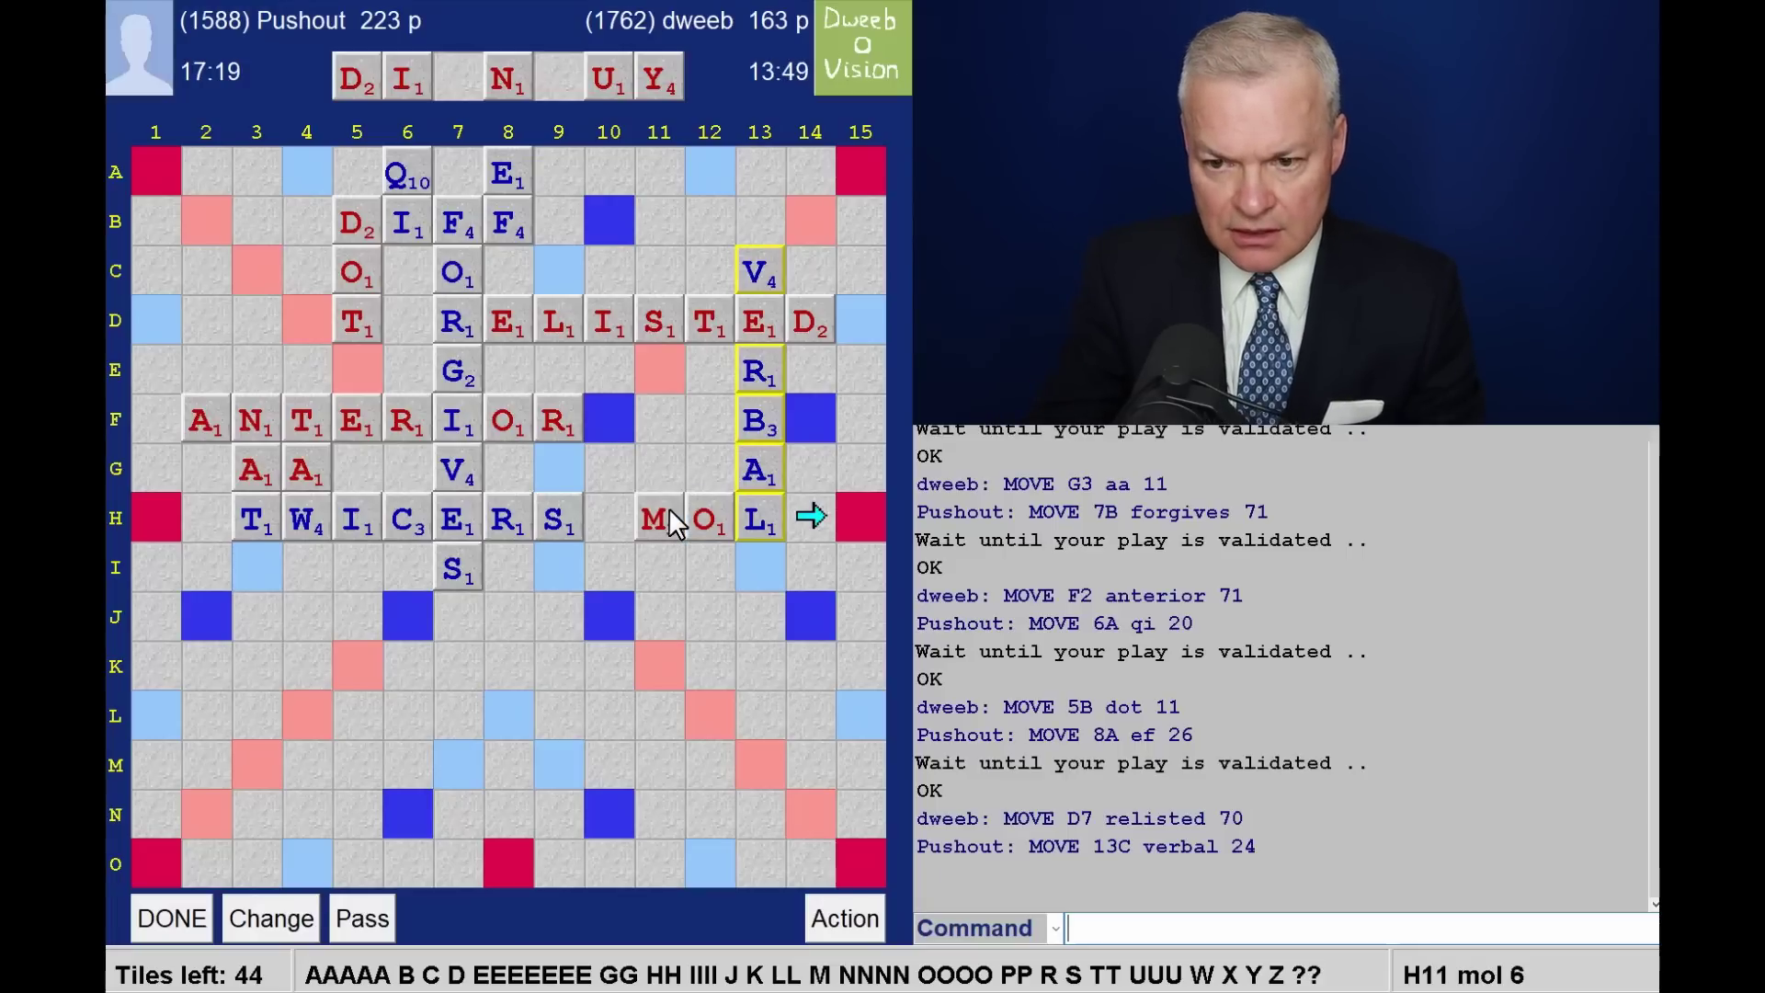
{"action": "type", "text": "dy"}
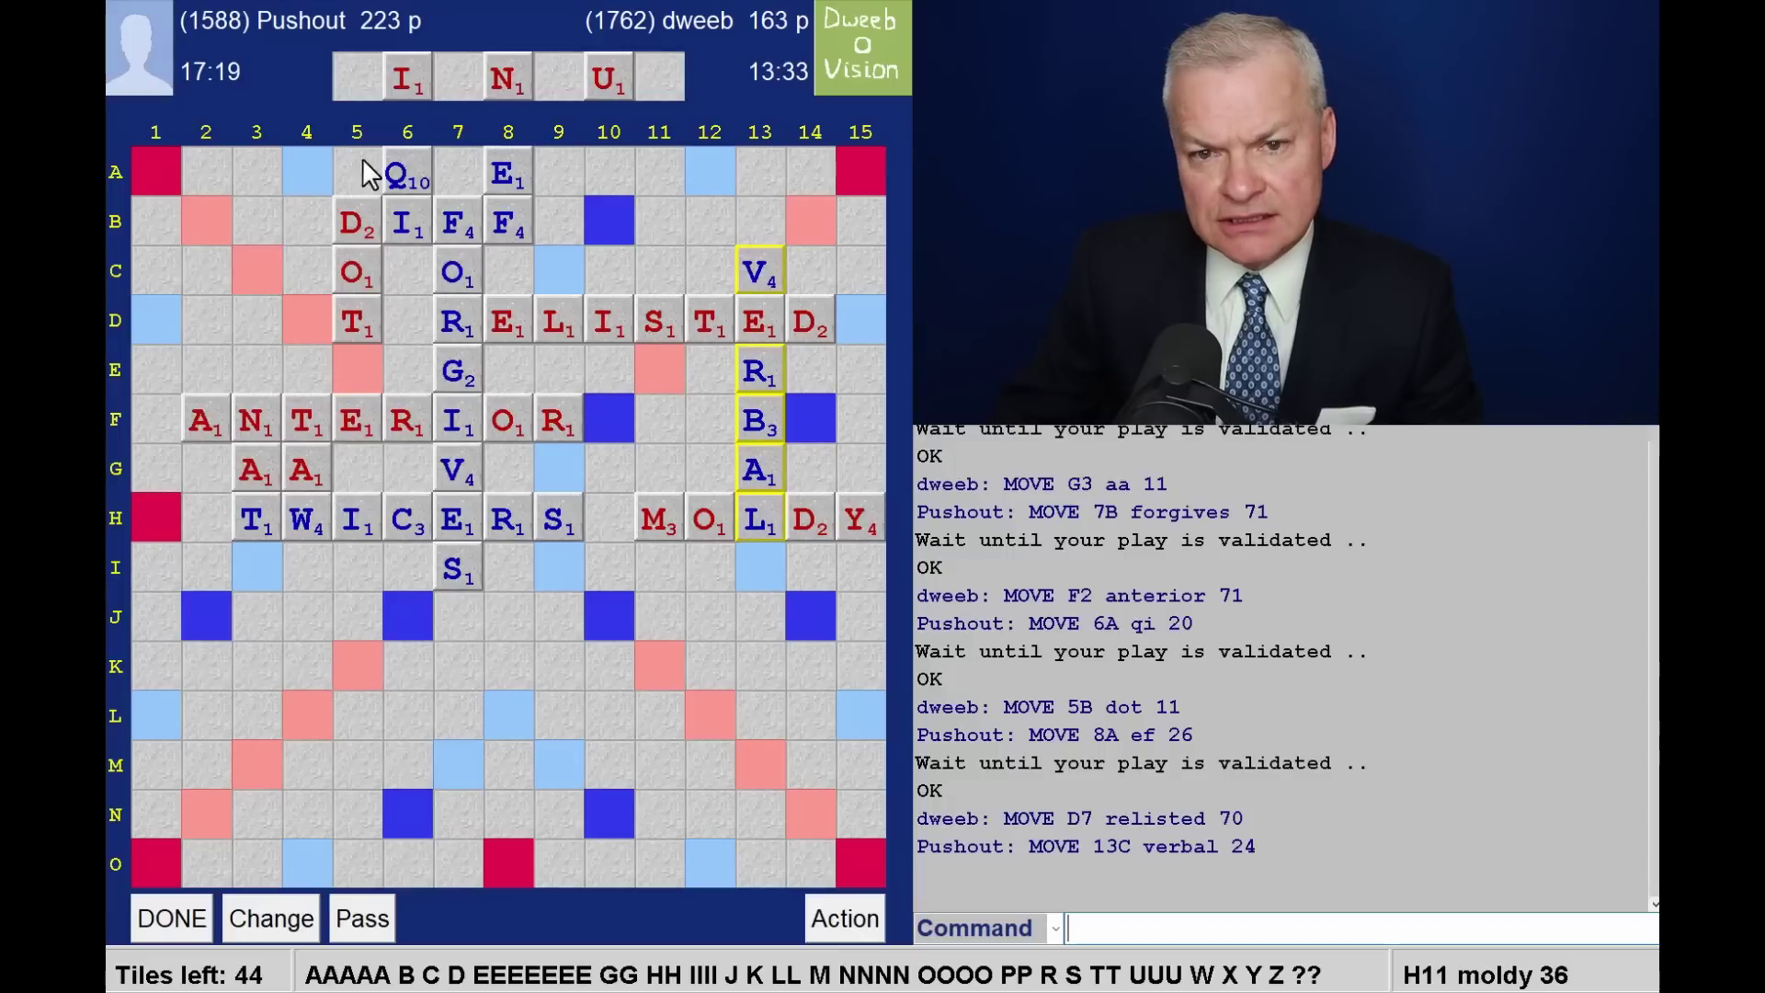
{"action": "key", "text": "Escape"}
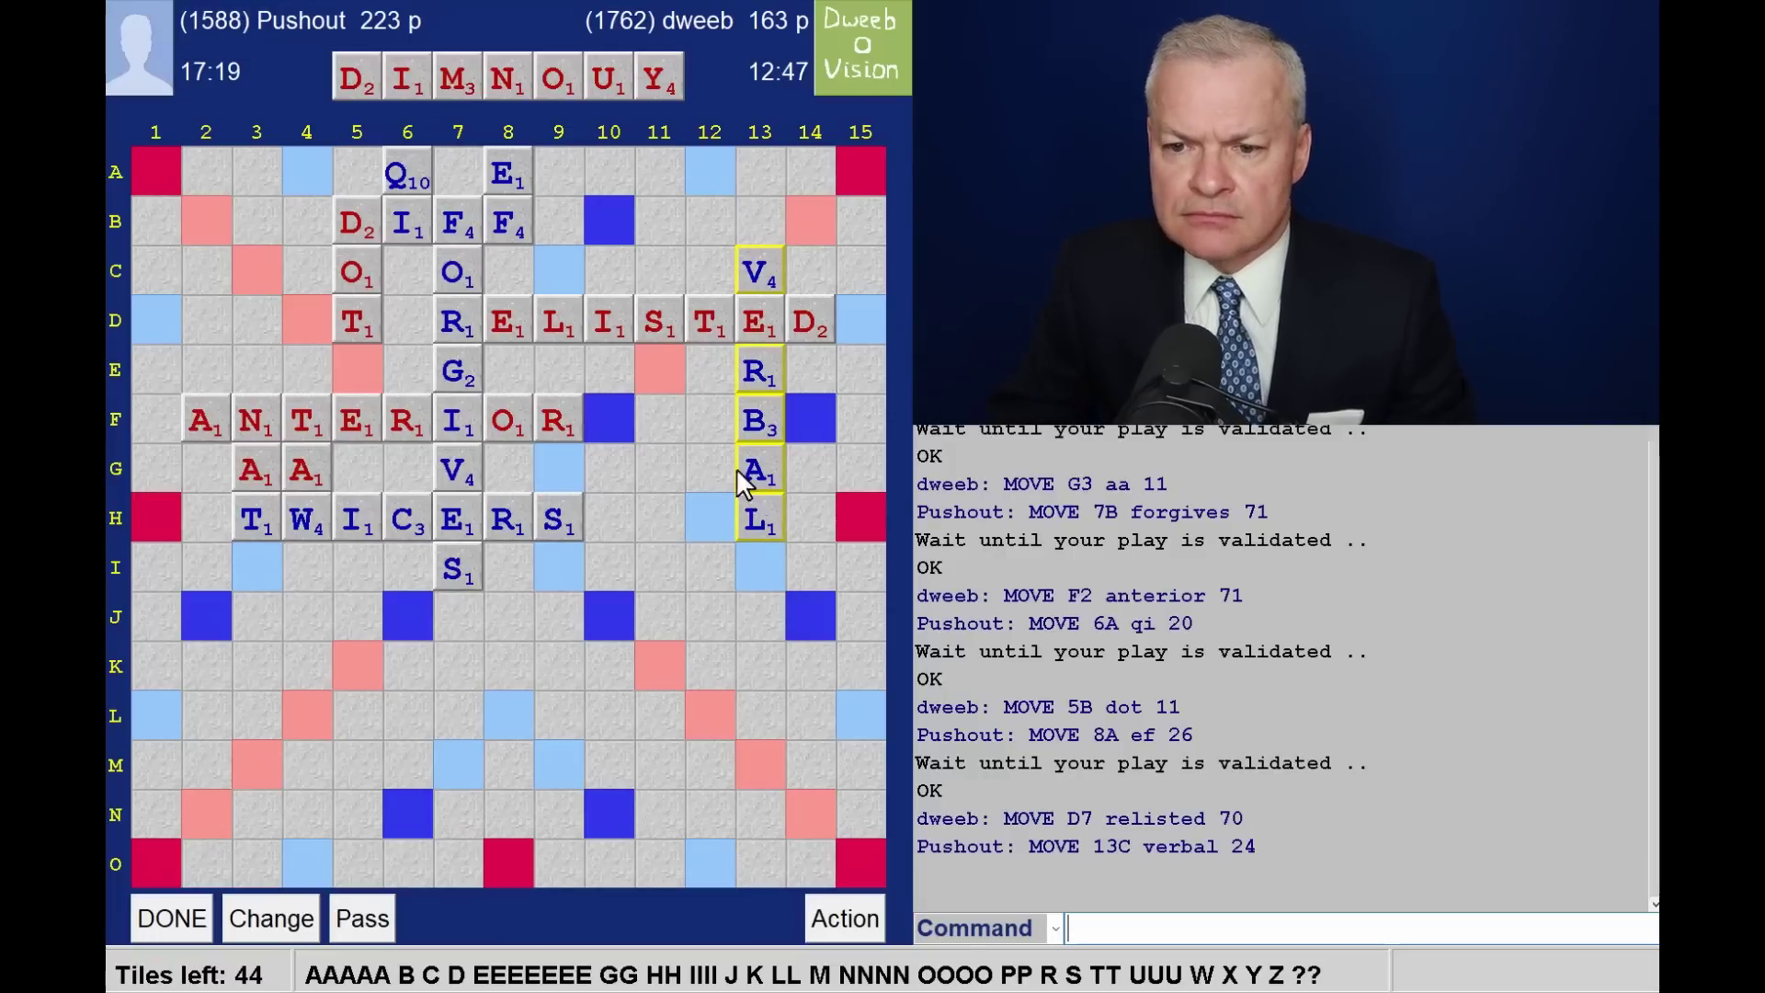
{"action": "left_click", "coordinate": [653, 530]}
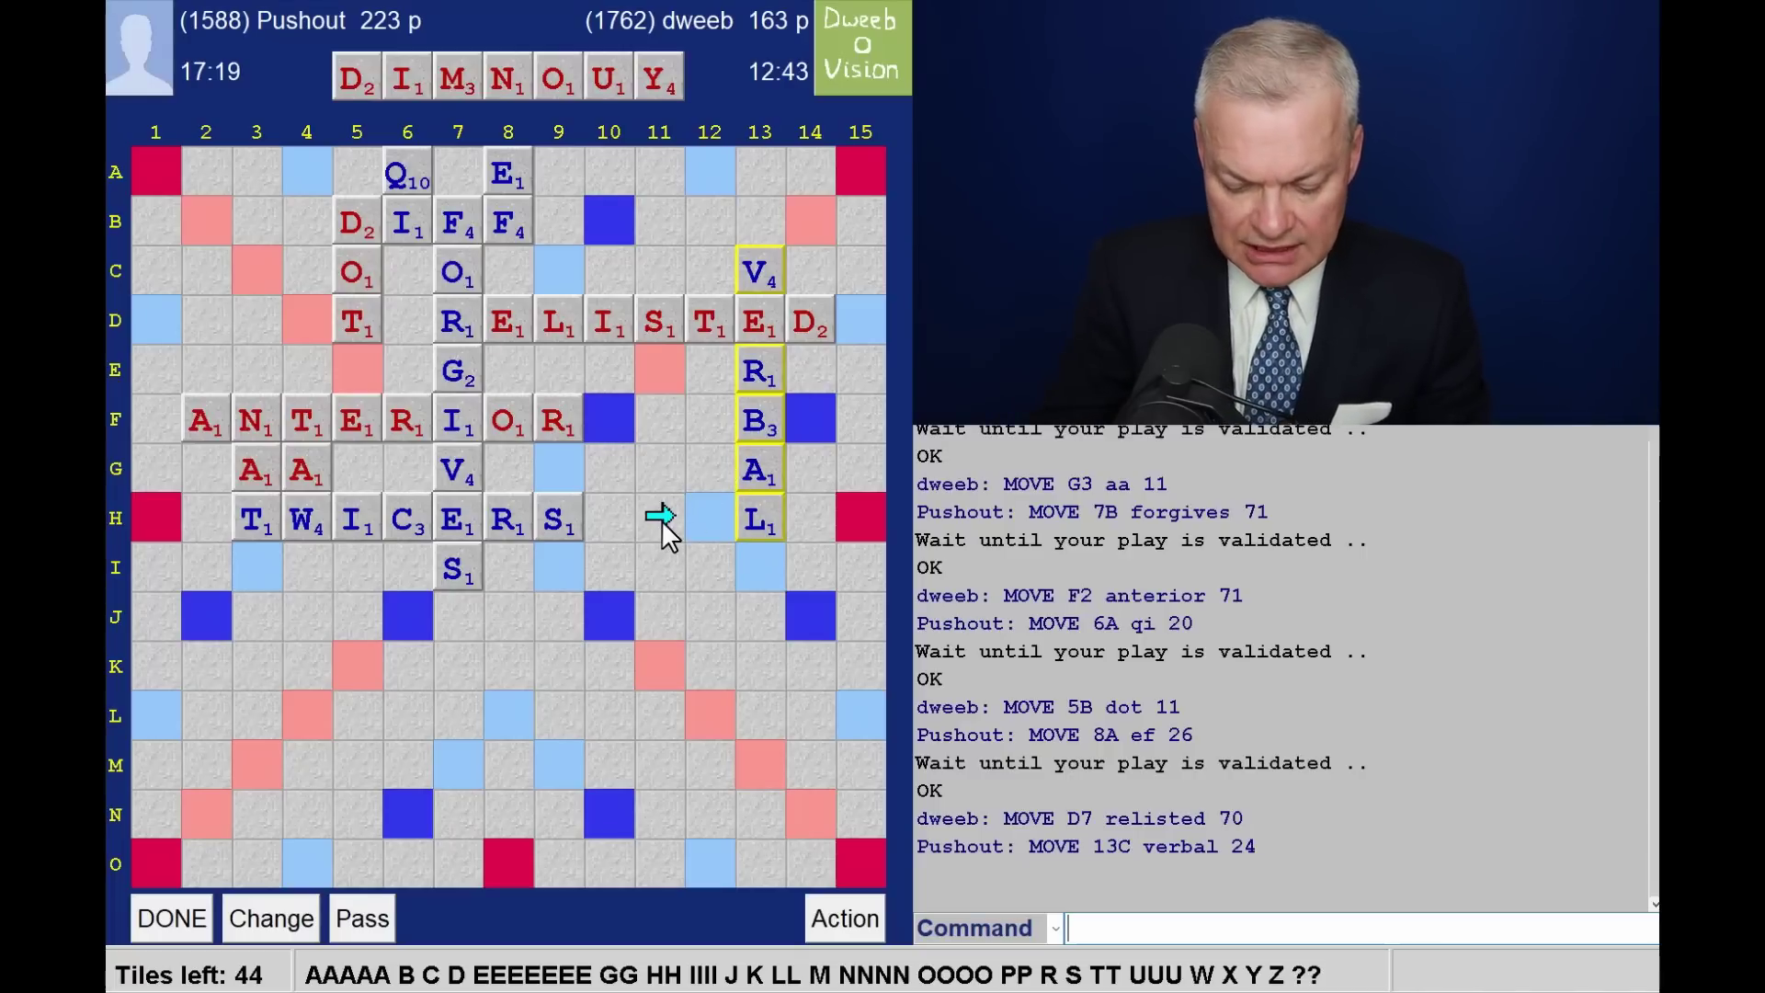
{"action": "type", "text": "o"}
{"action": "key", "text": "BackSpace"}
{"action": "type", "text": "m"}
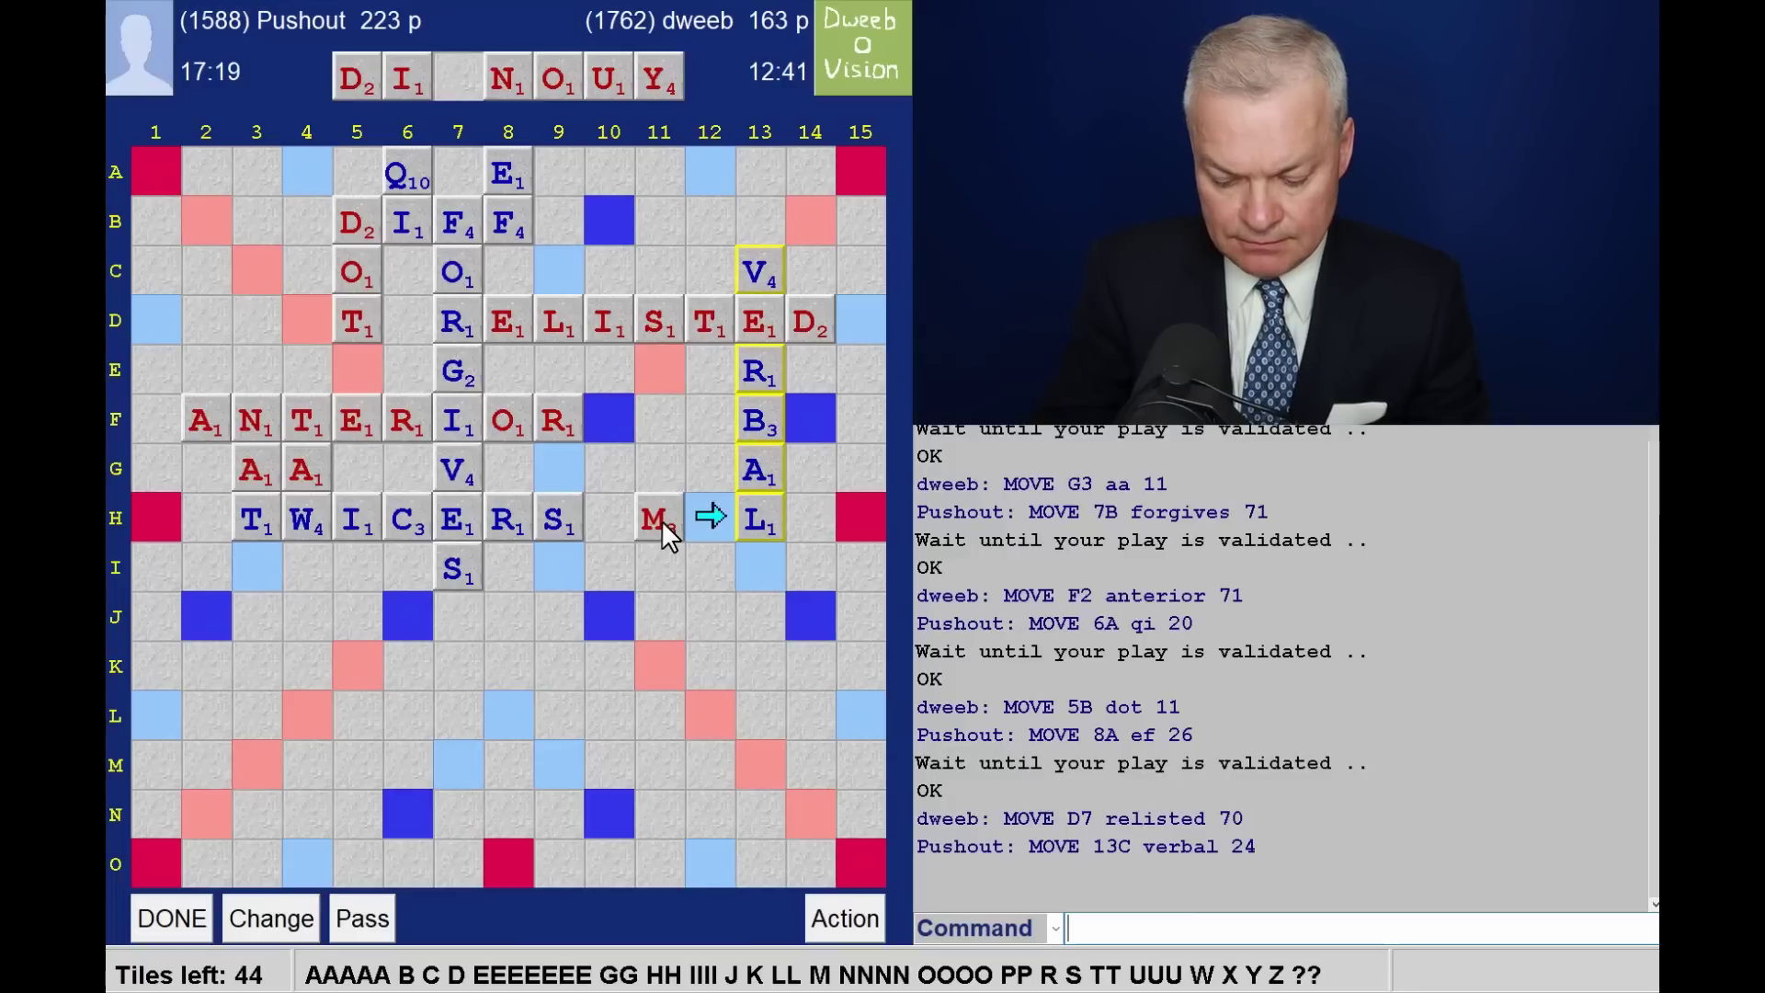
{"action": "type", "text": "oldy"}
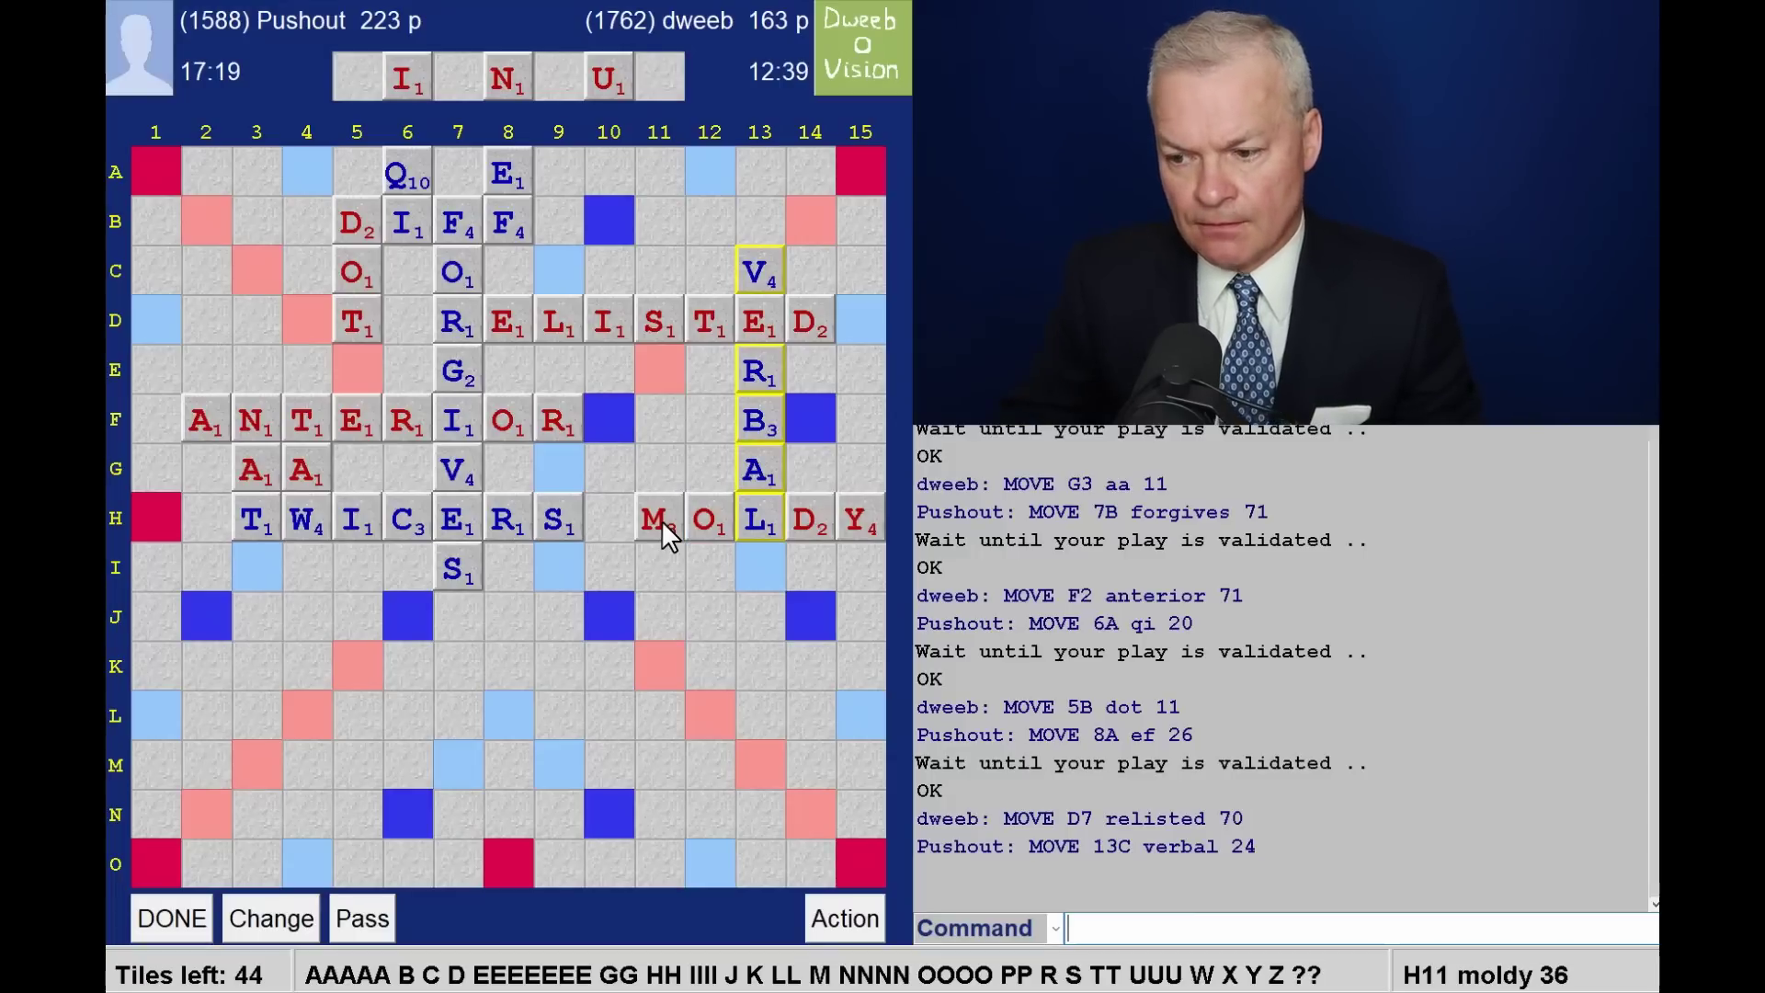
{"action": "key", "text": "Return"}
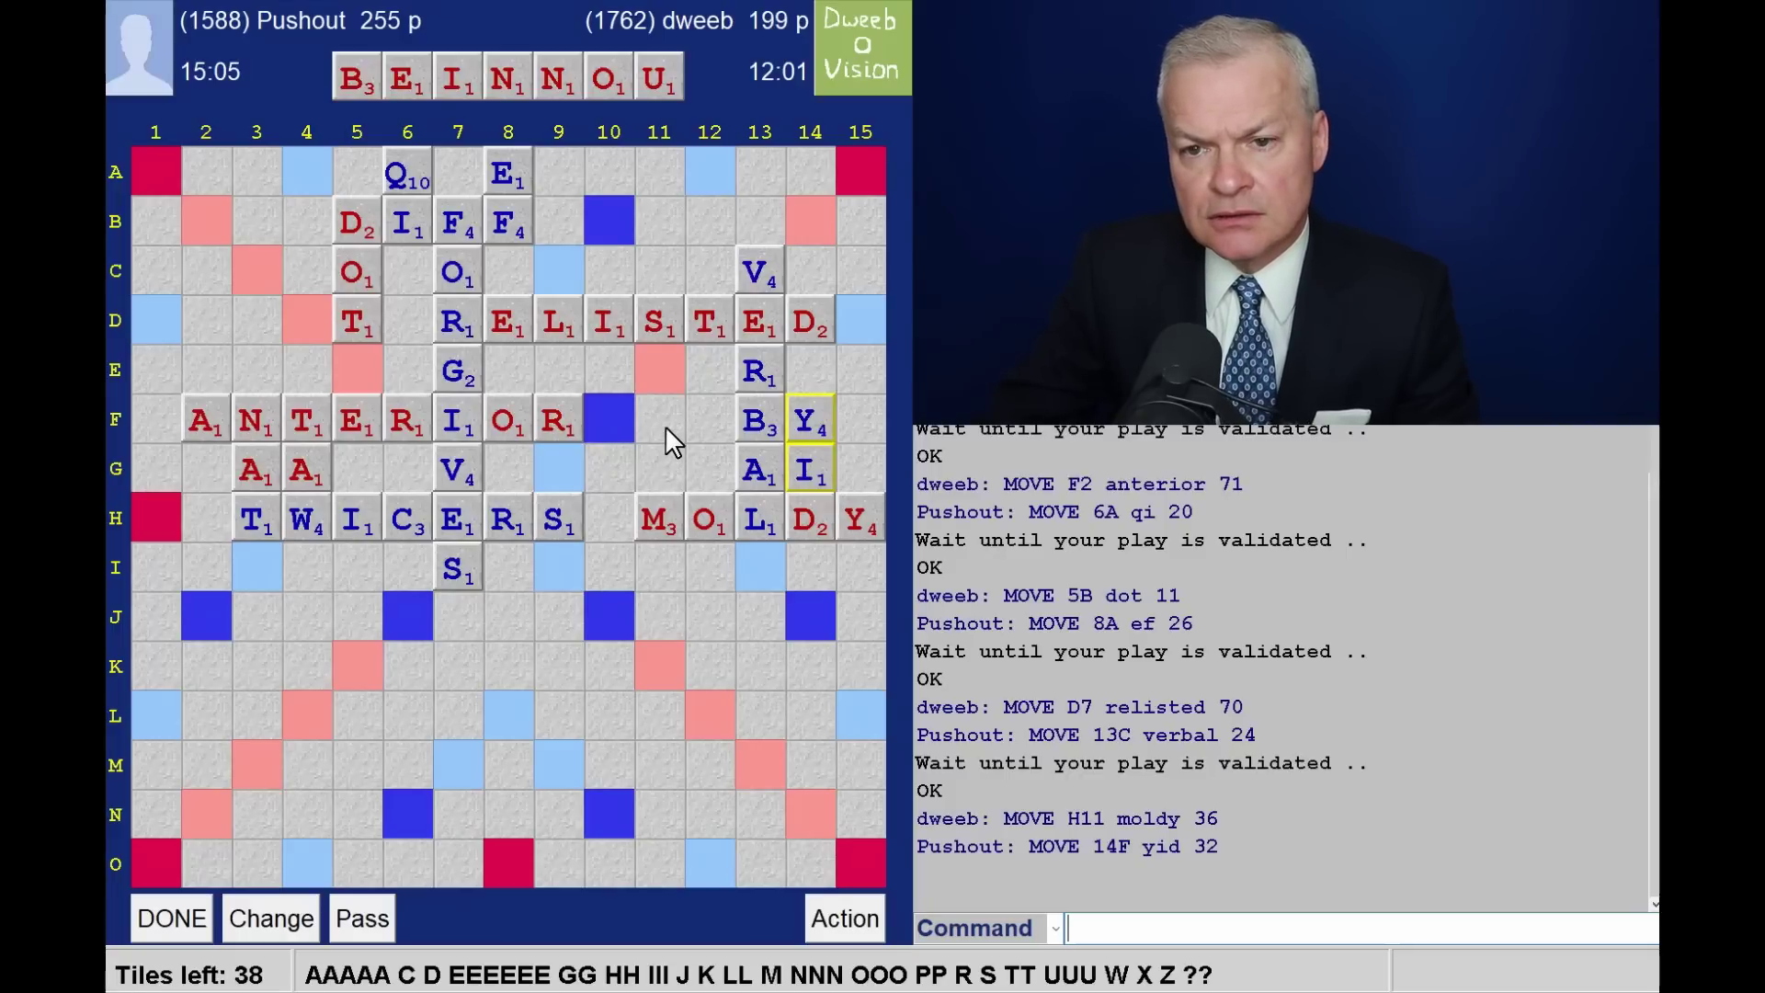
Lay B, O, U, N down from B11 through the S and submit BOSUN
{"action": "left_click", "coordinate": [675, 228]}
{"action": "type", "text": "b"}
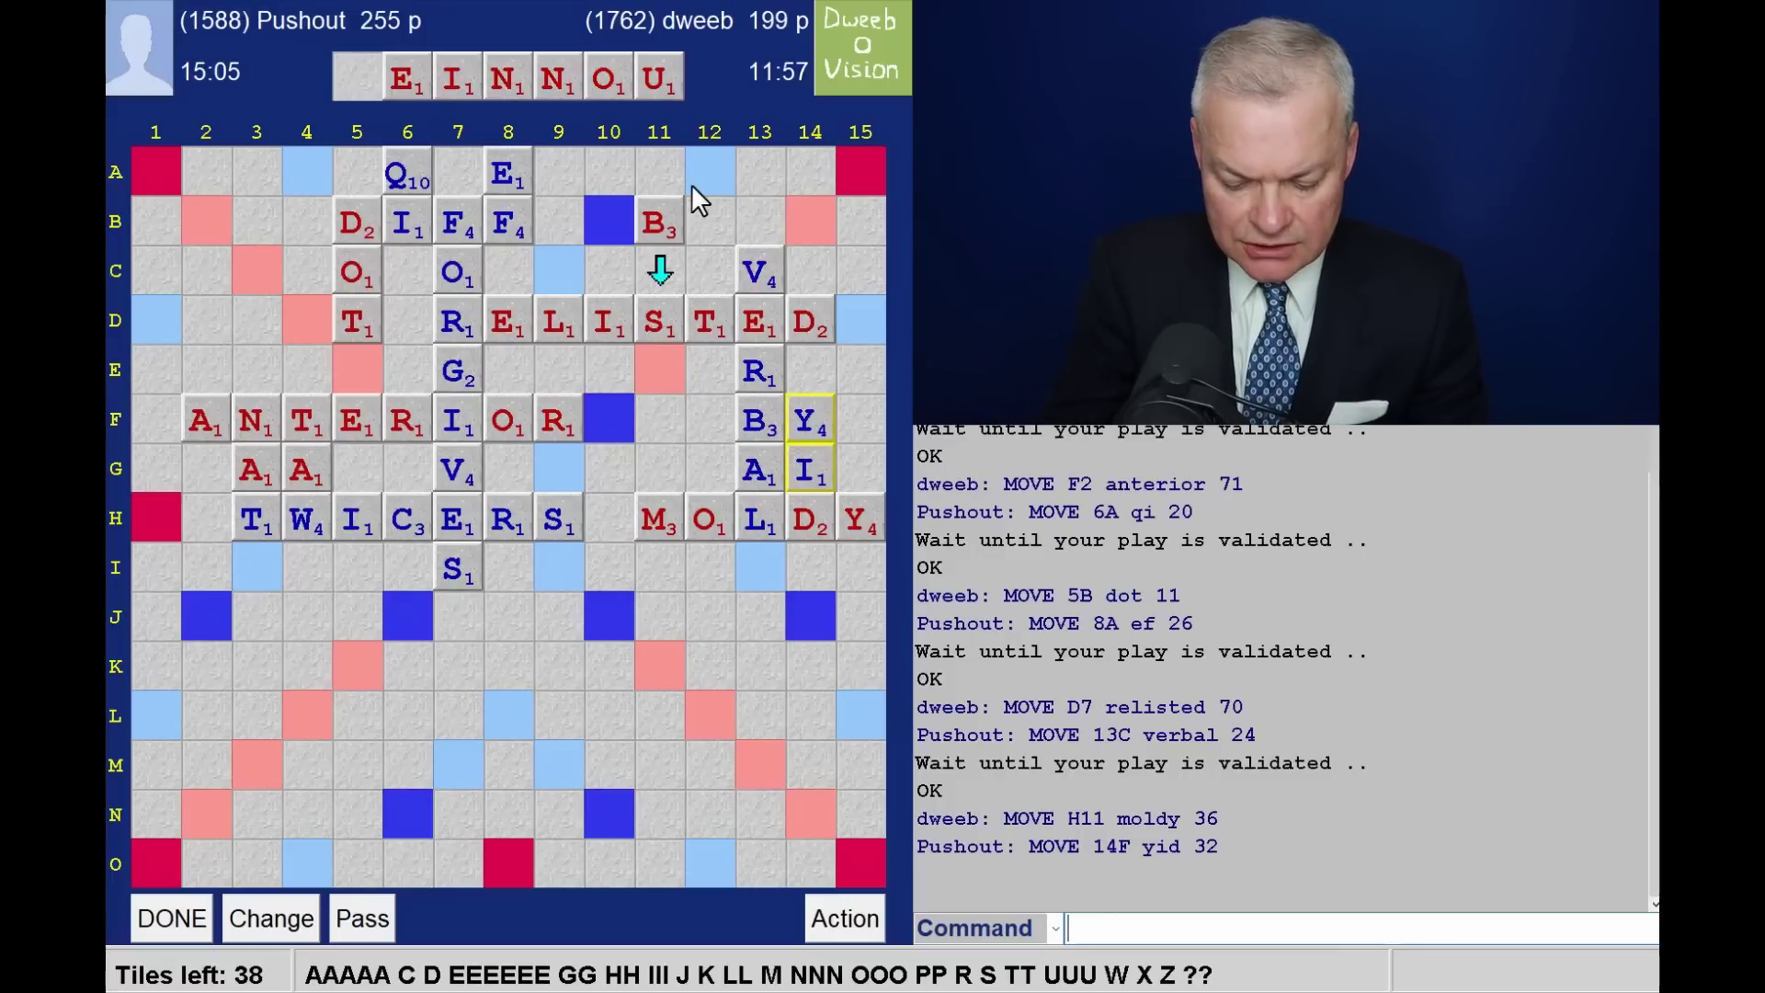
{"action": "type", "text": "oun"}
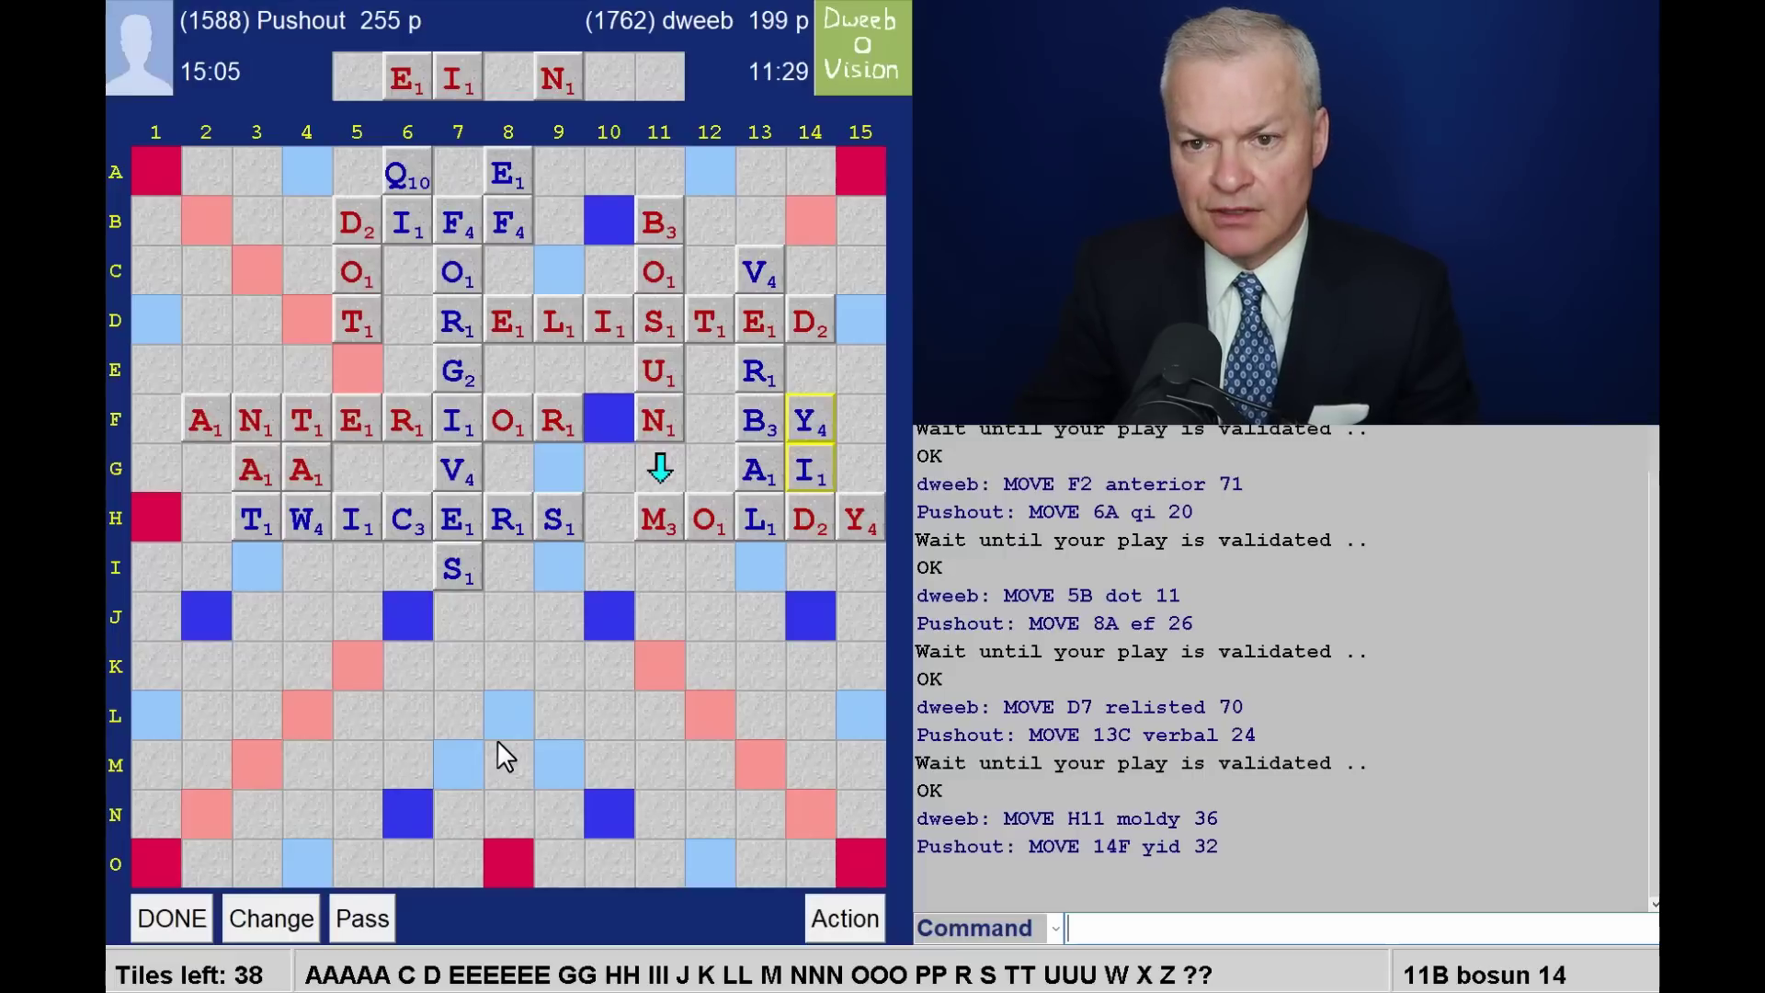
{"action": "key", "text": "Return"}
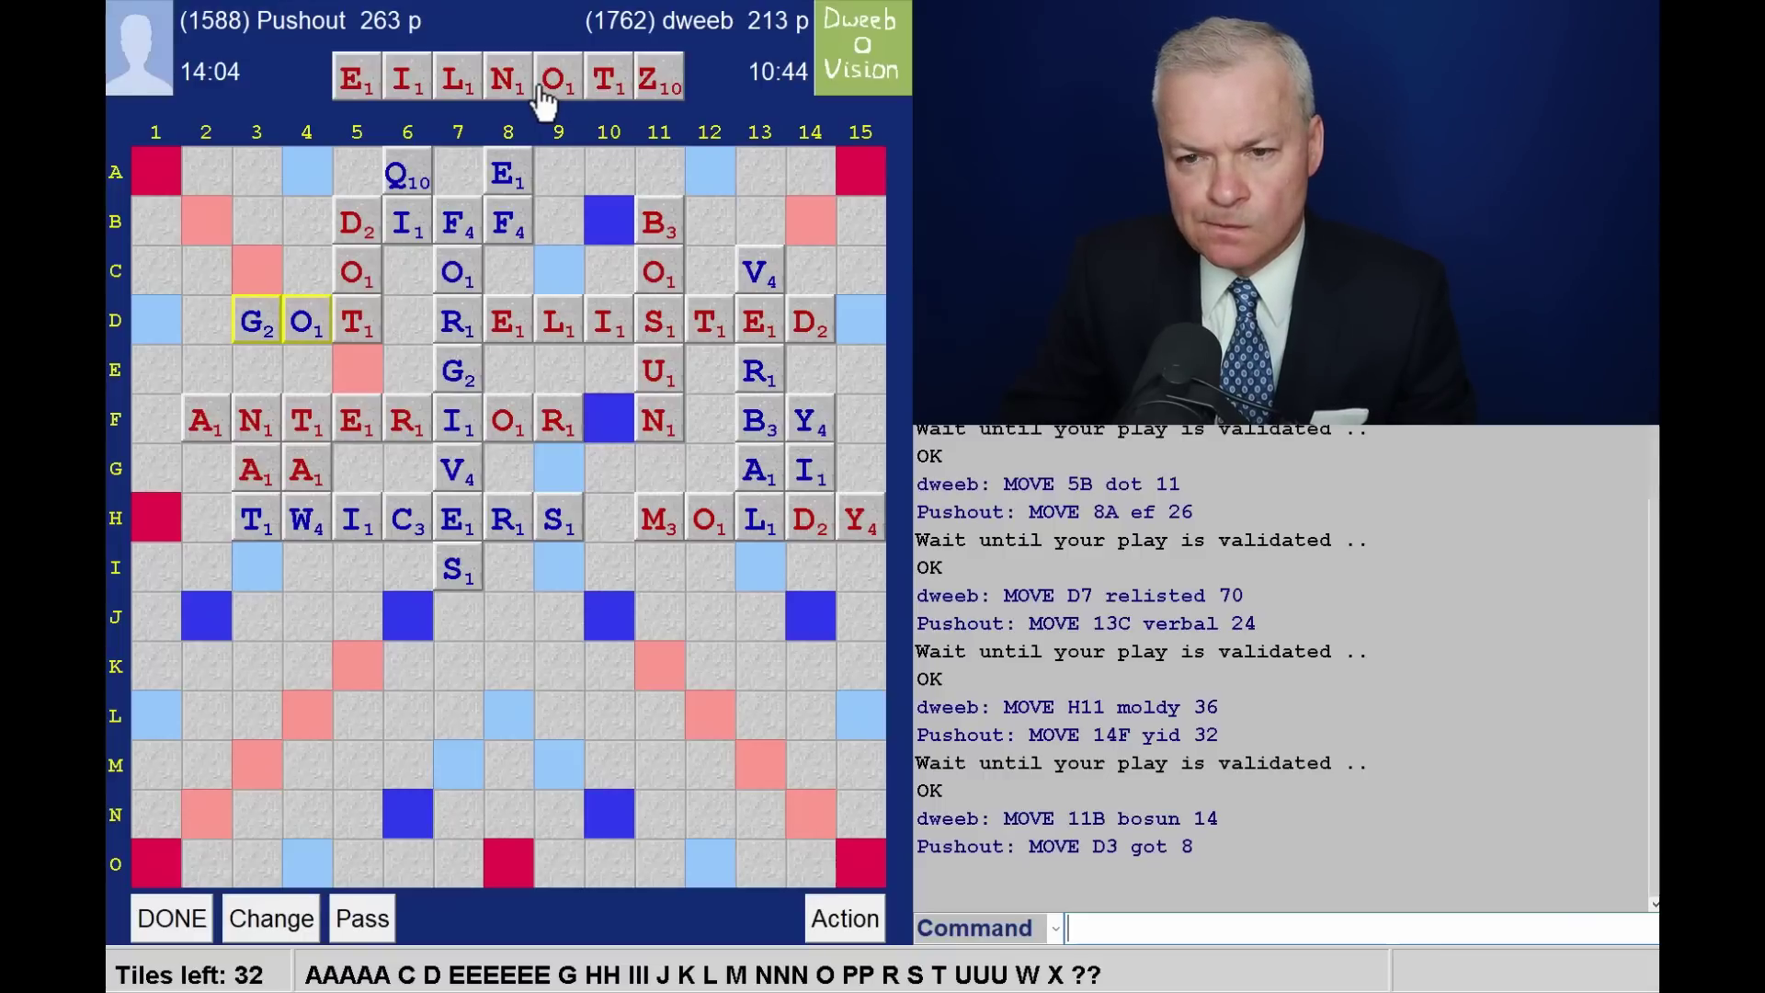
{"action": "left_click", "coordinate": [595, 155]}
{"action": "type", "text": "zo 19"}
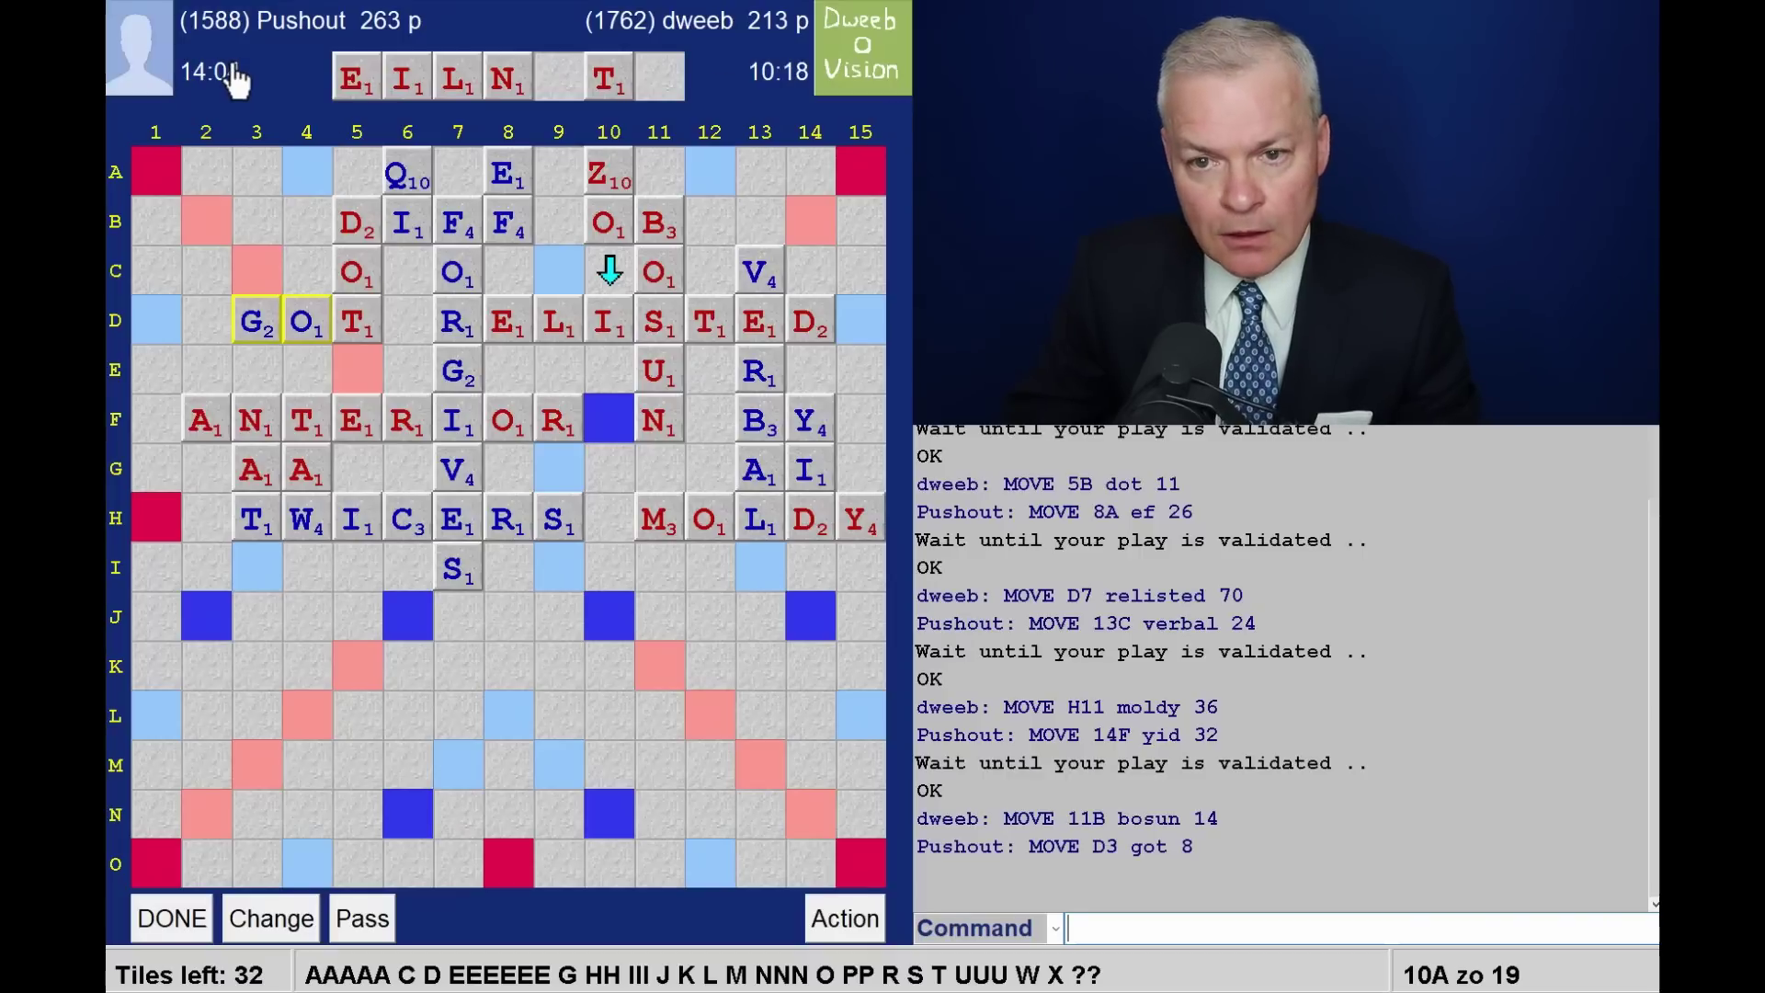
{"action": "key", "text": "Escape"}
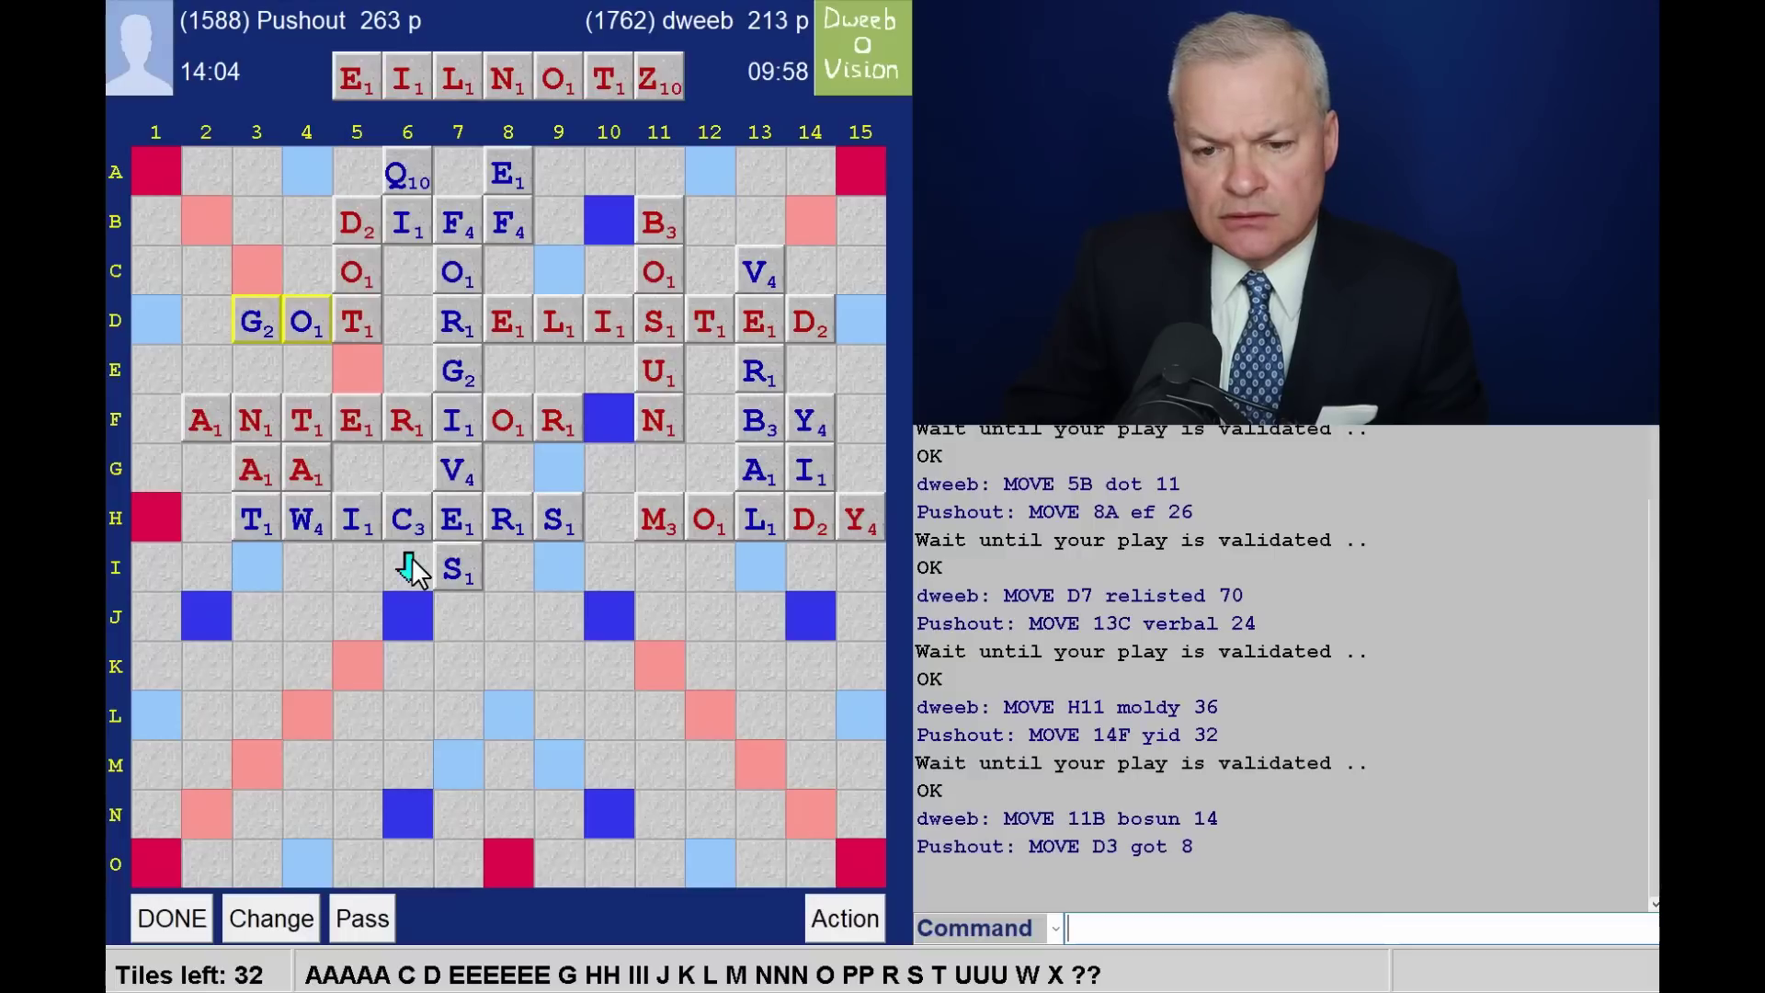
{"action": "type", "text": "oz"}
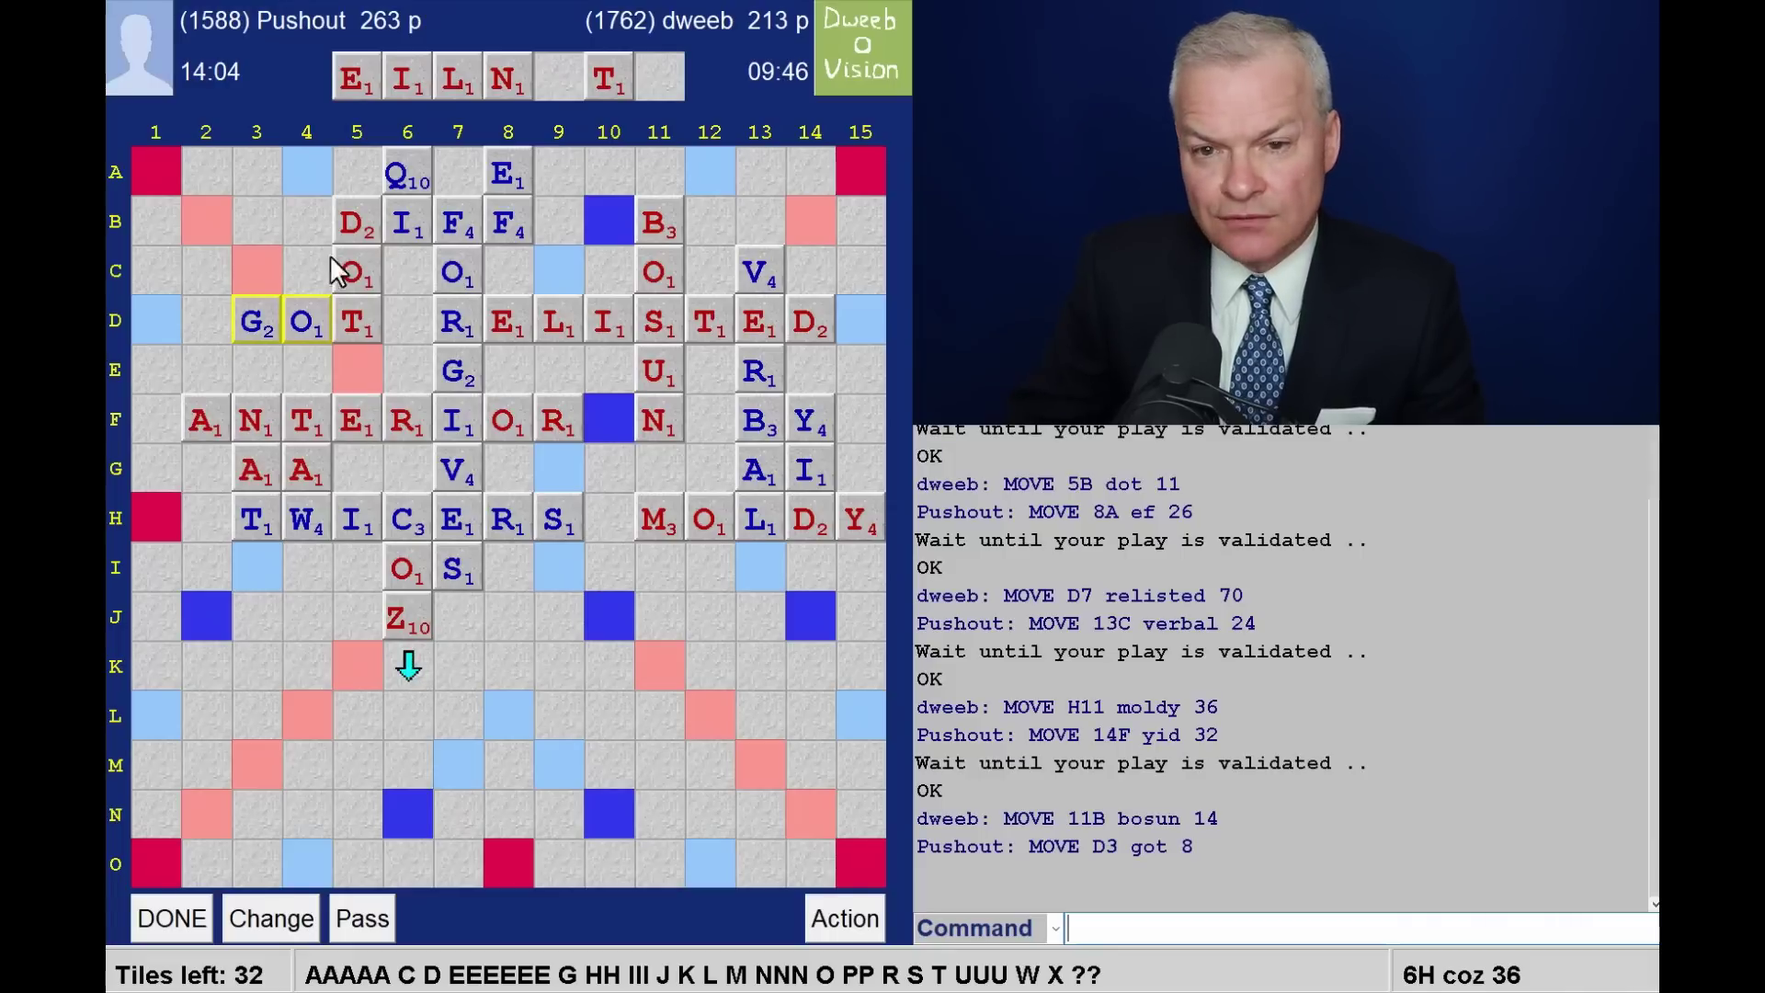
{"action": "key", "text": "Escape"}
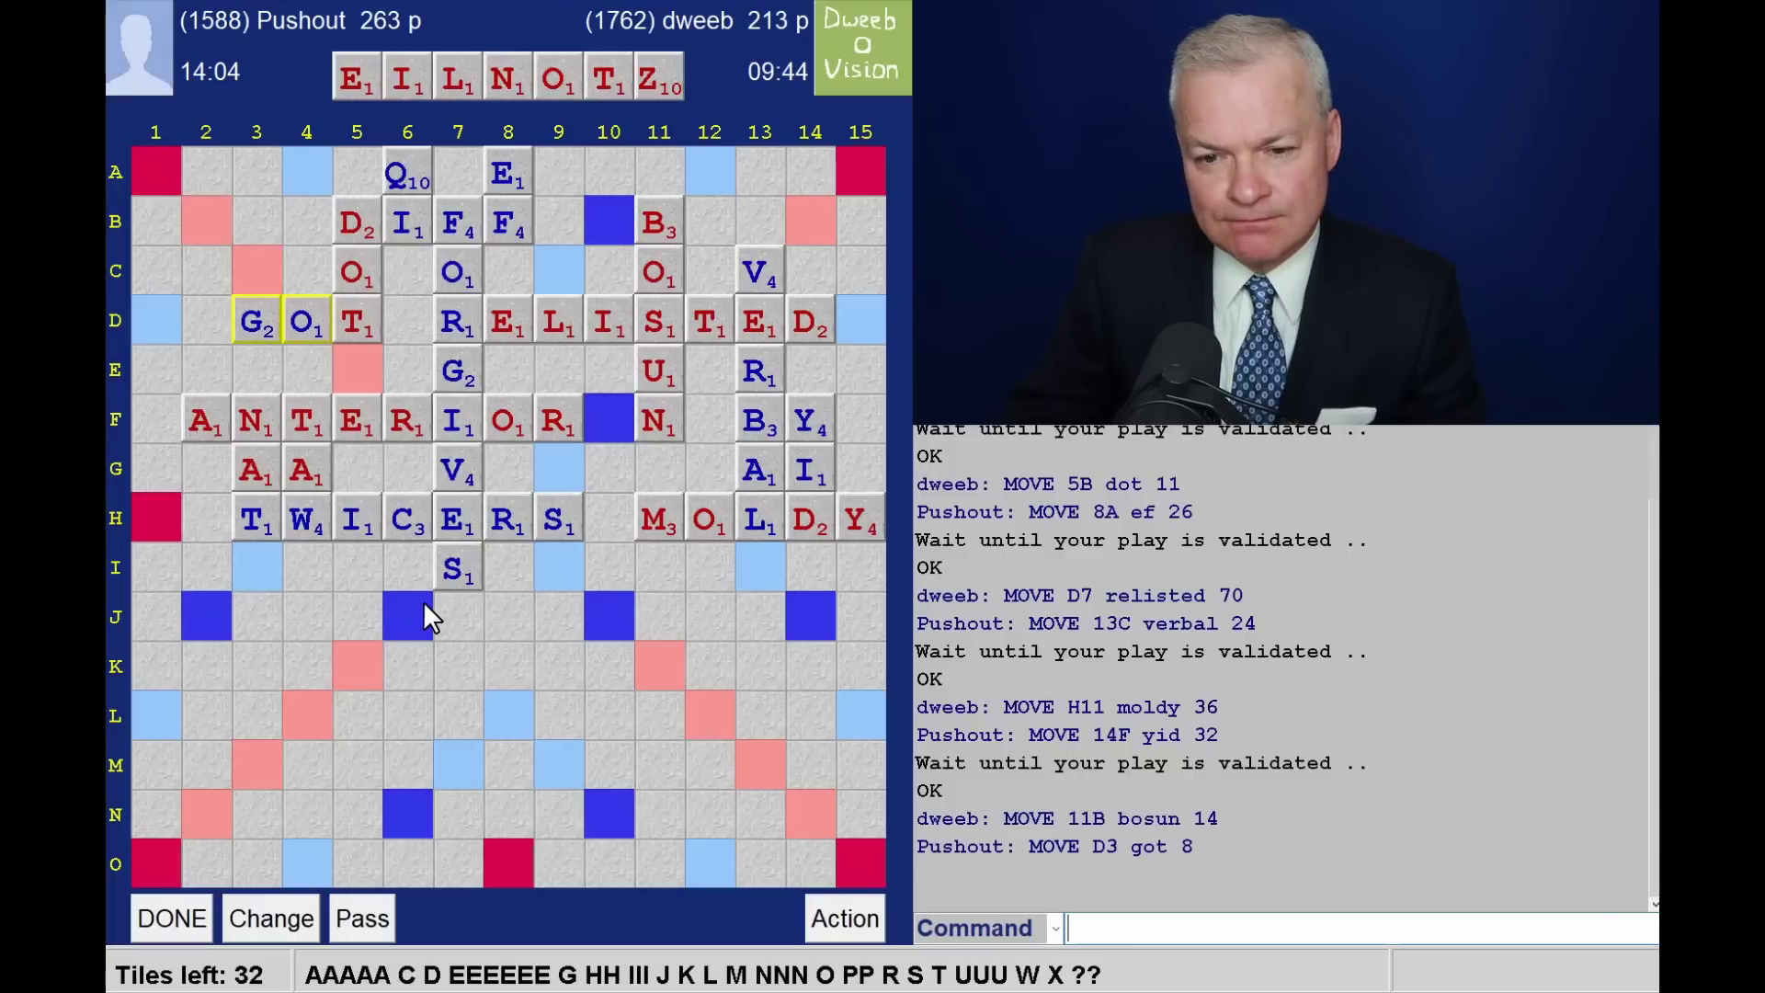
{"action": "left_click", "coordinate": [671, 551]}
{"action": "type", "text": "ilt"}
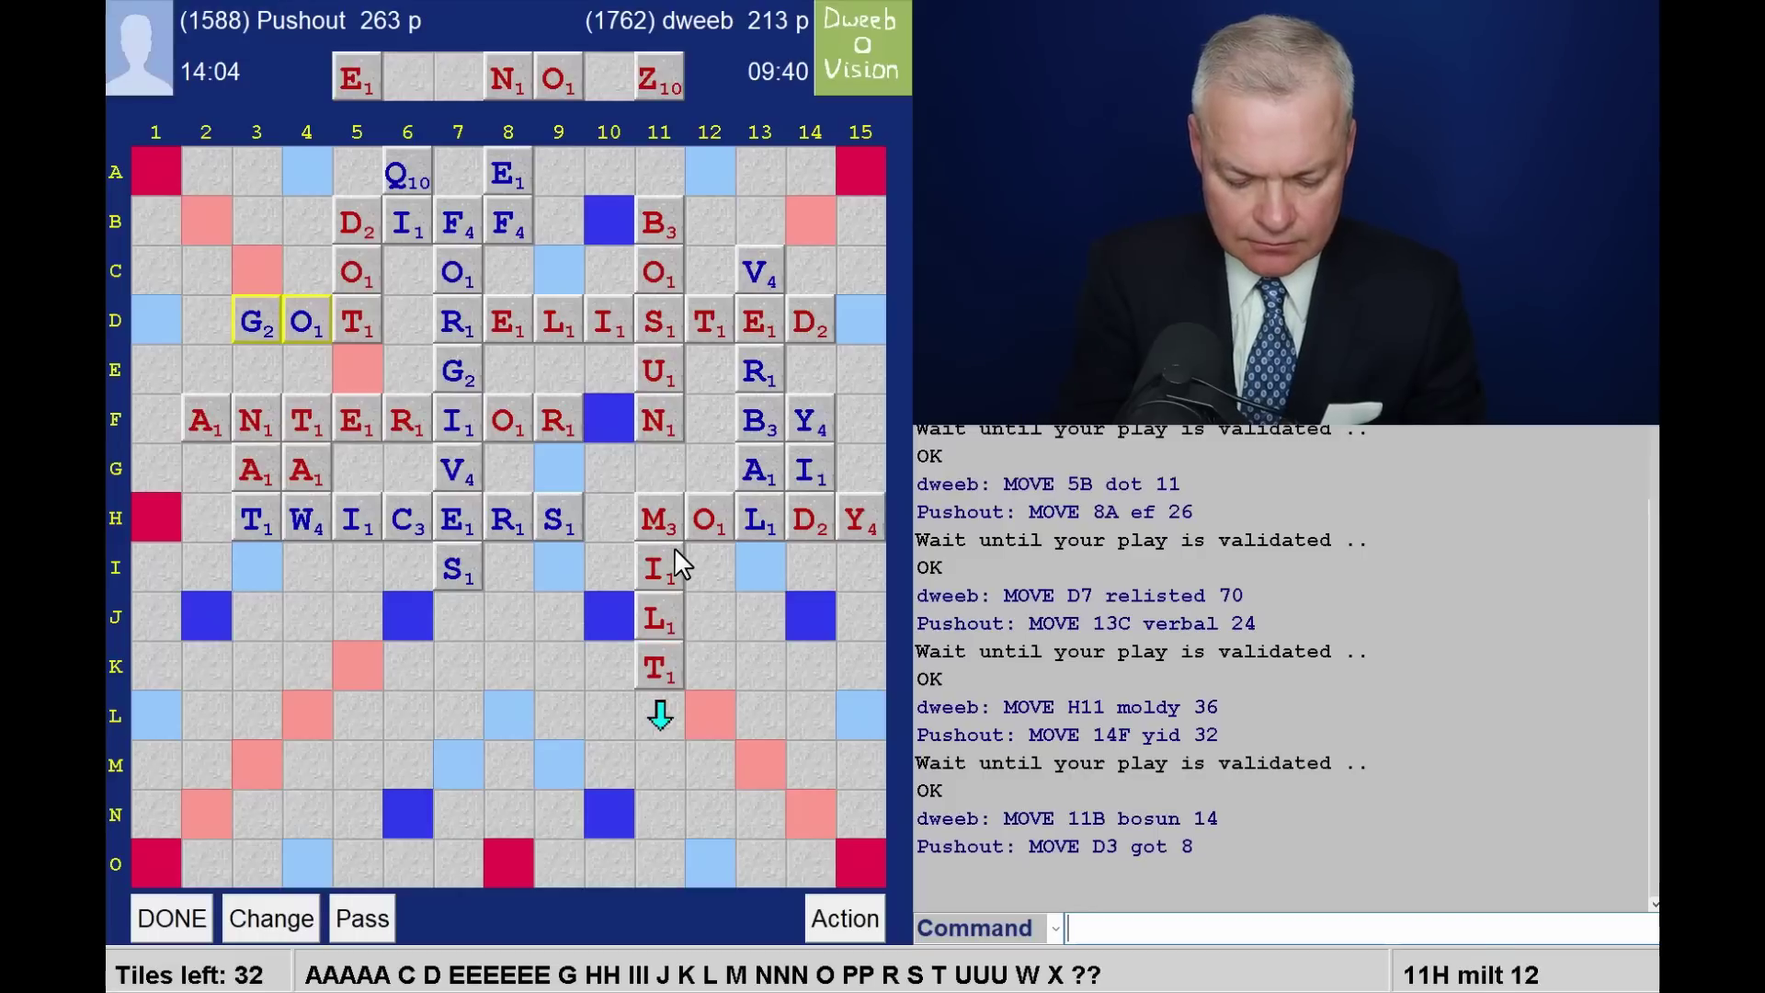
{"action": "type", "text": "z"}
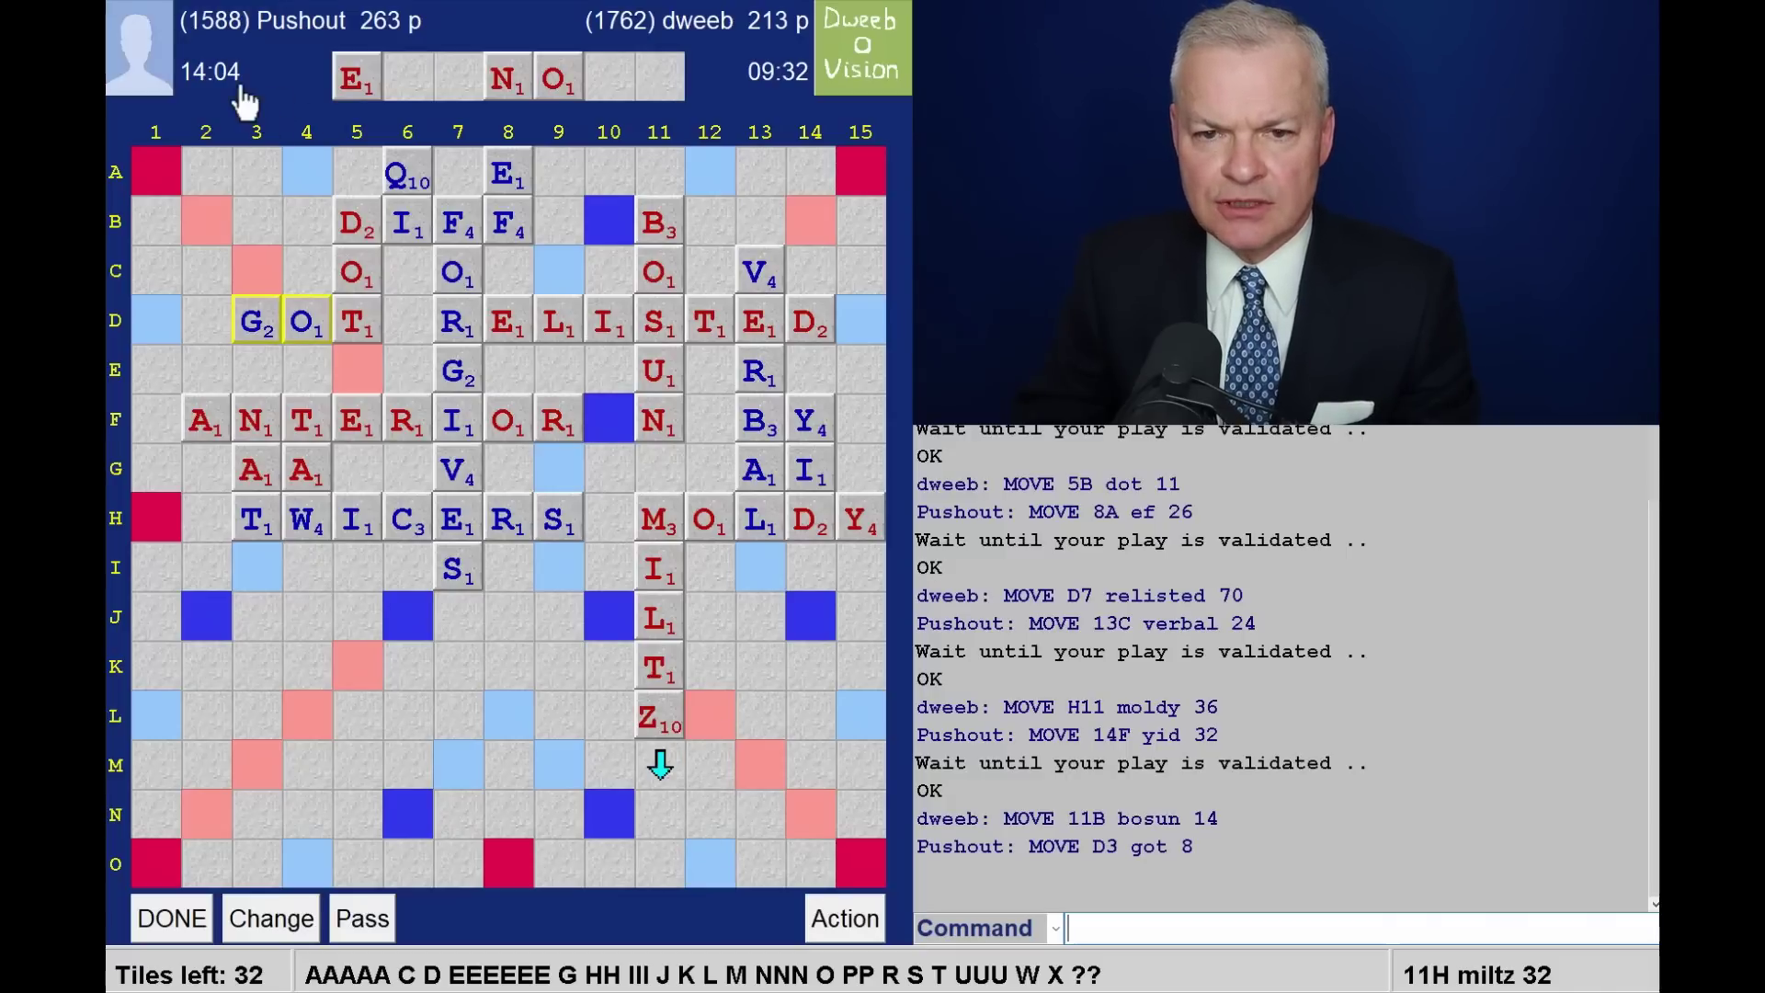
{"action": "key", "text": "Escape"}
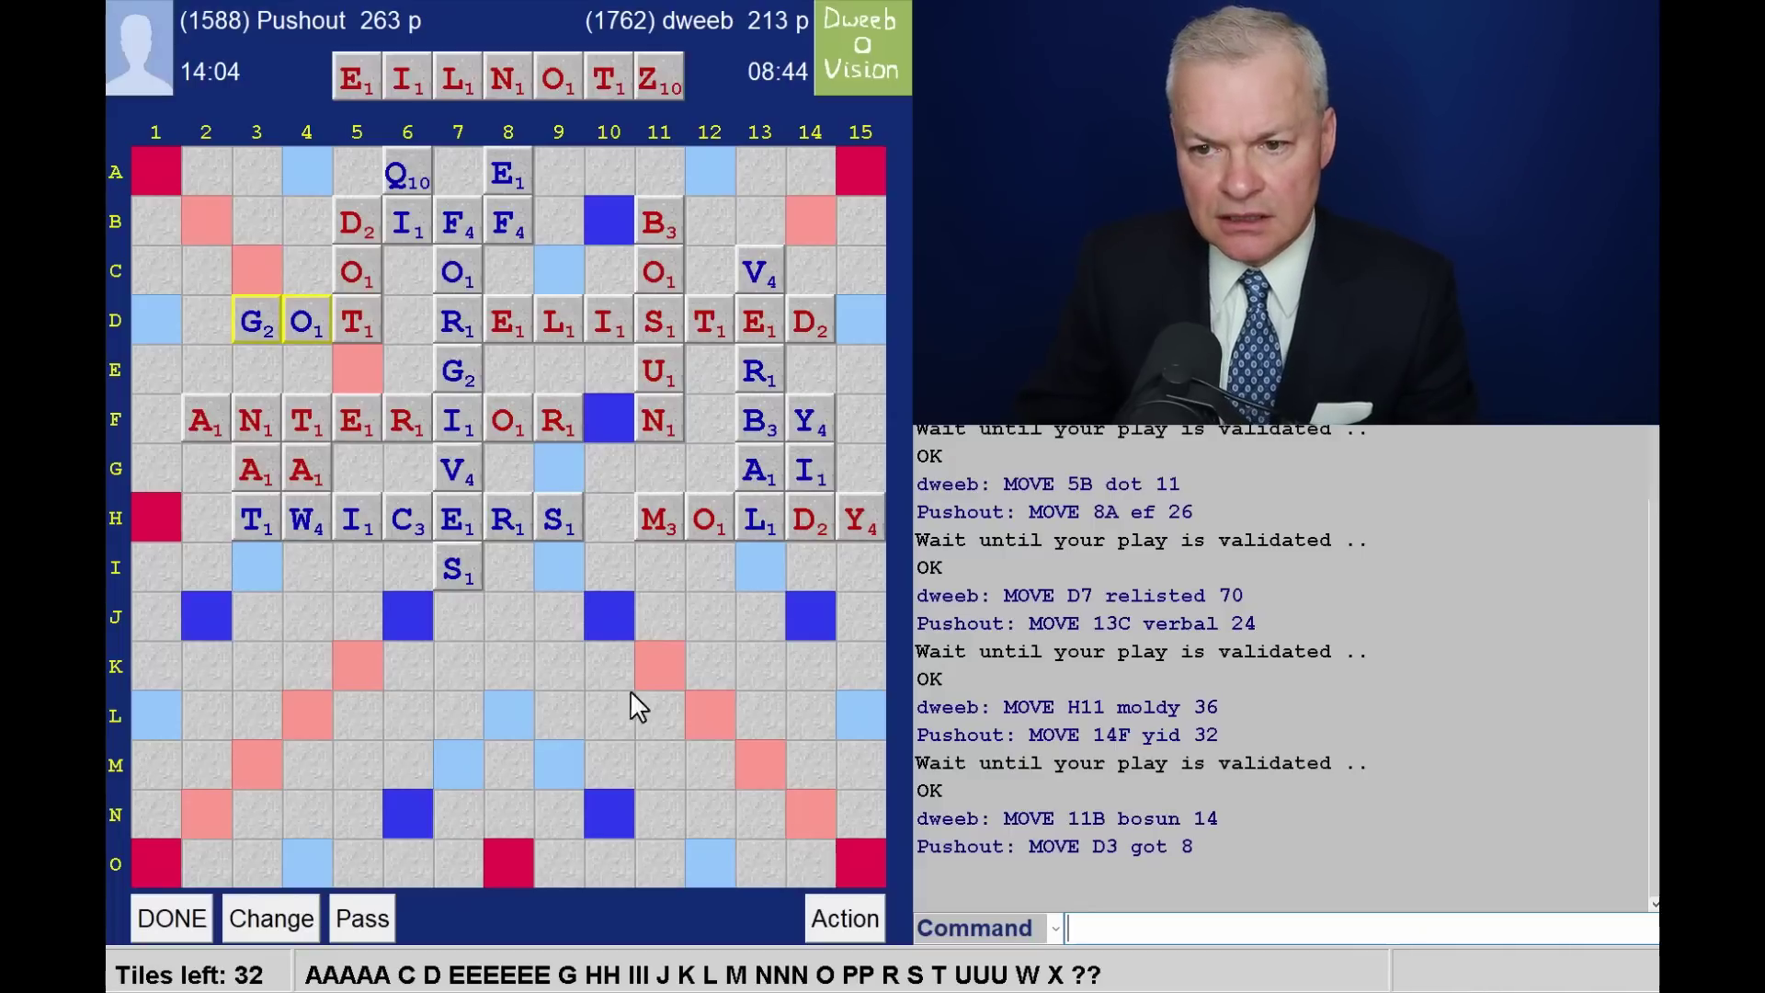
Set a downward arrow at A10 and submit ZO for 19 points
{"action": "left_click", "coordinate": [612, 166]}
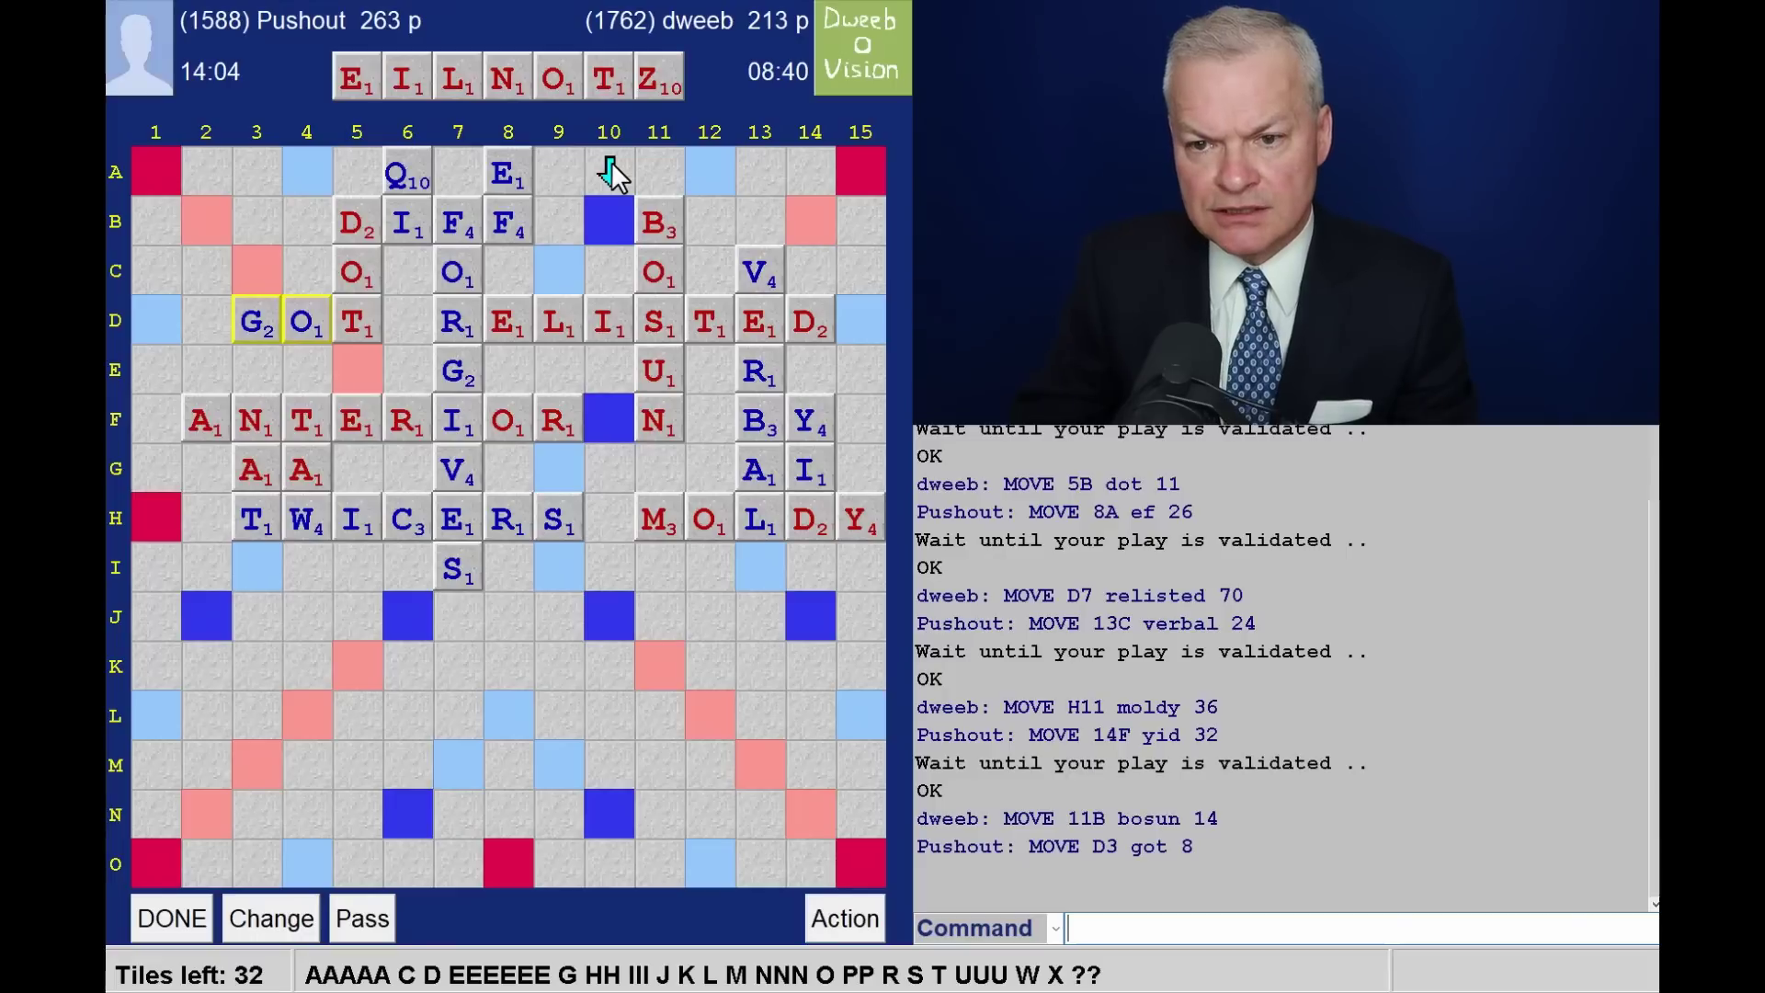
{"action": "left_click", "coordinate": [610, 166]}
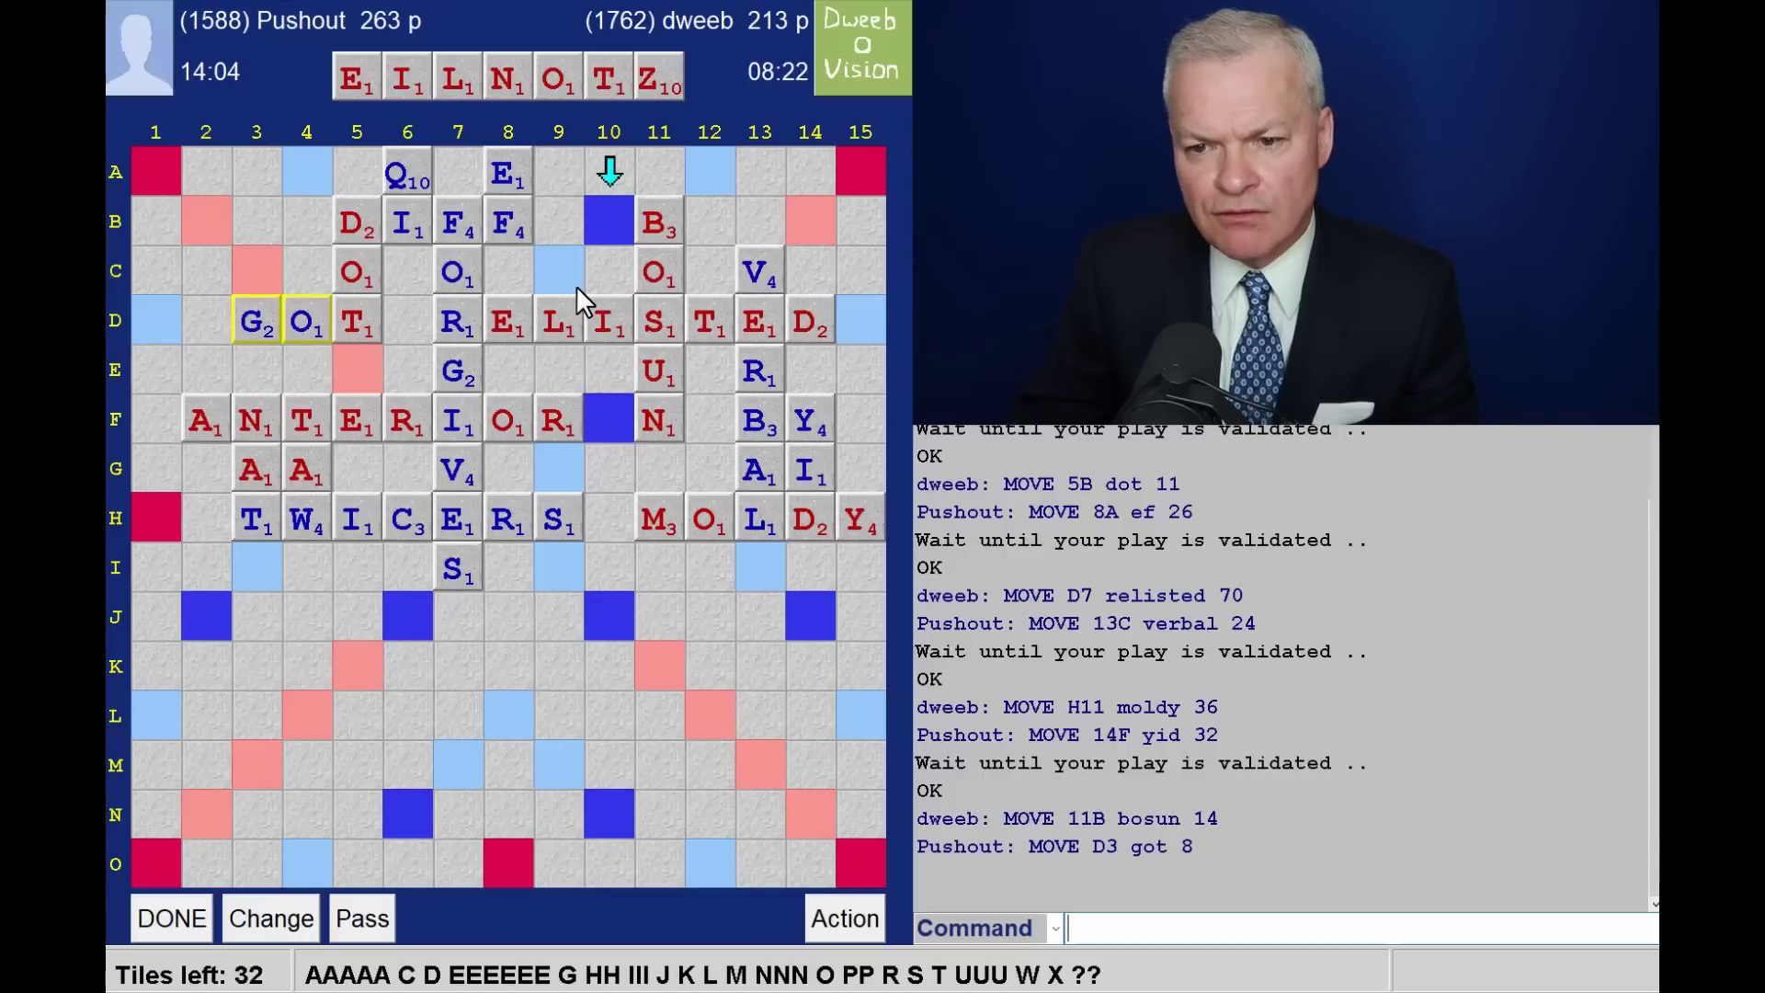
{"action": "type", "text": "zo"}
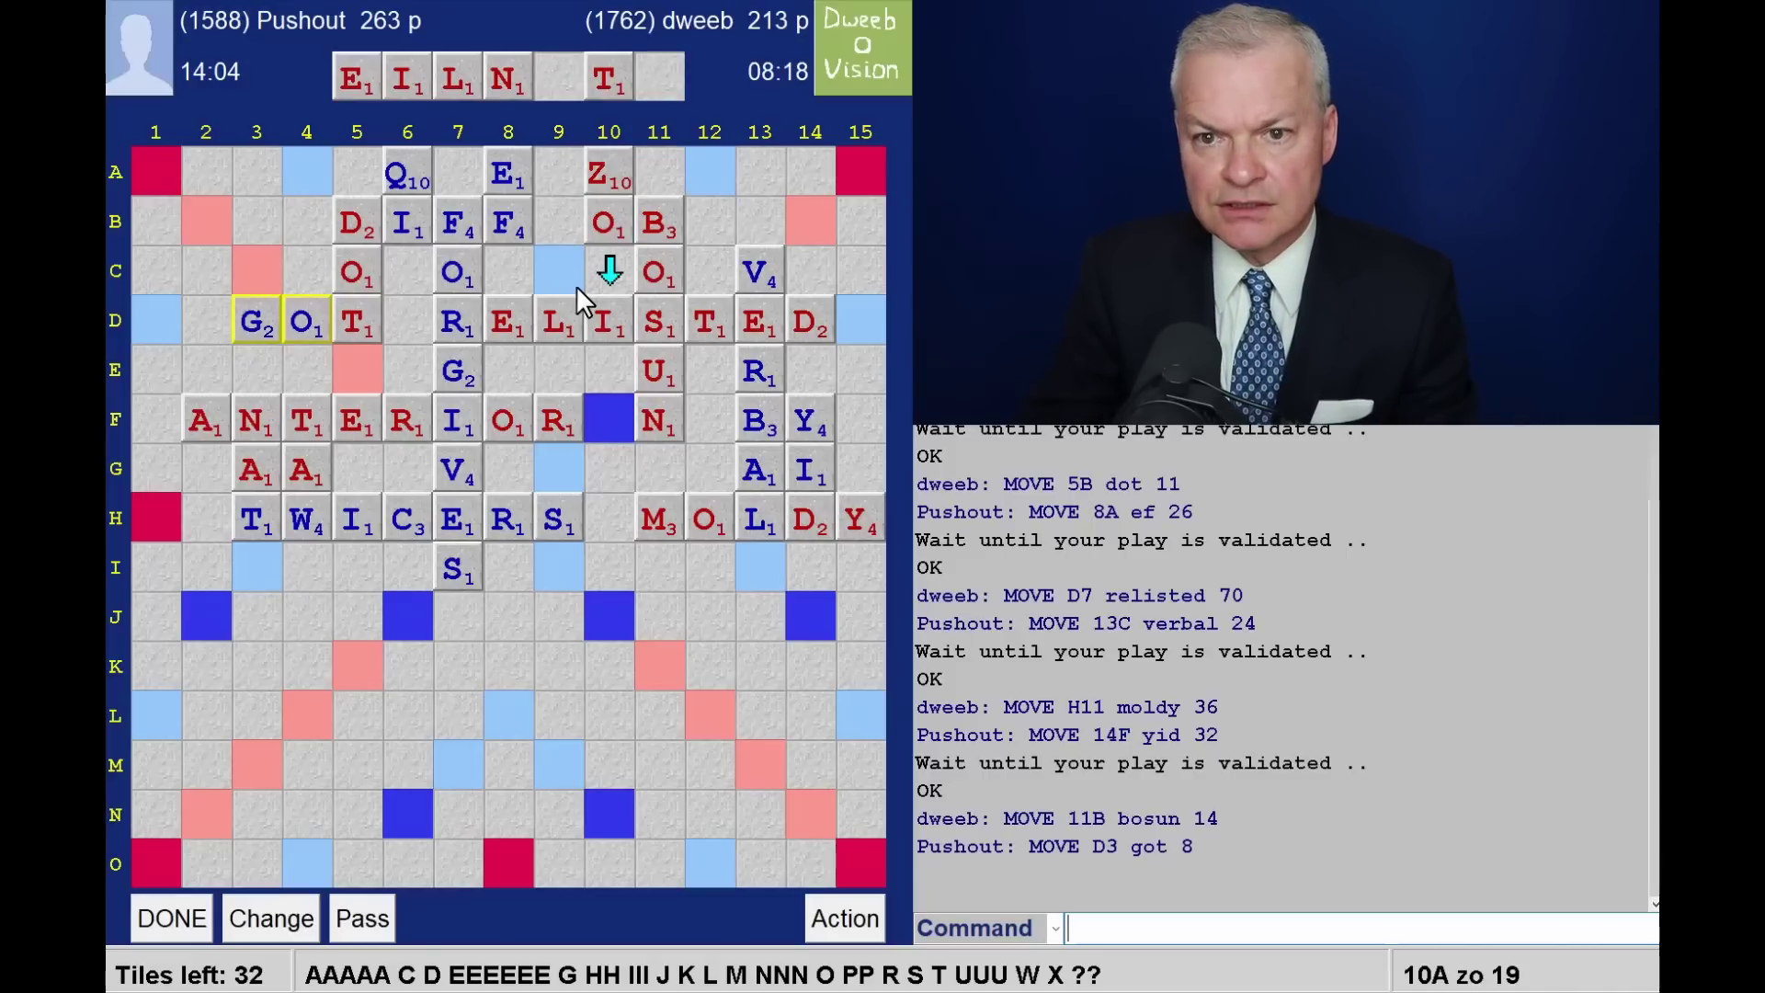
{"action": "key", "text": "Return"}
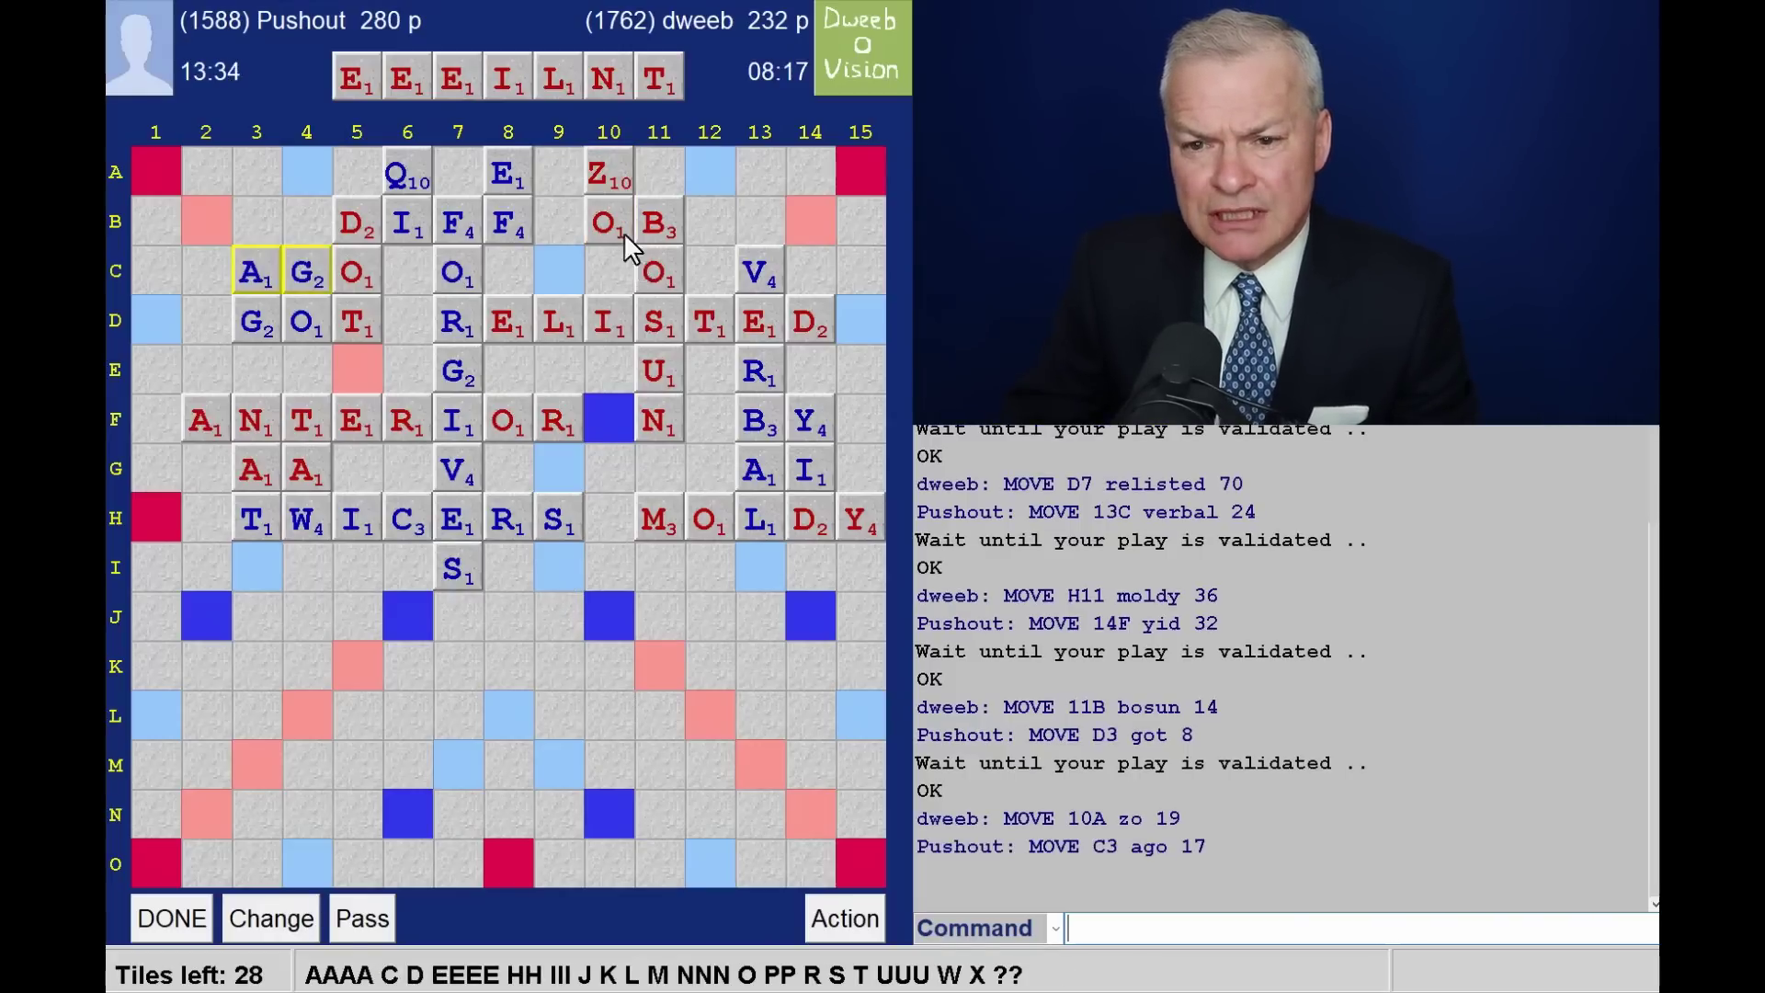
Add ELENITE below the S from I9, previewing SELENITE at 60
{"action": "left_click", "coordinate": [558, 581]}
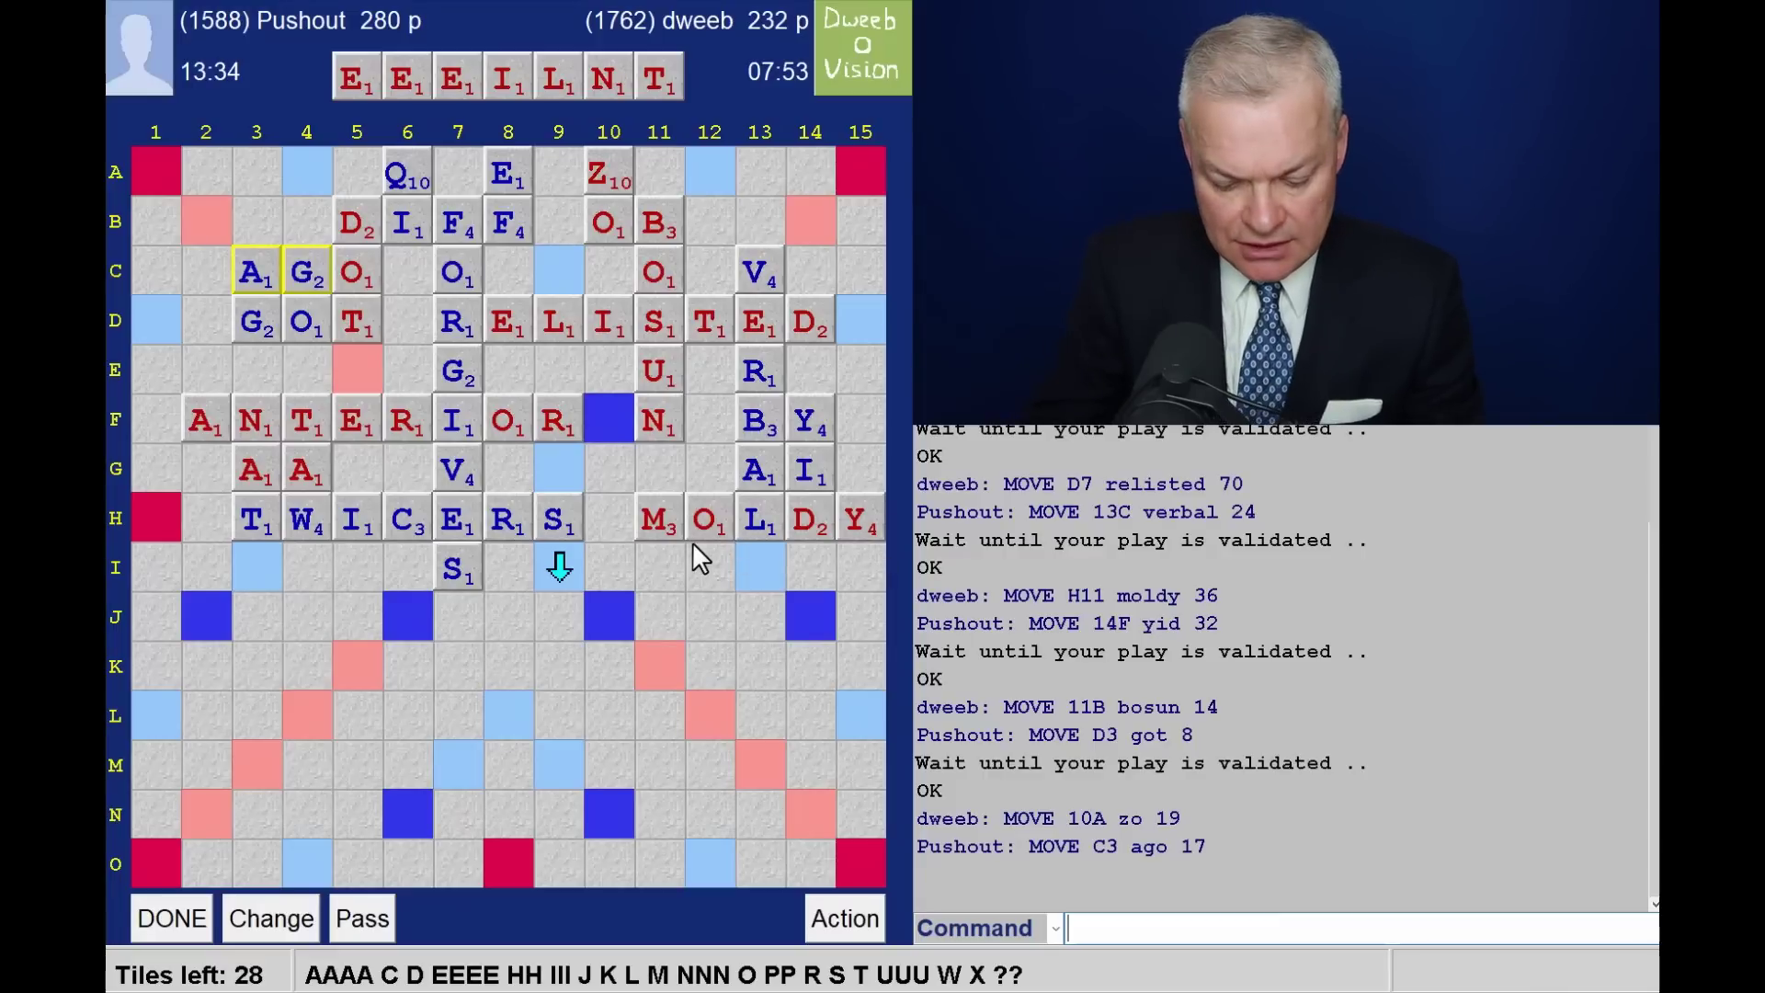
{"action": "type", "text": "elenite"}
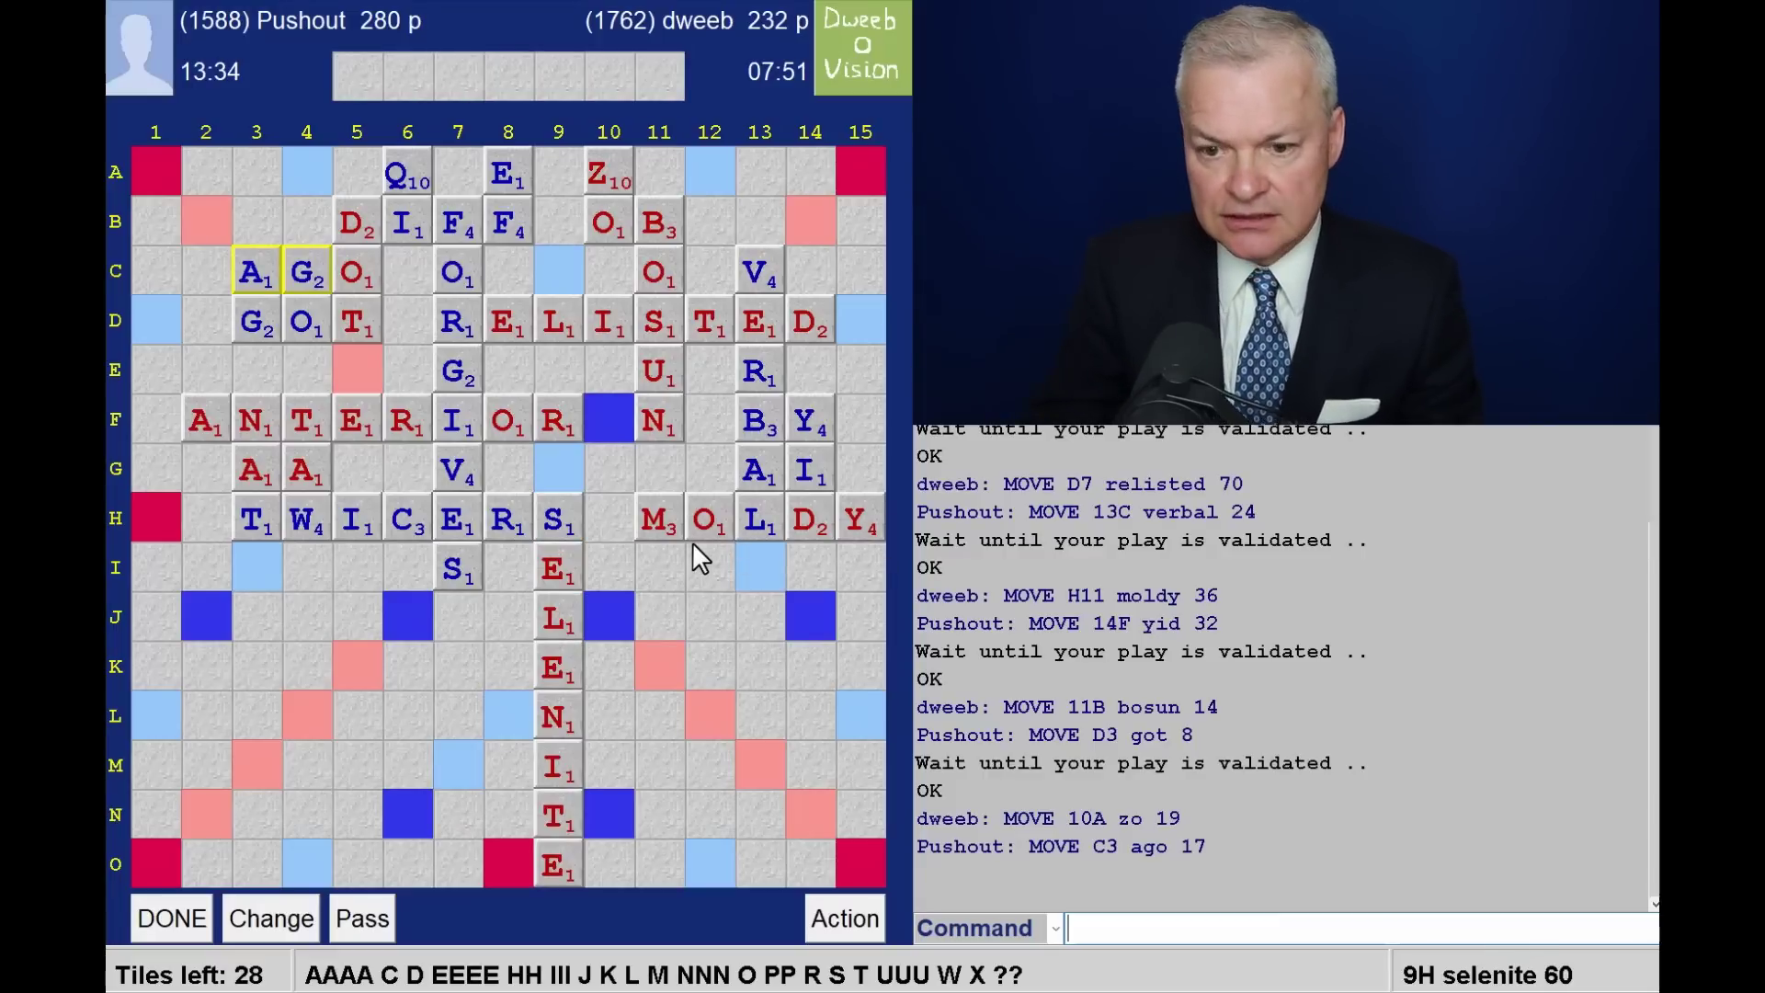
Commit SELENITE for 60; Pushout replies MURIATED for 72
{"action": "key", "text": "Return"}
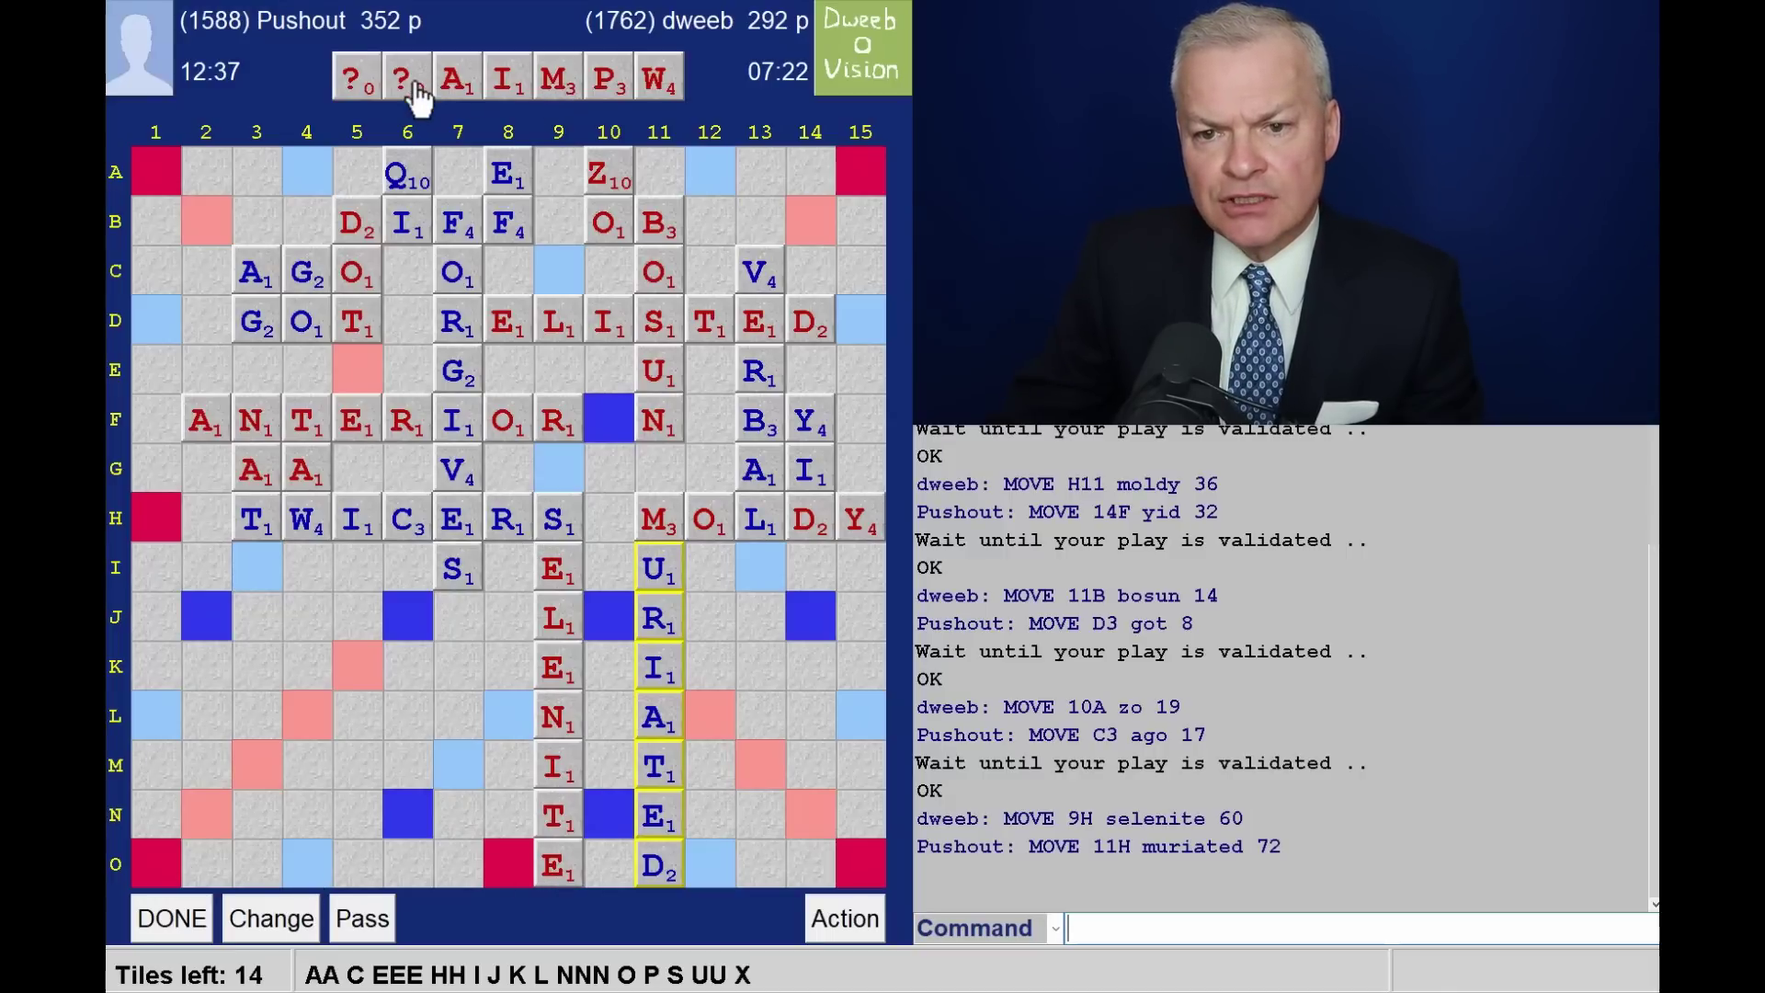
{"action": "key", "text": "a"}
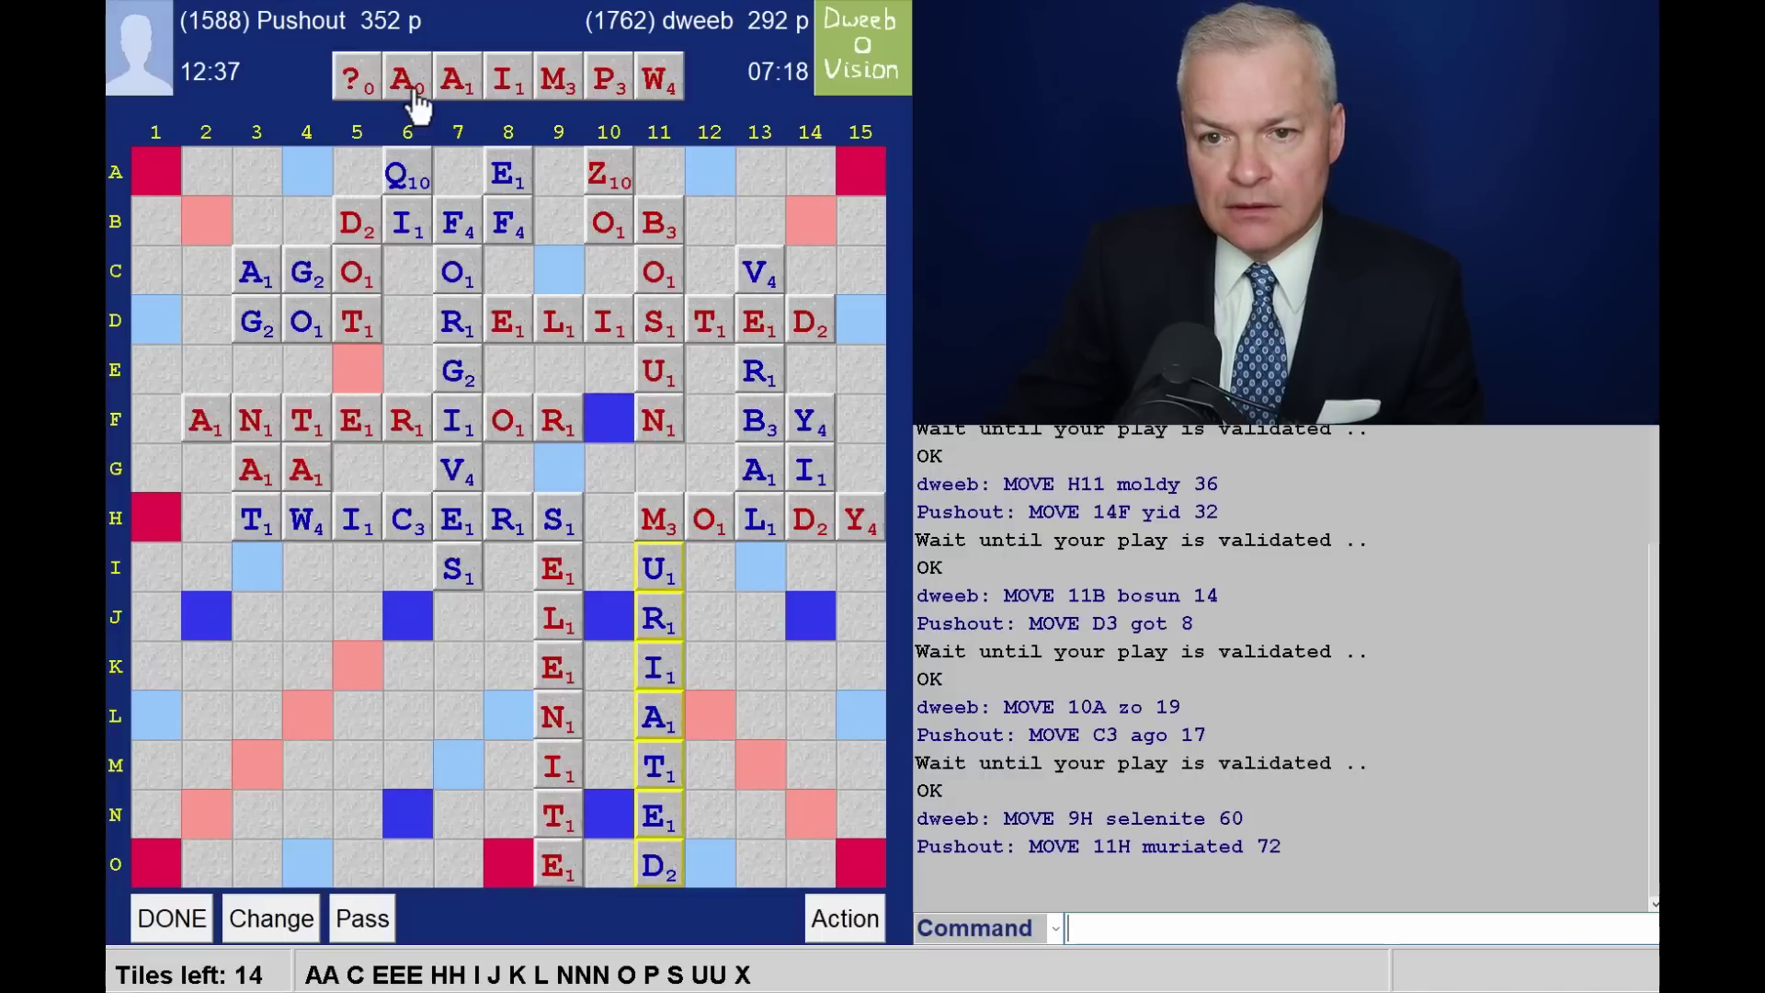
{"action": "left_click_drag", "start_coordinate": [411, 104], "coordinate": [467, 104]}
{"action": "key", "text": "b"}
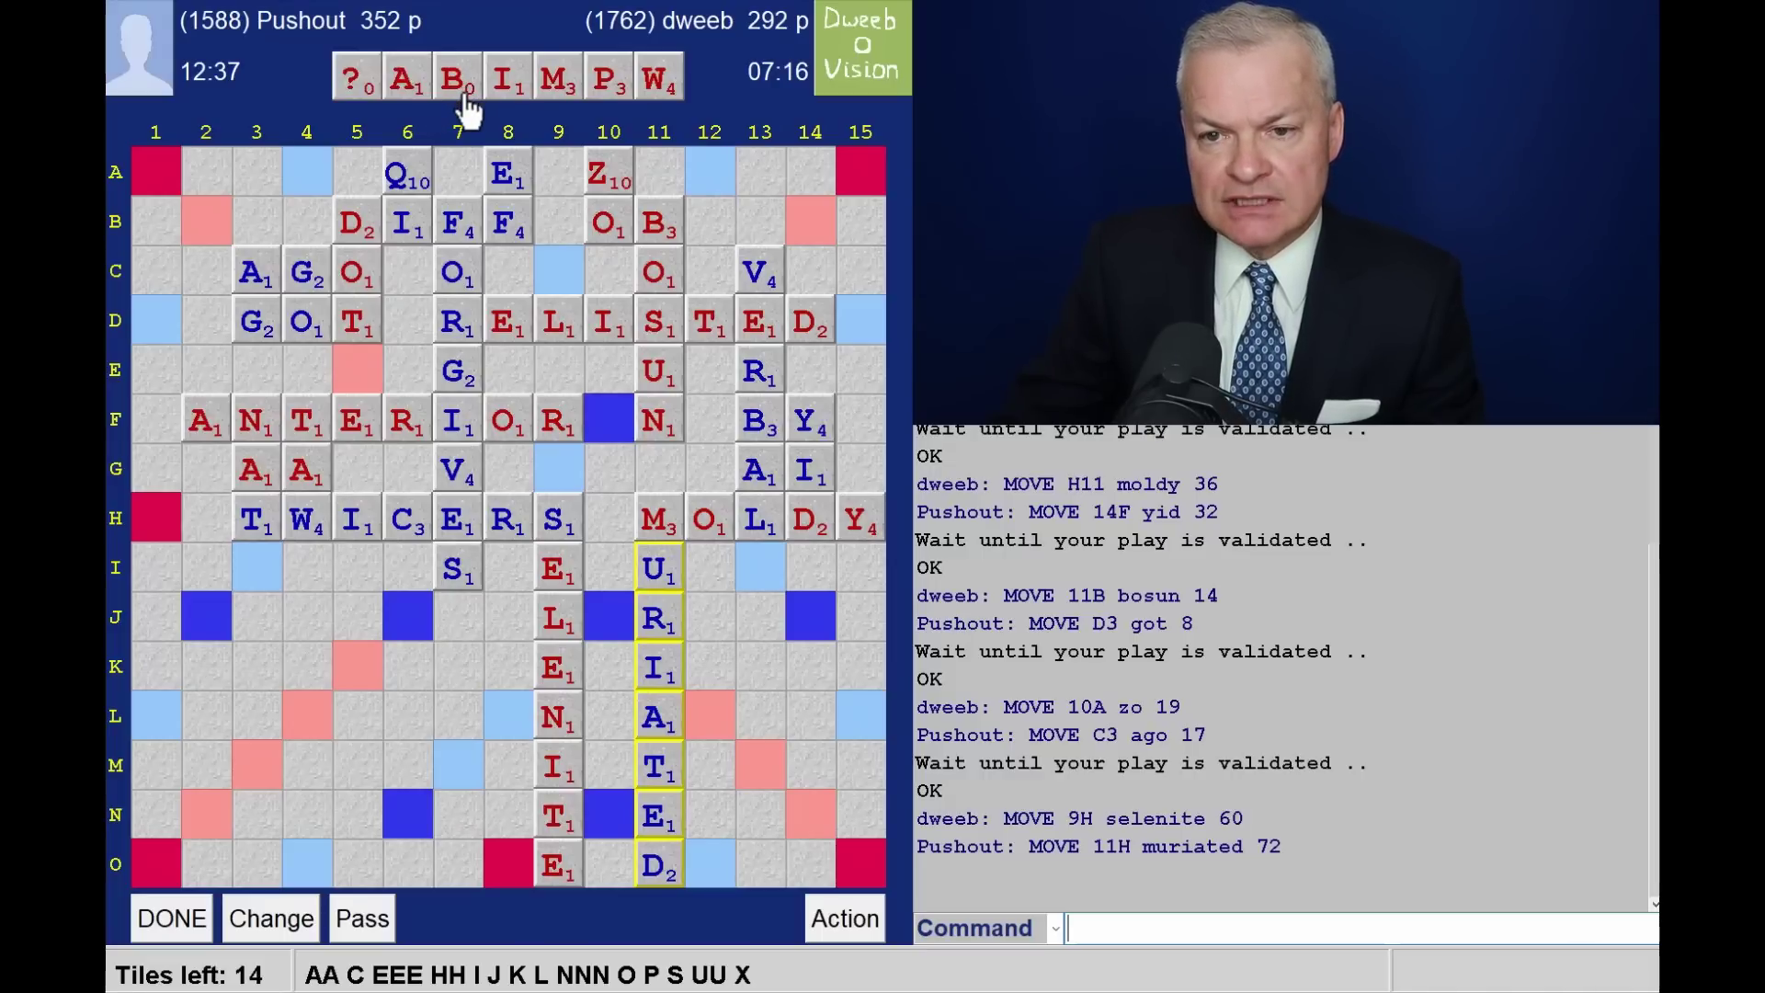
{"action": "key", "text": "c"}
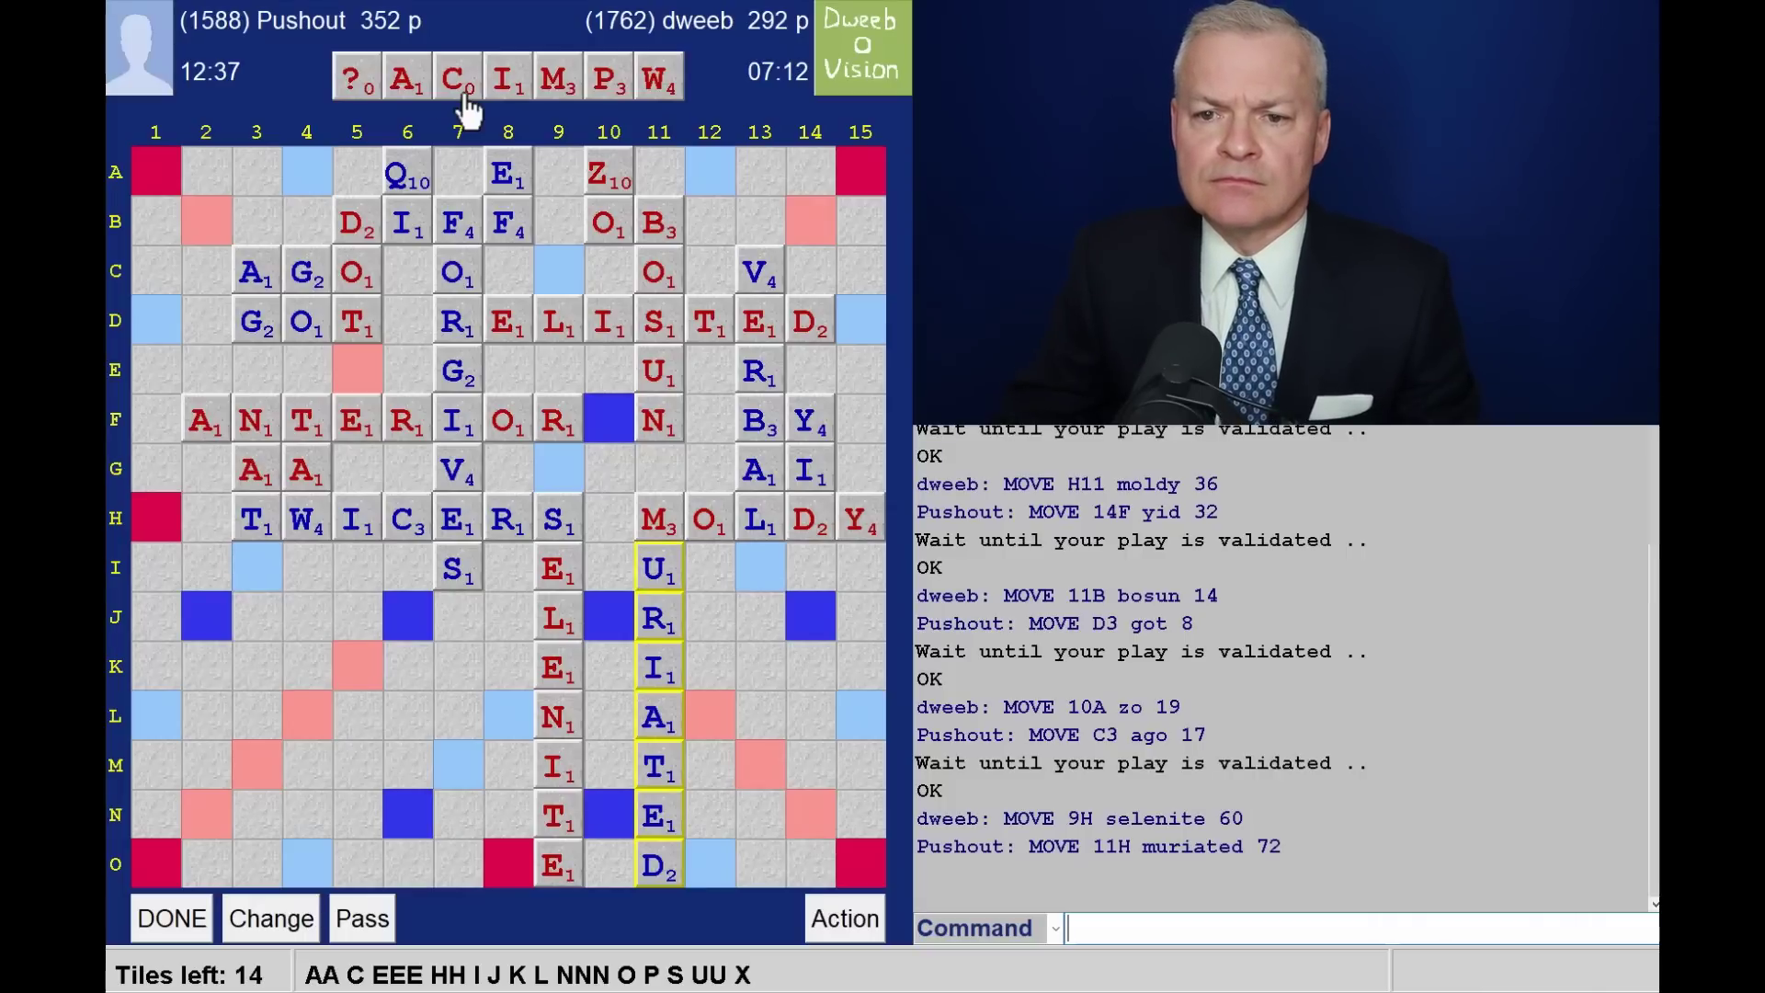
{"action": "key", "text": "d"}
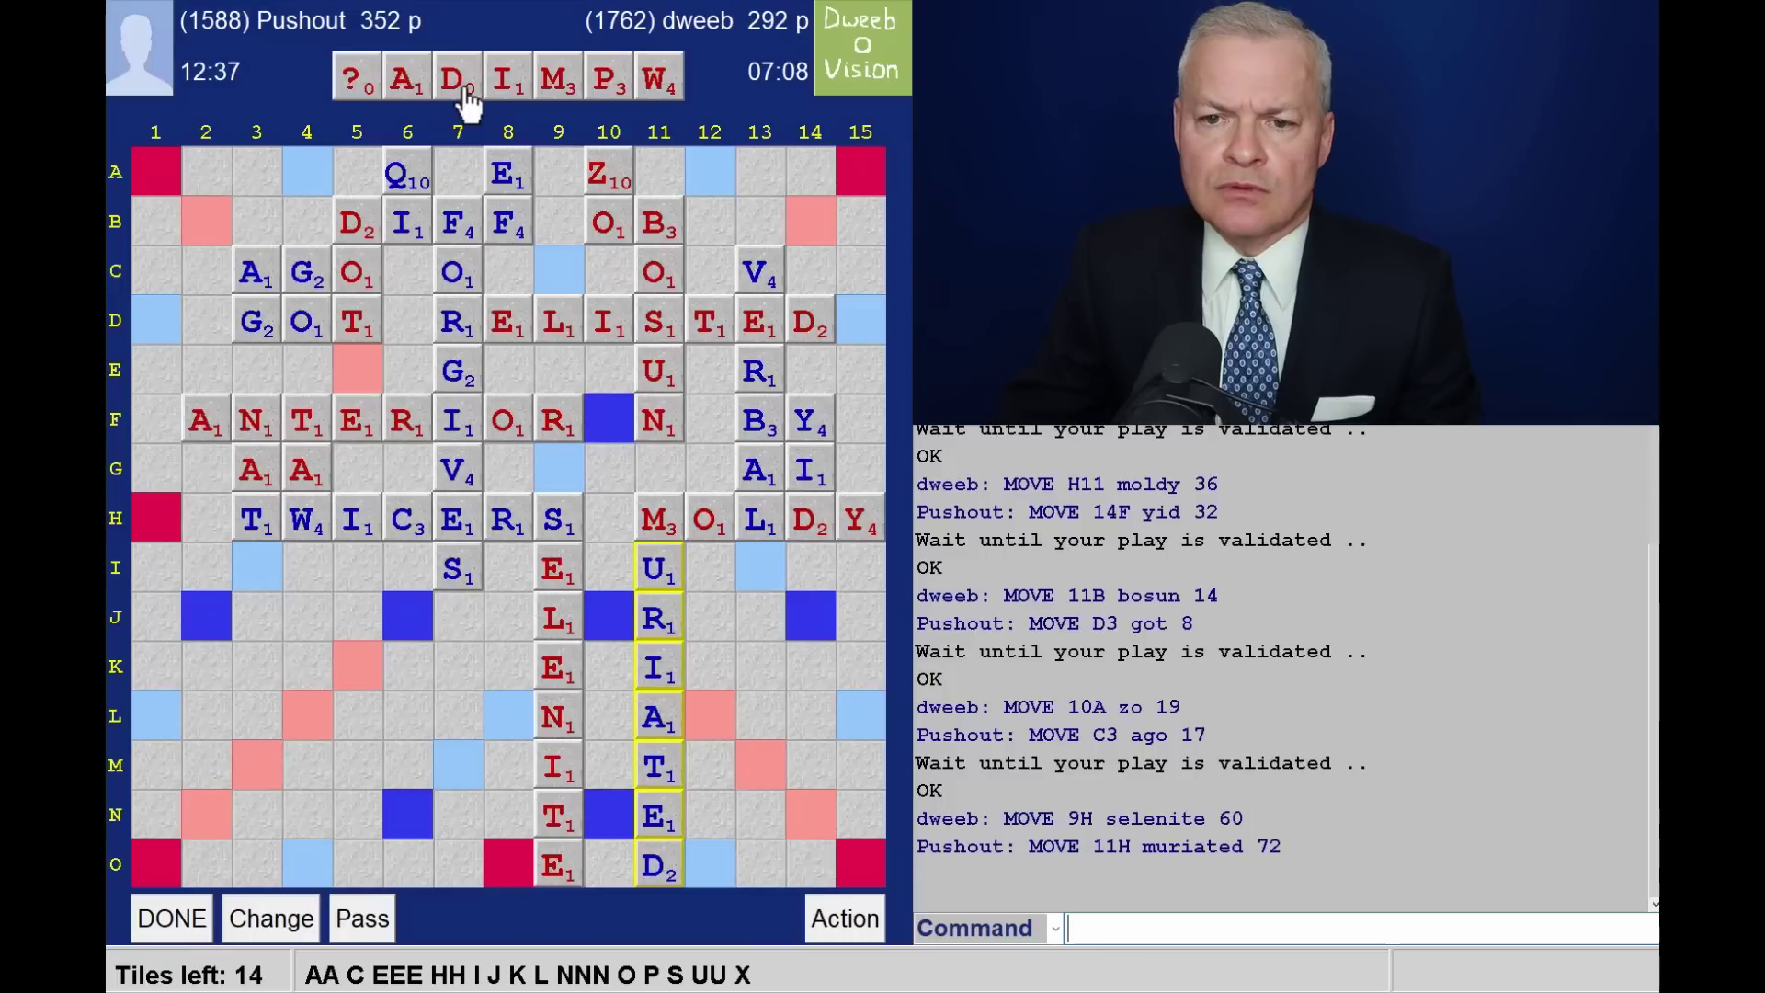
{"action": "key", "text": "e"}
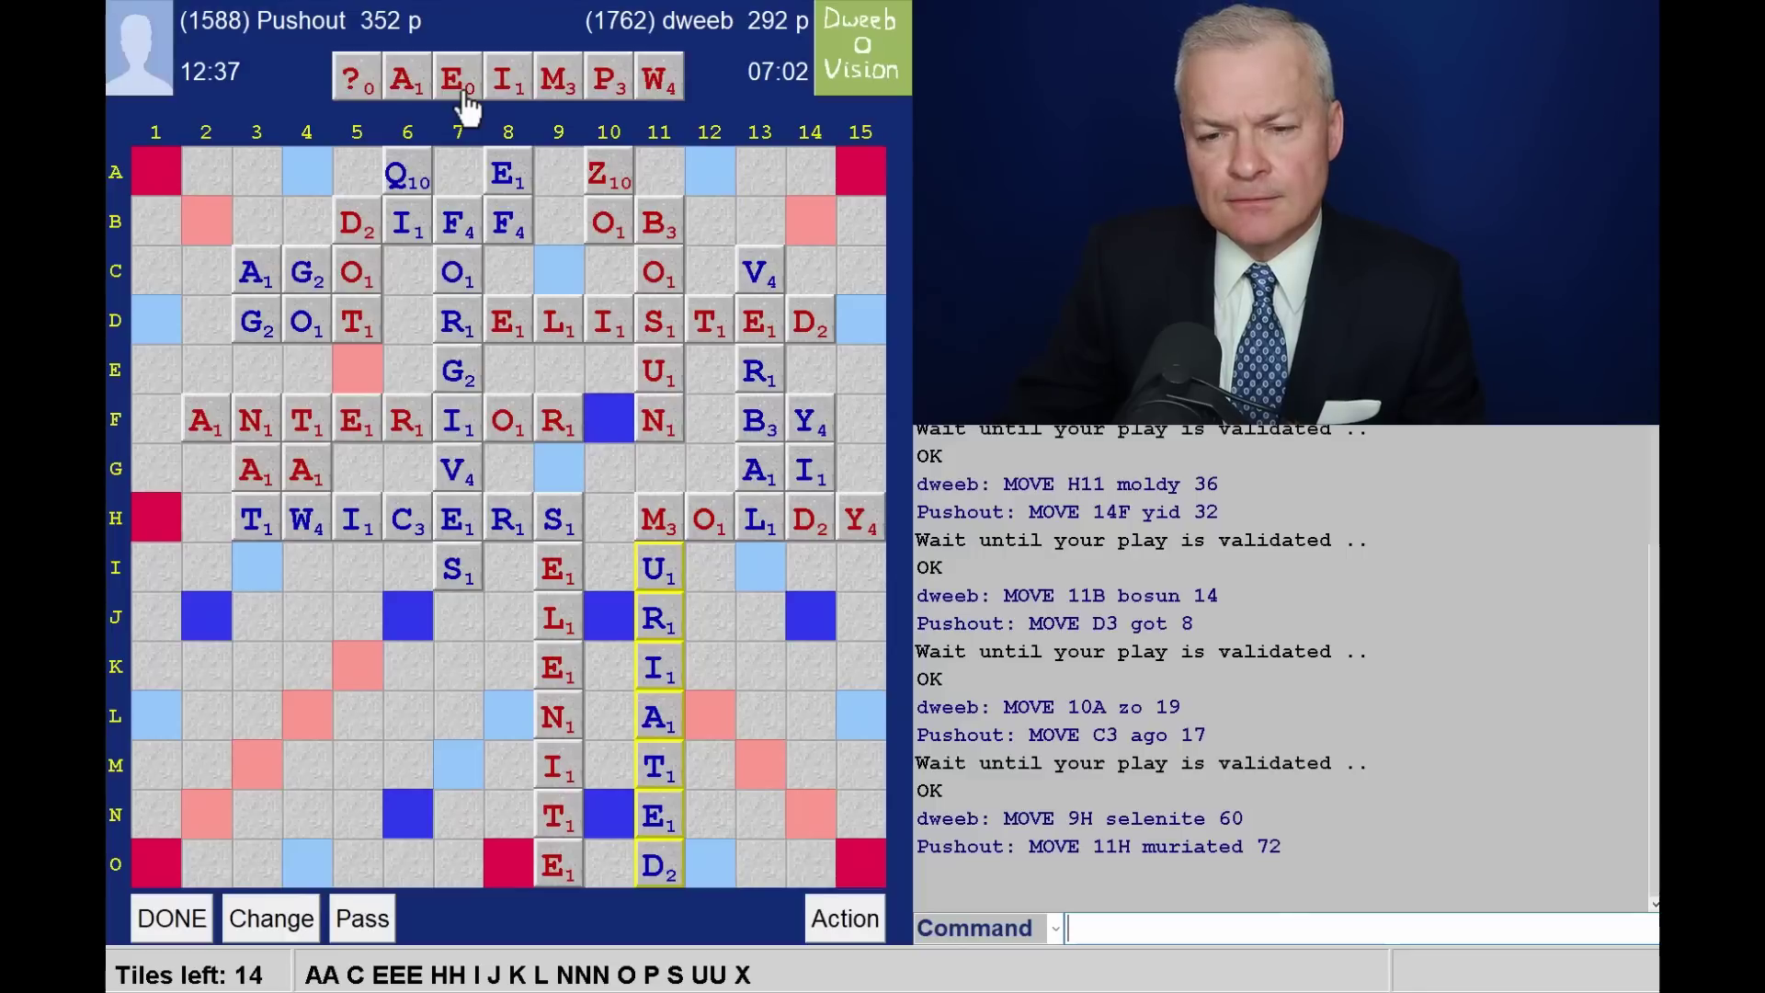
{"action": "left_click", "coordinate": [459, 84]}
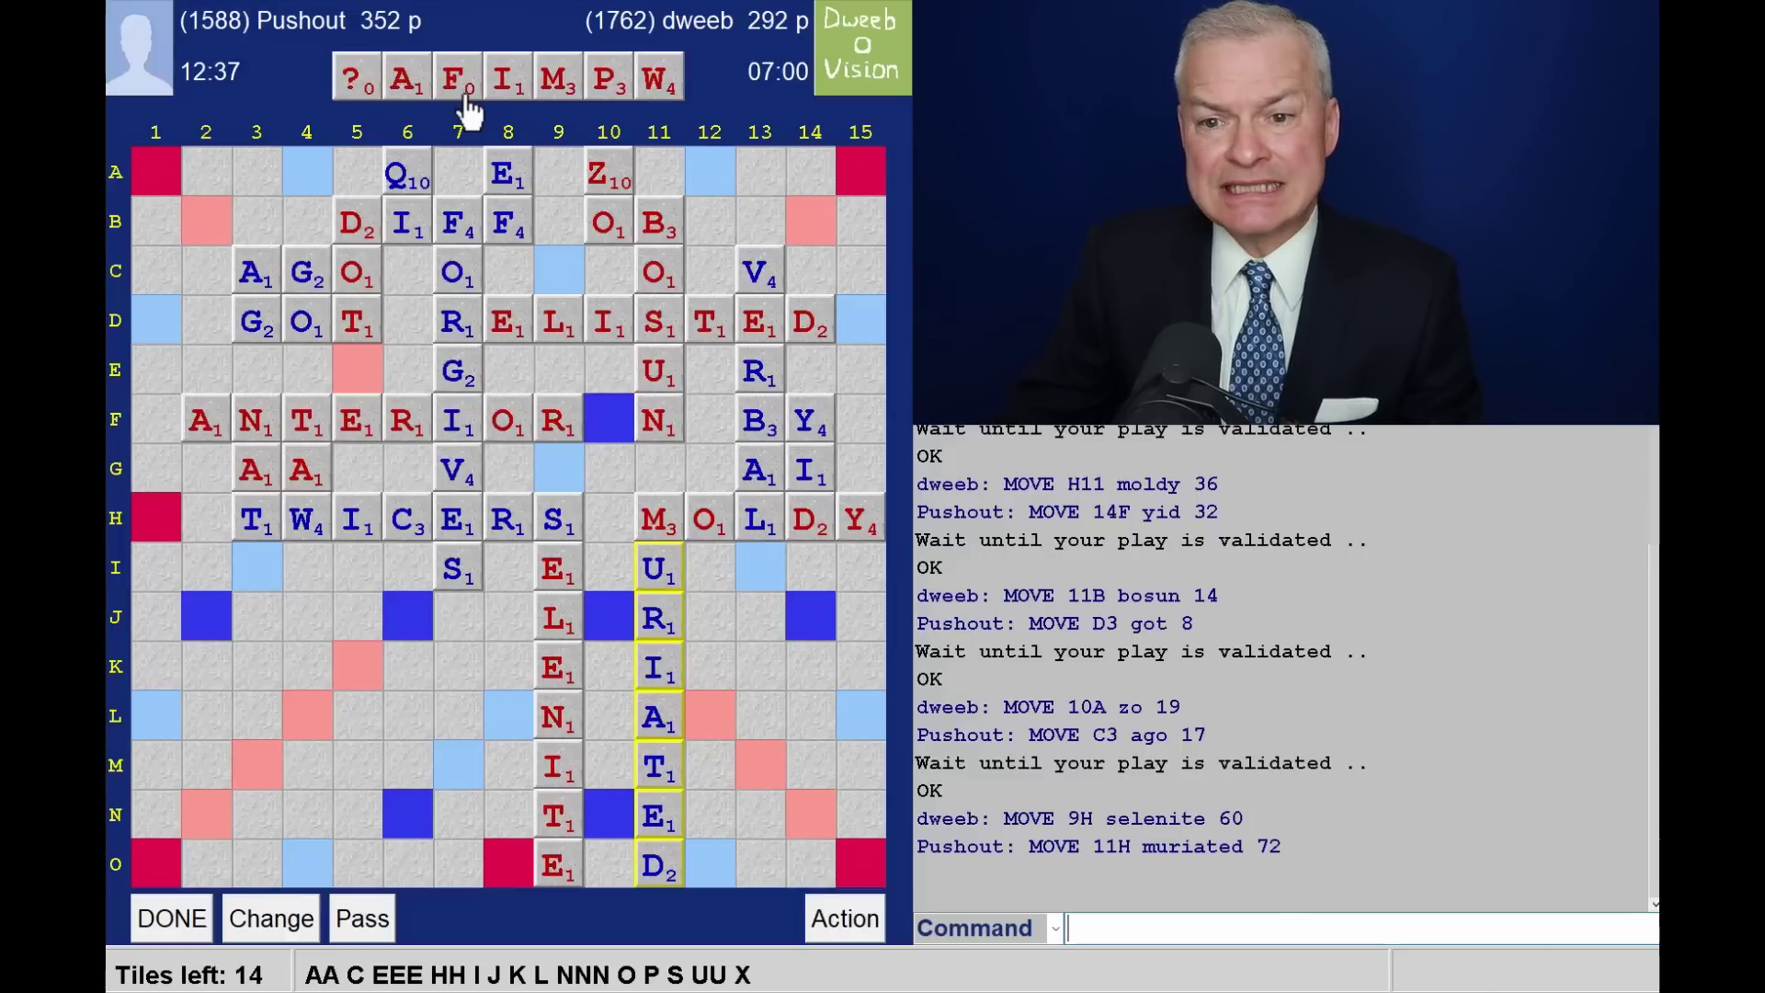
{"action": "left_click", "coordinate": [466, 96]}
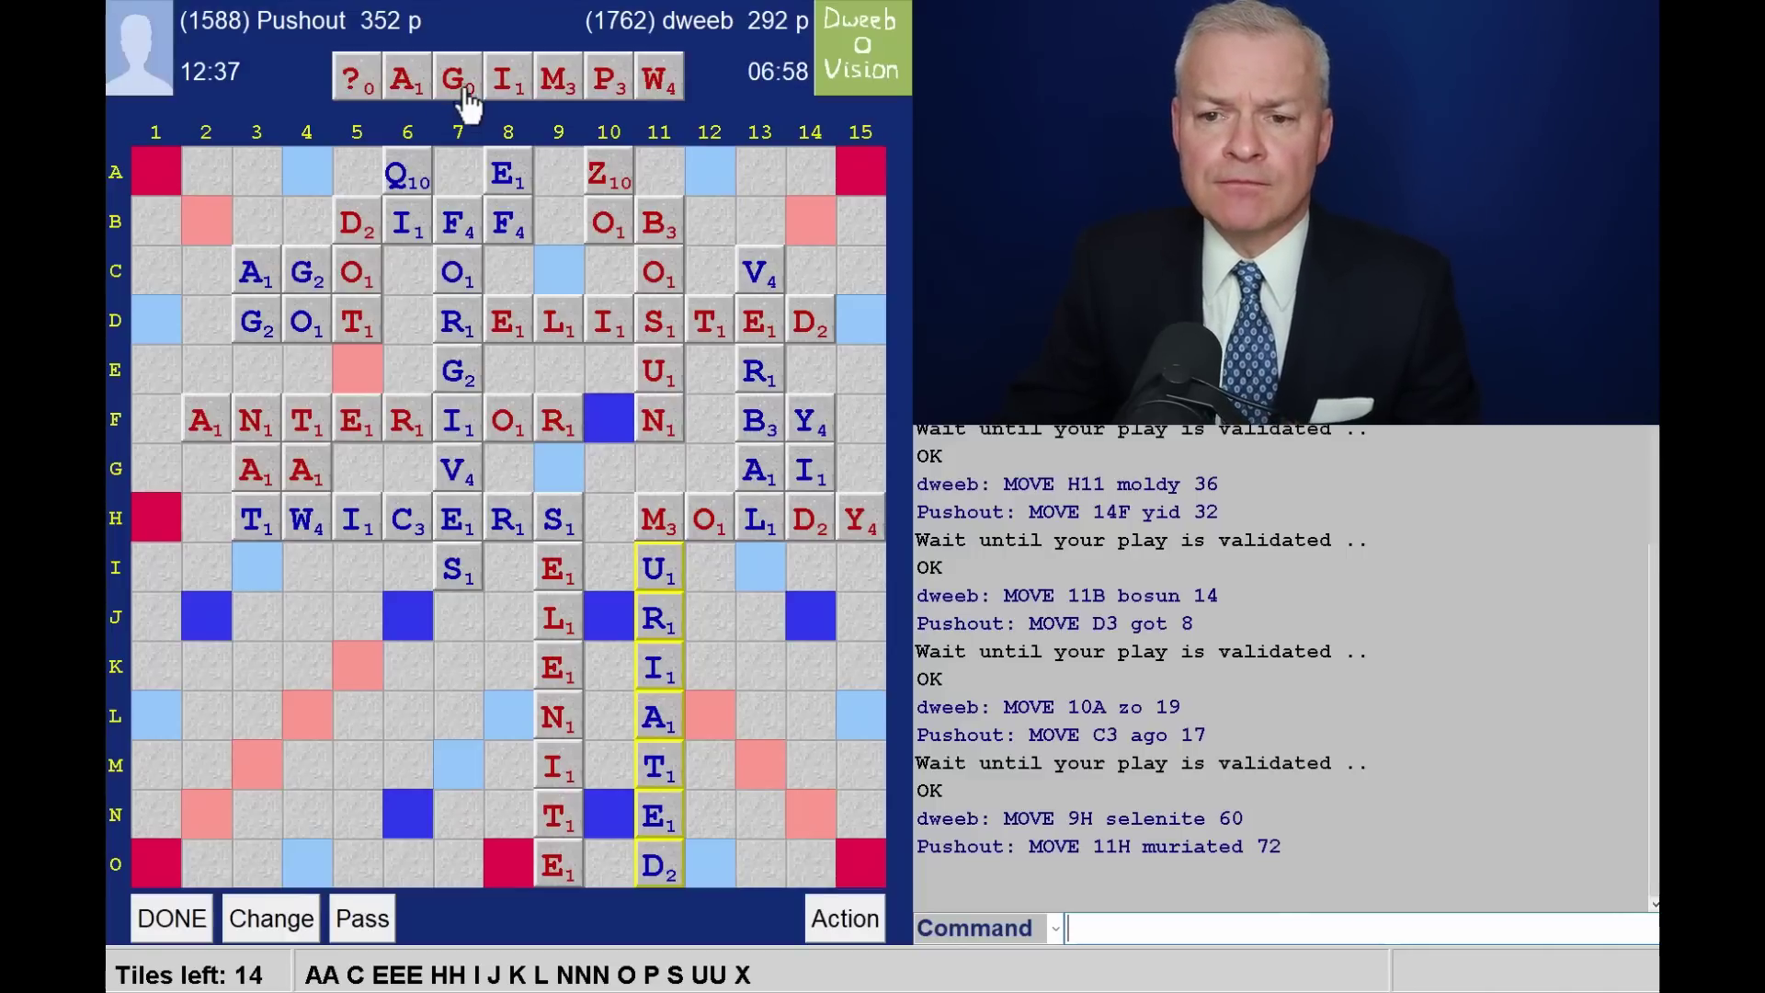
{"action": "left_click", "coordinate": [467, 104]}
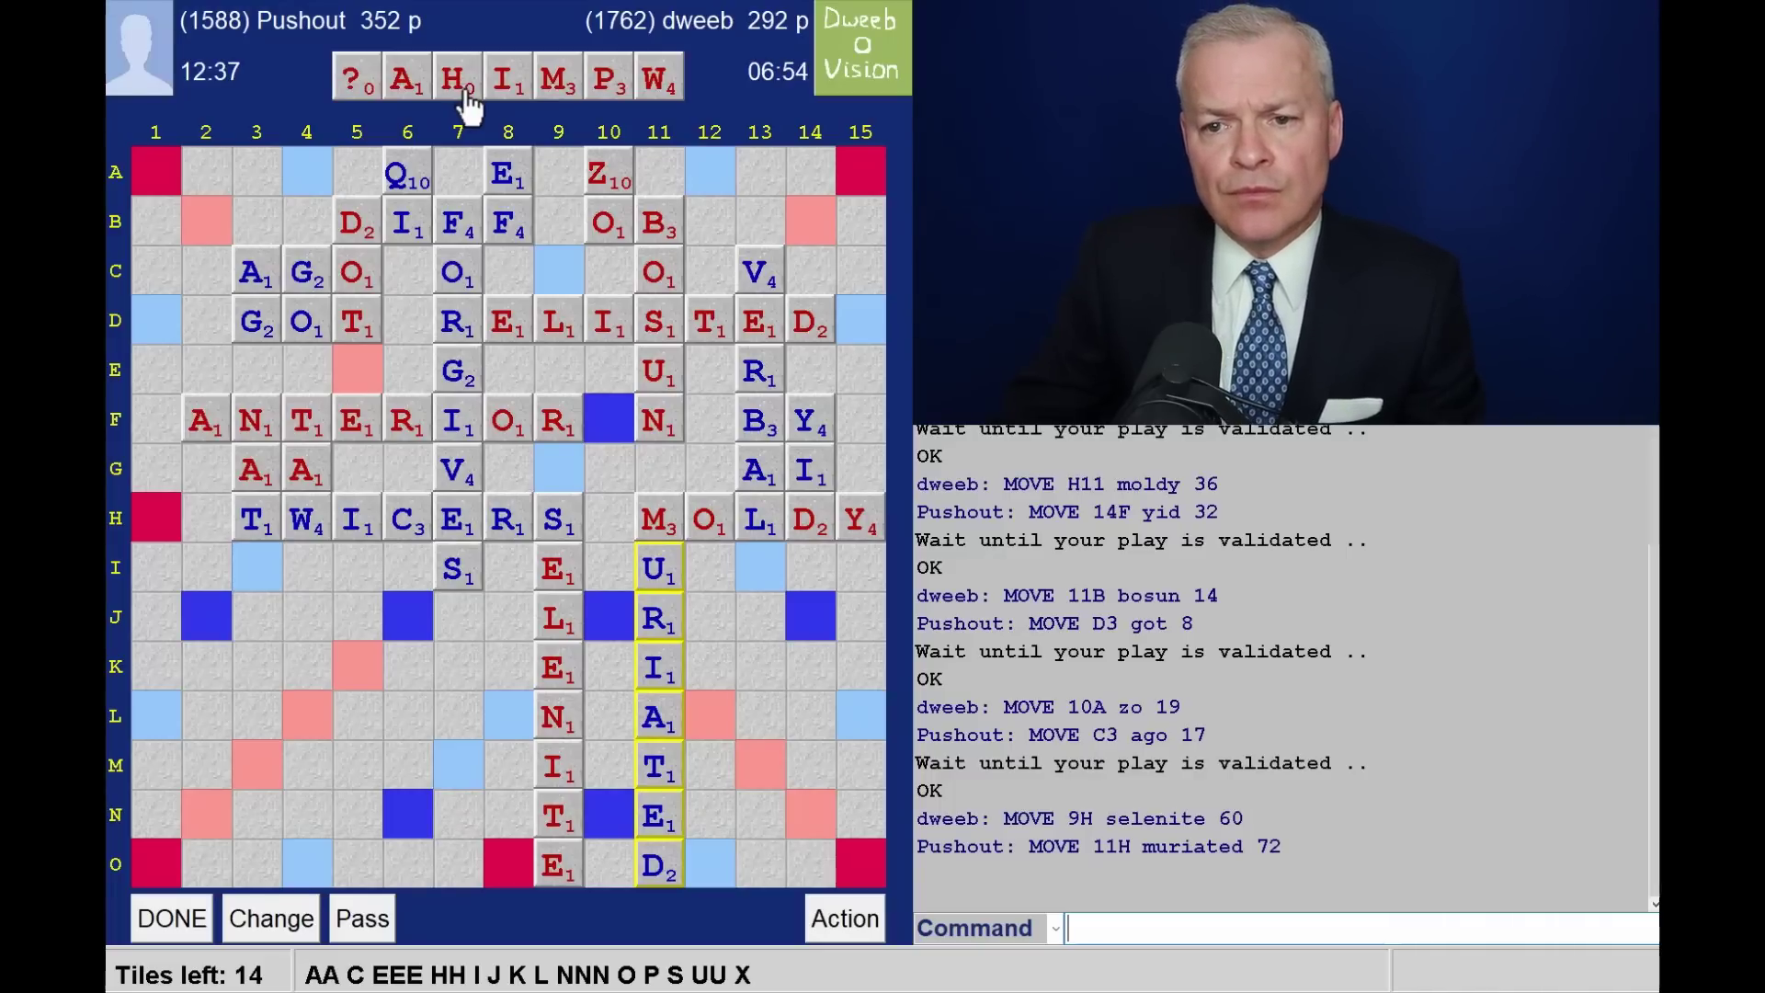
{"action": "left_click", "coordinate": [467, 100]}
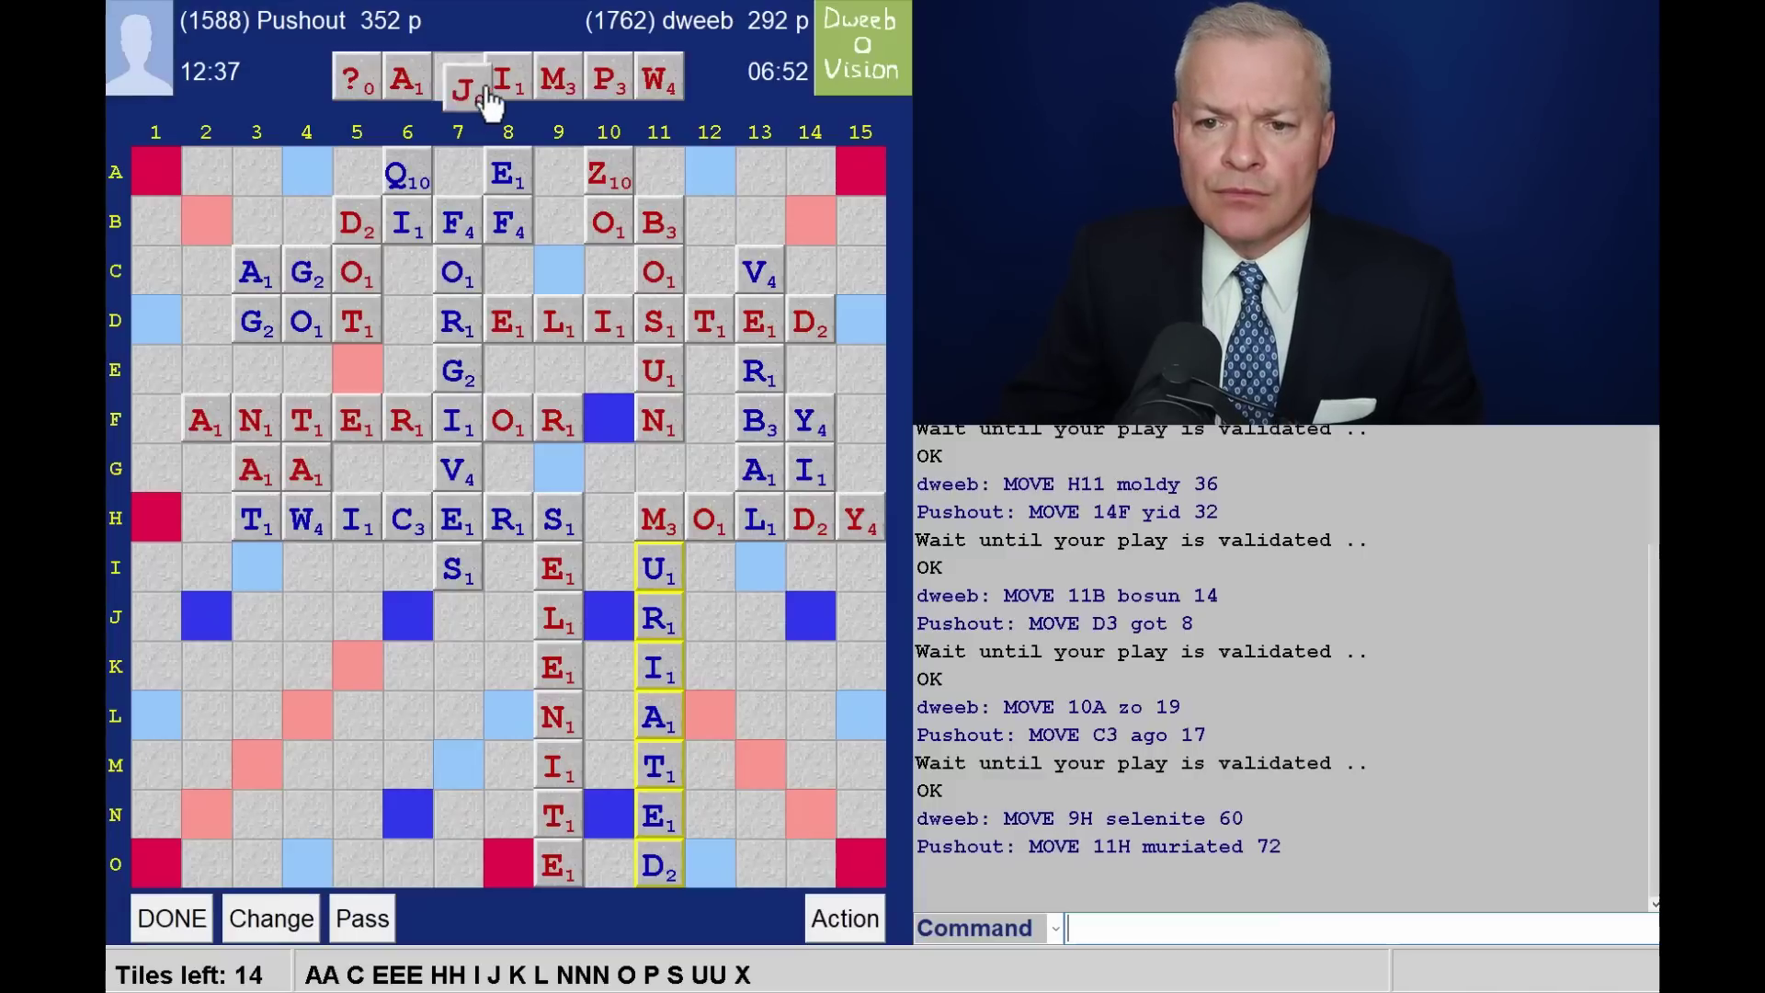
{"action": "mouse_move", "coordinate": [466, 99]}
{"action": "left_mouse_down"}
{"action": "mouse_move", "coordinate": [502, 90]}
{"action": "mouse_move", "coordinate": [510, 103]}
{"action": "left_mouse_up"}
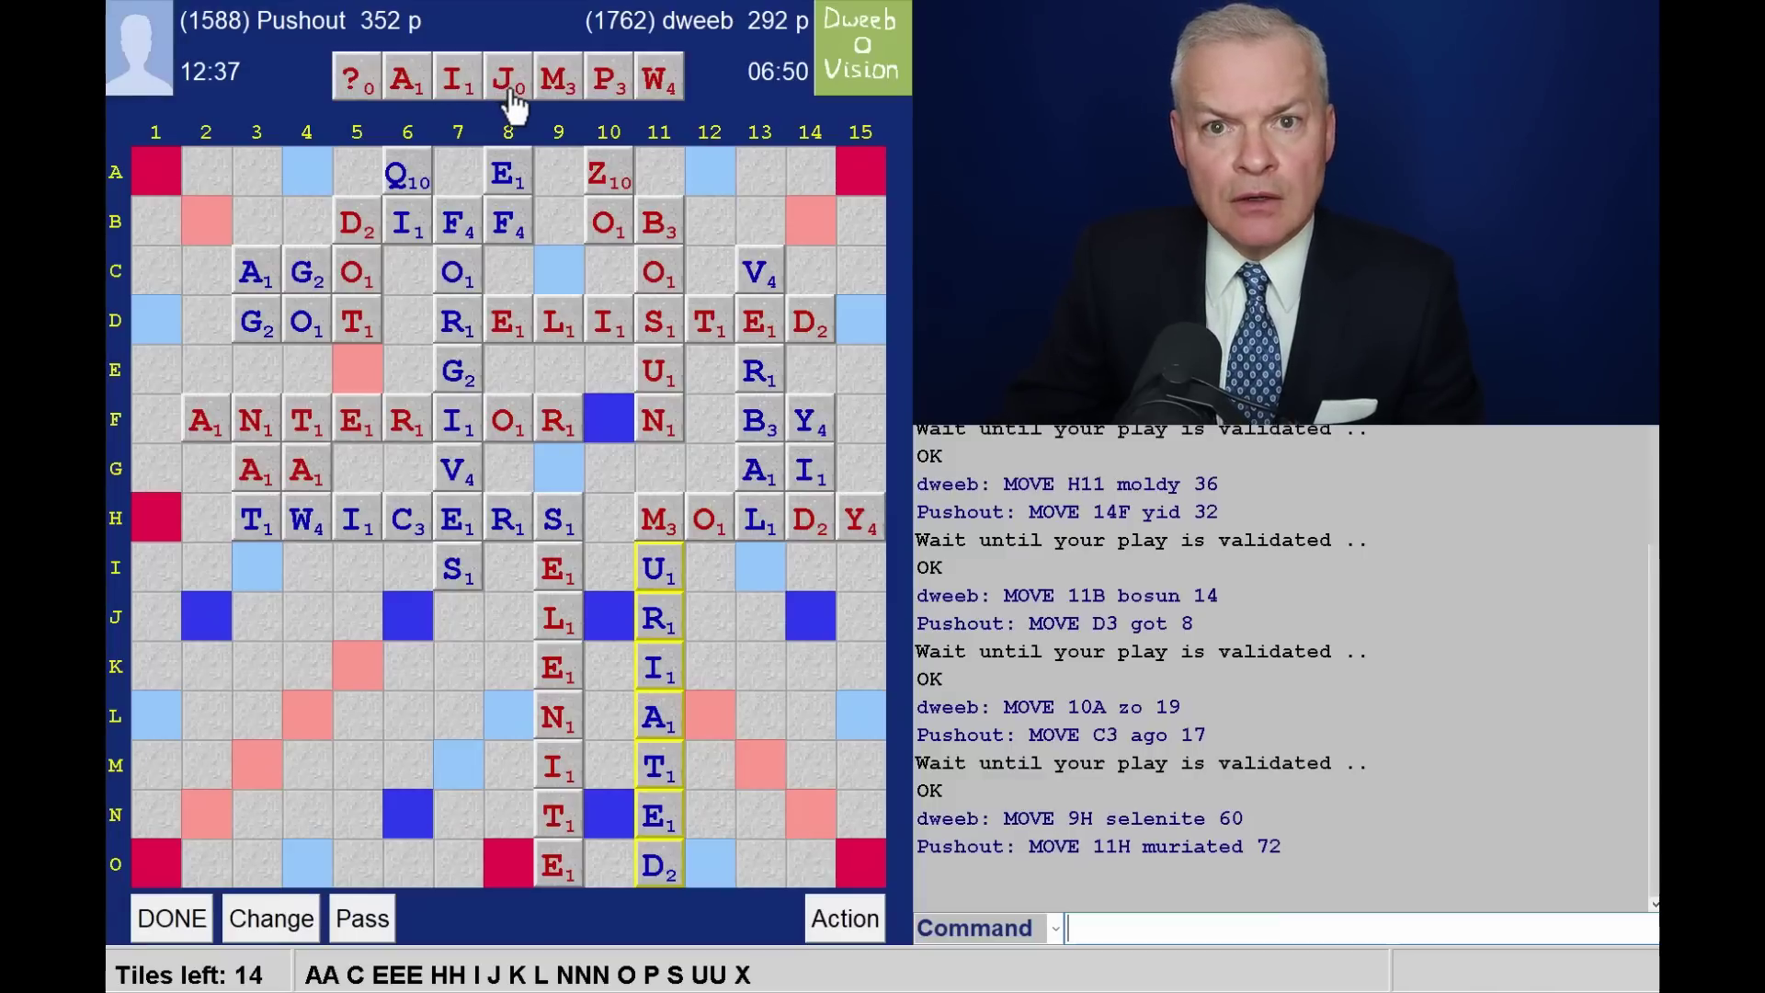
{"action": "left_click", "coordinate": [511, 103]}
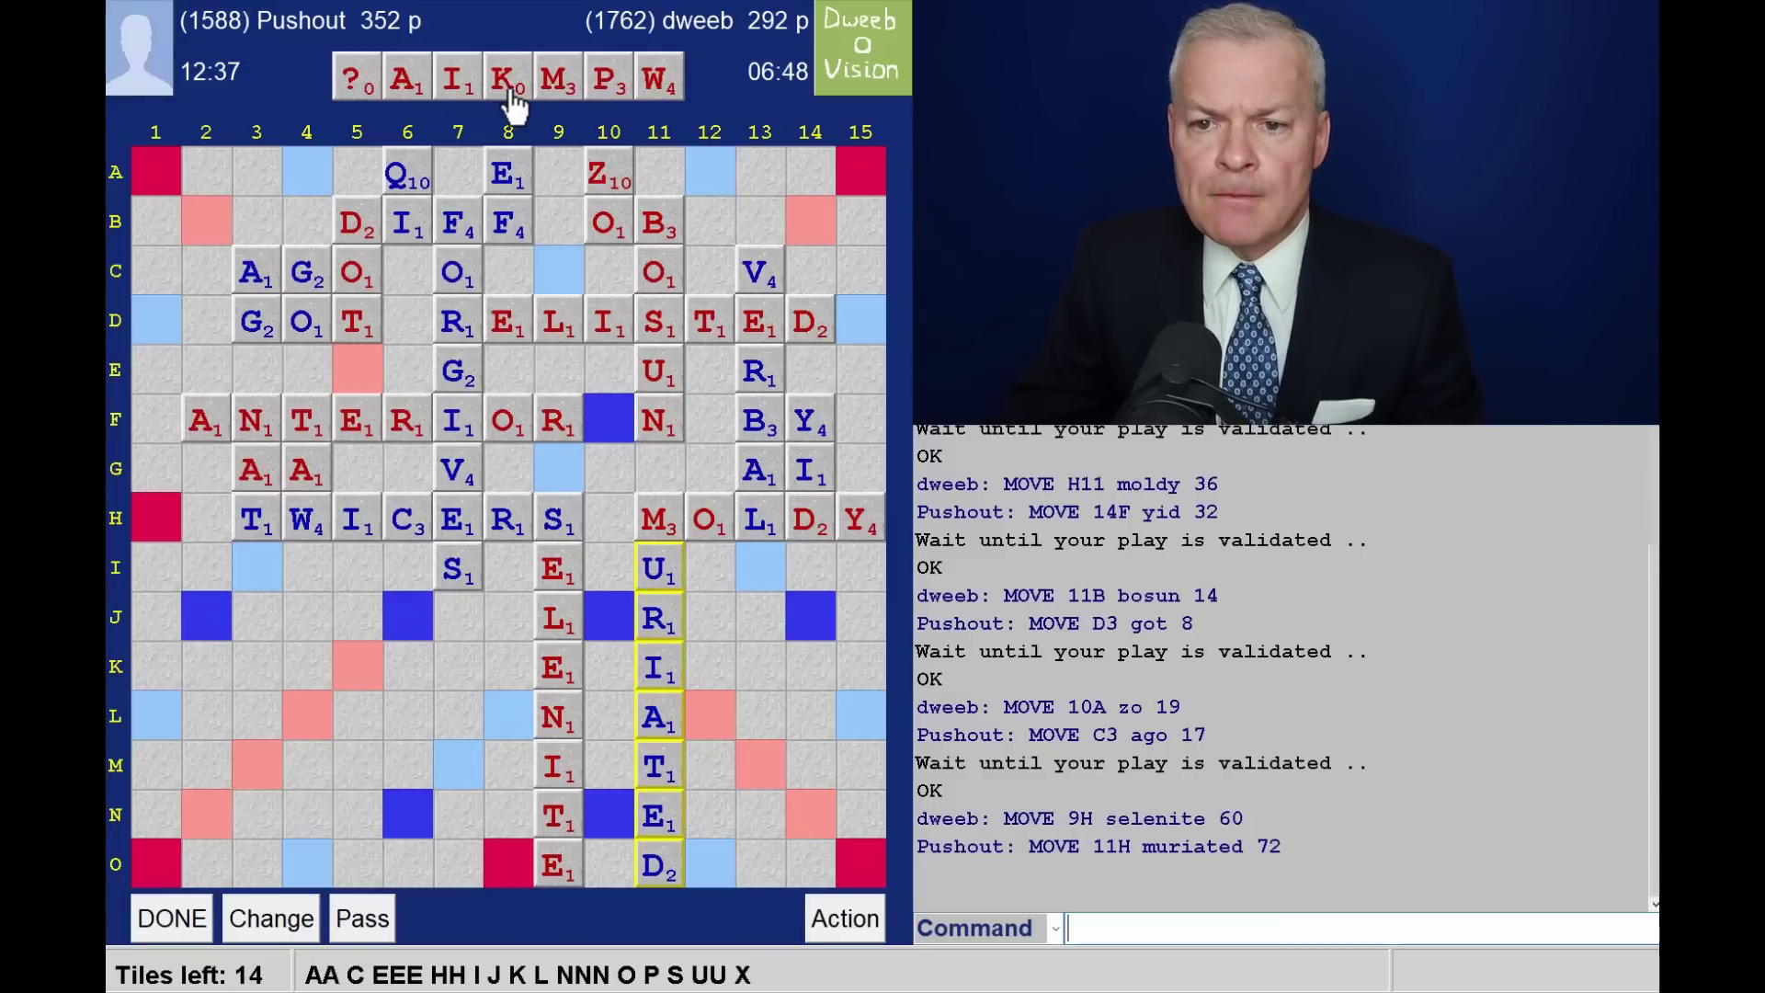
{"action": "left_click", "coordinate": [511, 103]}
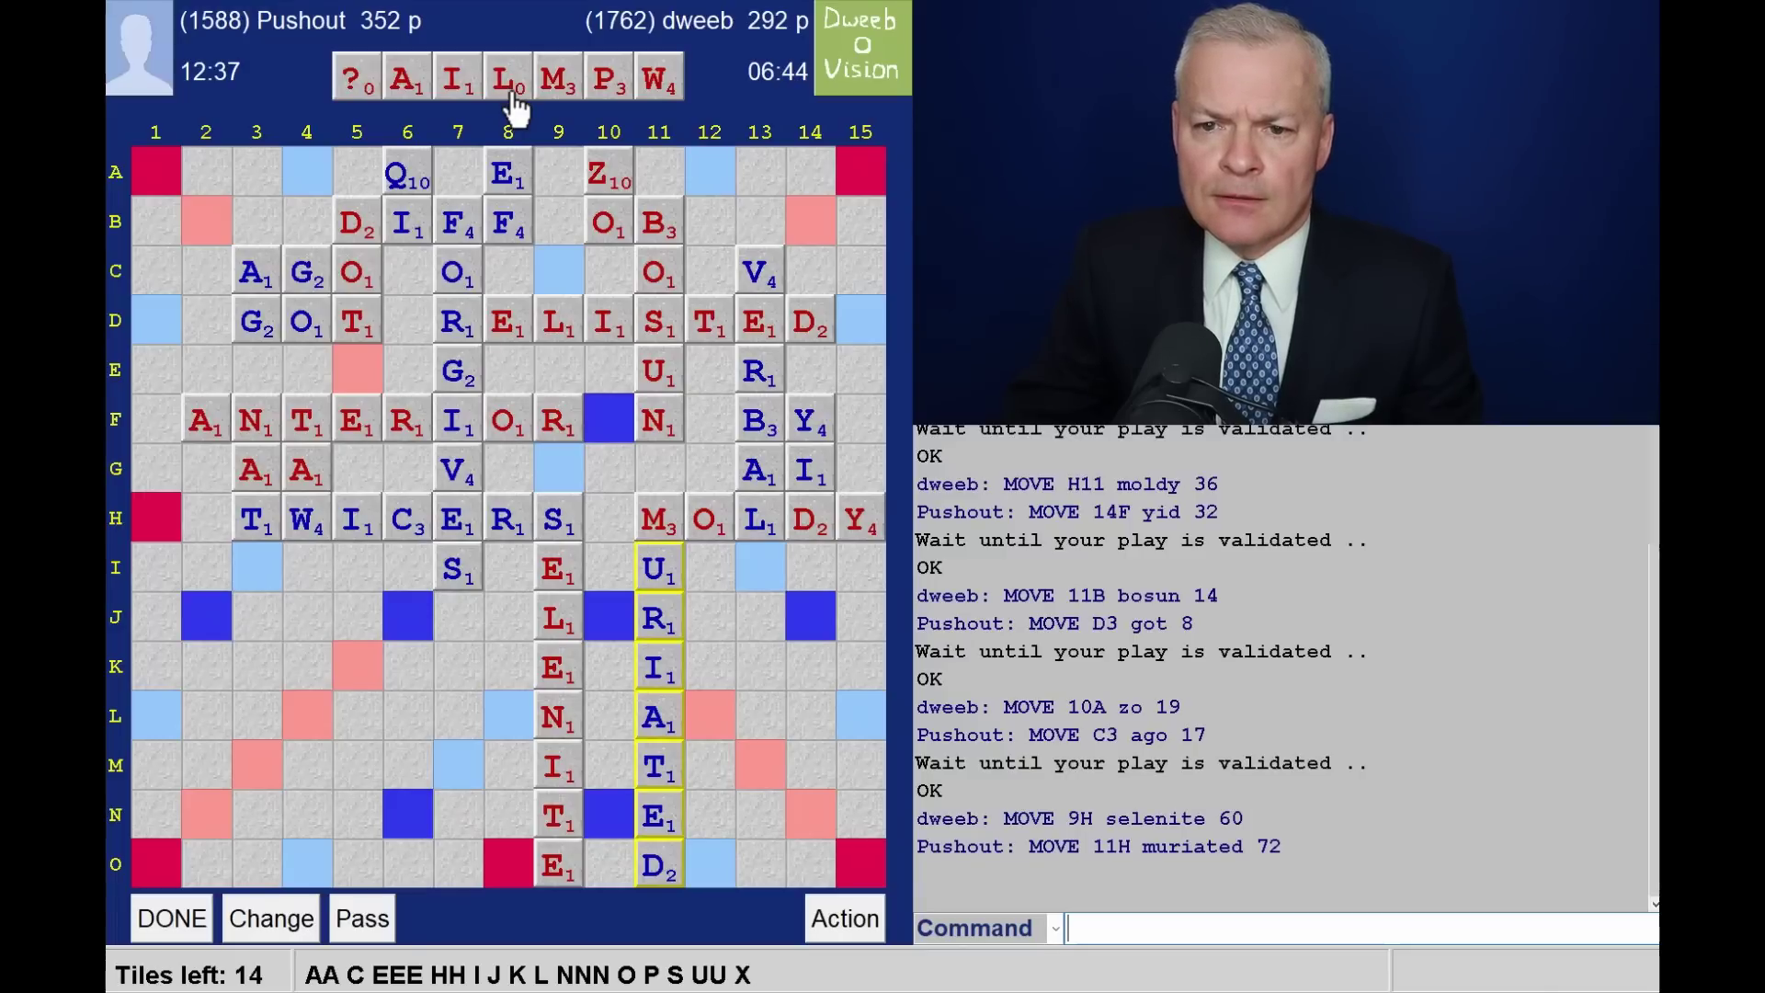
{"action": "left_click", "coordinate": [510, 104]}
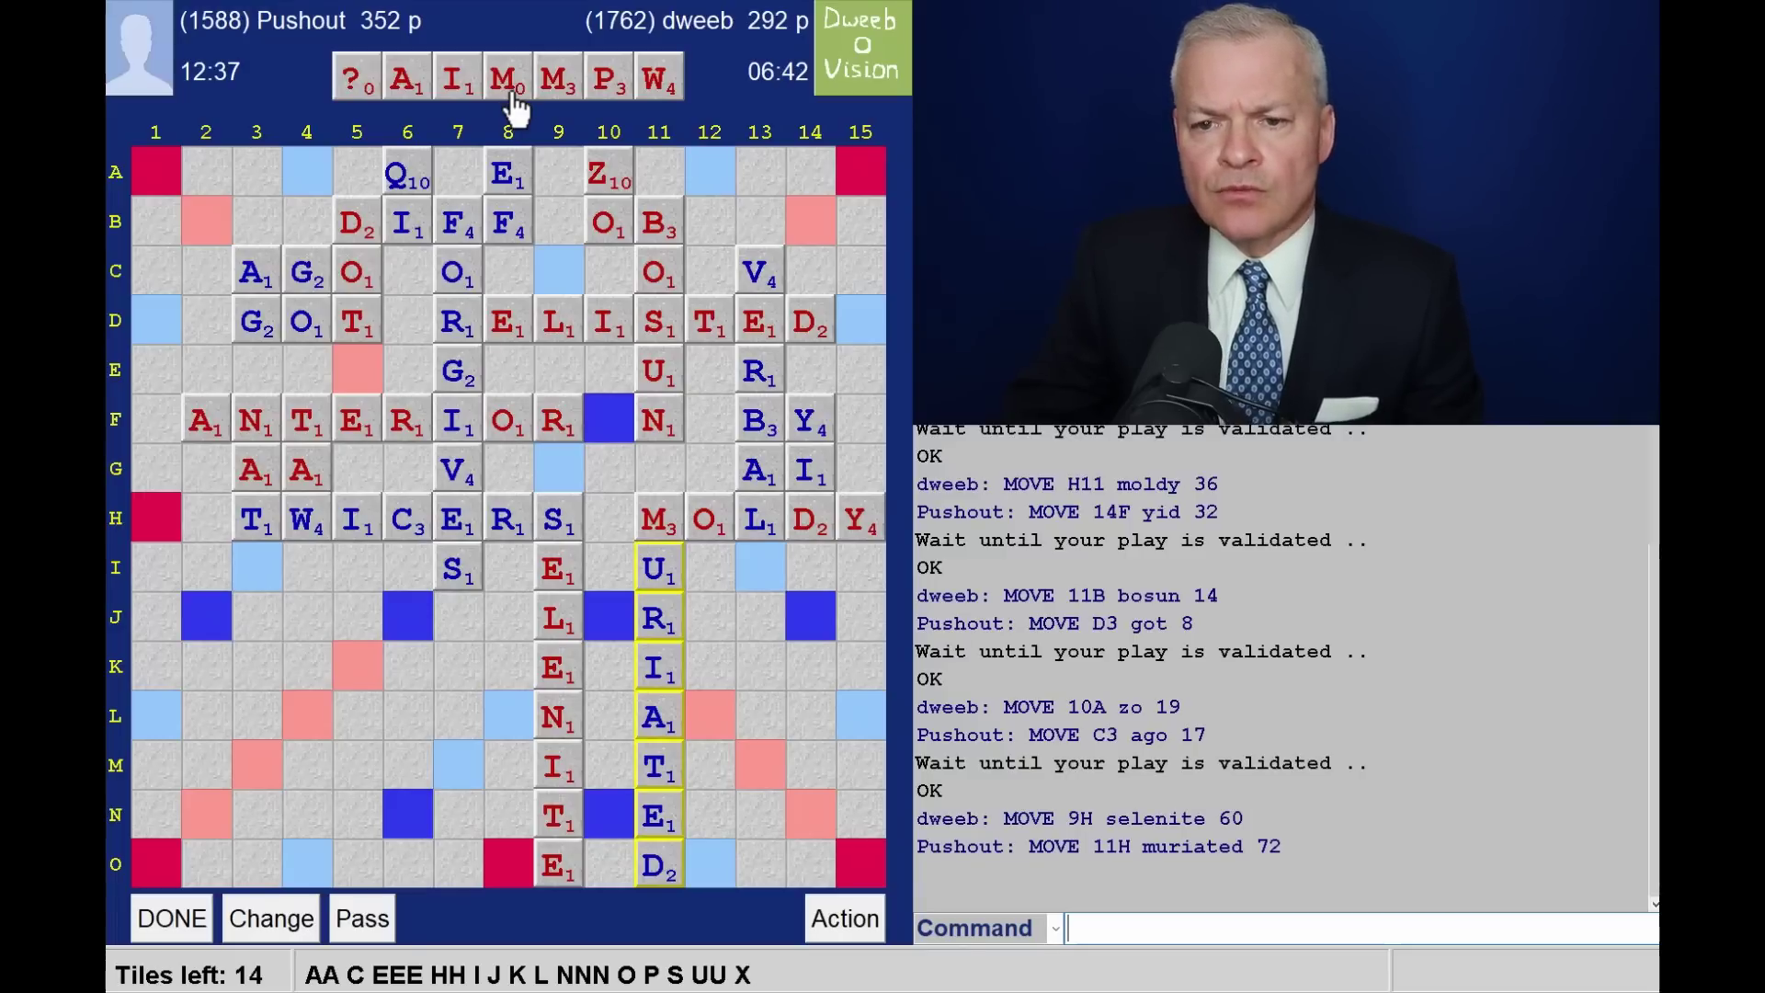
{"action": "left_click_drag", "start_coordinate": [513, 110], "coordinate": [566, 104]}
{"action": "left_click", "coordinate": [565, 104]}
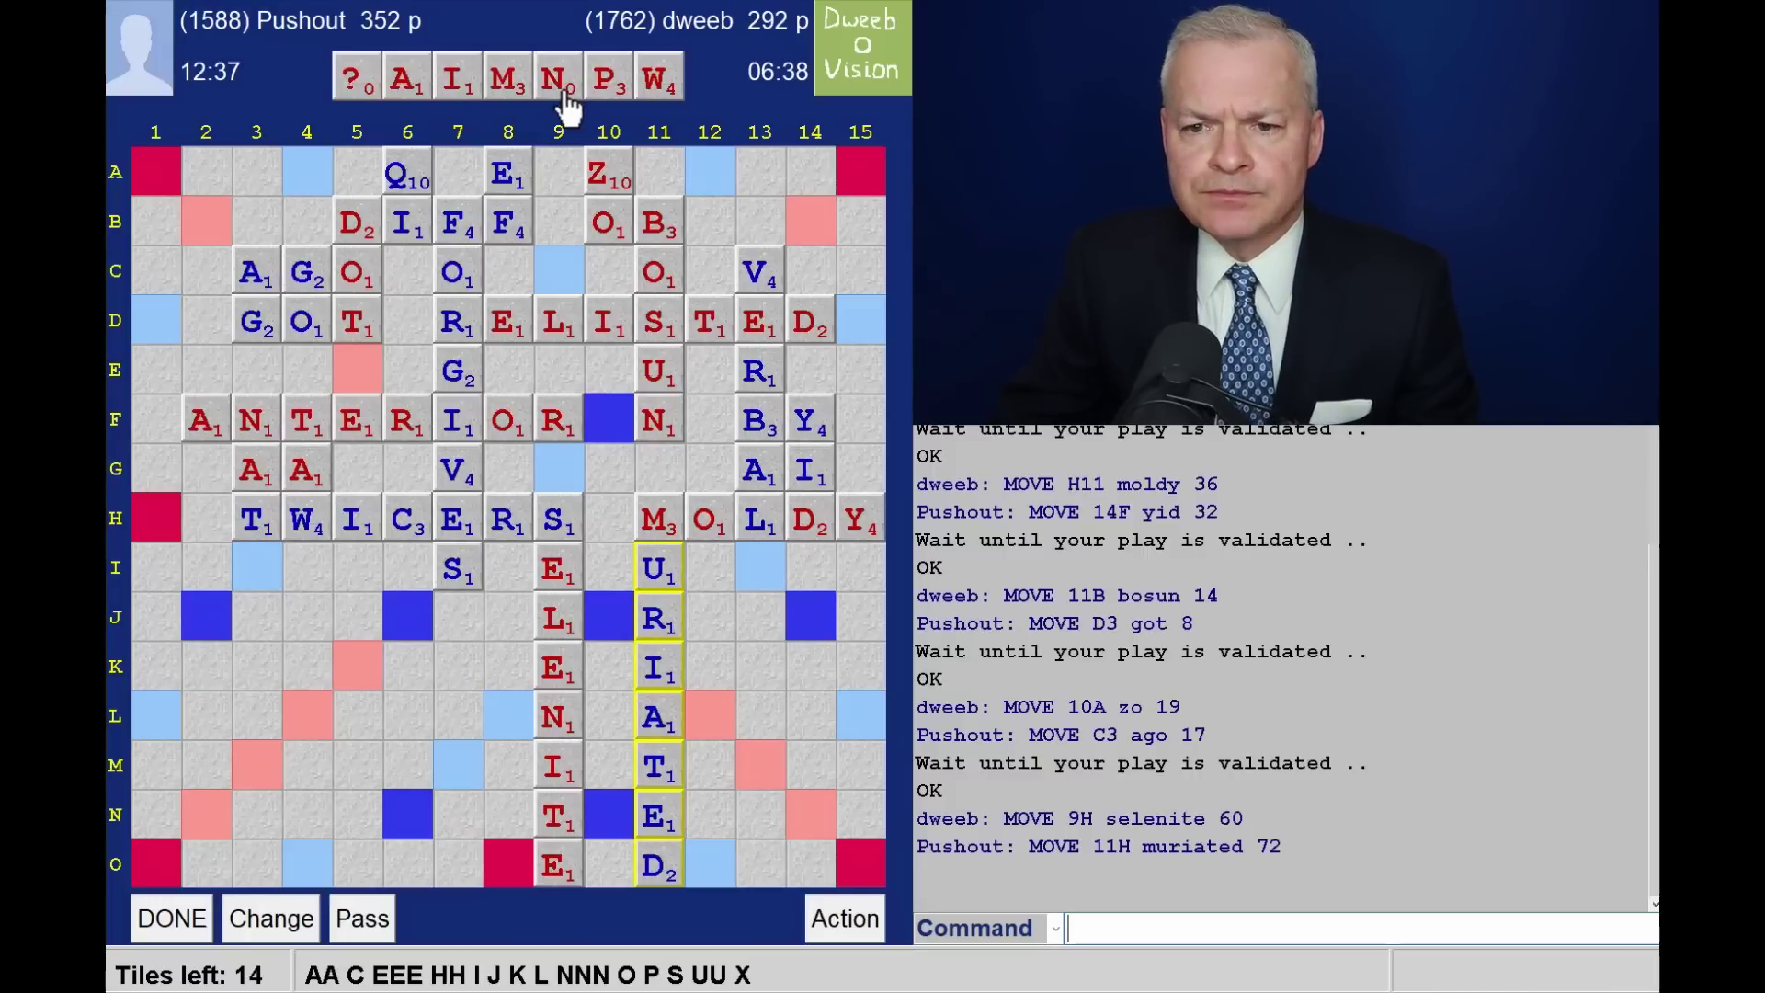
{"action": "left_click", "coordinate": [565, 104]}
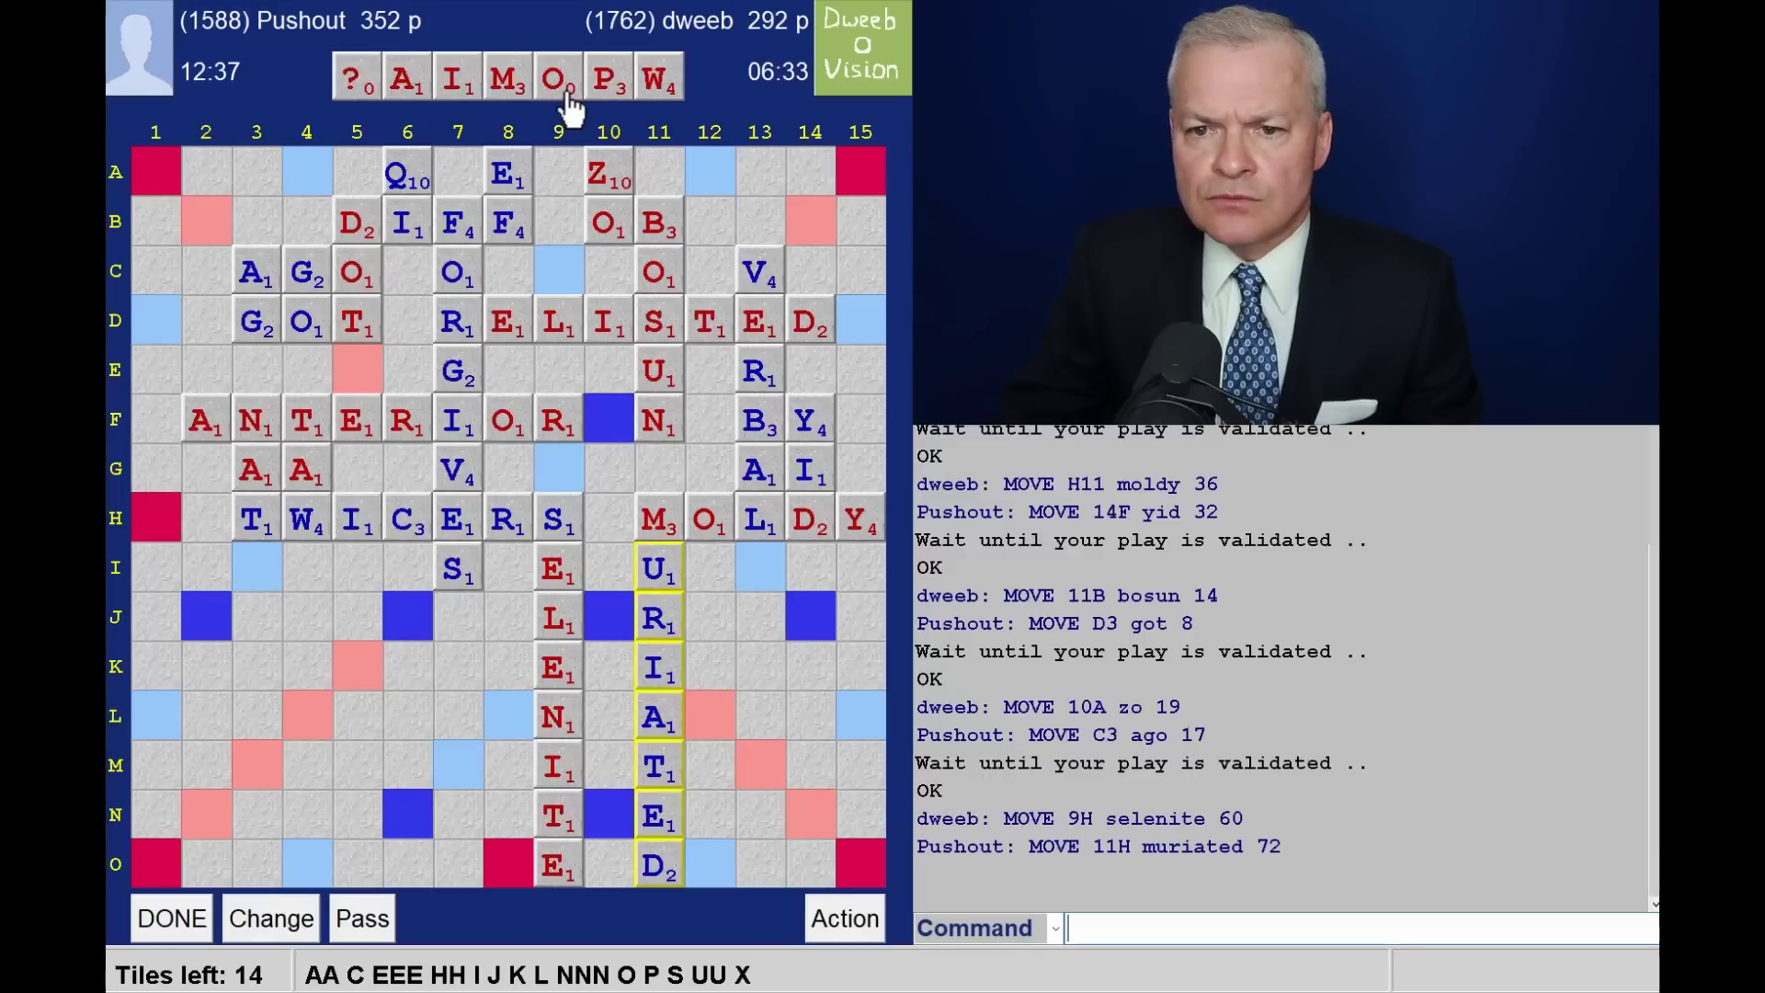
{"action": "left_click_drag", "start_coordinate": [566, 103], "coordinate": [611, 101]}
{"action": "left_click", "coordinate": [614, 104]}
{"action": "left_click", "coordinate": [613, 106]}
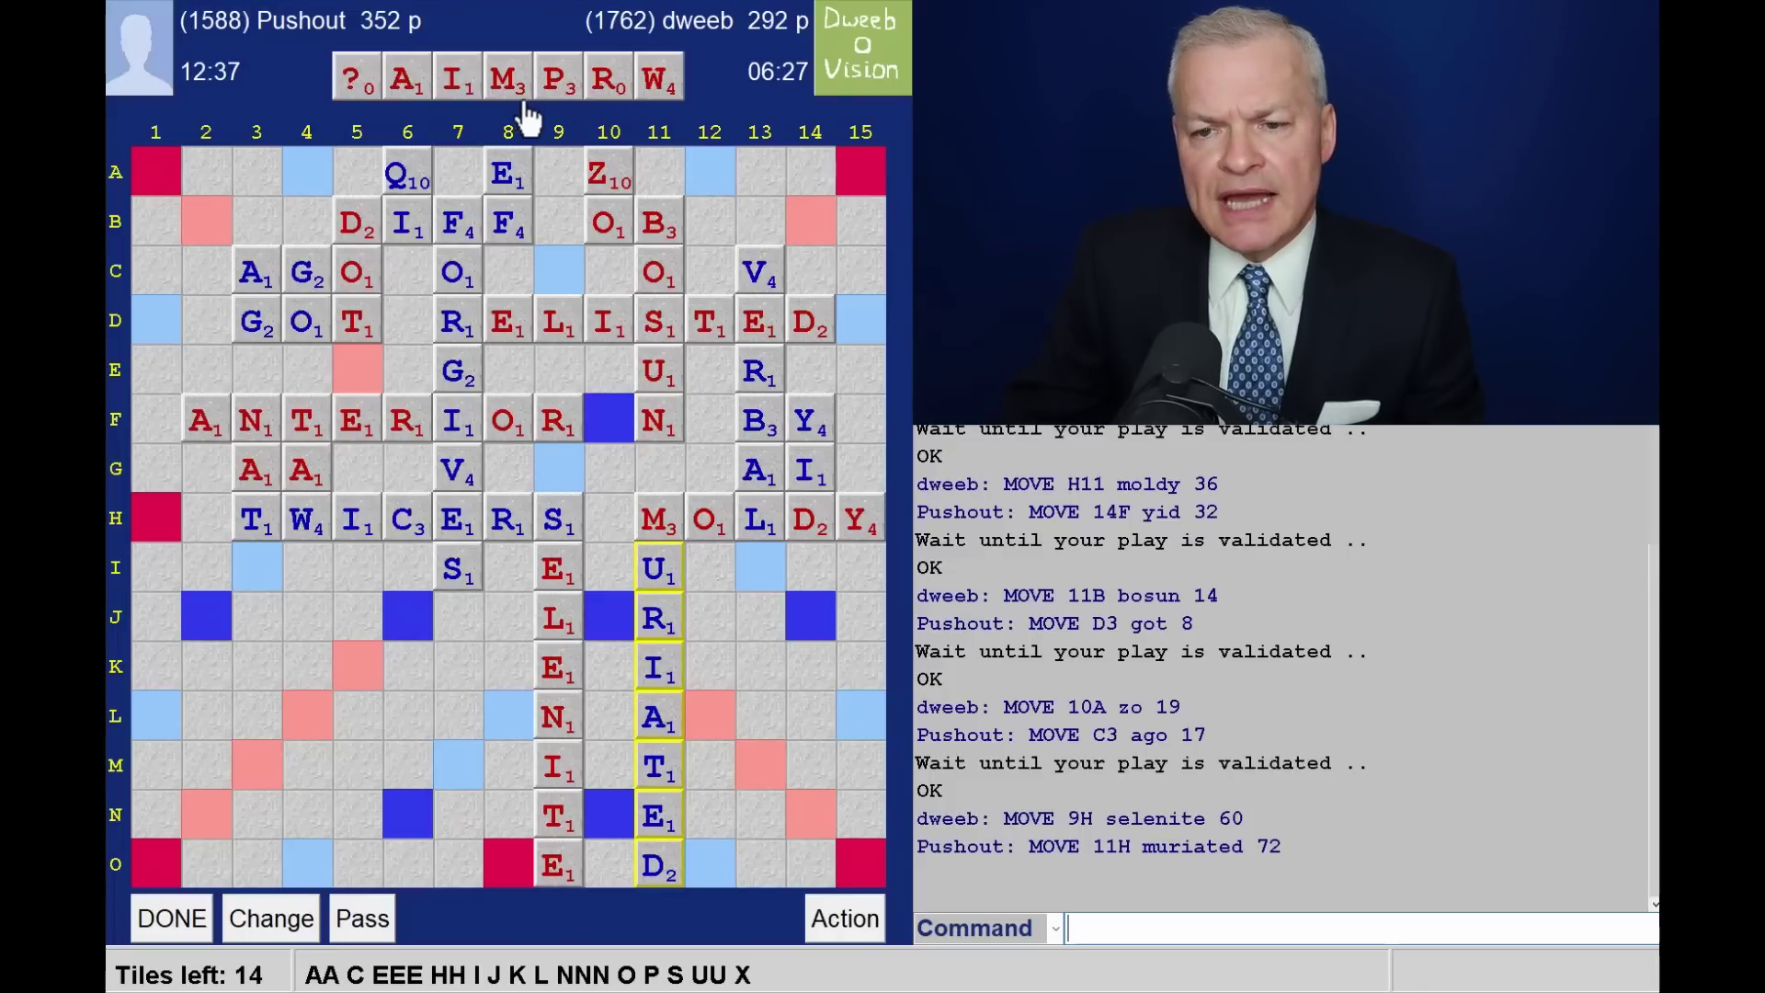
{"action": "left_click", "coordinate": [612, 112]}
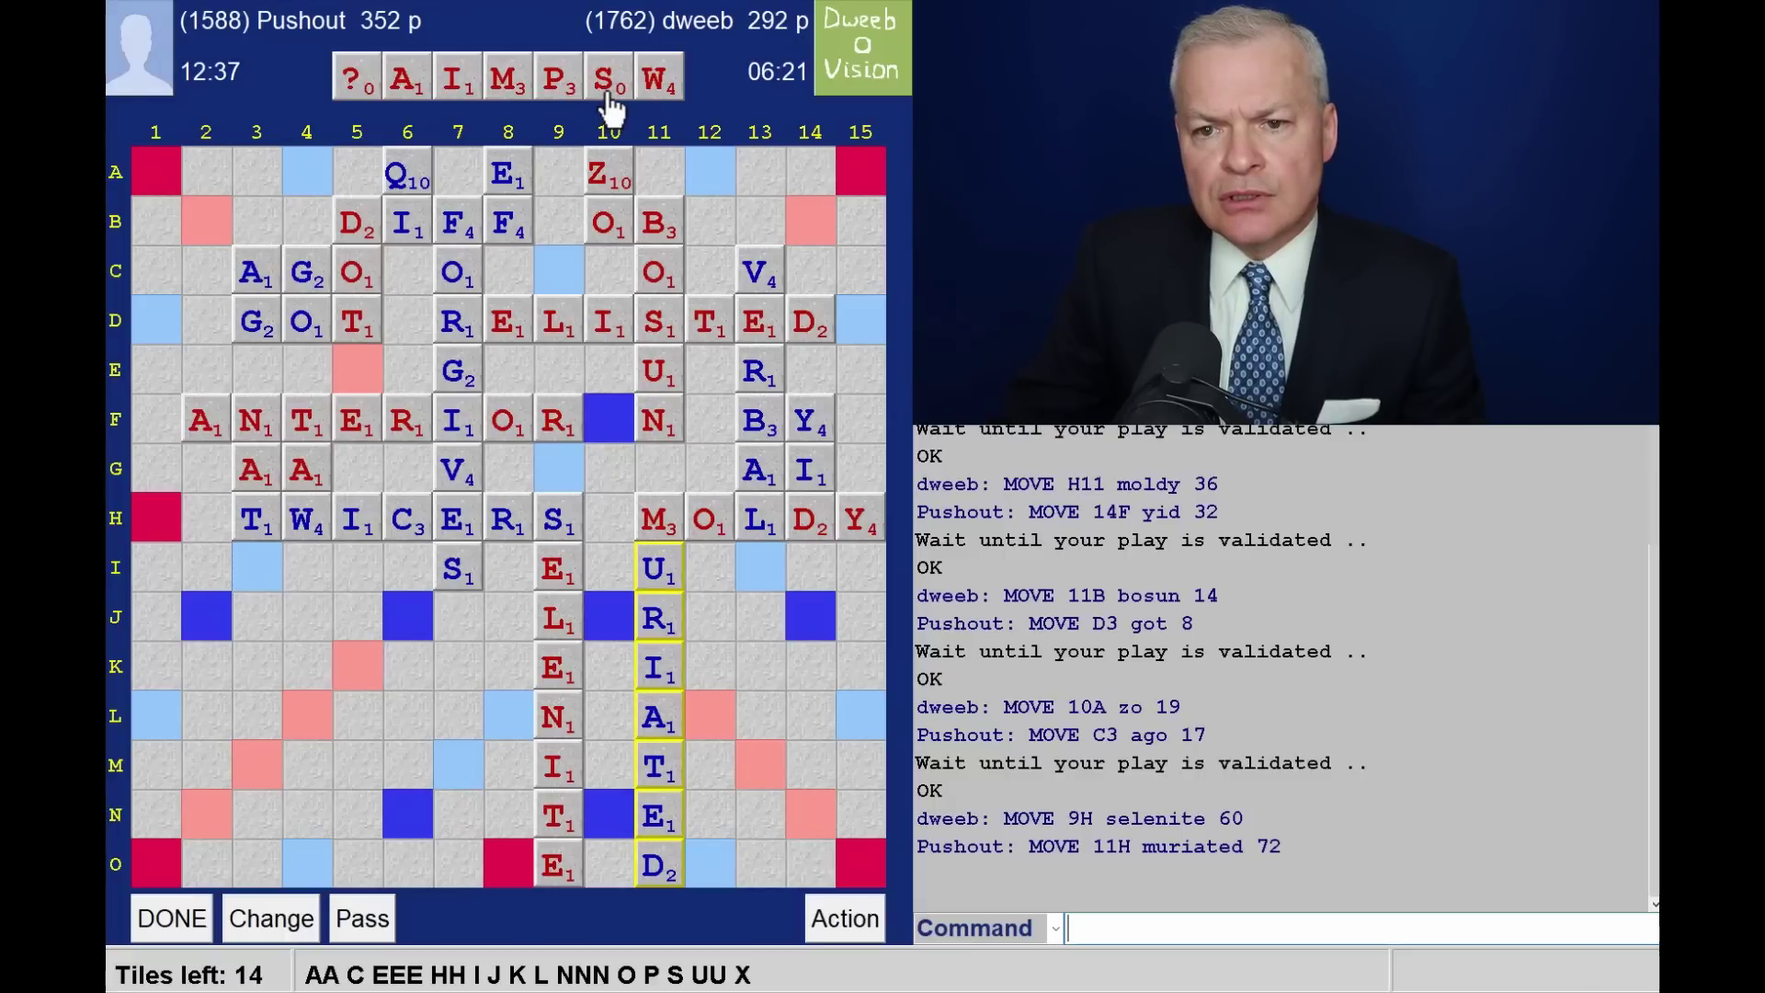
{"action": "left_click", "coordinate": [612, 110]}
{"action": "left_click", "coordinate": [612, 110]}
{"action": "left_click", "coordinate": [613, 111]}
{"action": "left_click", "coordinate": [612, 111]}
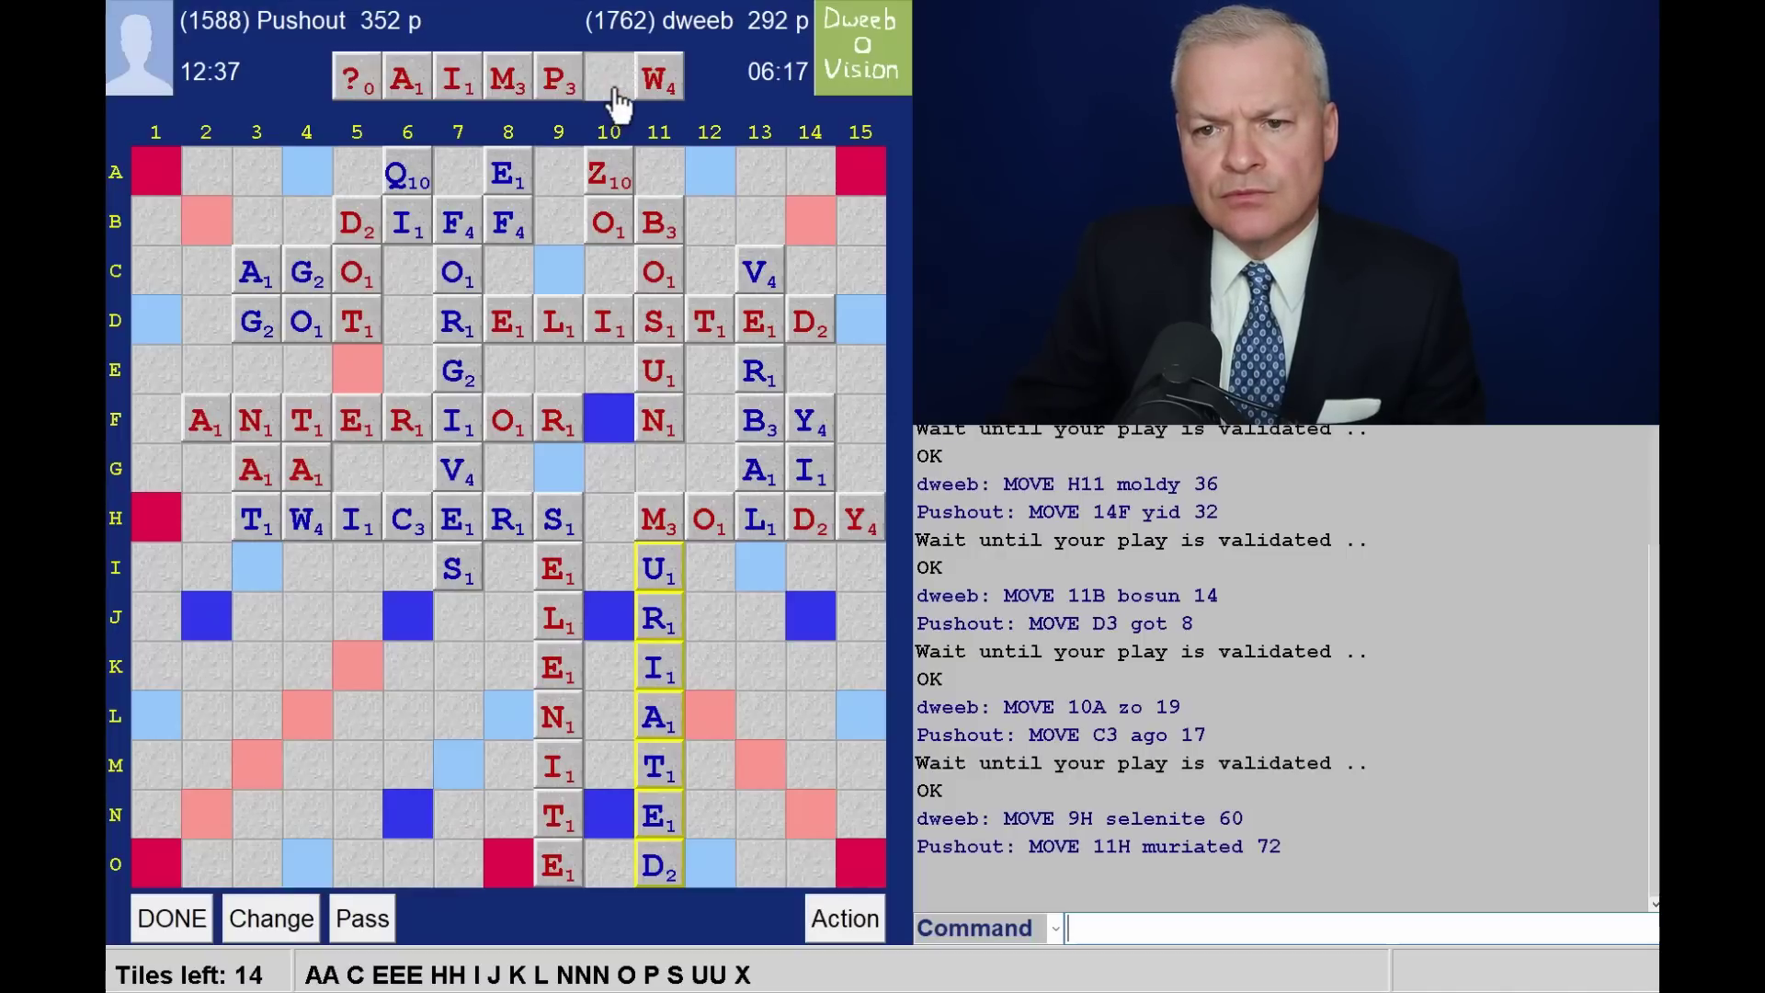
{"action": "left_click", "coordinate": [655, 100]}
{"action": "left_click", "coordinate": [654, 100]}
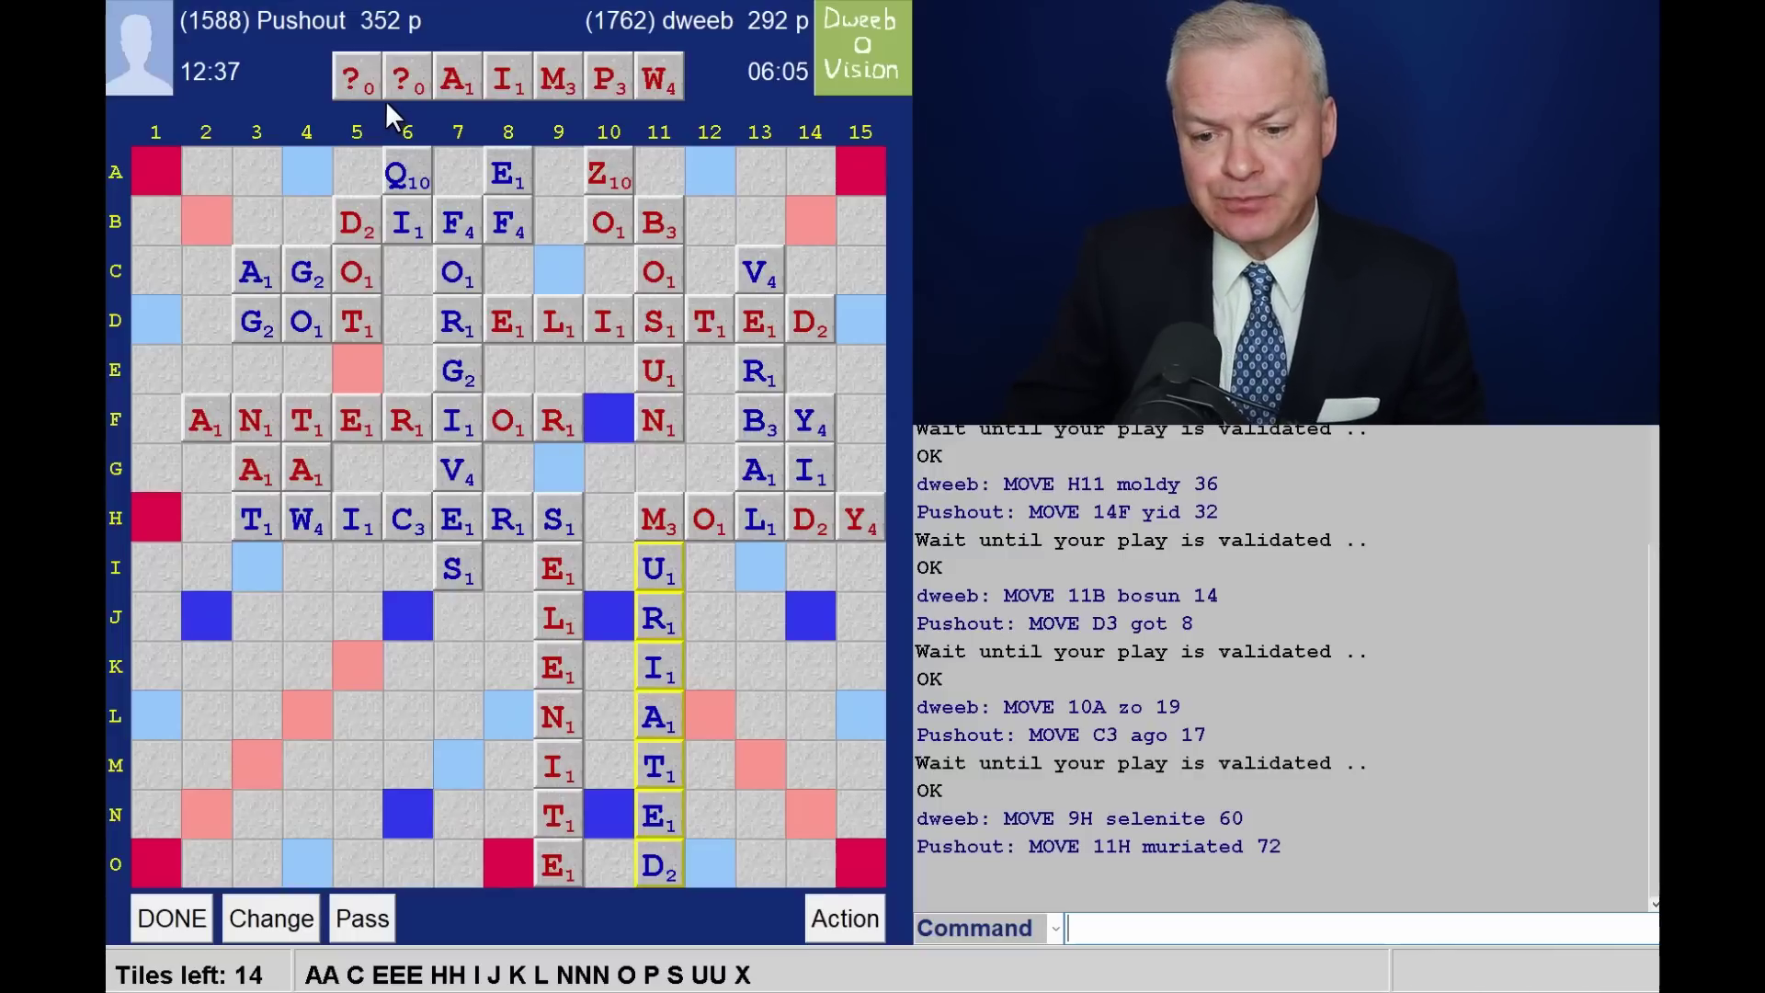
Place piCoLine with blanks for C and L, and submit it for 66
{"action": "left_click", "coordinate": [520, 762]}
{"action": "type", "text": "maw"}
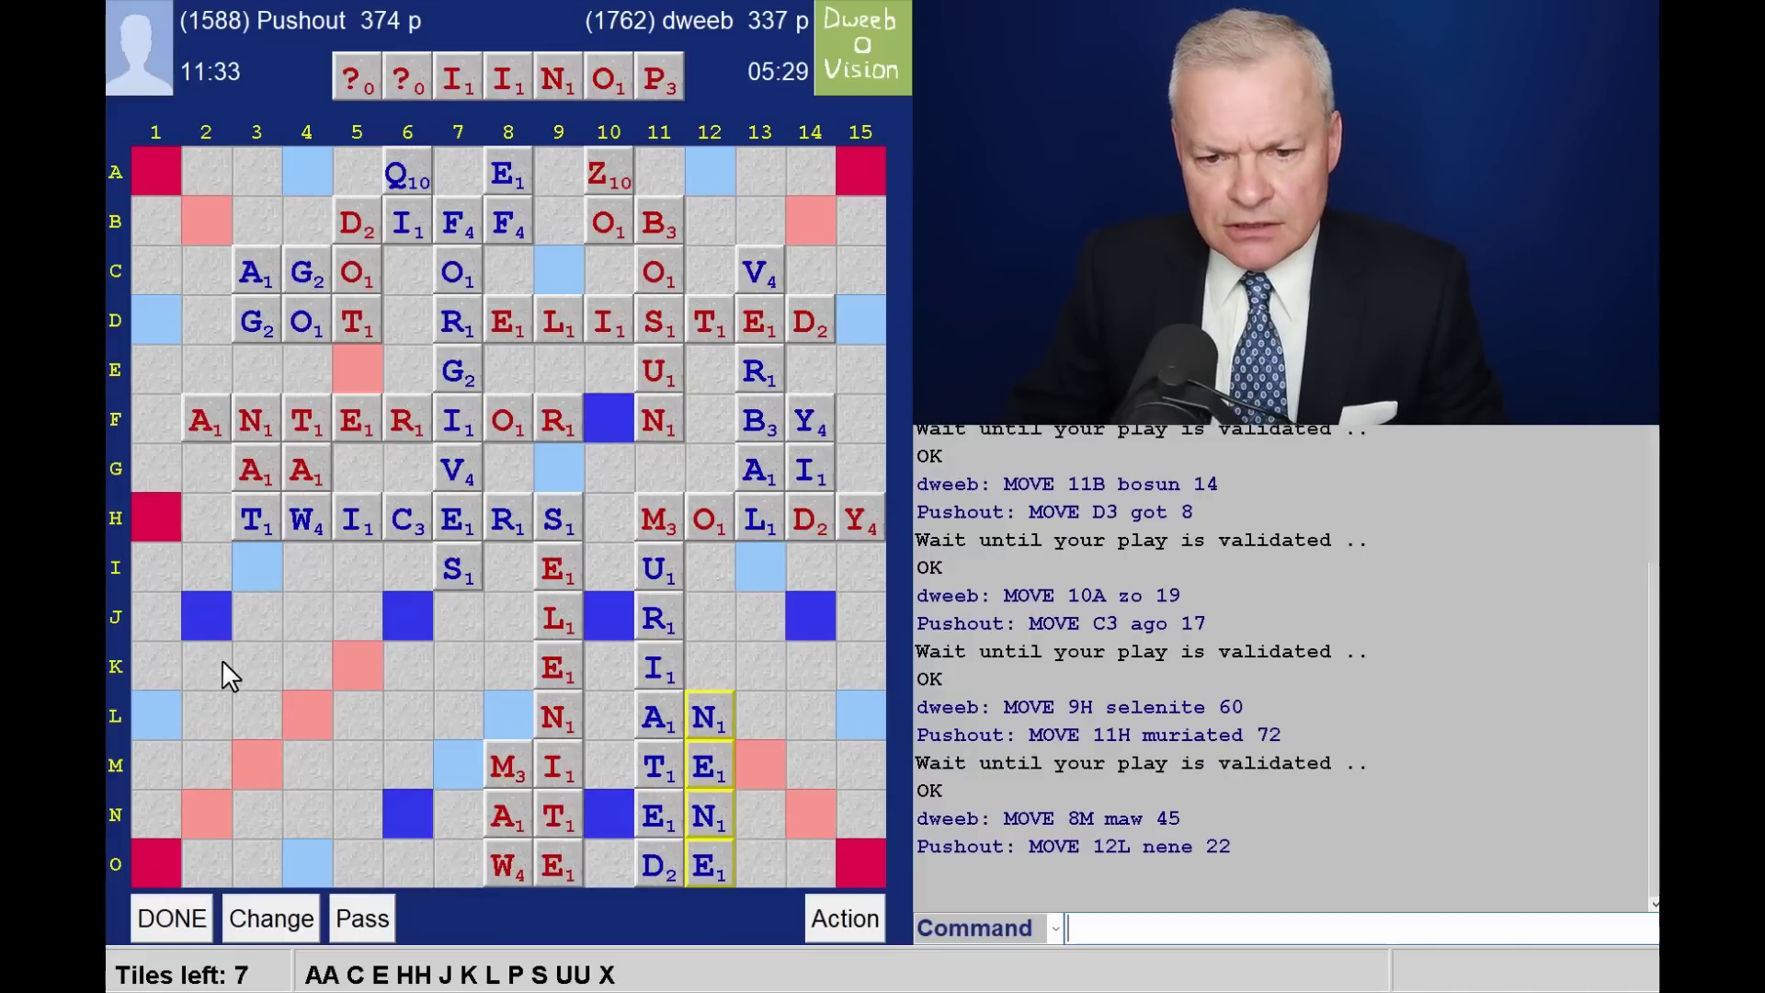
{"action": "type", "text": "piCoLine 66"}
{"action": "key", "text": "Return"}
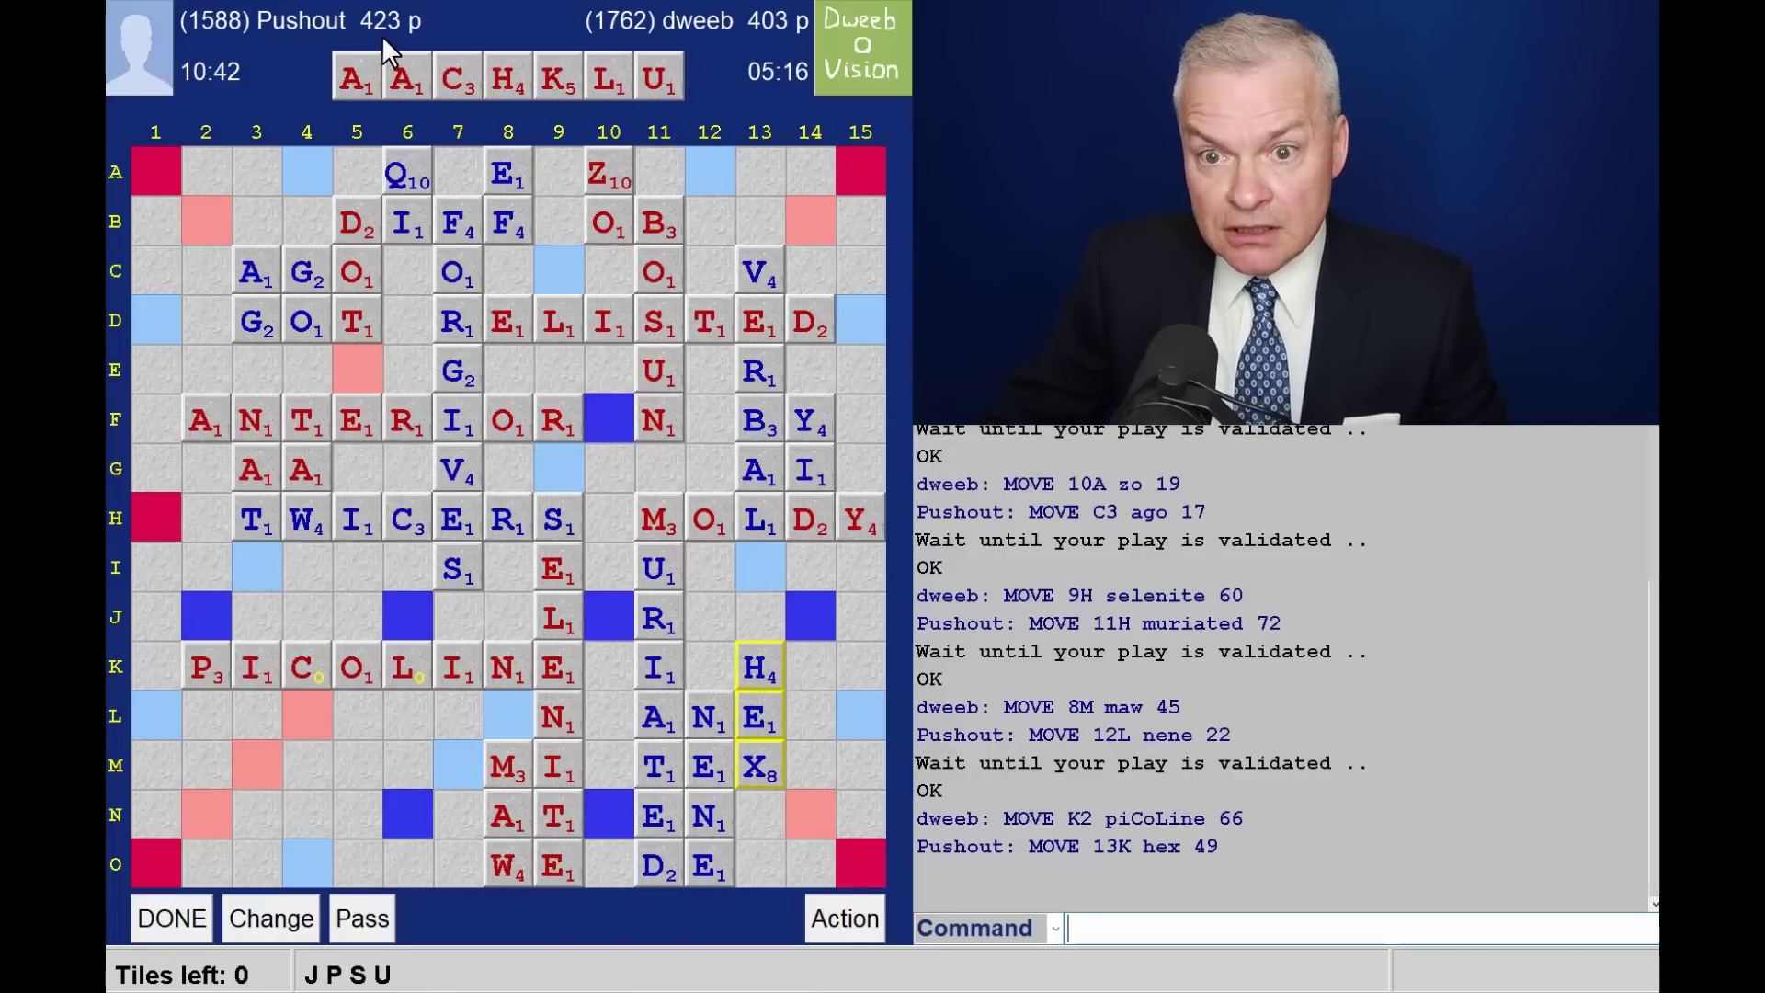
Play HUCK down from L4 through the existing C, making CHUCK for 36
{"action": "left_click", "coordinate": [297, 707]}
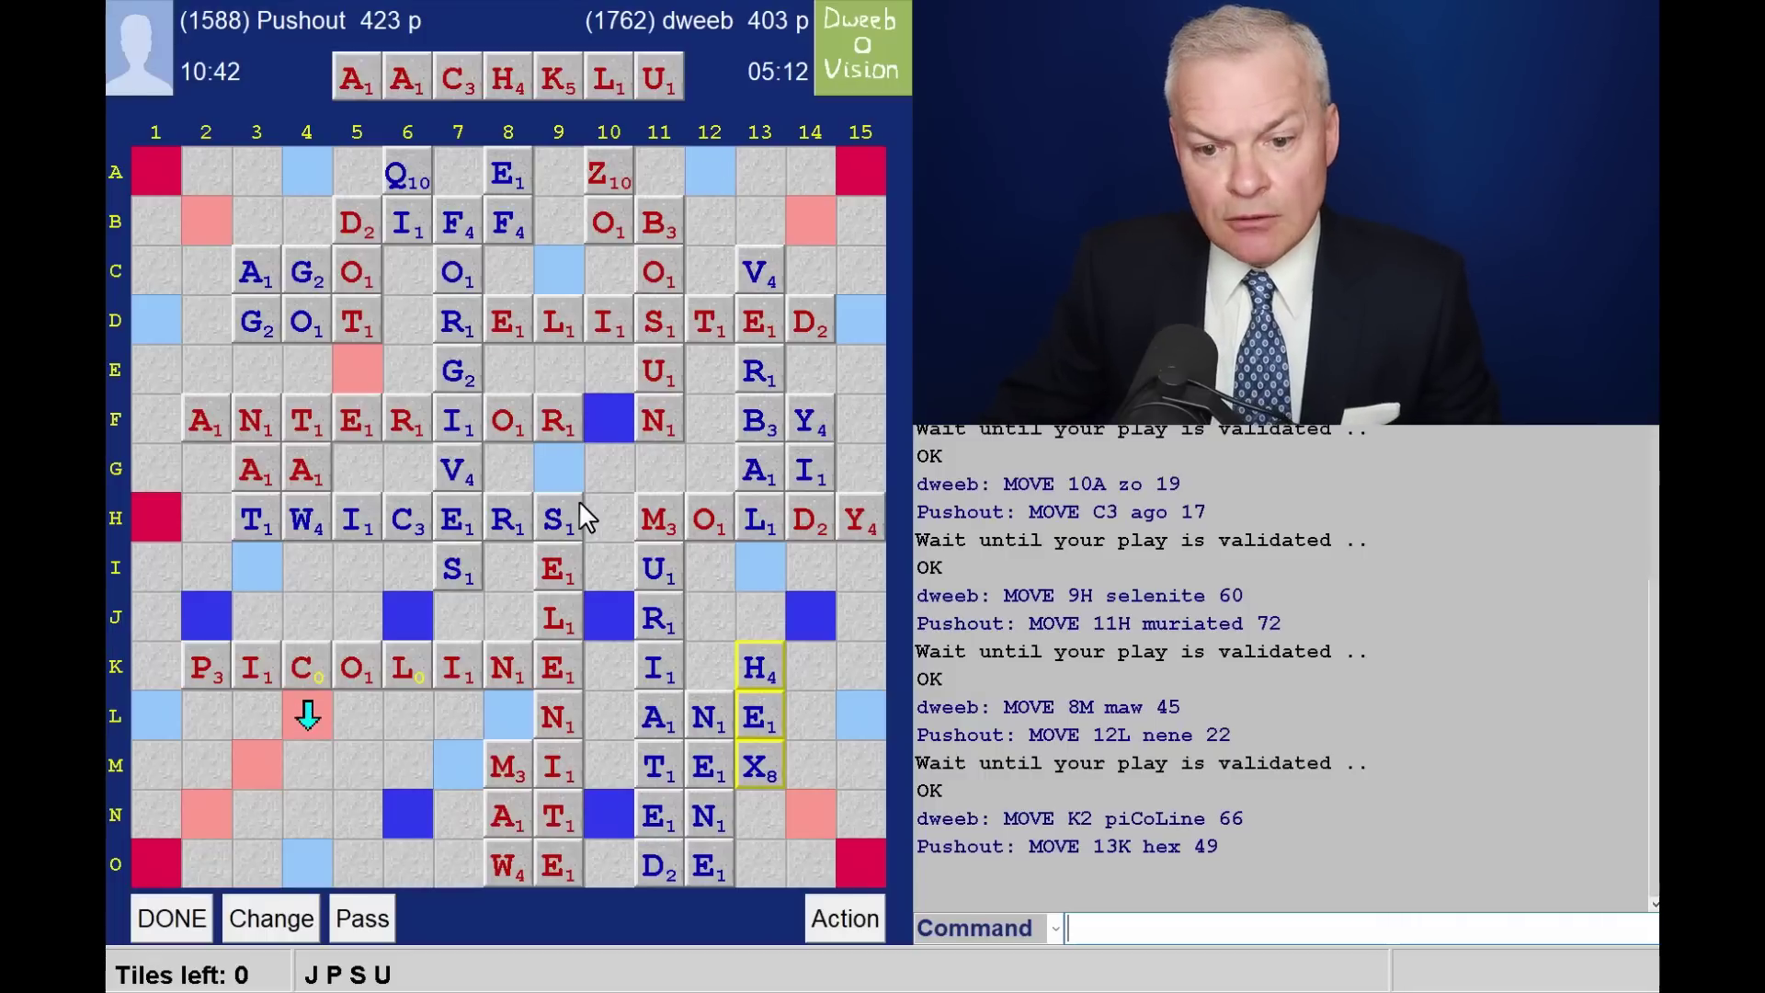
{"action": "type", "text": "hu"}
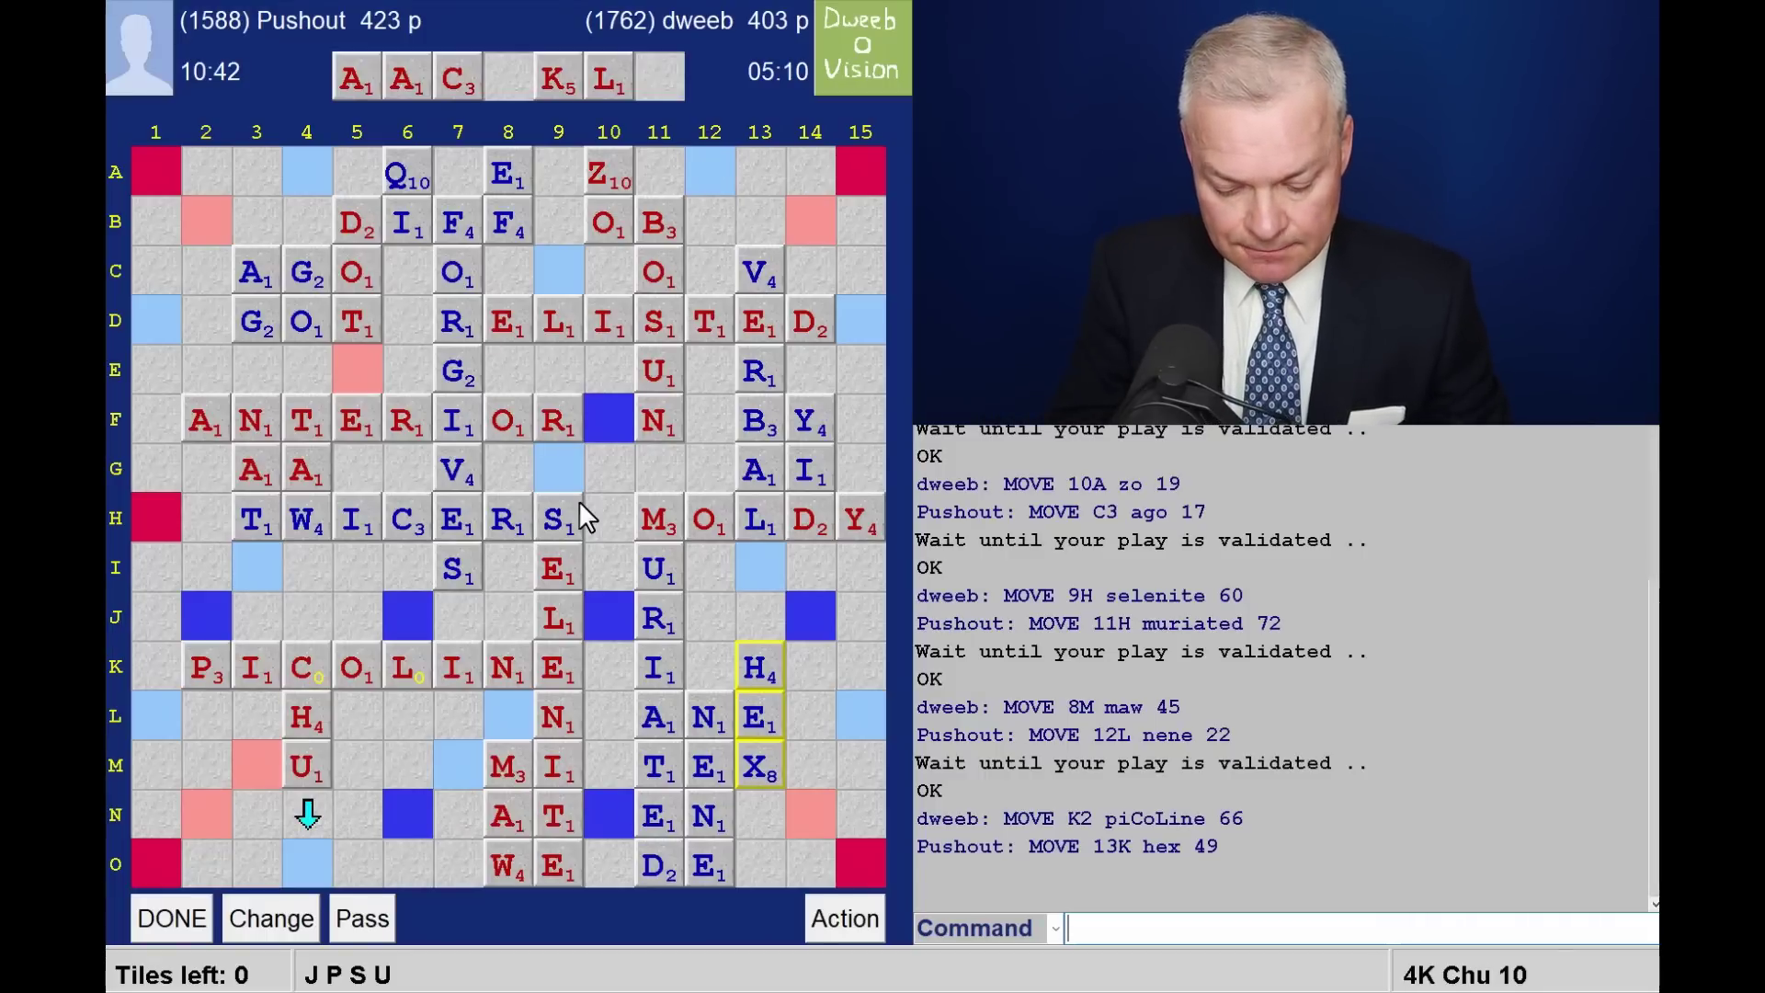
{"action": "type", "text": "ck"}
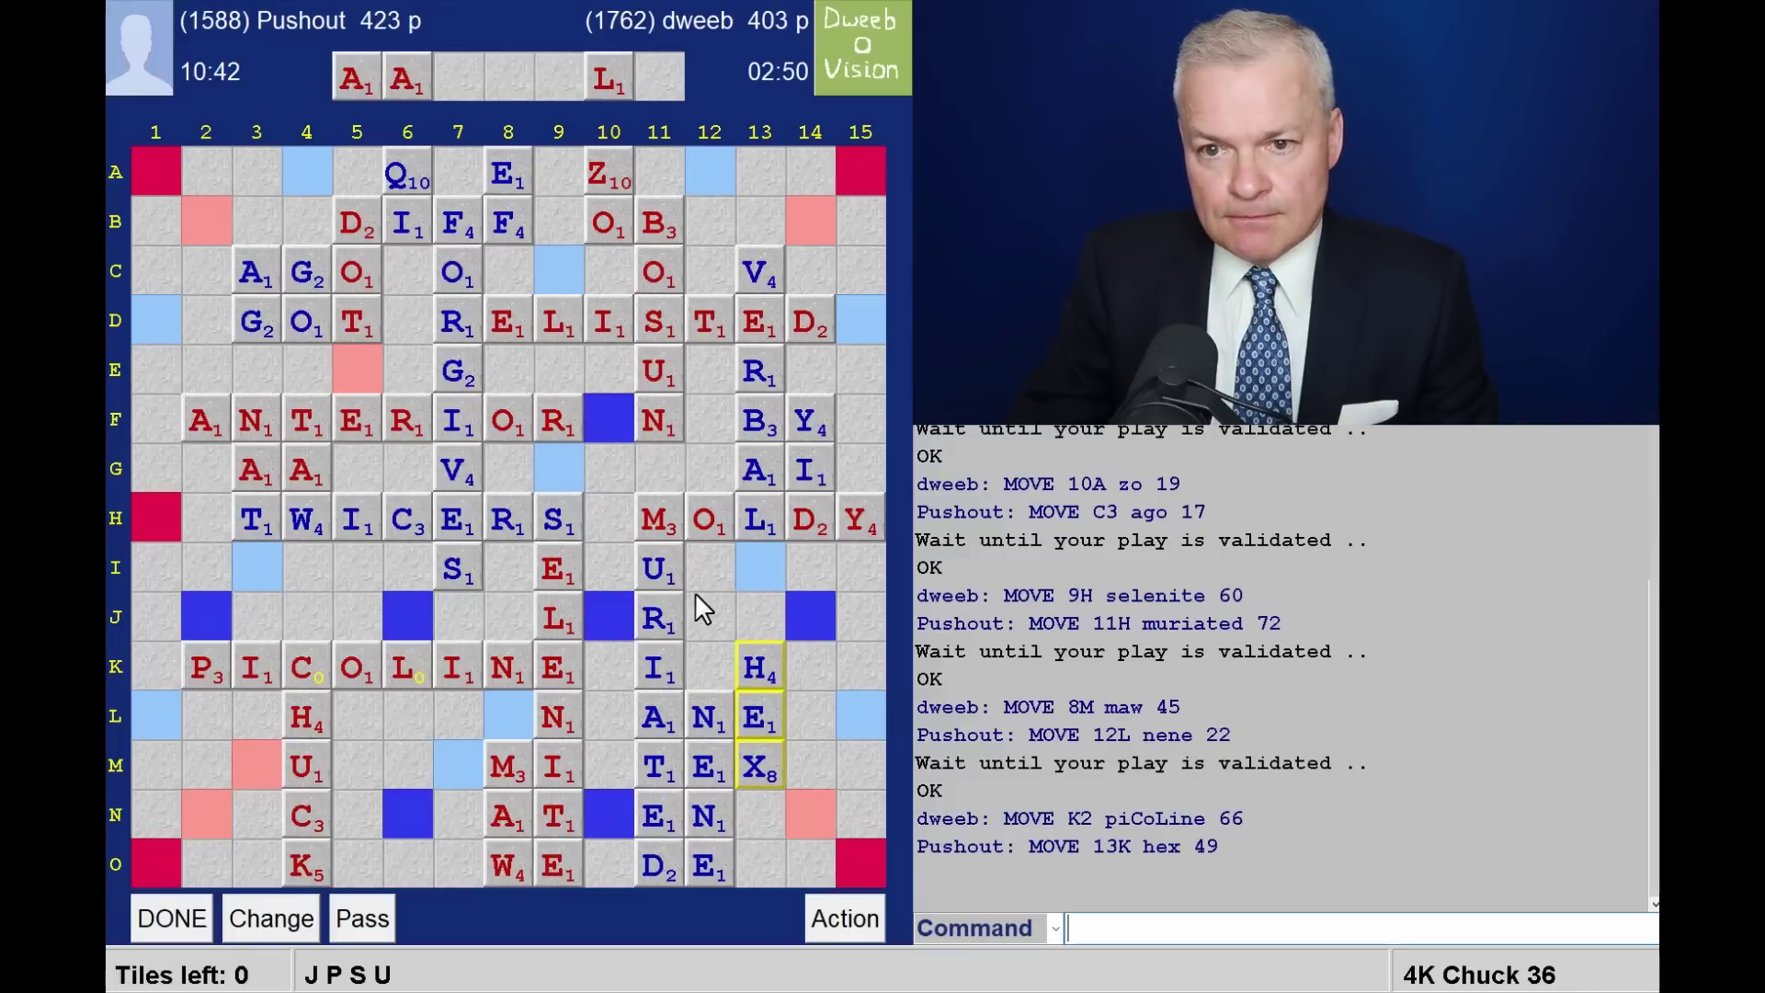
{"action": "key", "text": "Return"}
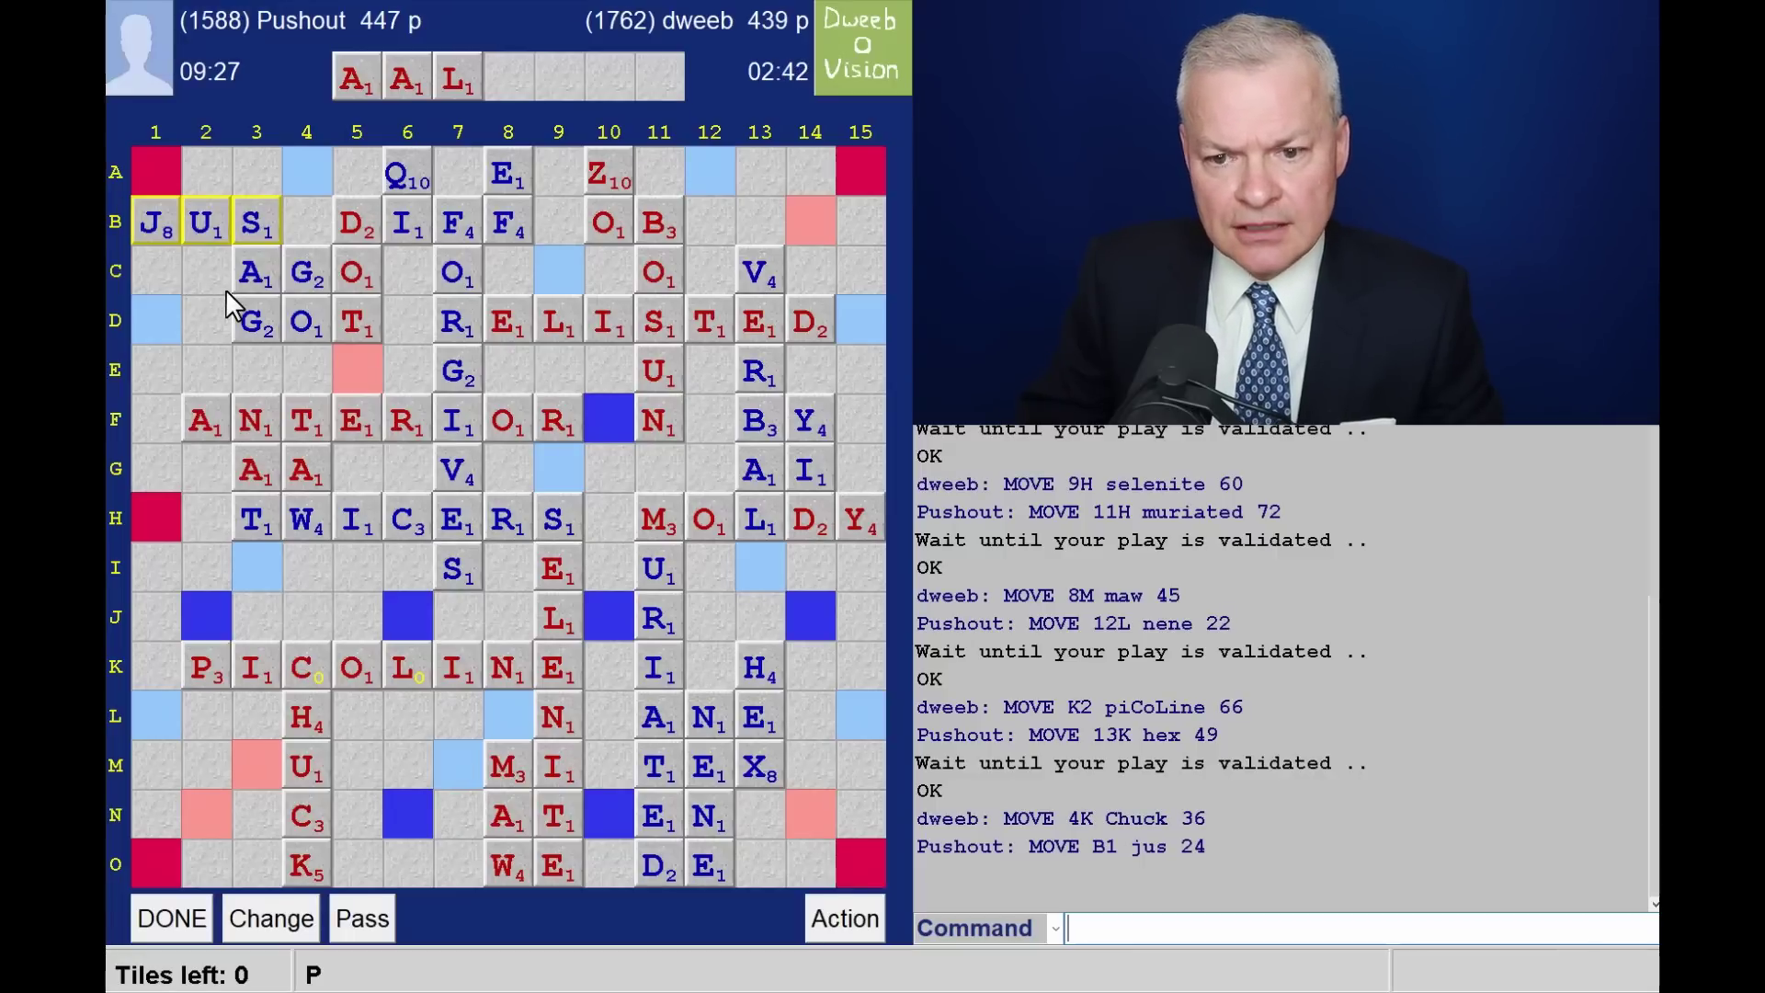
Play ALA down from M7 for 19 to go out, winning 464–447
{"action": "left_click", "coordinate": [464, 771]}
{"action": "type", "text": "ala 19"}
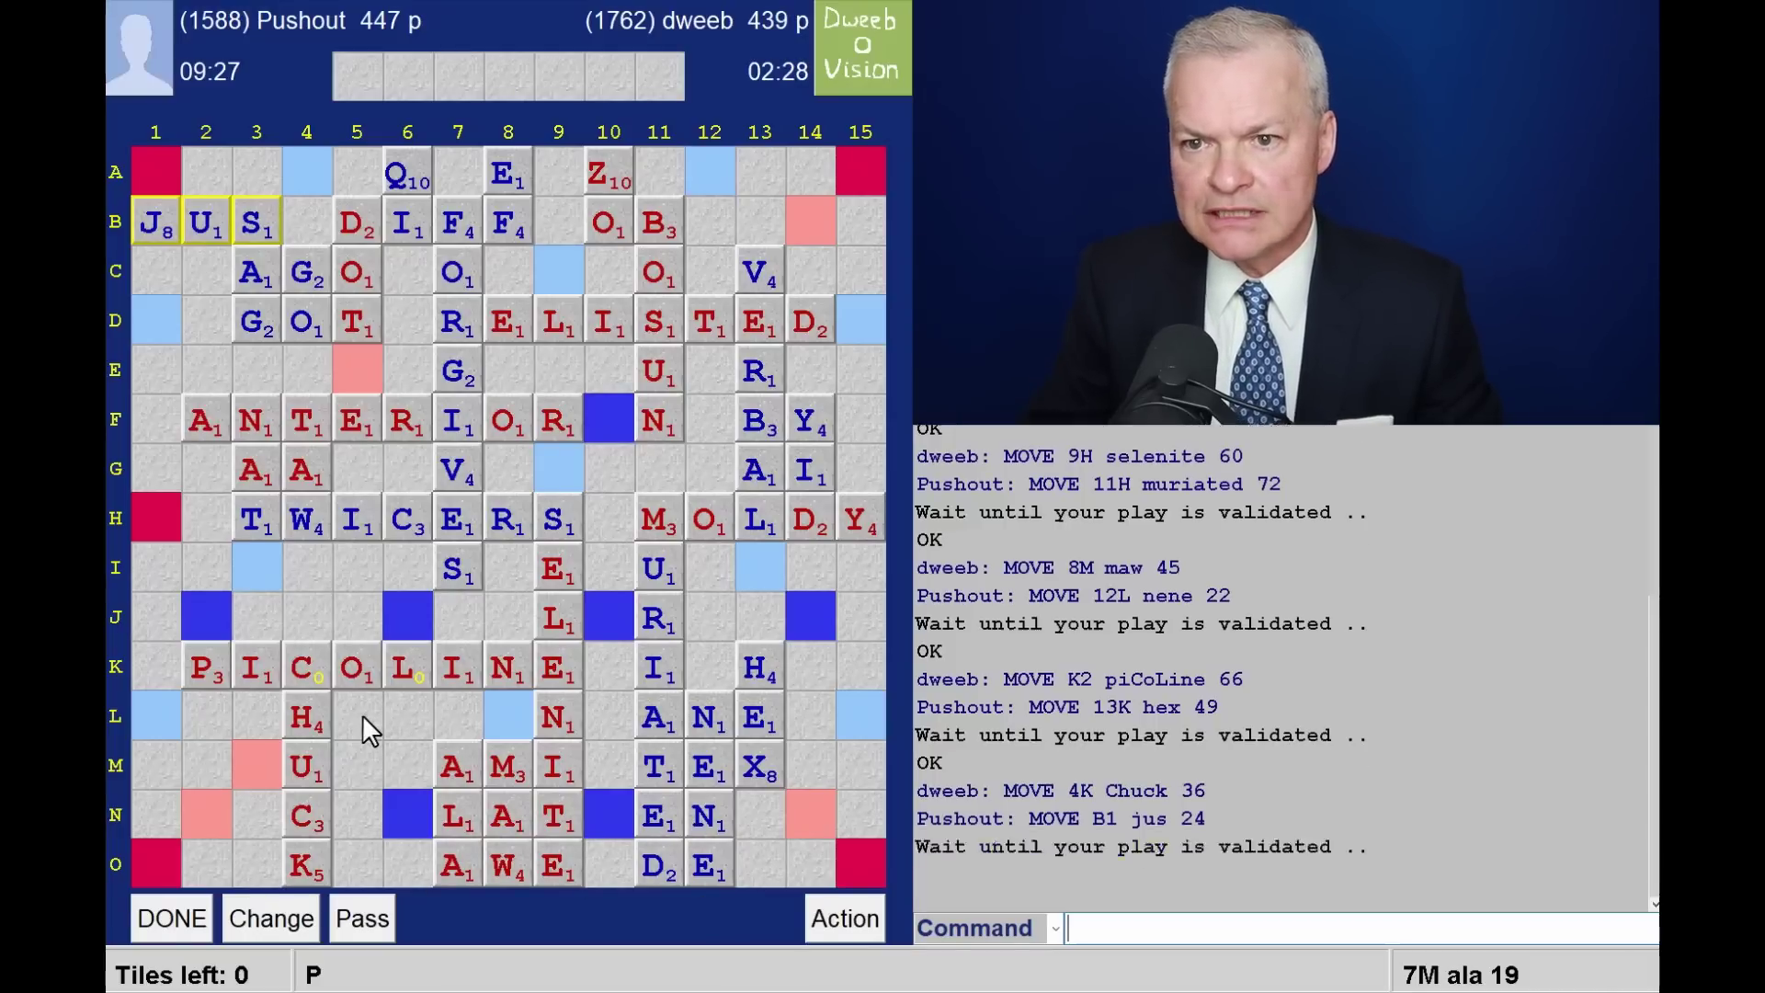
{"action": "key", "text": "Return"}
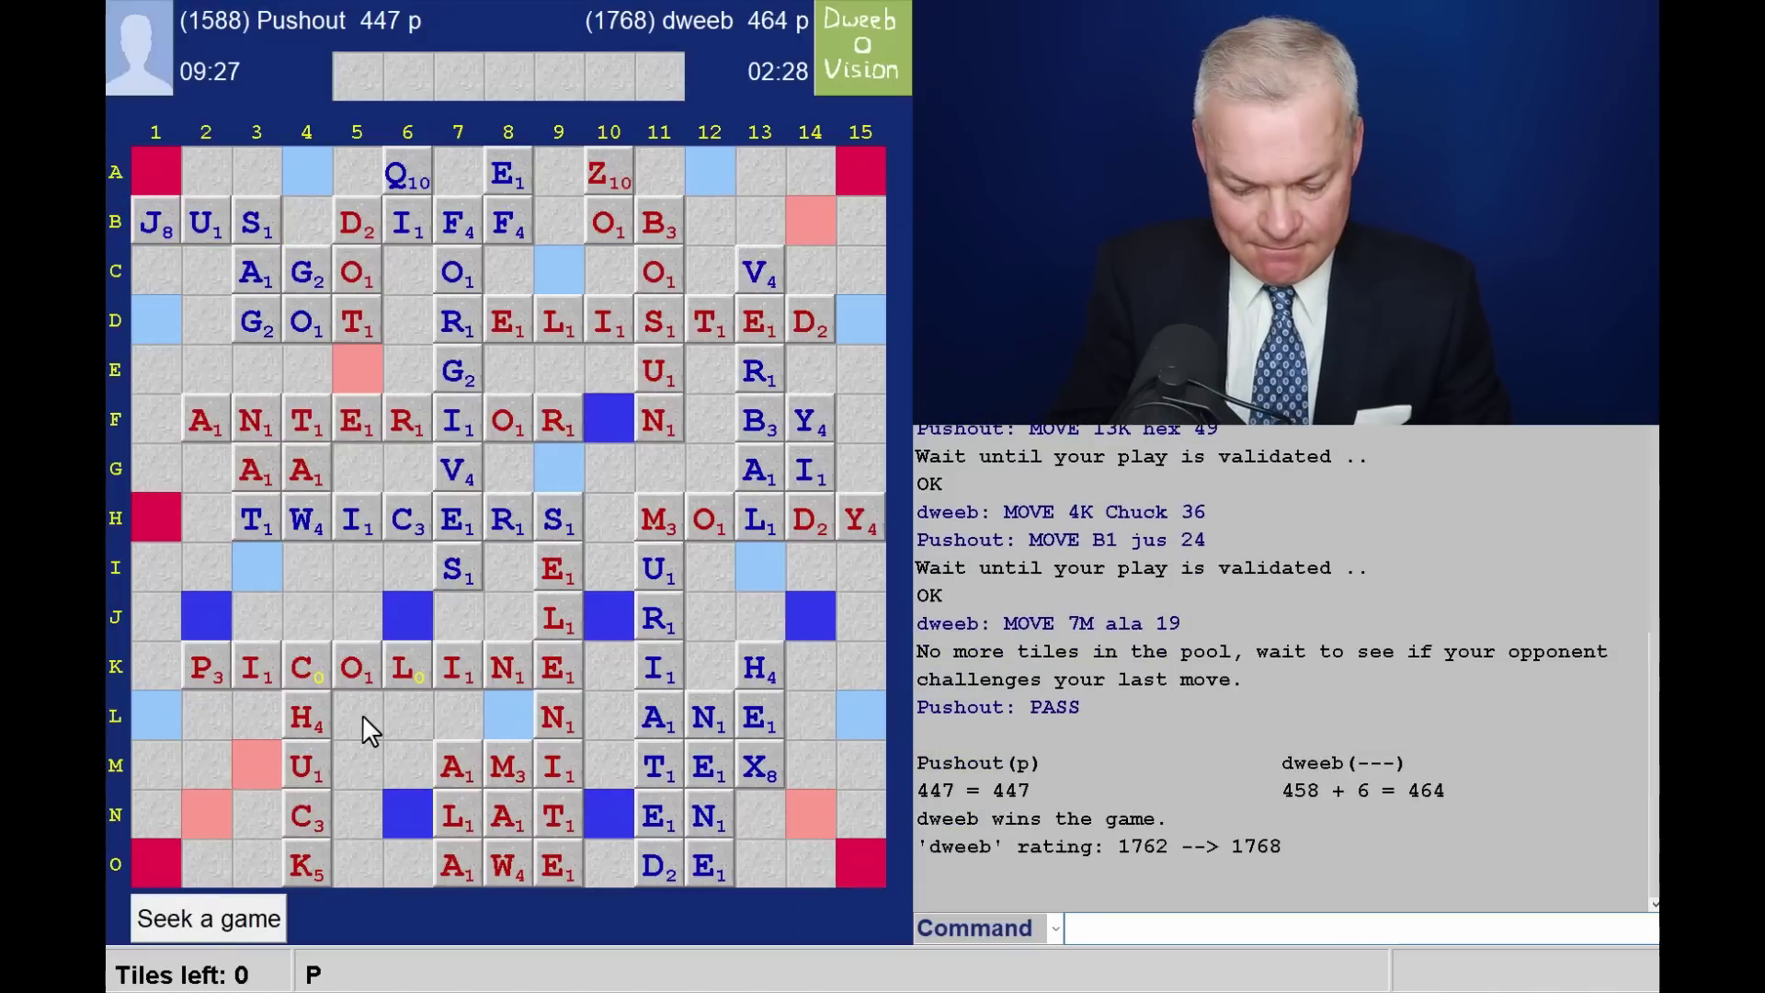
{"action": "type", "text": "say tygg"}
Send 'tygg' to Pushout in the game chat
{"action": "key", "text": "Return"}
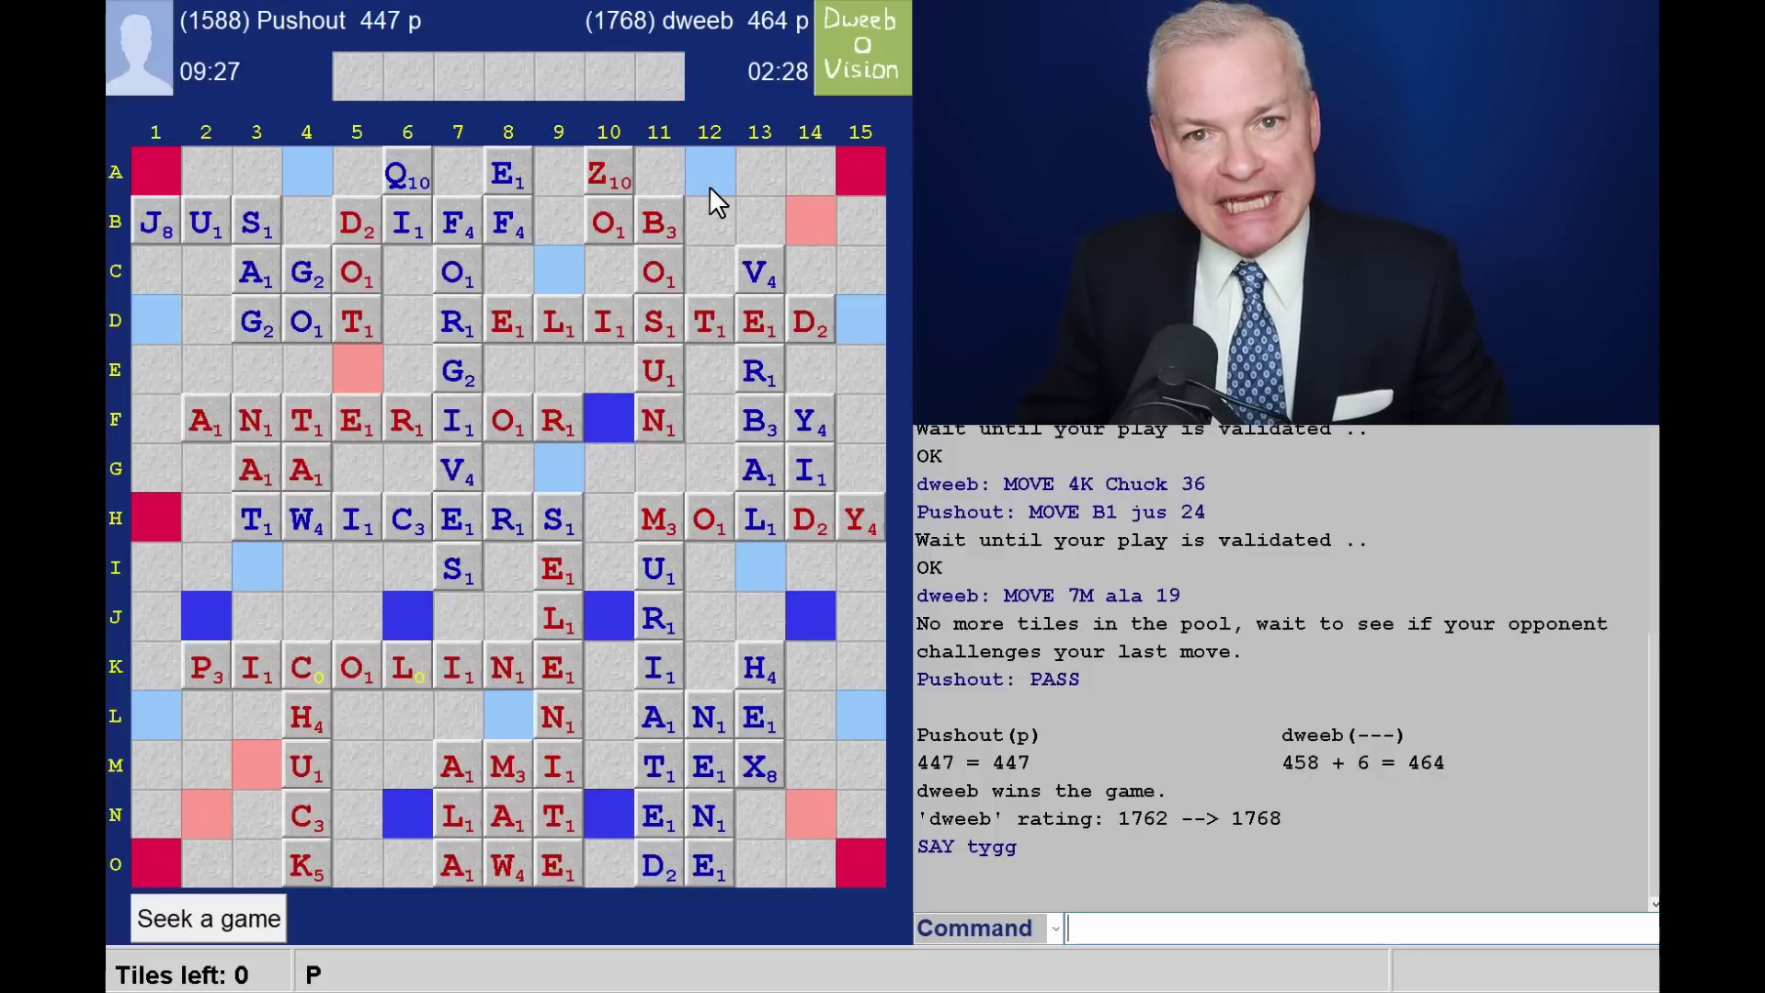
{"action": "type", "text": "history dweeb"}
Open the past-games list and examine the most recent game from its starting position
{"action": "key", "text": "Return"}
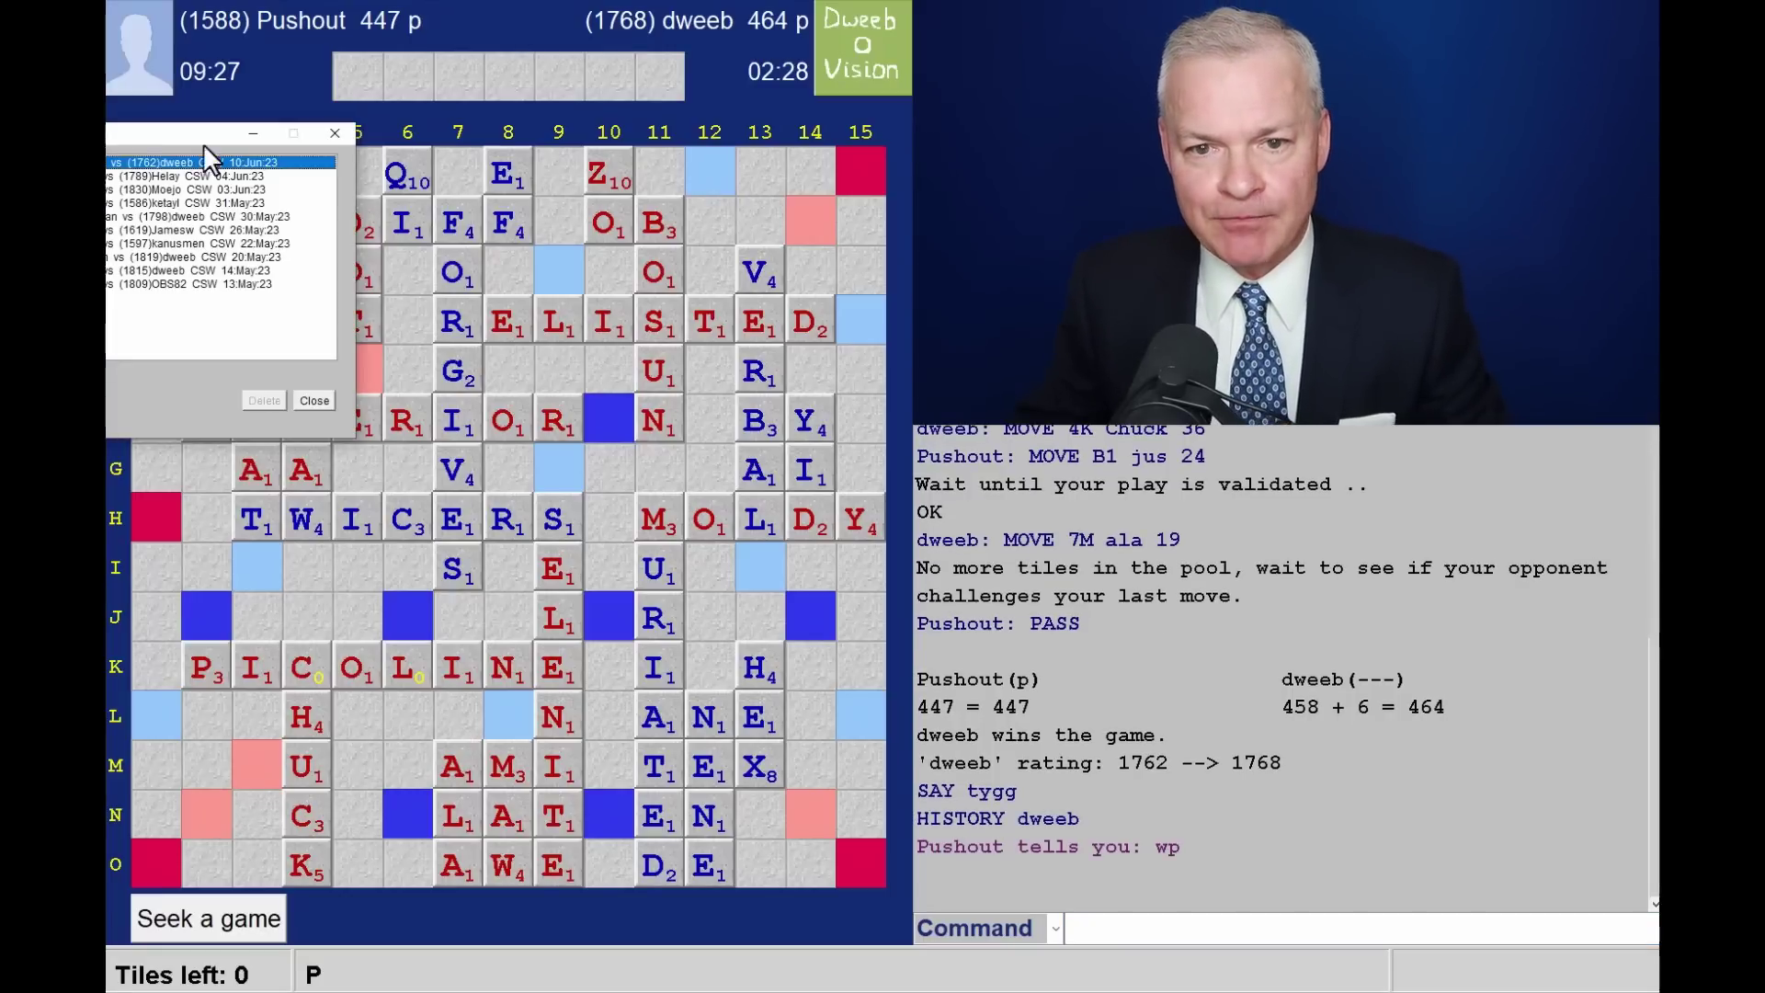
{"action": "left_click_drag", "start_coordinate": [204, 145], "coordinate": [610, 249]}
{"action": "left_click", "coordinate": [438, 505]}
{"action": "left_click", "coordinate": [151, 918]}
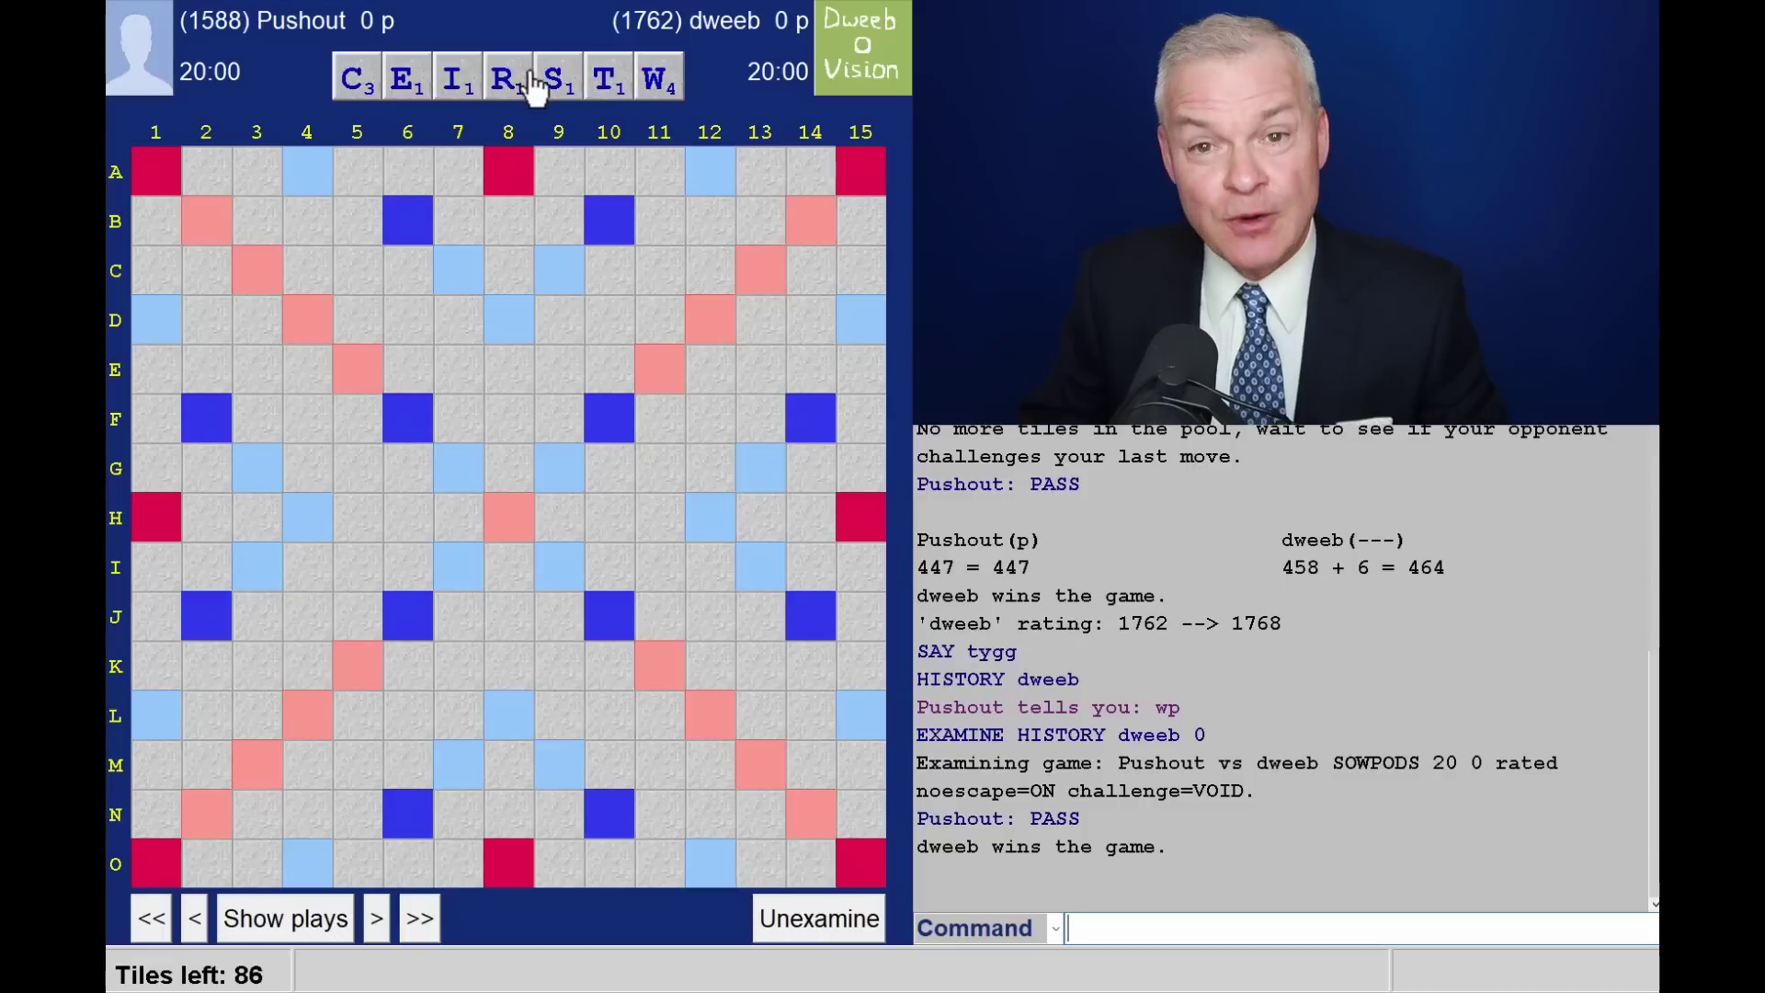
List engine suggestions for the opening rack, then through the TWICERS opening and the following move
{"action": "left_click", "coordinate": [316, 933]}
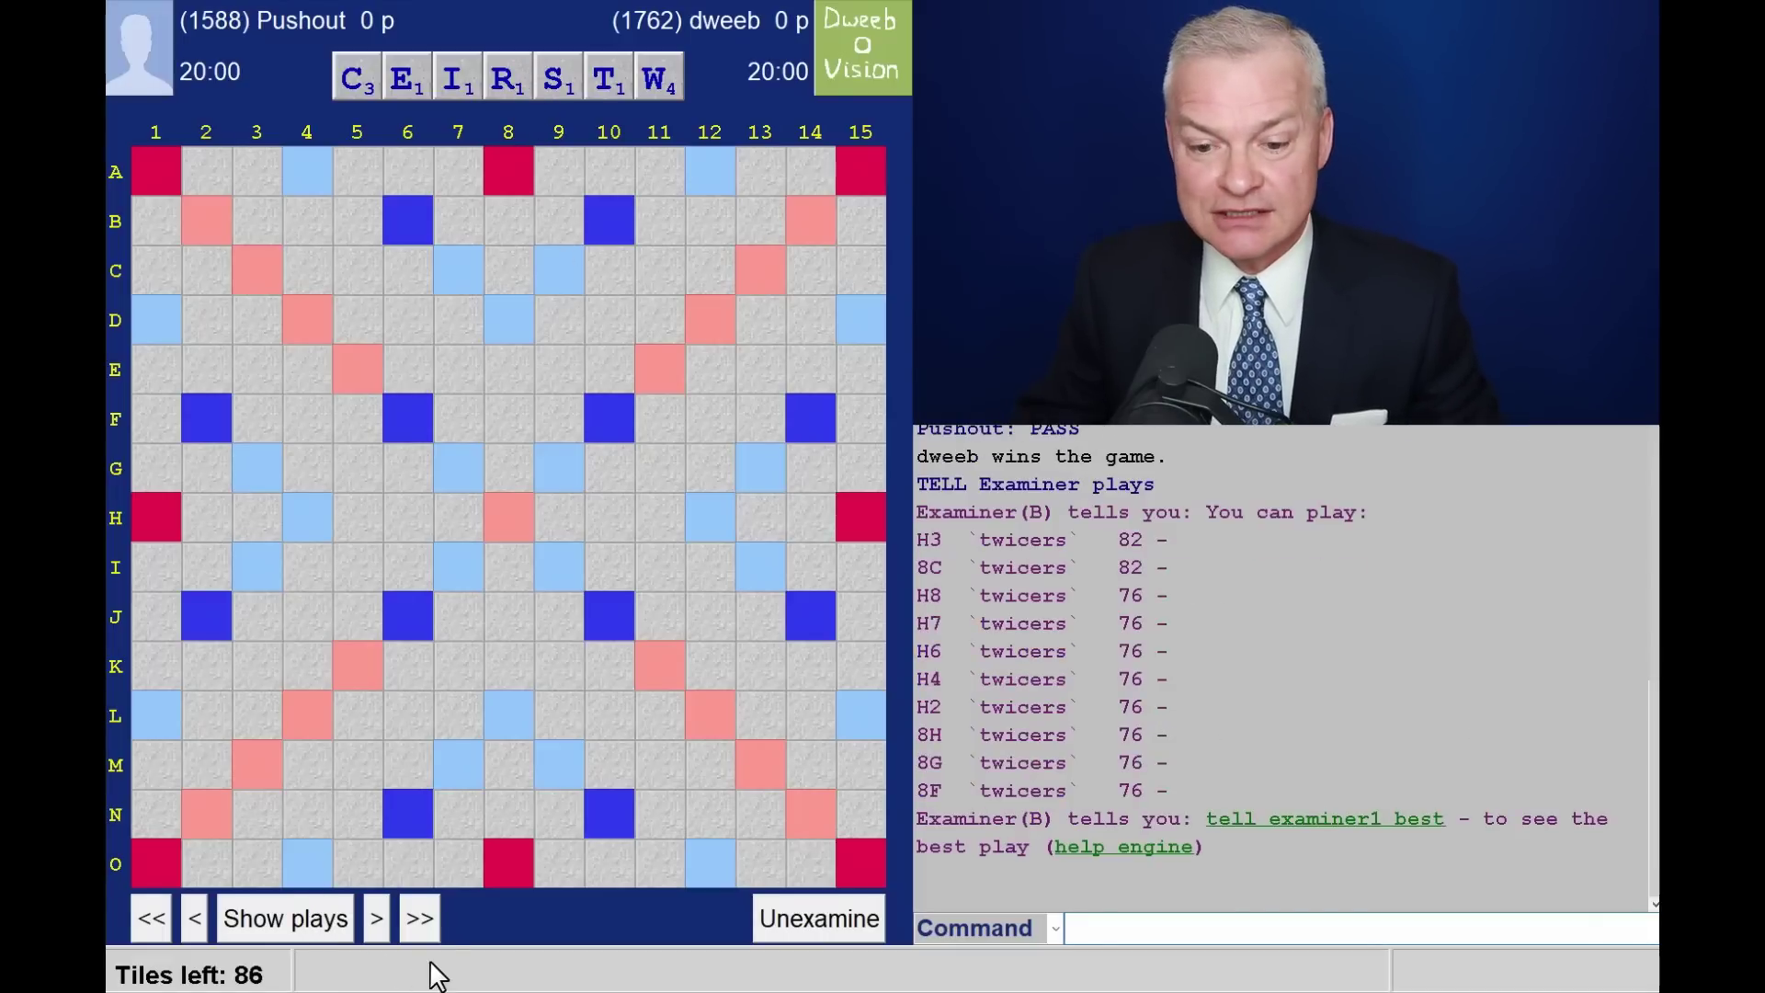
{"action": "left_click", "coordinate": [378, 918]}
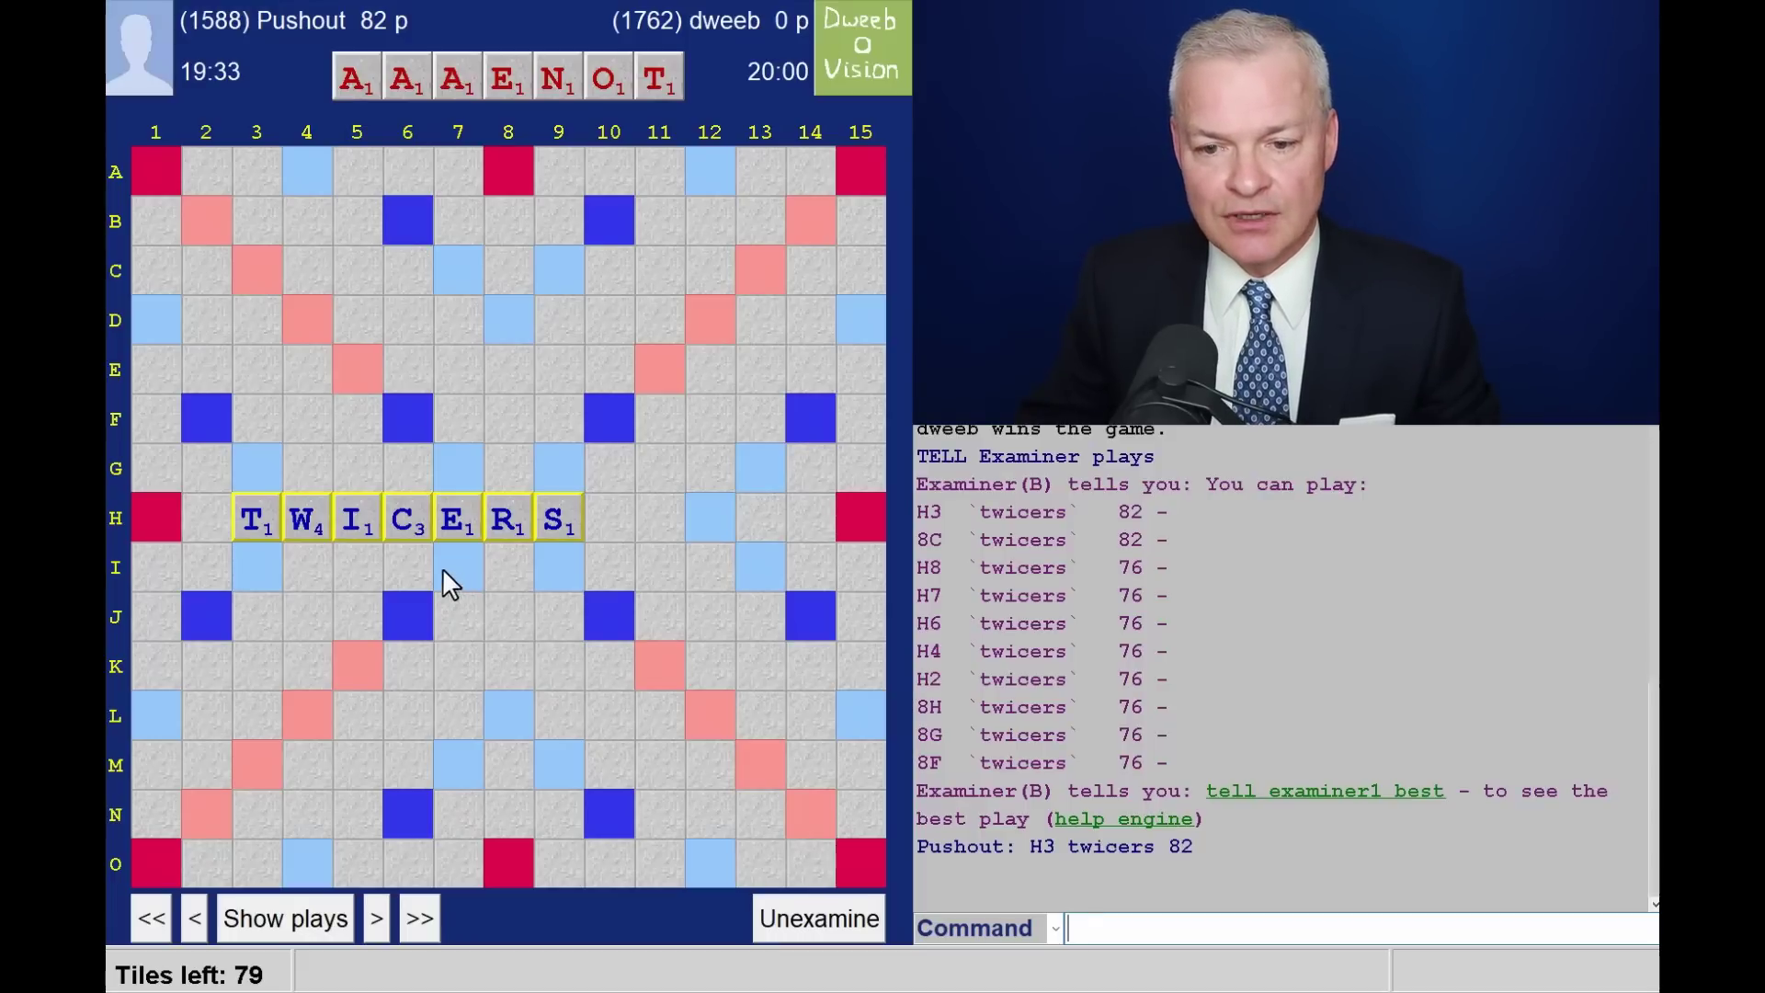
{"action": "left_click", "coordinate": [320, 920]}
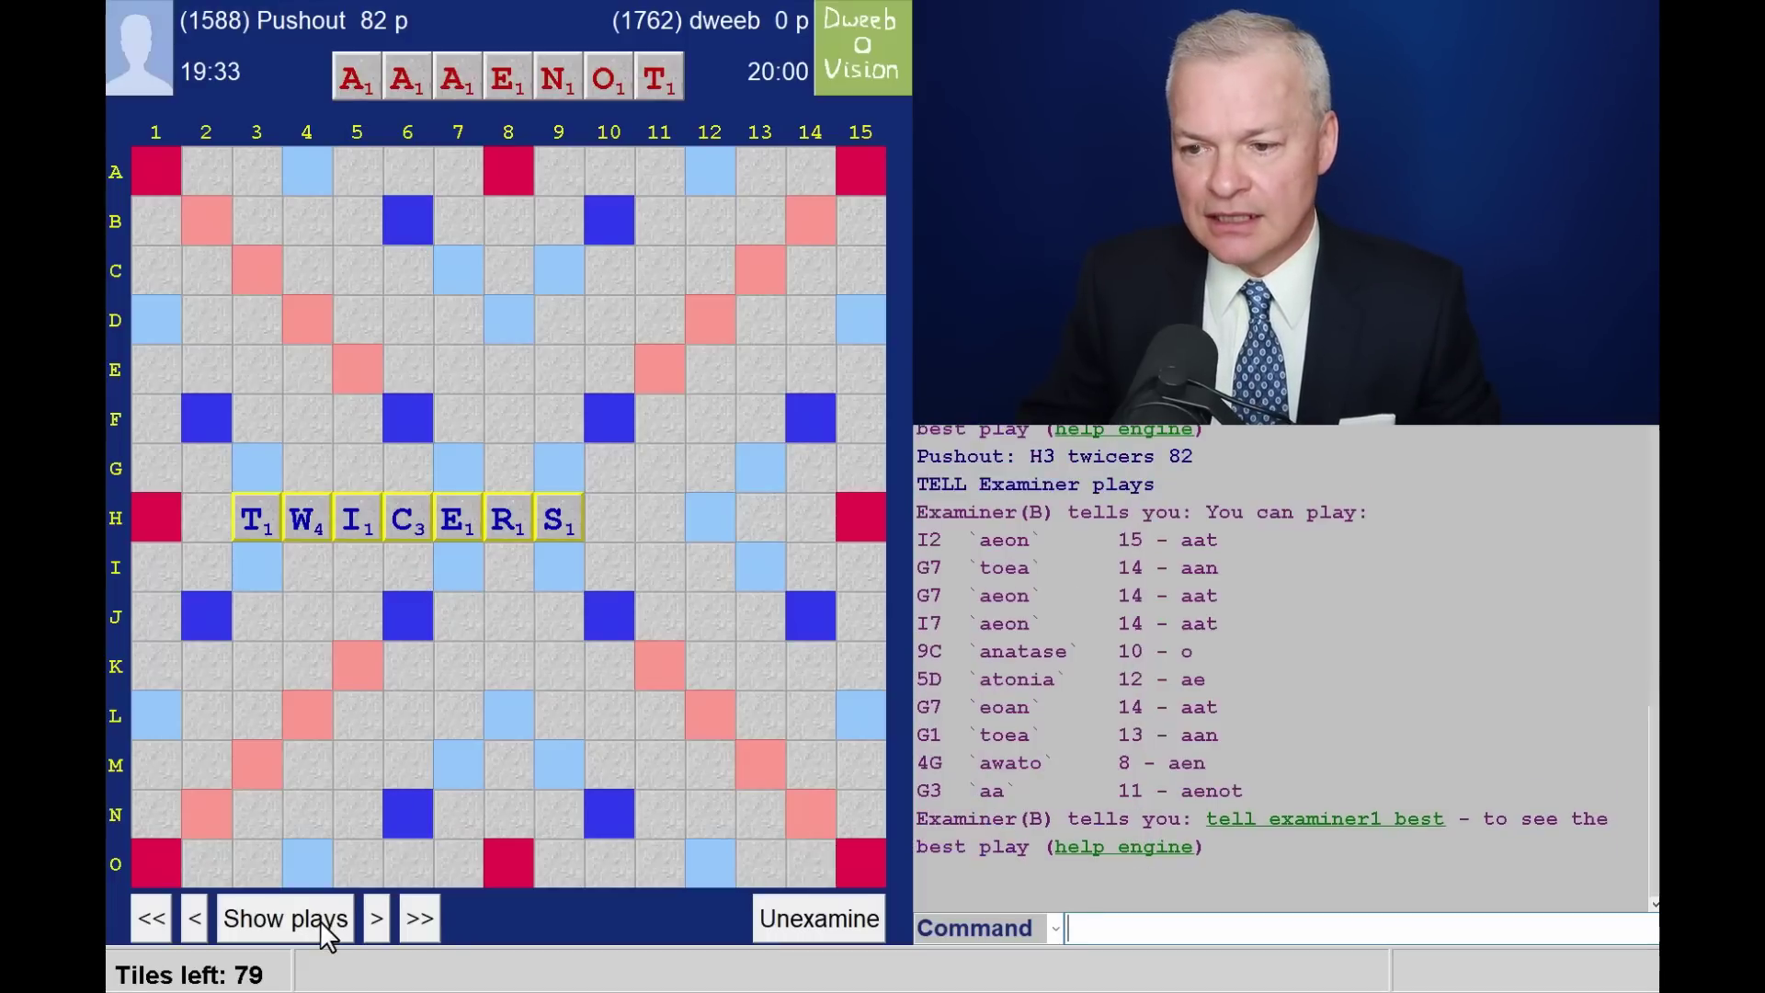
{"action": "left_click", "coordinate": [372, 919]}
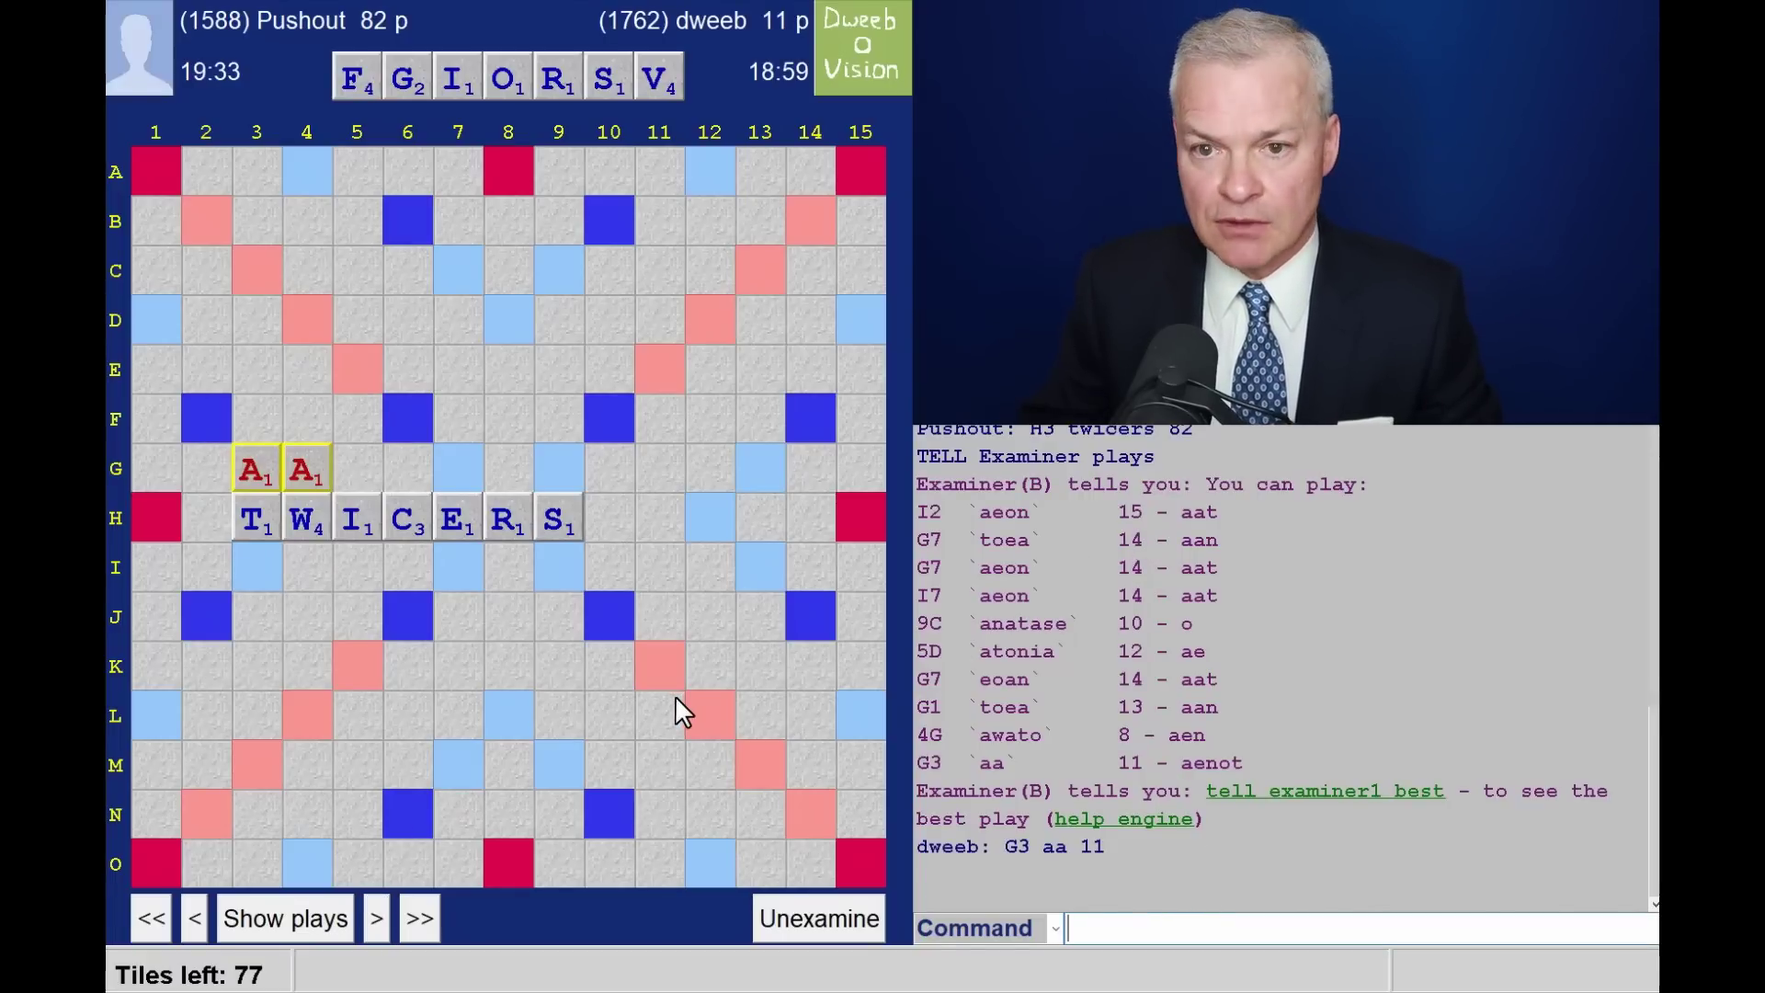
{"action": "left_click", "coordinate": [291, 929]}
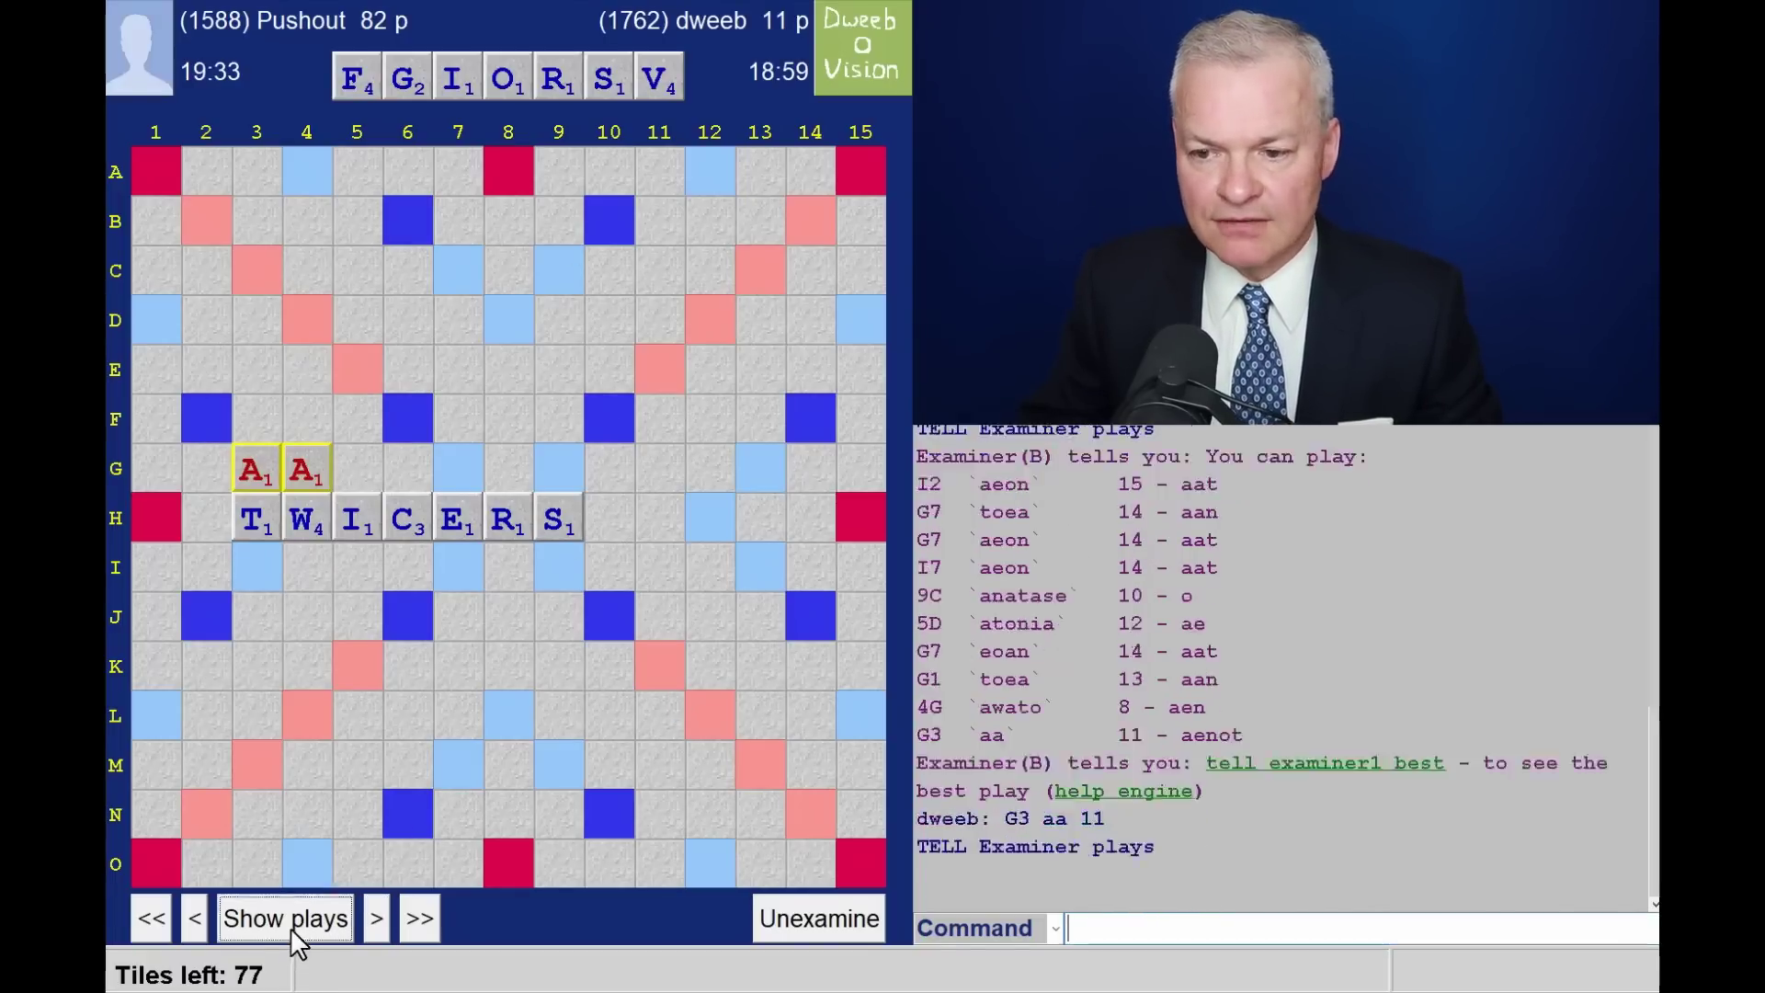
Step through FORGIVES, ANTERIOR and Pushout's QI, listing suggestions for each rack (BEFILQR, DILOSTT)
{"action": "left_click", "coordinate": [374, 921]}
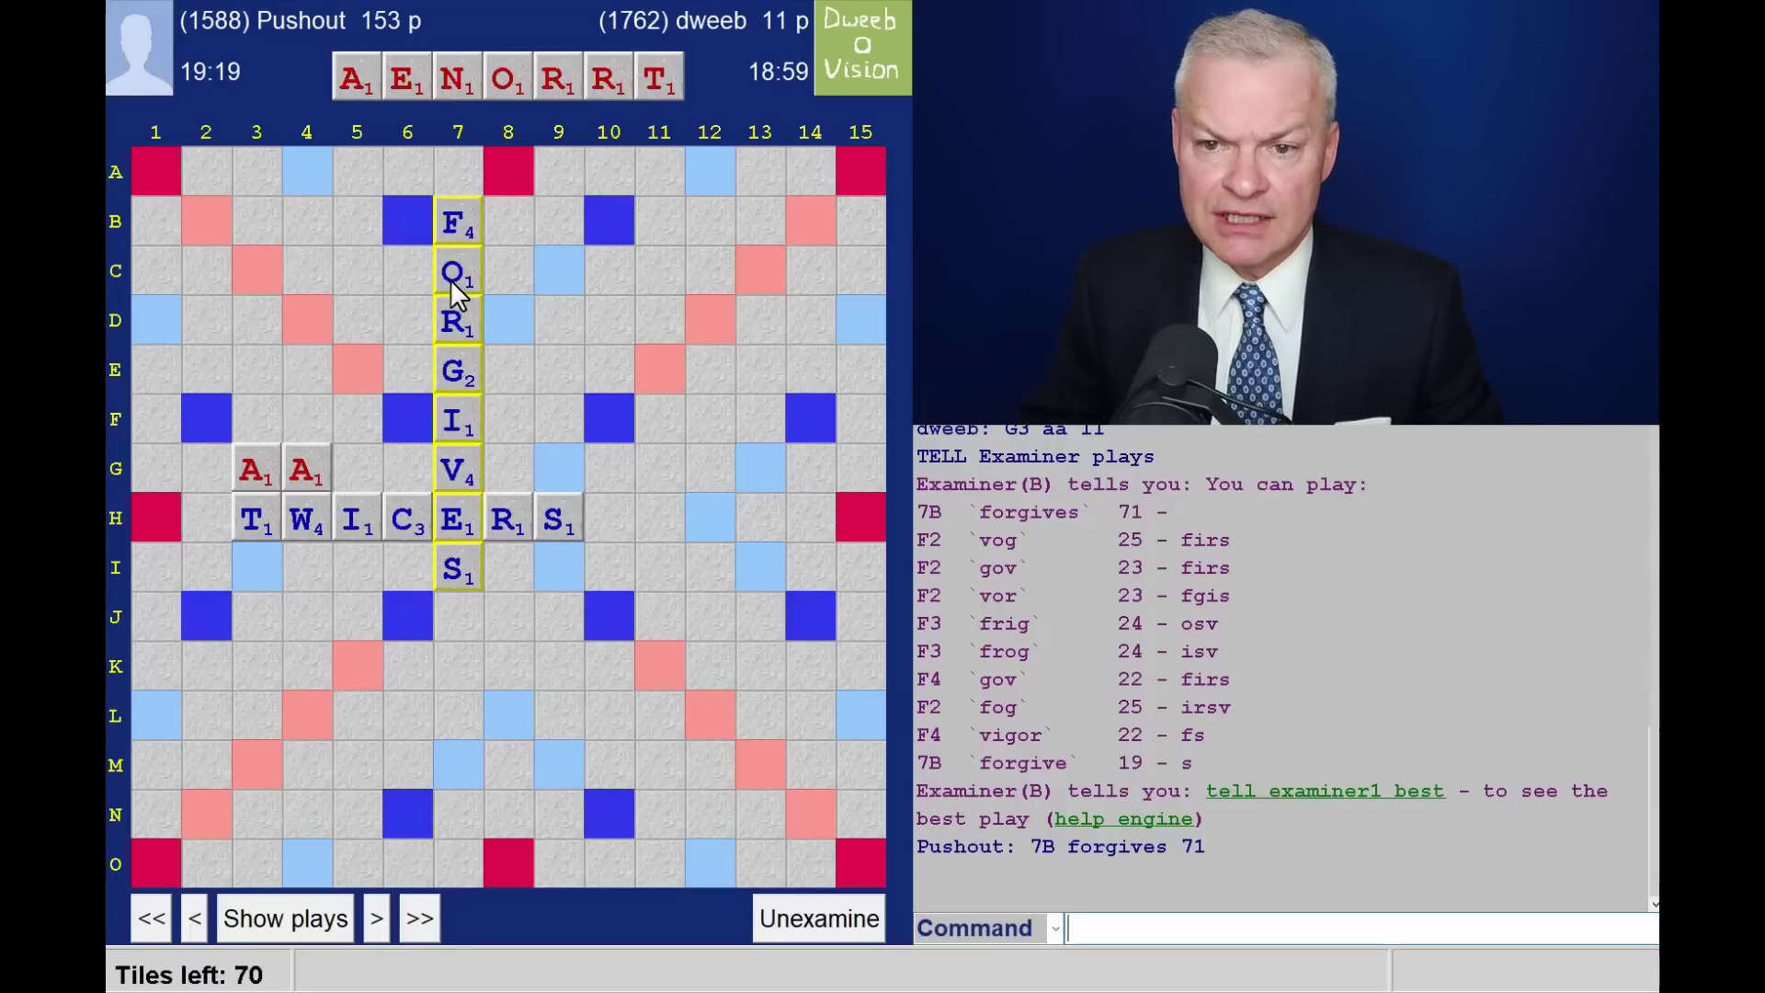
{"action": "left_click", "coordinate": [306, 922]}
{"action": "left_click", "coordinate": [384, 916]}
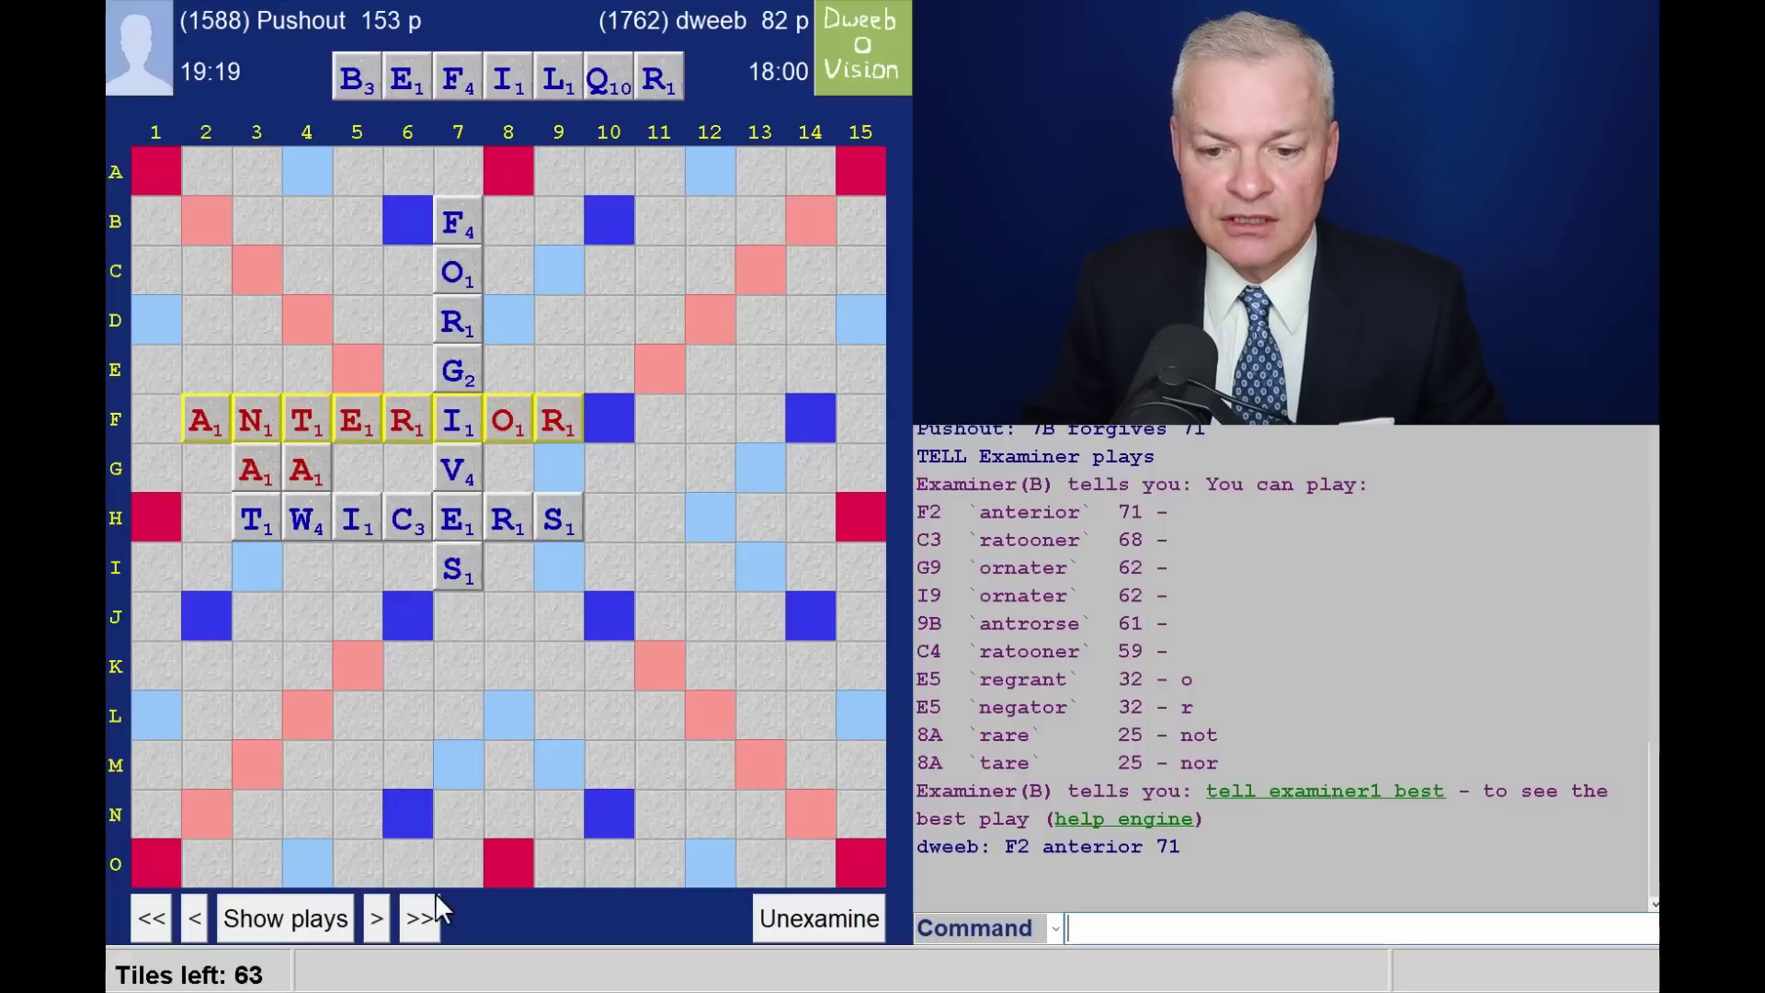
{"action": "left_click", "coordinate": [314, 922]}
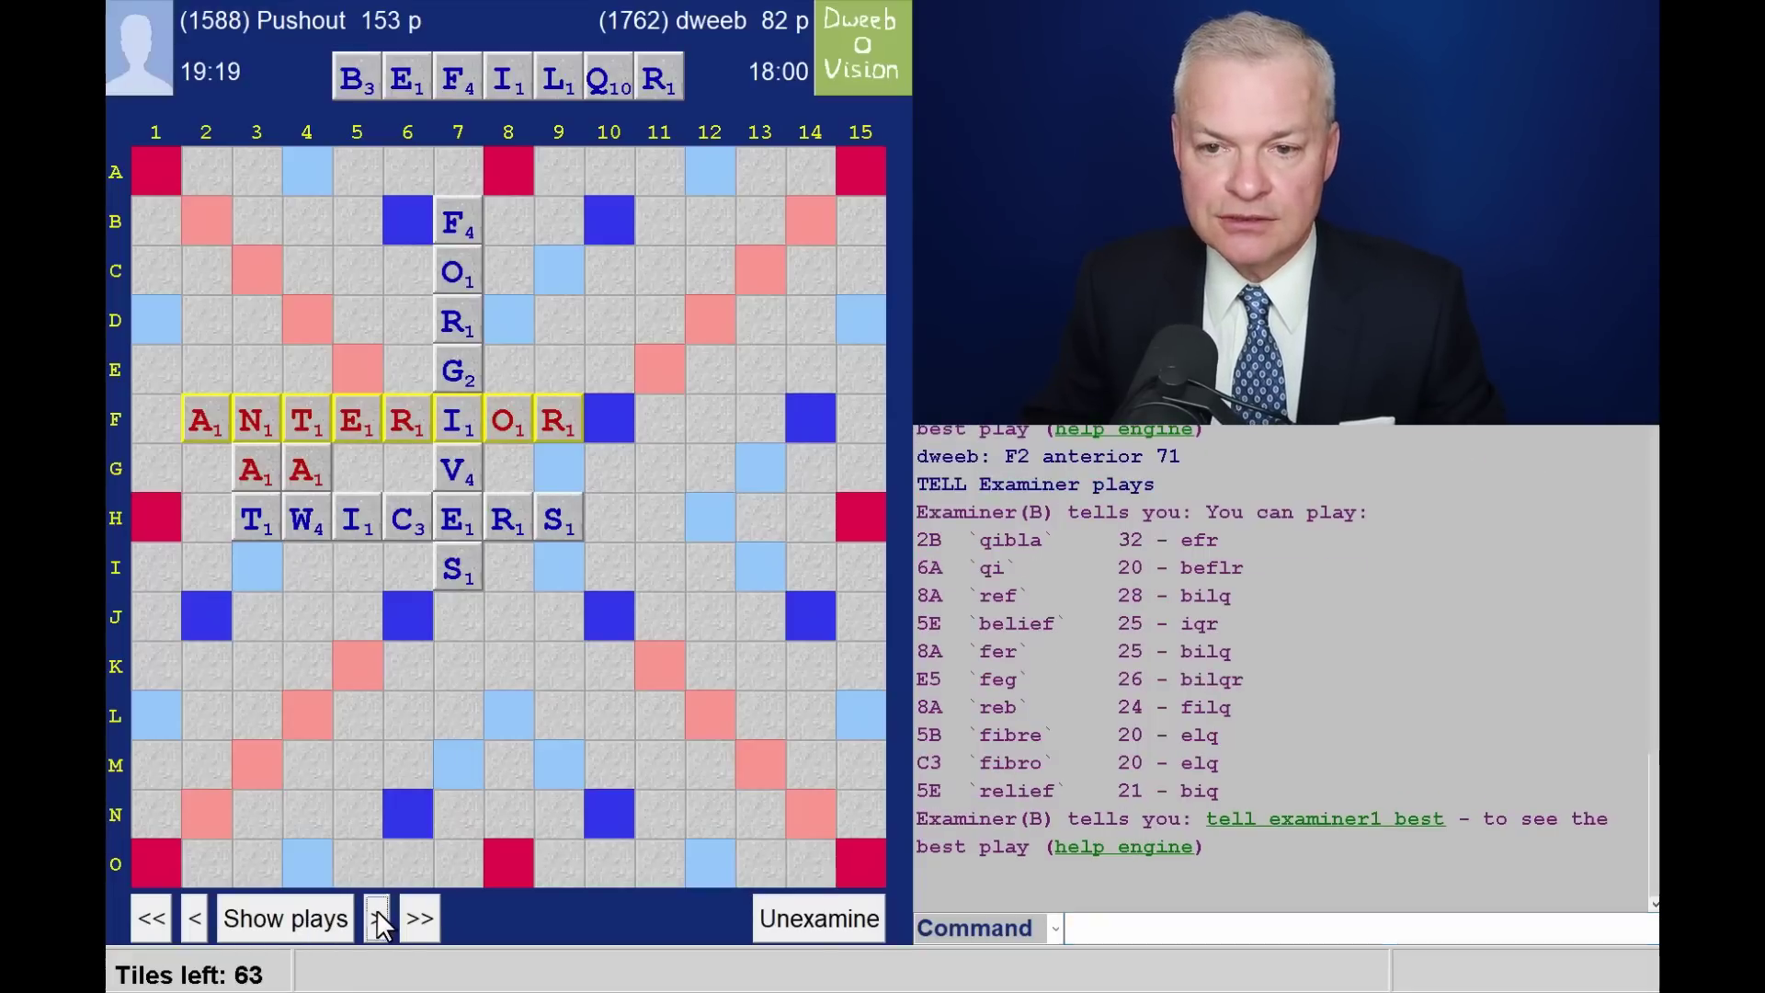
{"action": "left_click", "coordinate": [380, 922]}
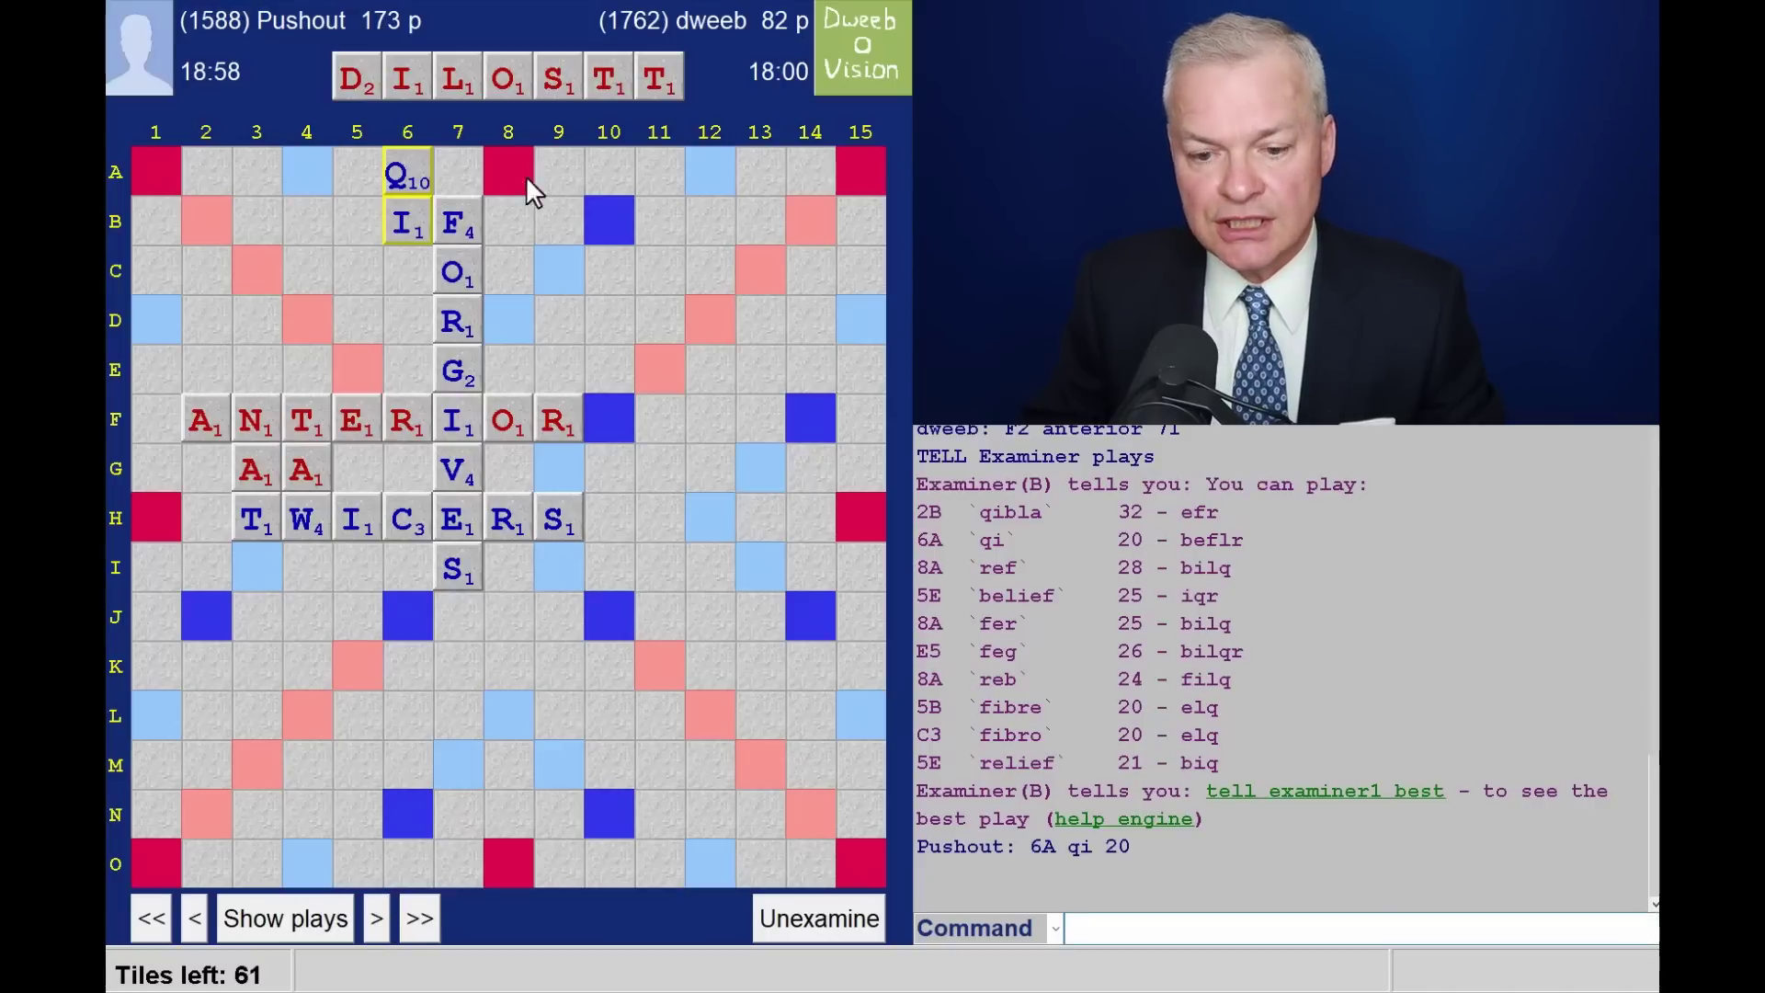
{"action": "left_click", "coordinate": [327, 922]}
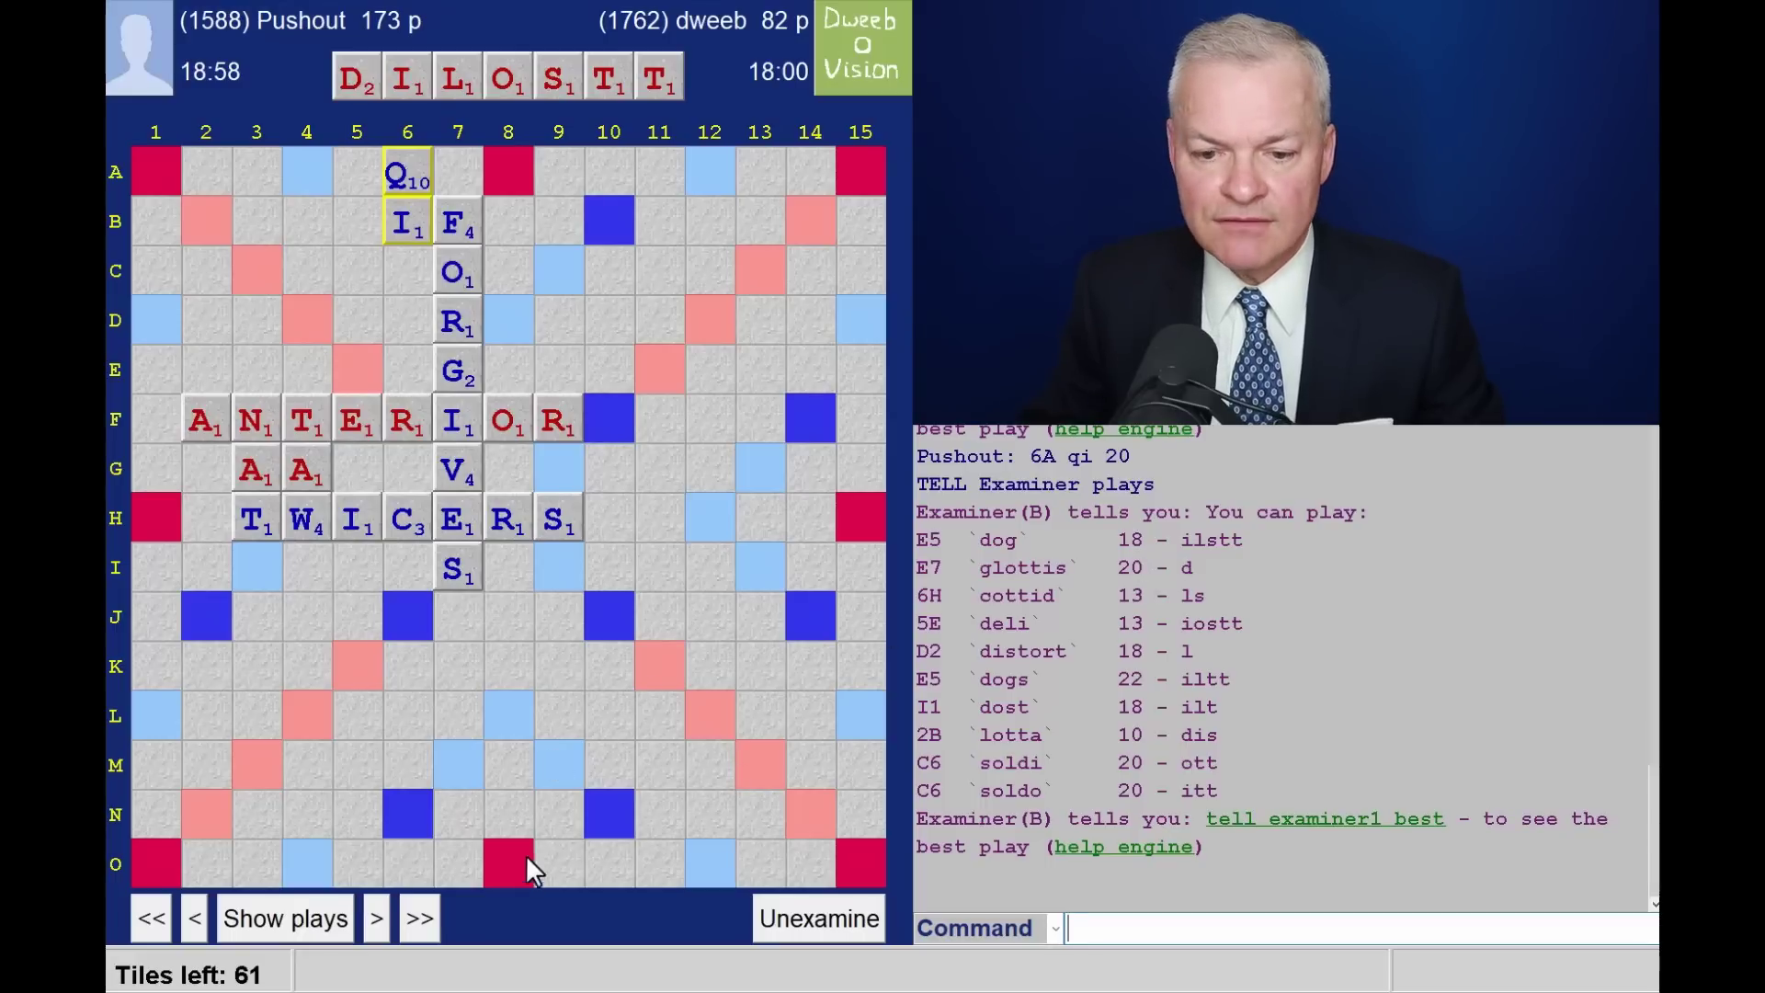
Advance to DOT at 5B and EF at 8A, listing engine suggestions at each
{"action": "left_click", "coordinate": [377, 918]}
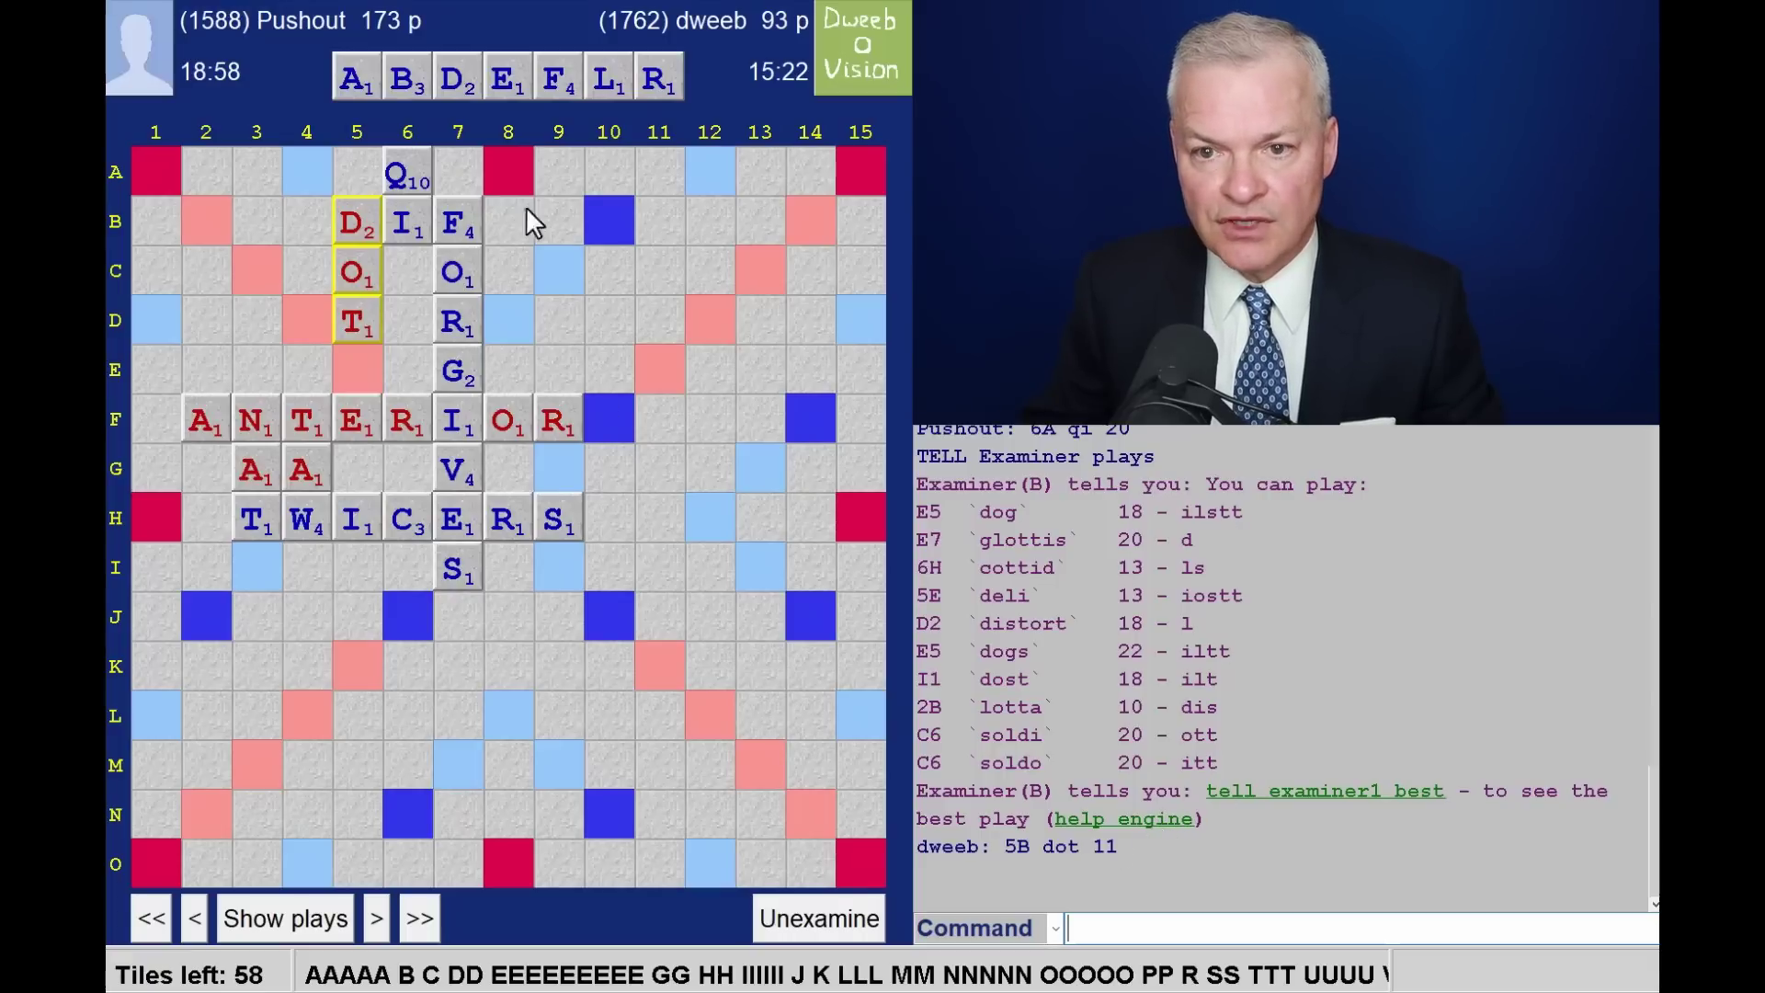
{"action": "left_click", "coordinate": [341, 921]}
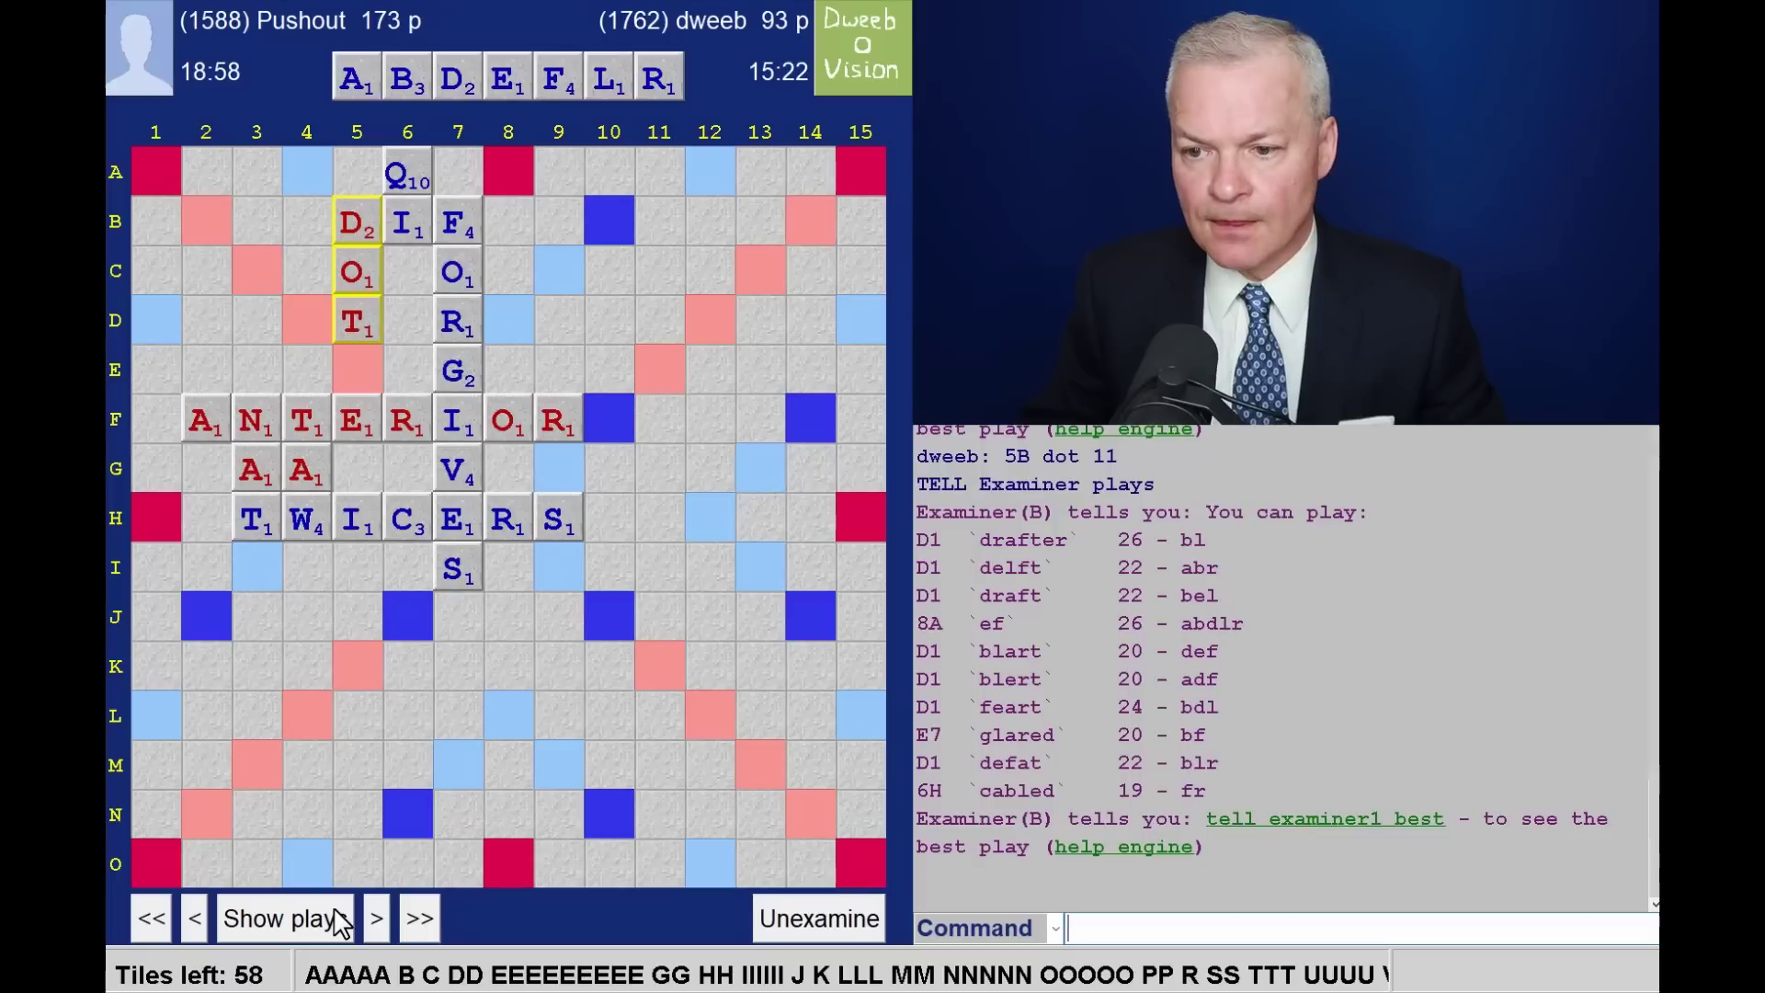
{"action": "left_click", "coordinate": [378, 921]}
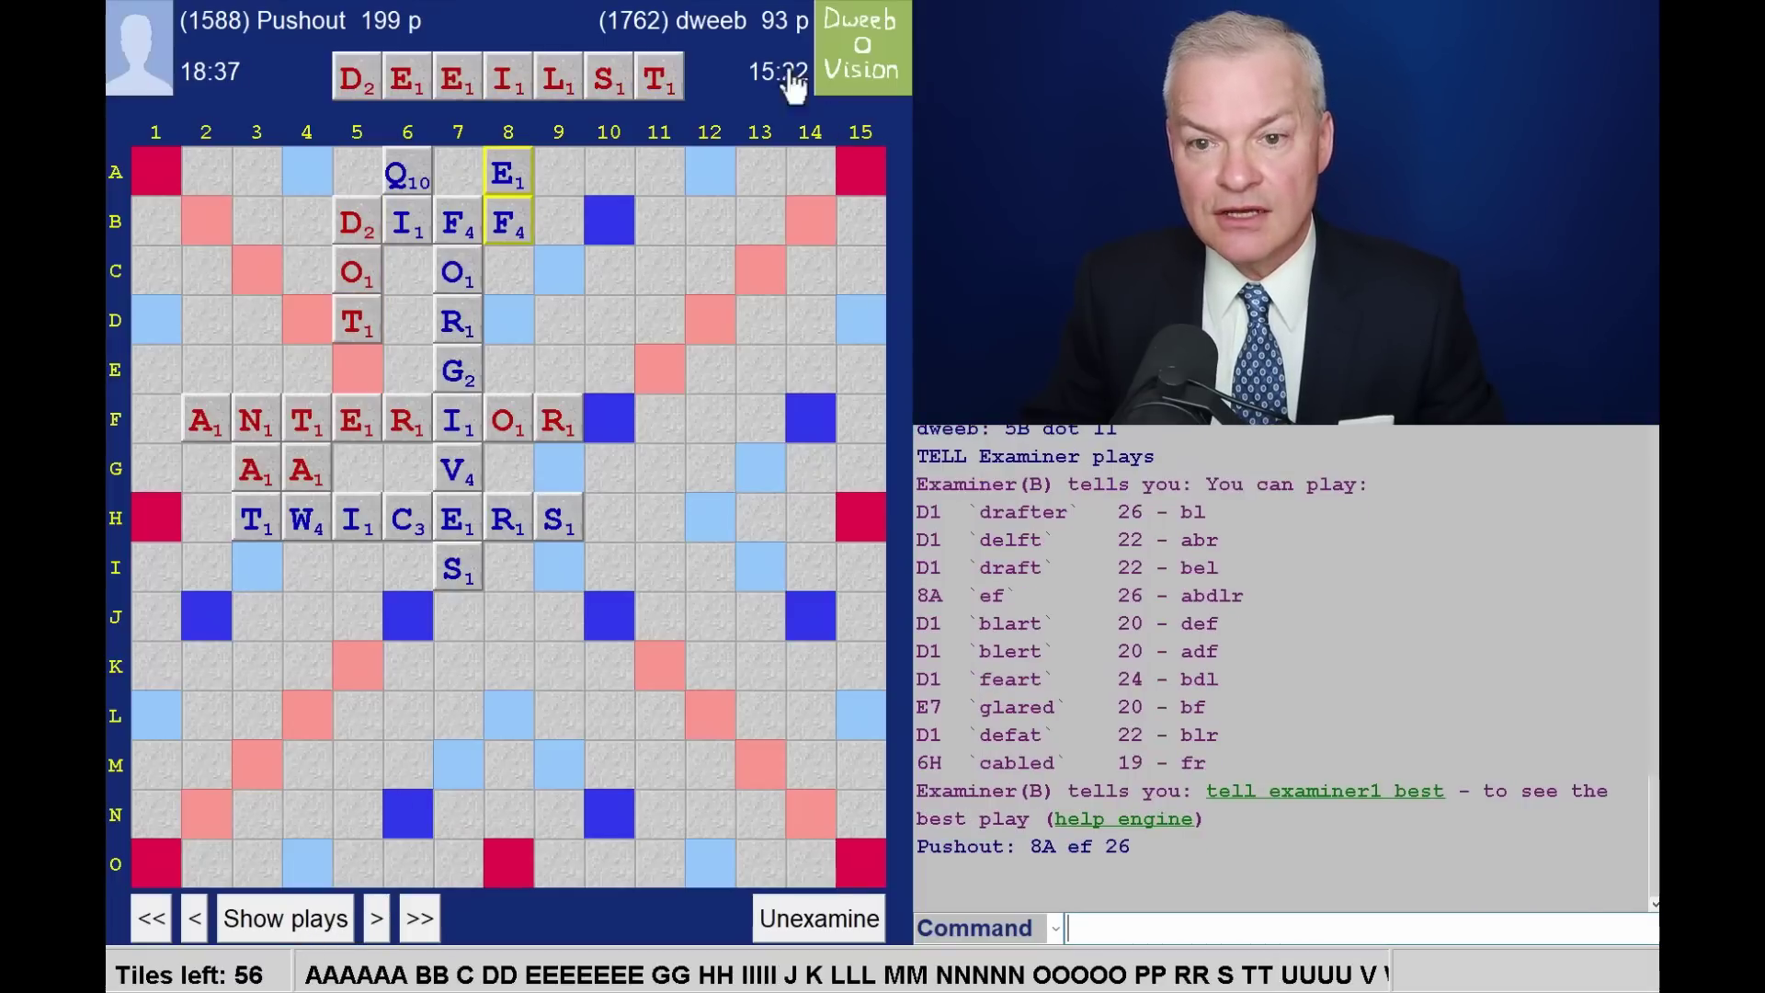
{"action": "left_click", "coordinate": [301, 923]}
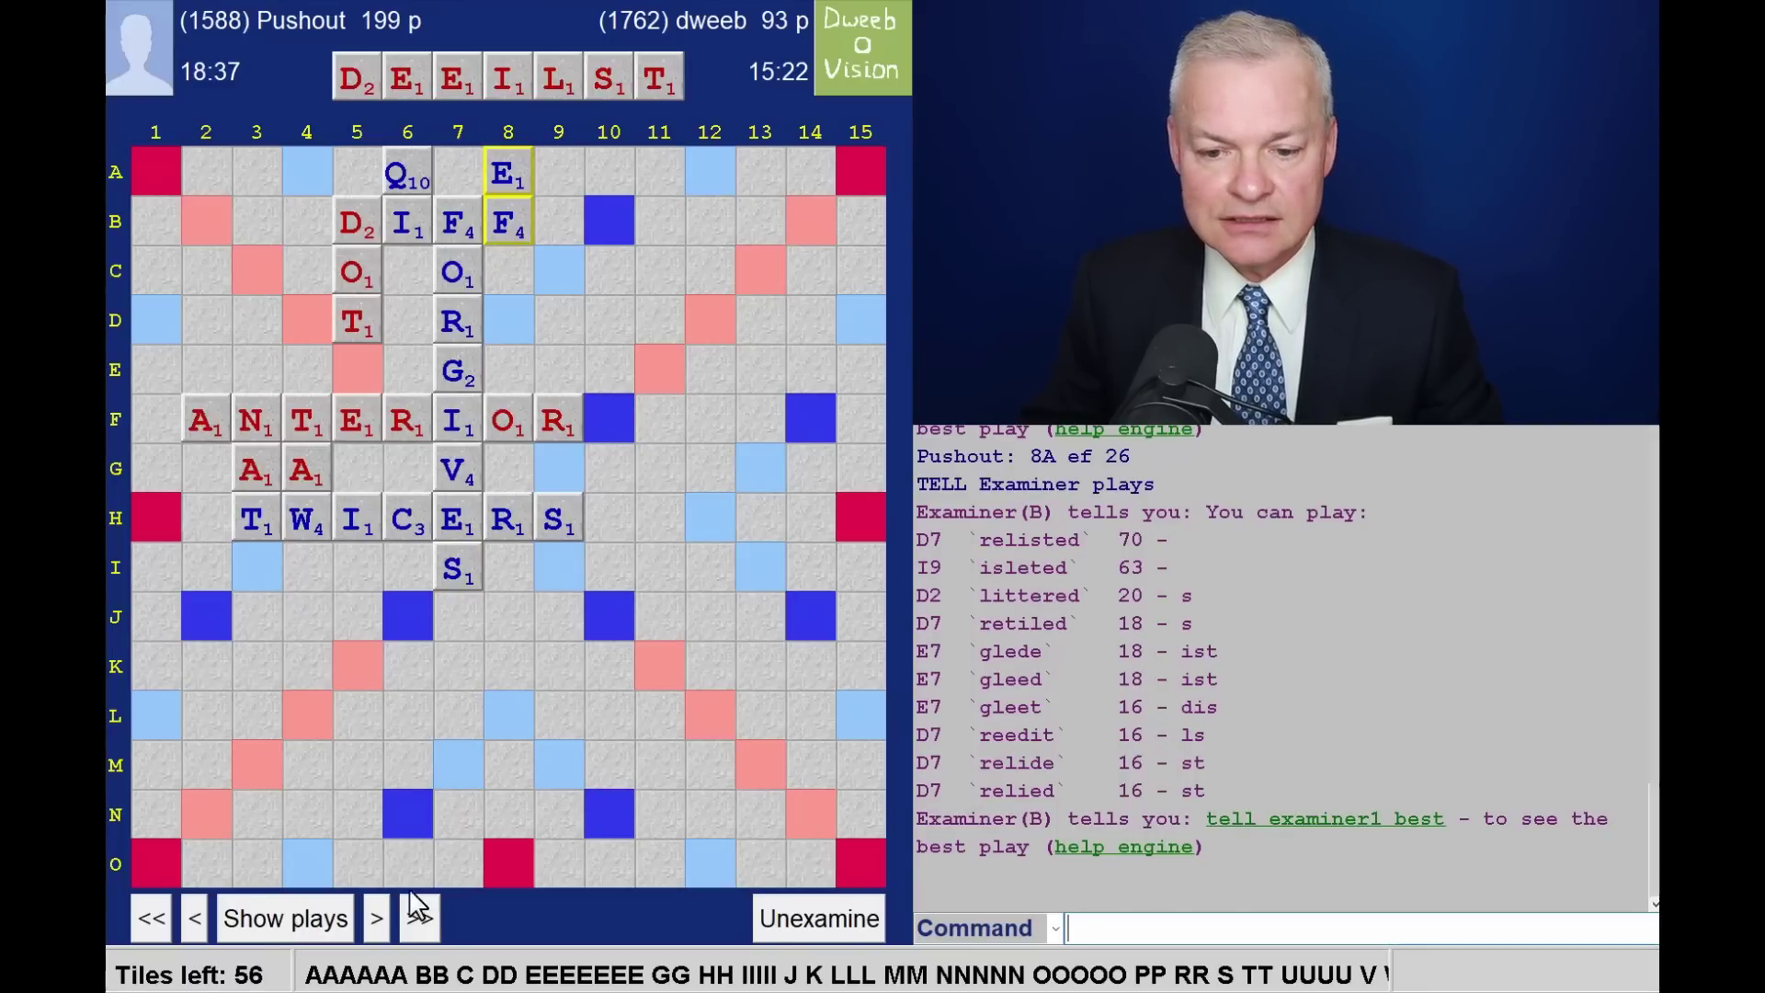
Advance to RELISTED at D7 and VERBAL at 13C, listing engine suggestions at each
{"action": "left_click", "coordinate": [377, 917]}
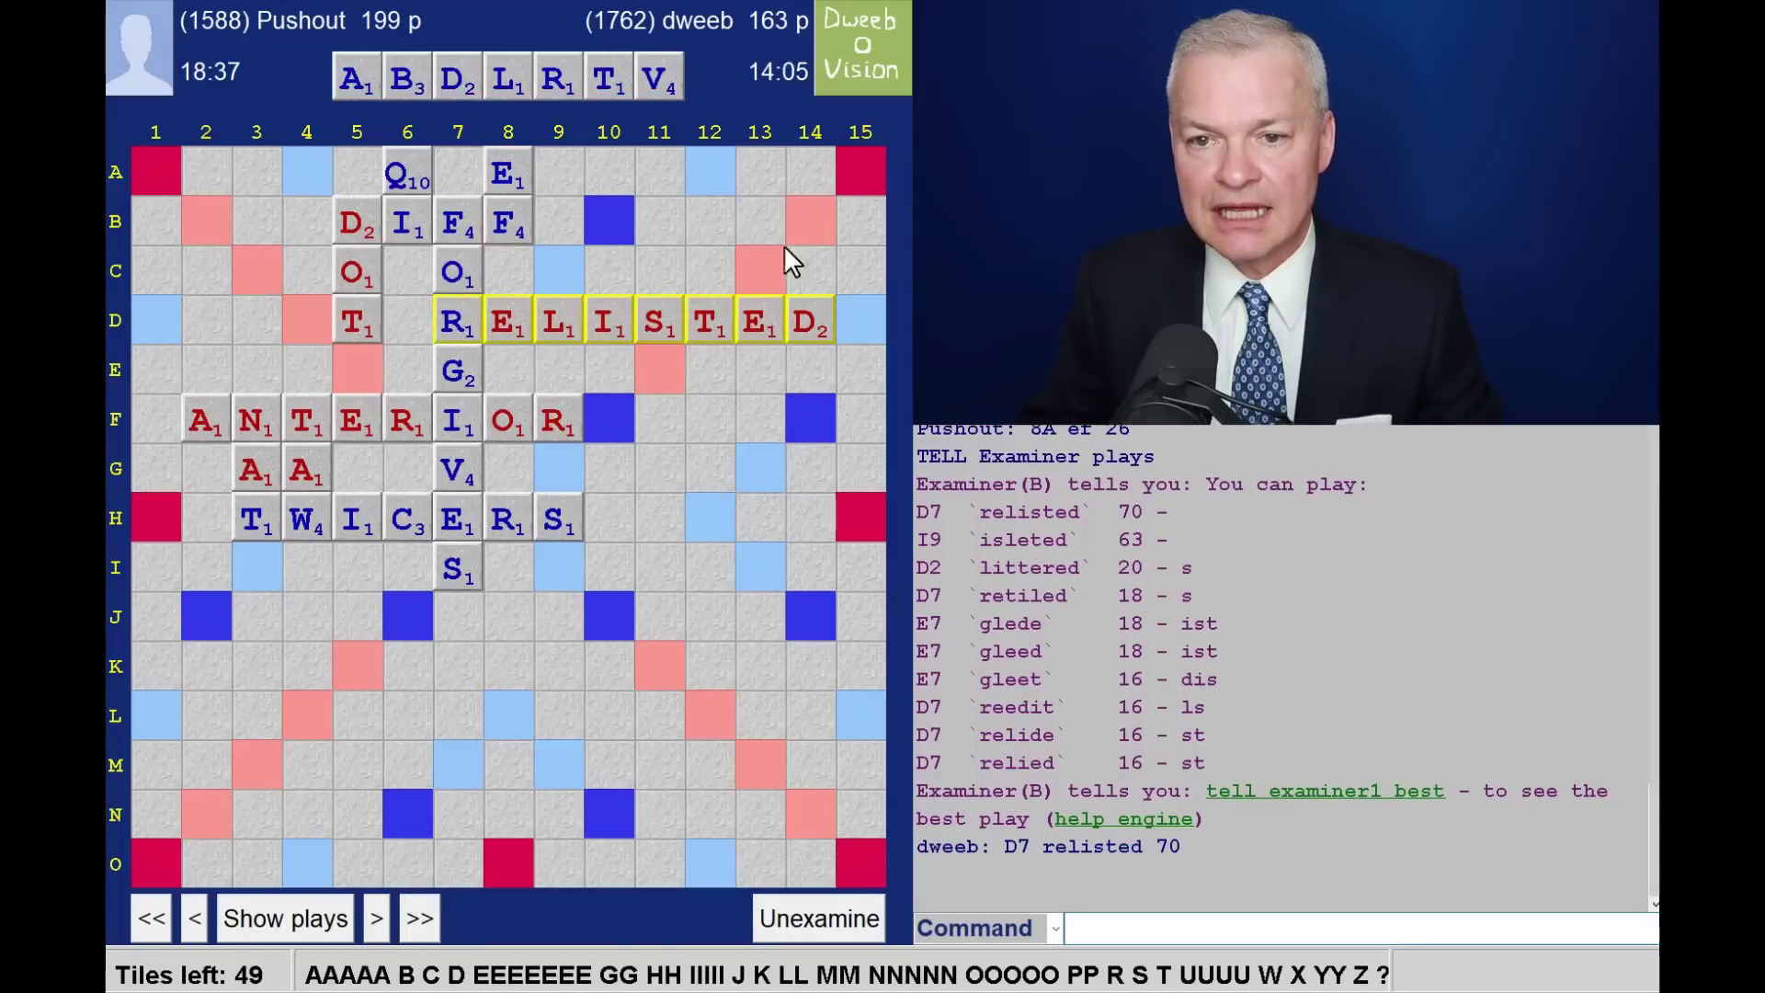
{"action": "left_click", "coordinate": [331, 919]}
{"action": "left_click", "coordinate": [376, 917]}
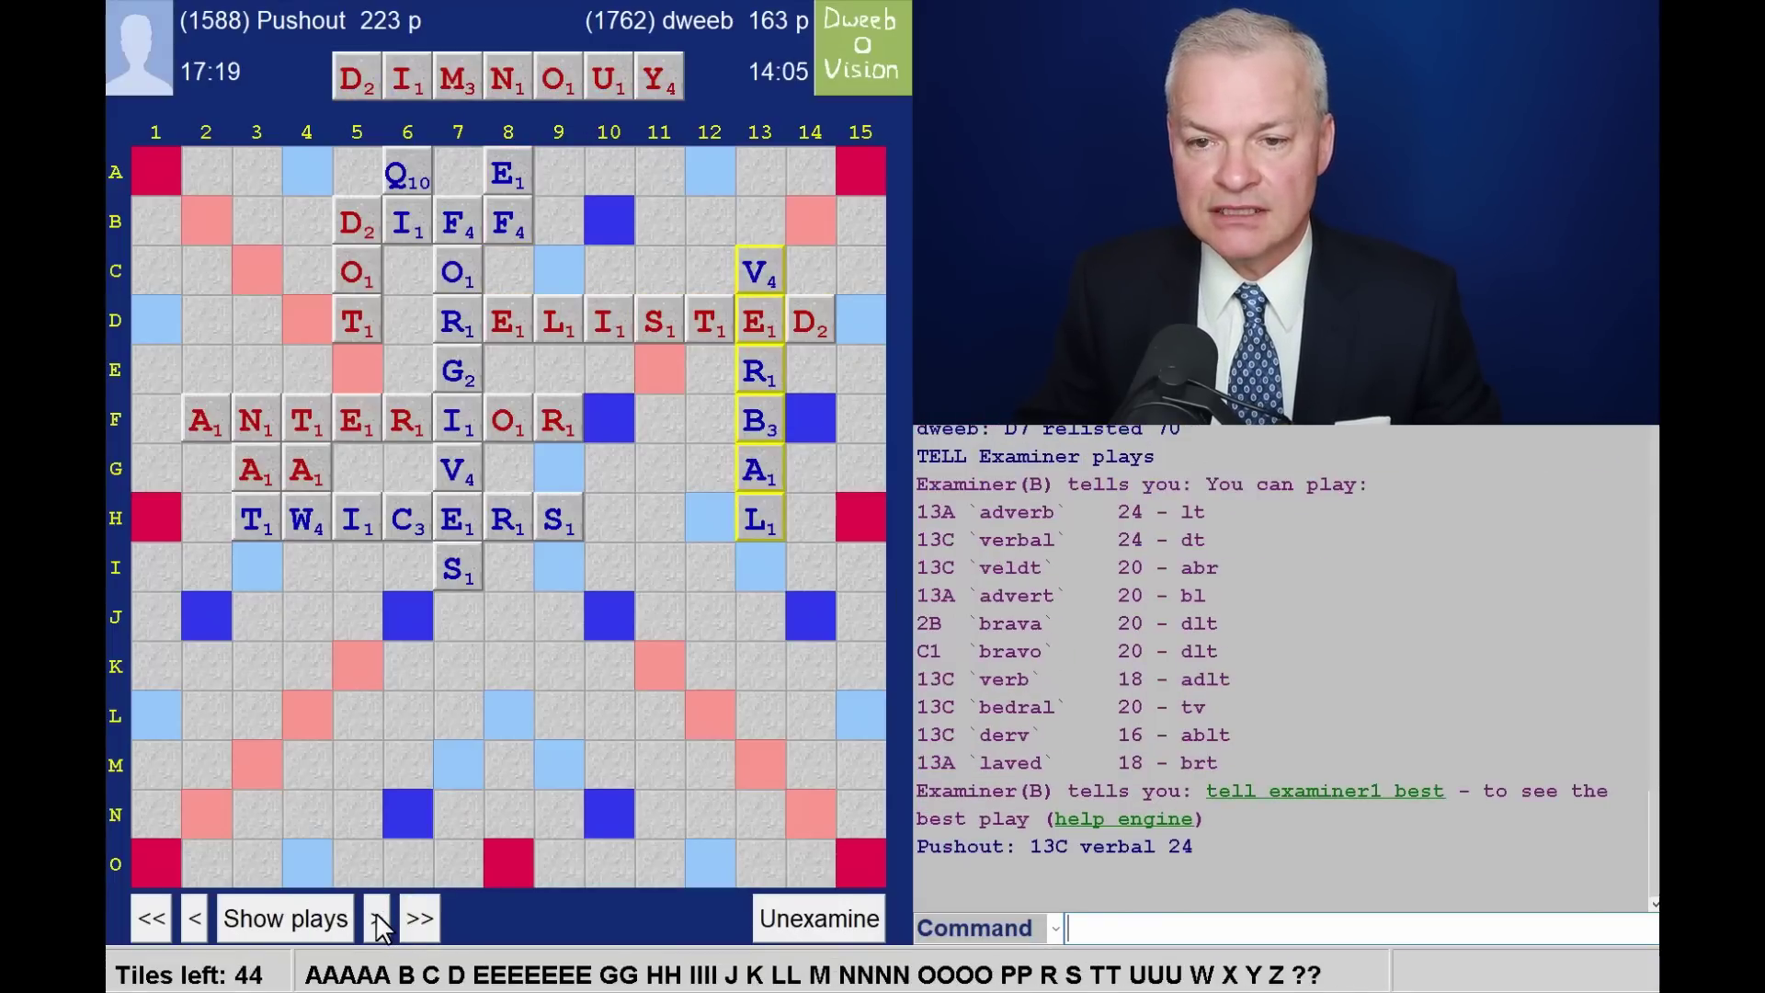
{"action": "left_click", "coordinate": [323, 921]}
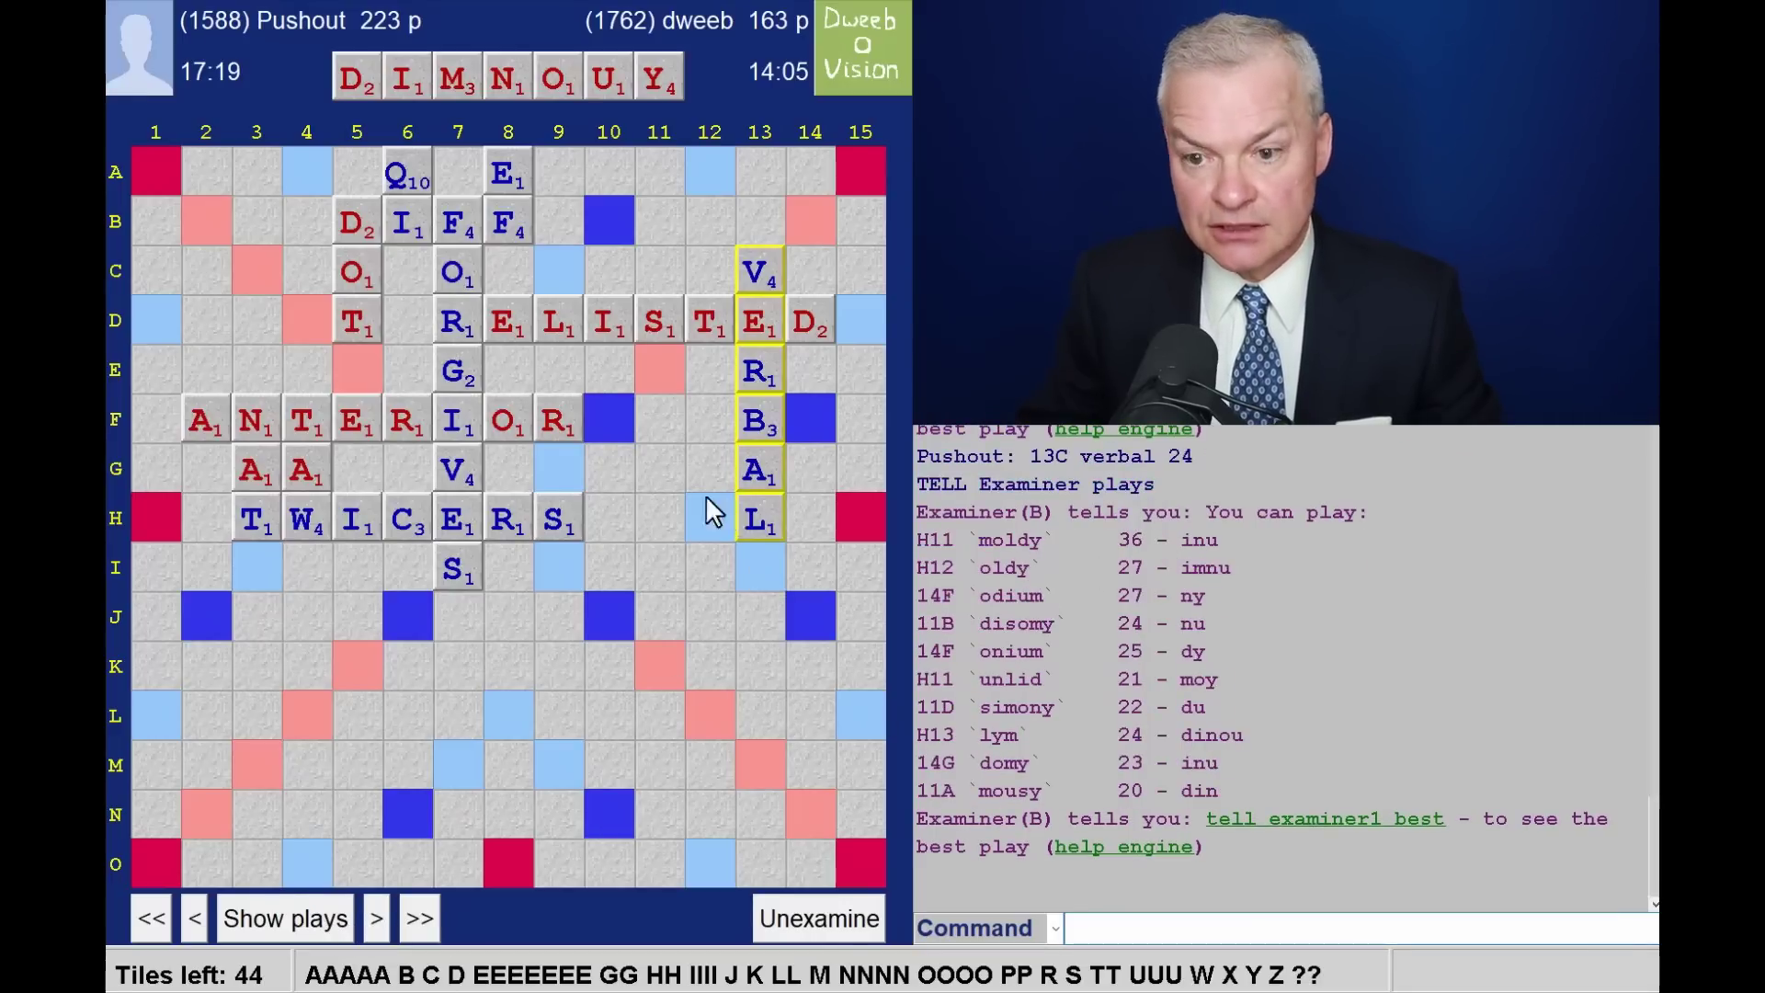
Step through MOLDY at H11 and YID at 14F to BOSUN in column 11
{"action": "left_click", "coordinate": [385, 930]}
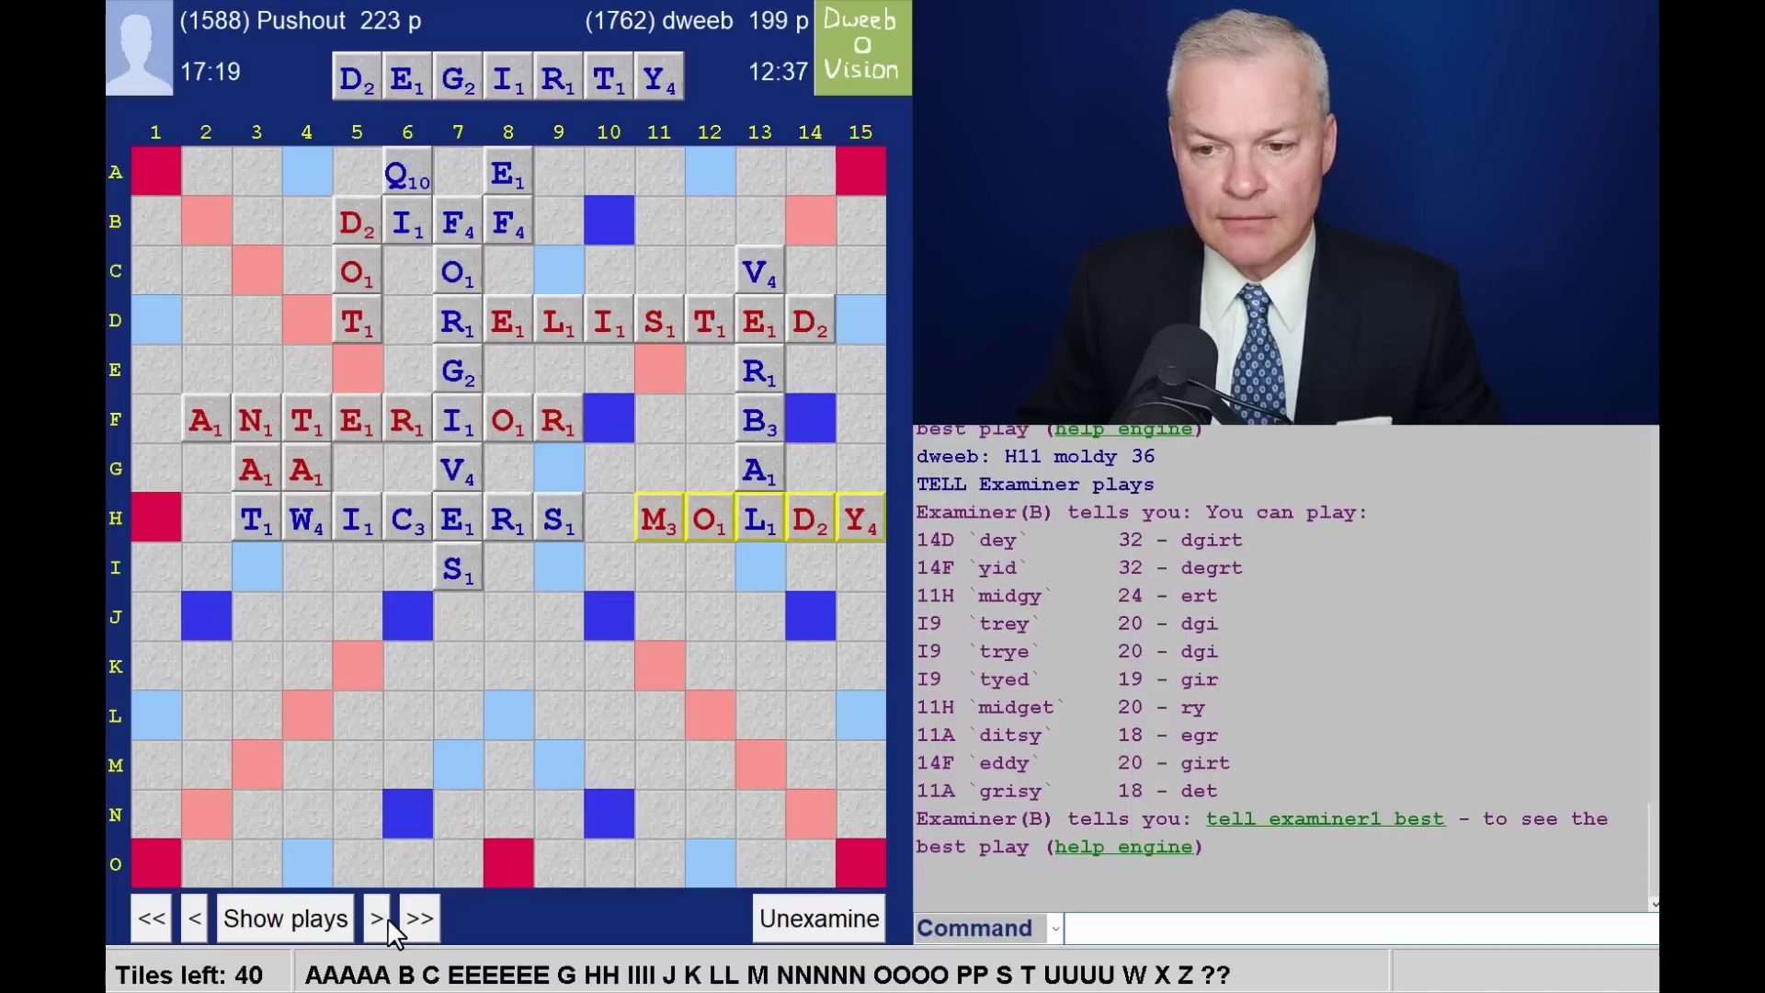
{"action": "left_click", "coordinate": [377, 916]}
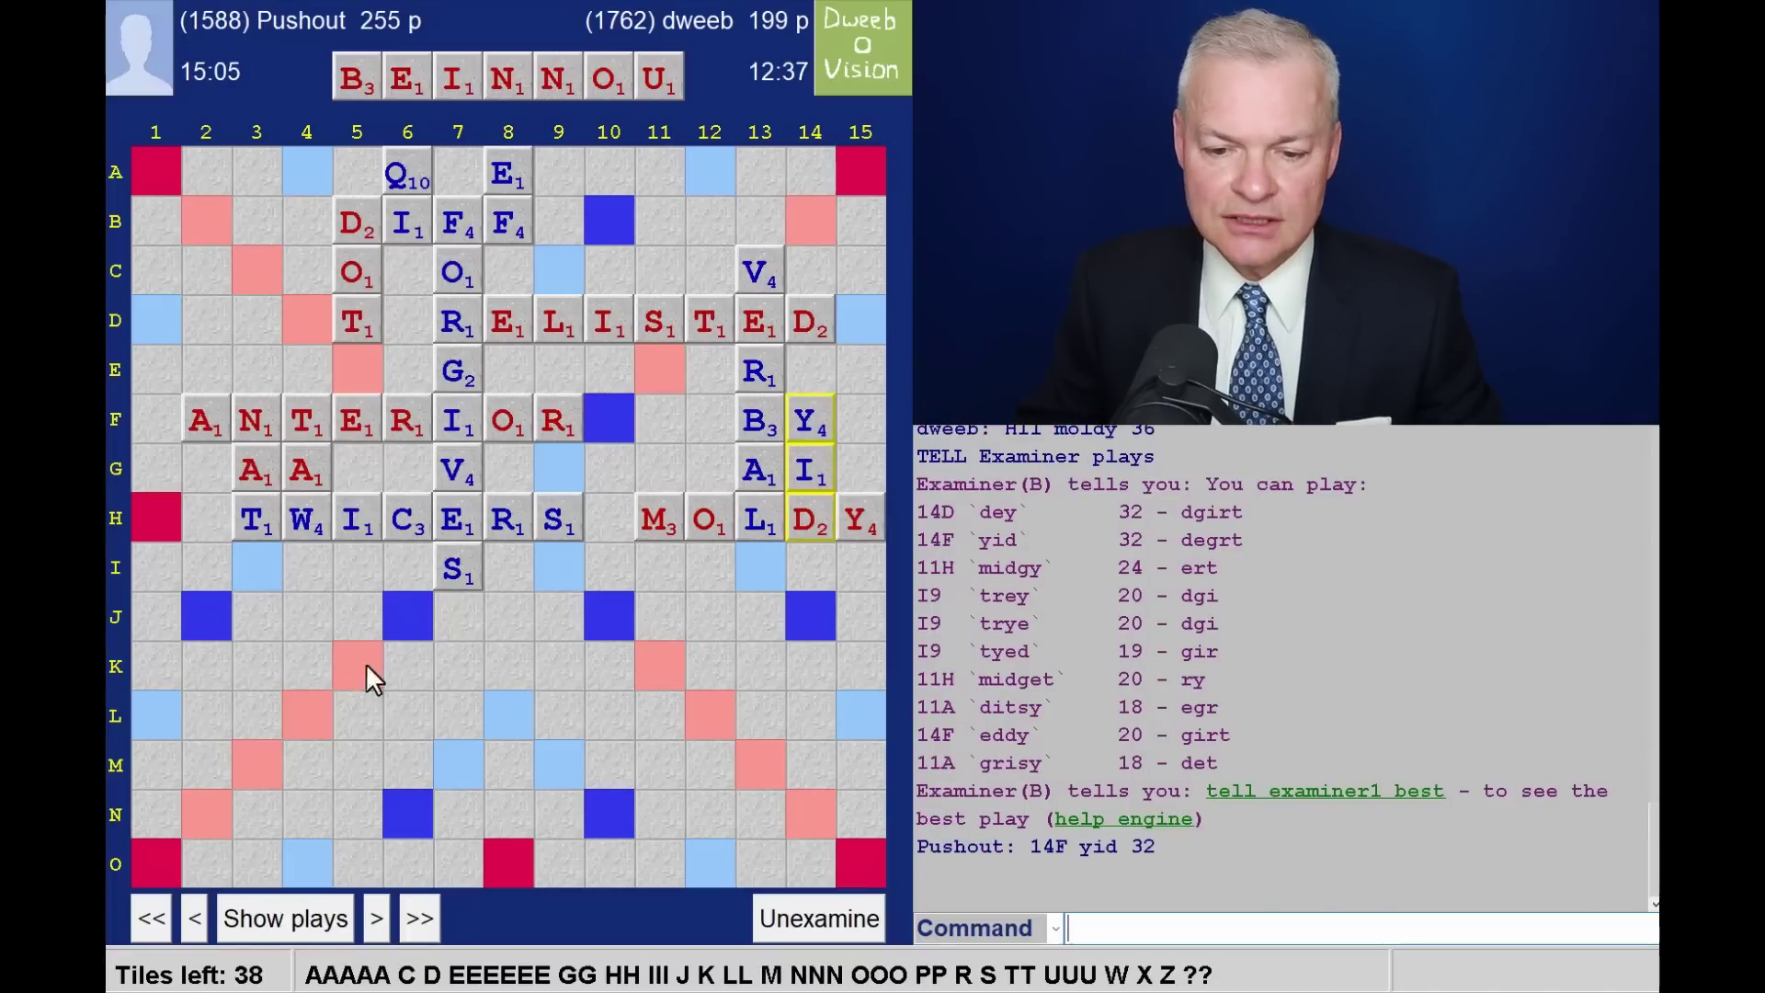
{"action": "left_click", "coordinate": [279, 936]}
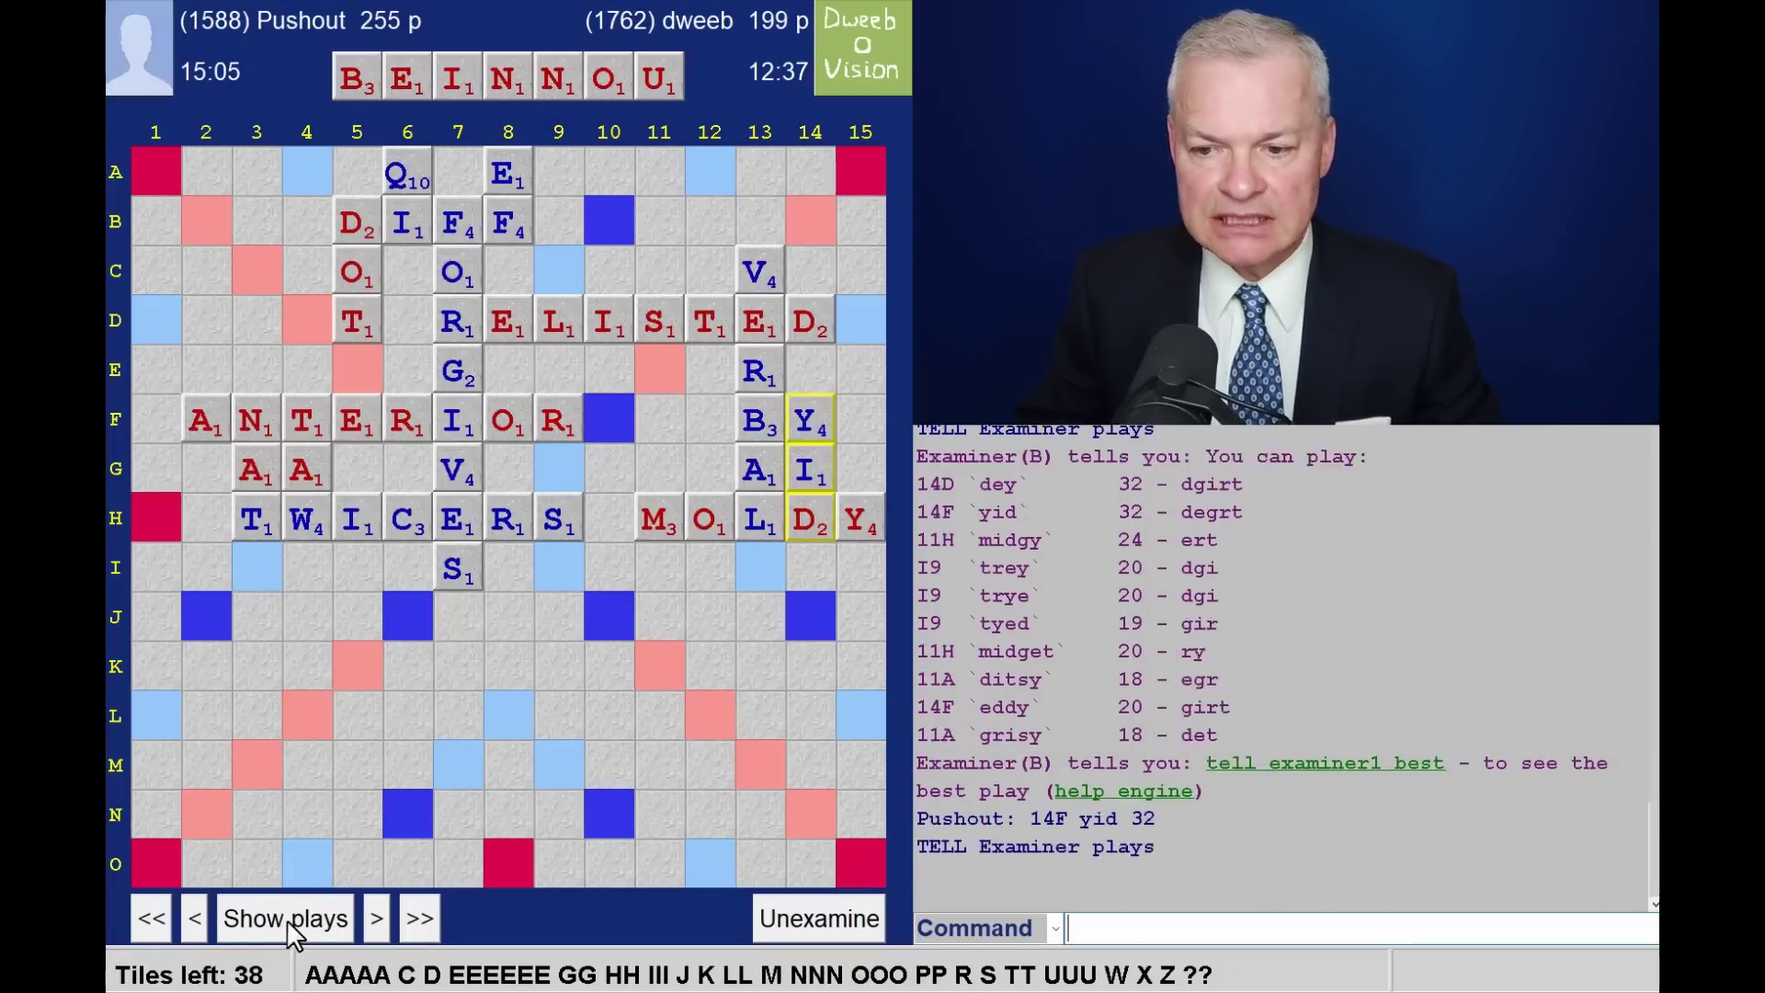
{"action": "left_click", "coordinate": [376, 919]}
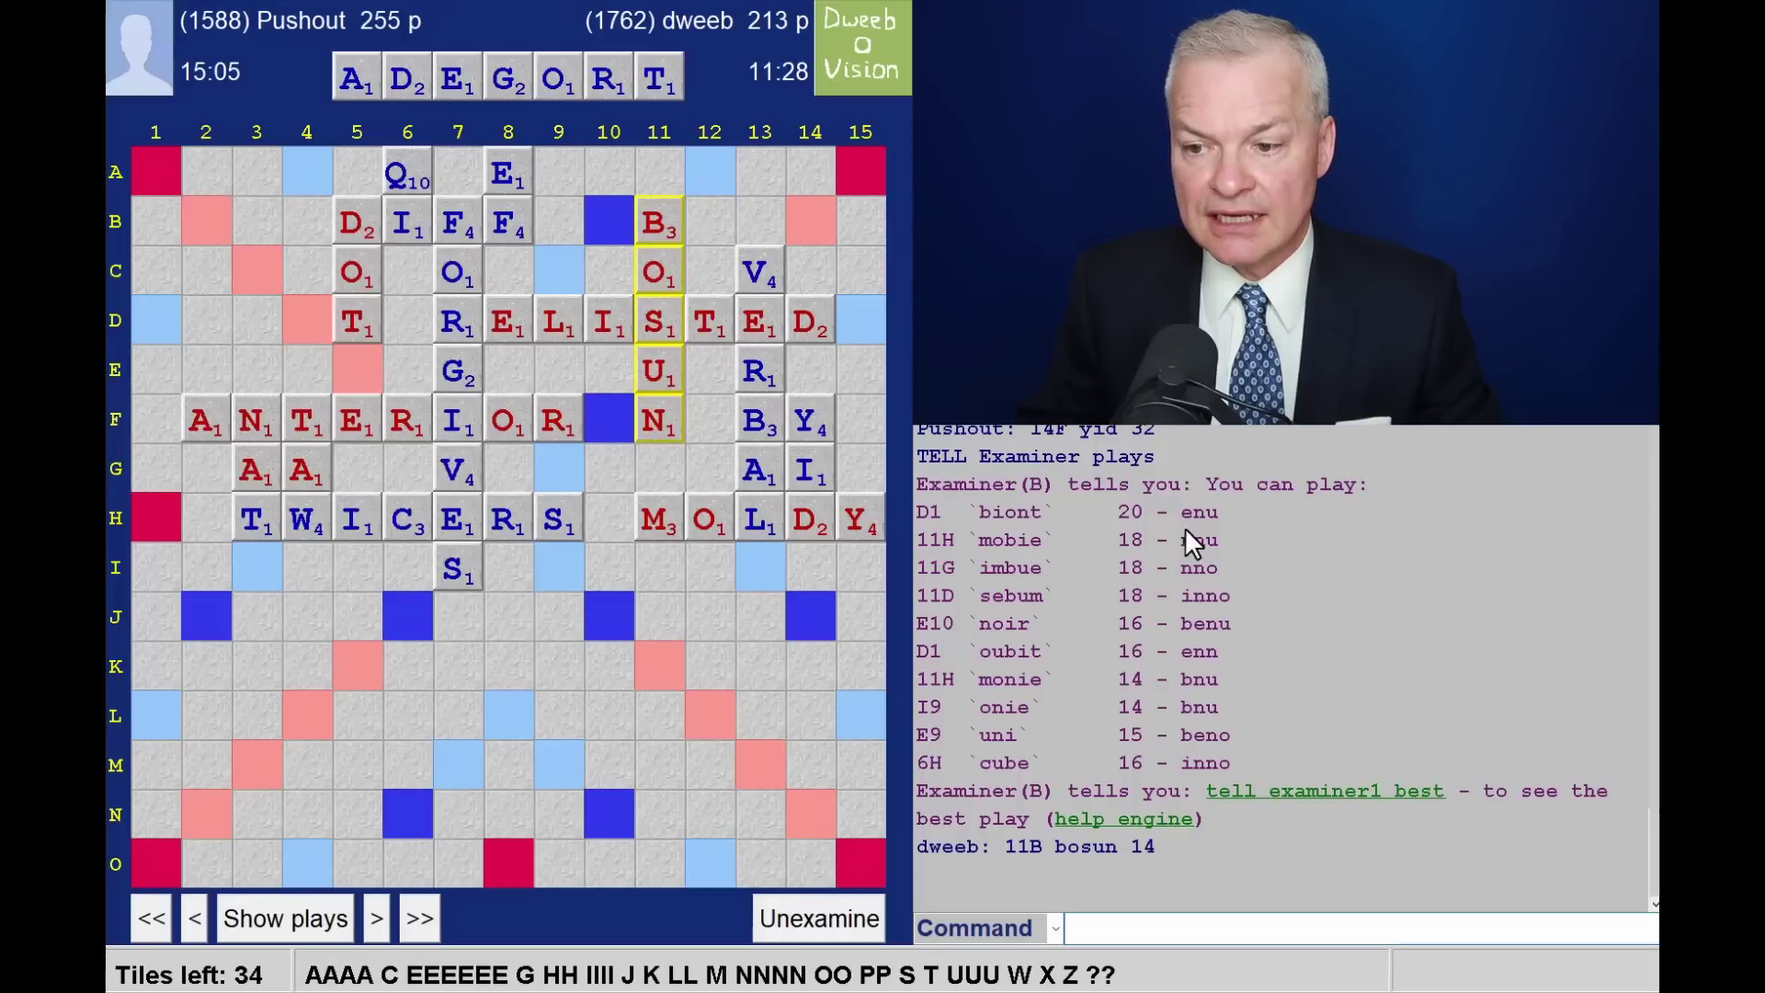
{"action": "left_click", "coordinate": [198, 918]}
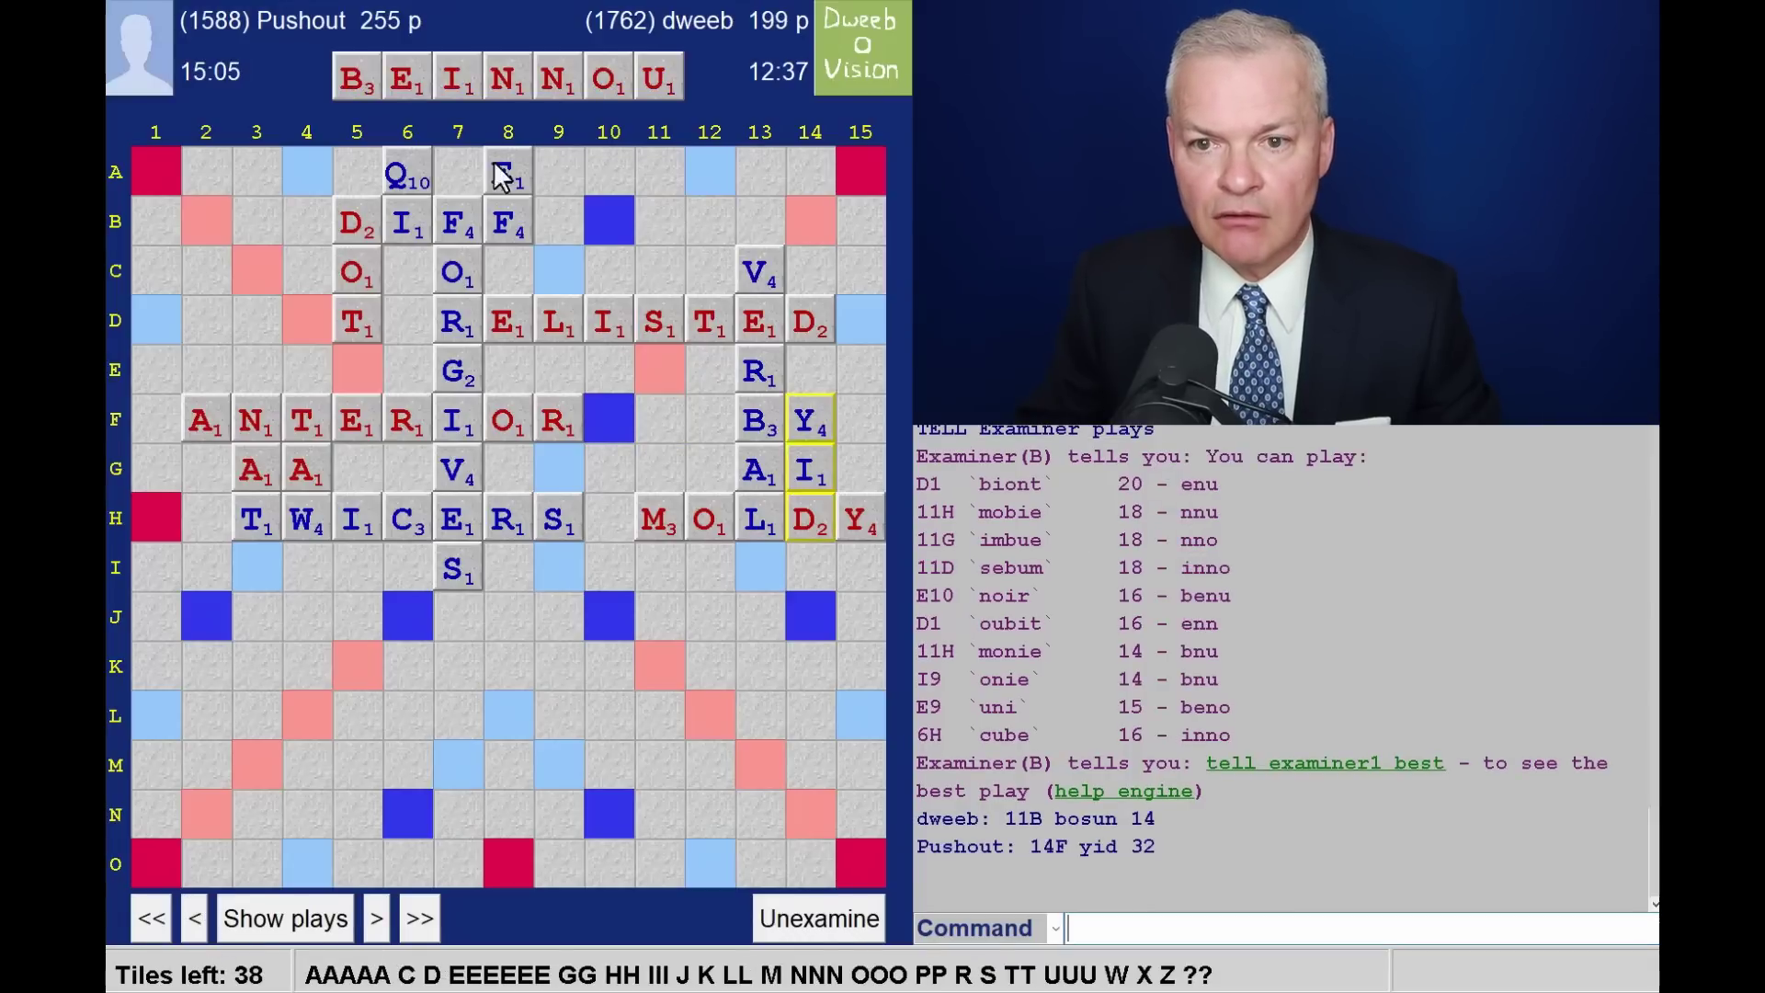
{"action": "left_click", "coordinate": [375, 918]}
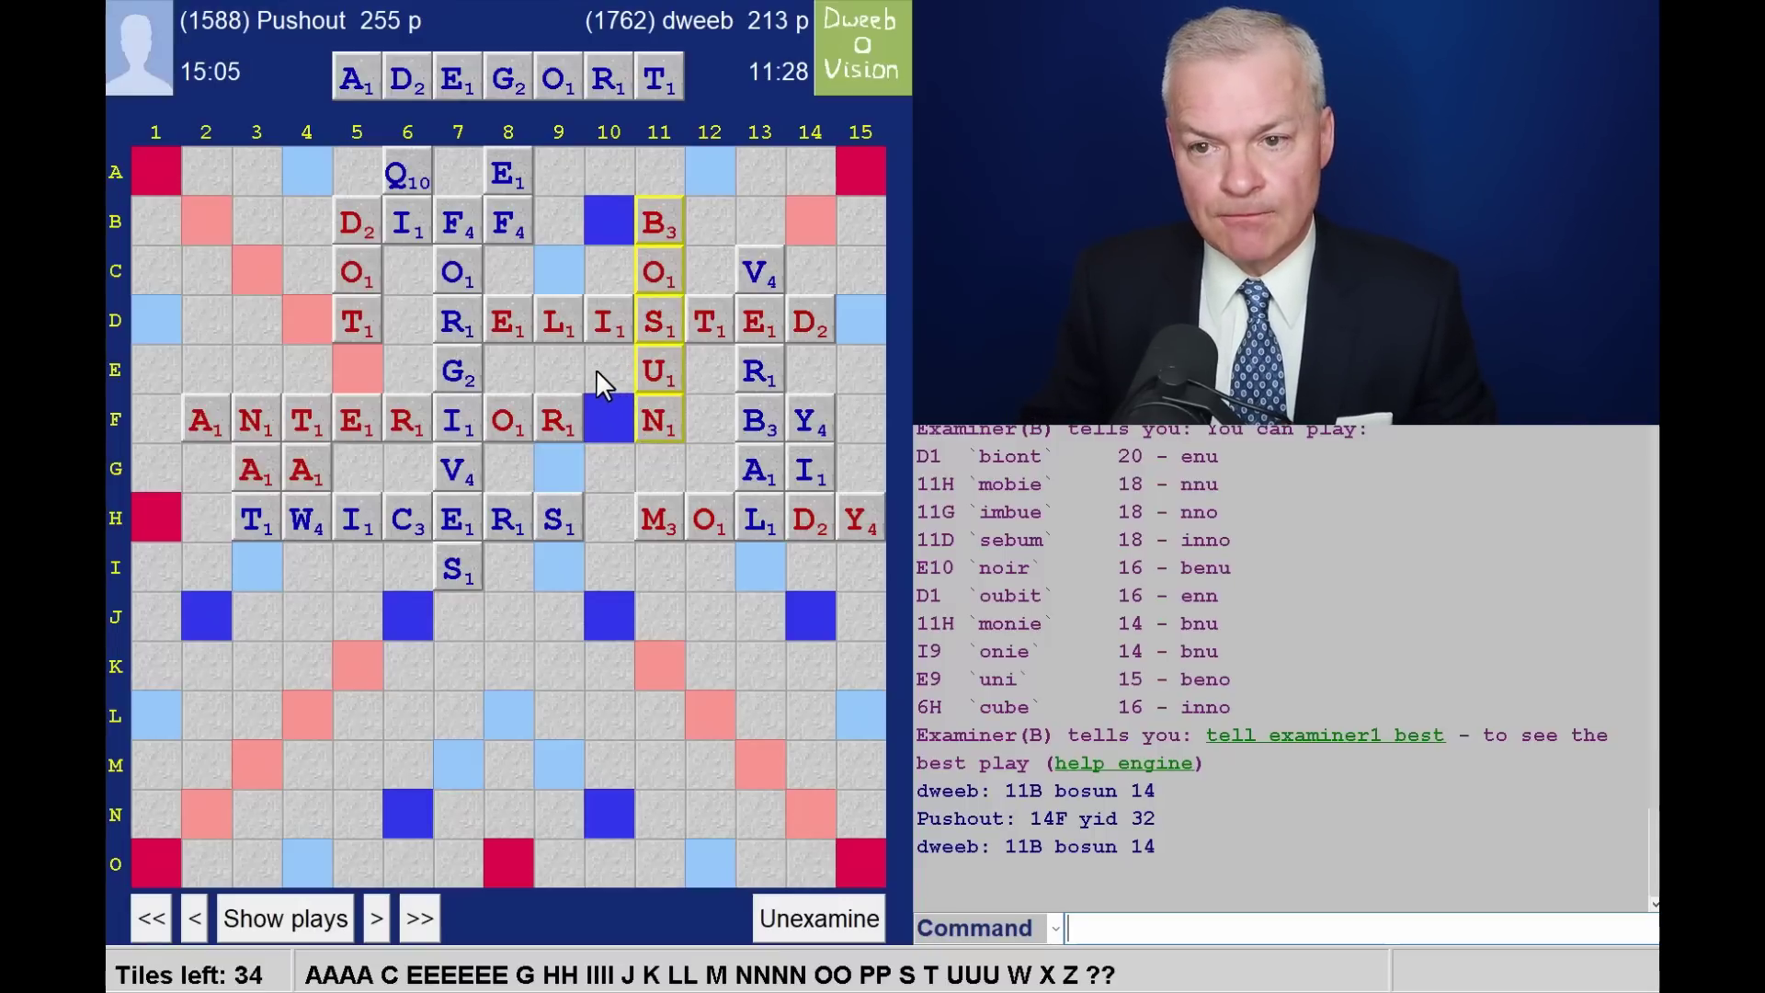
Check EILNOTZ suggestions, step to GOT at D3, then ZO at 10A and list AADEGRT suggestions
{"action": "left_click", "coordinate": [282, 921]}
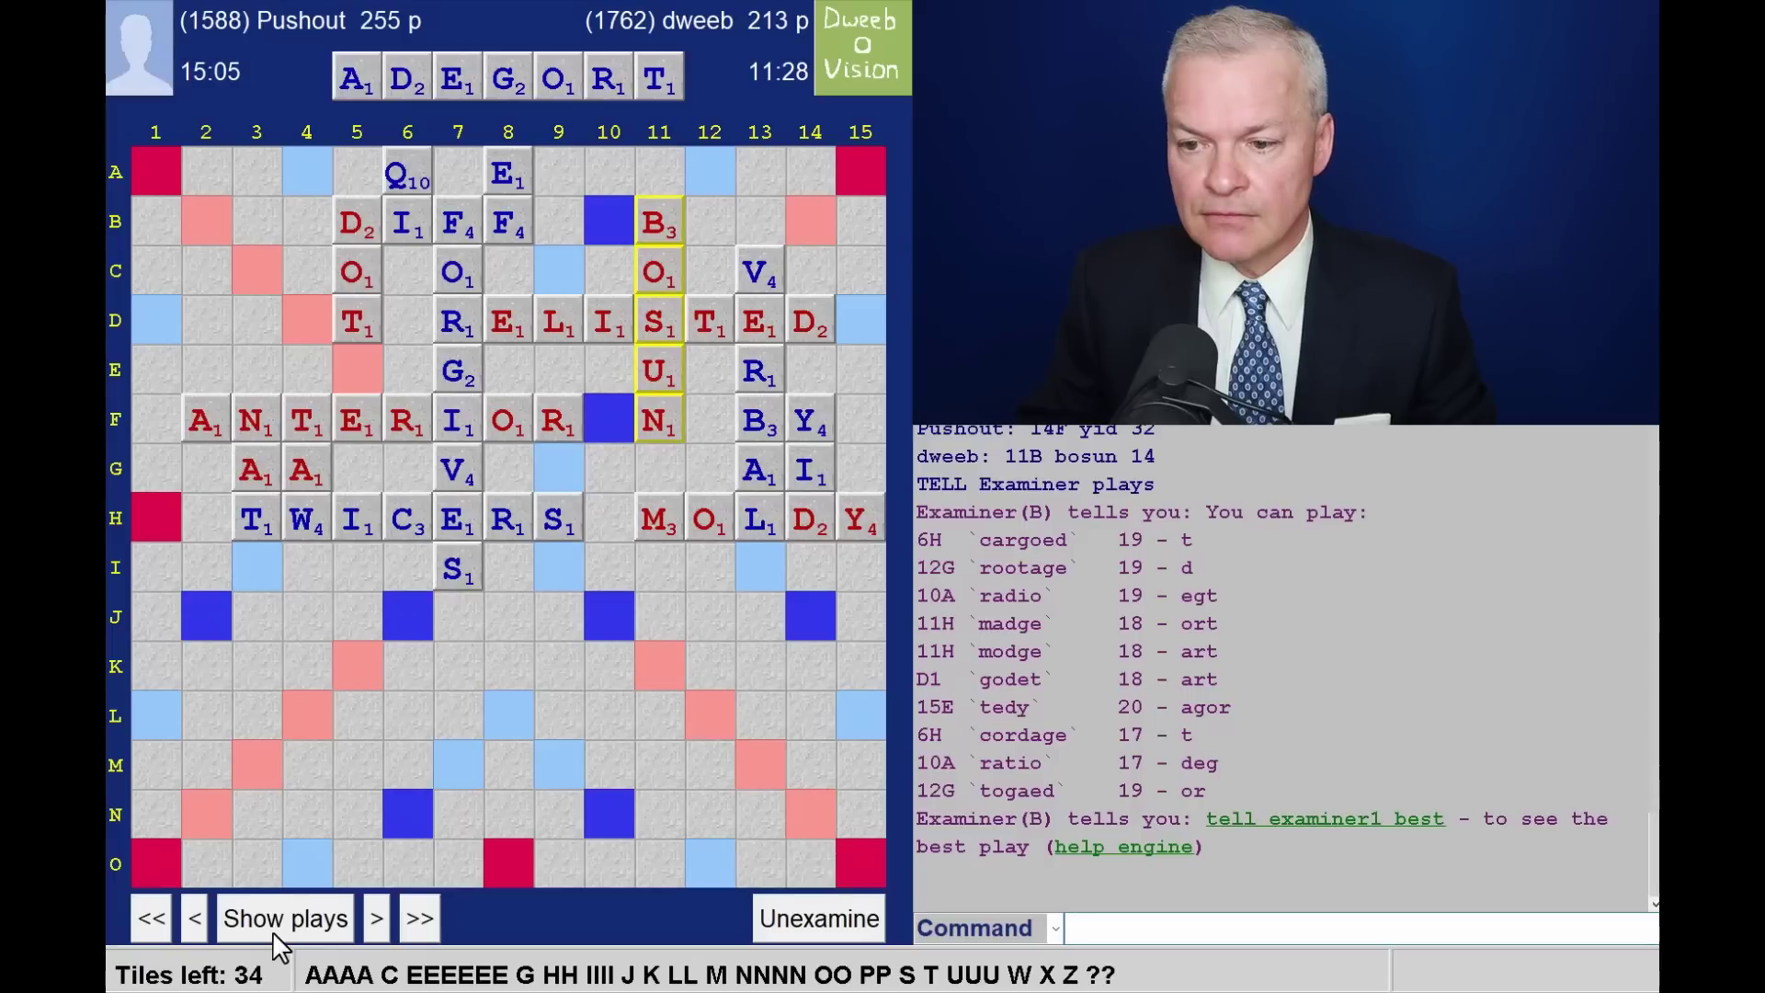
{"action": "left_click", "coordinate": [372, 918]}
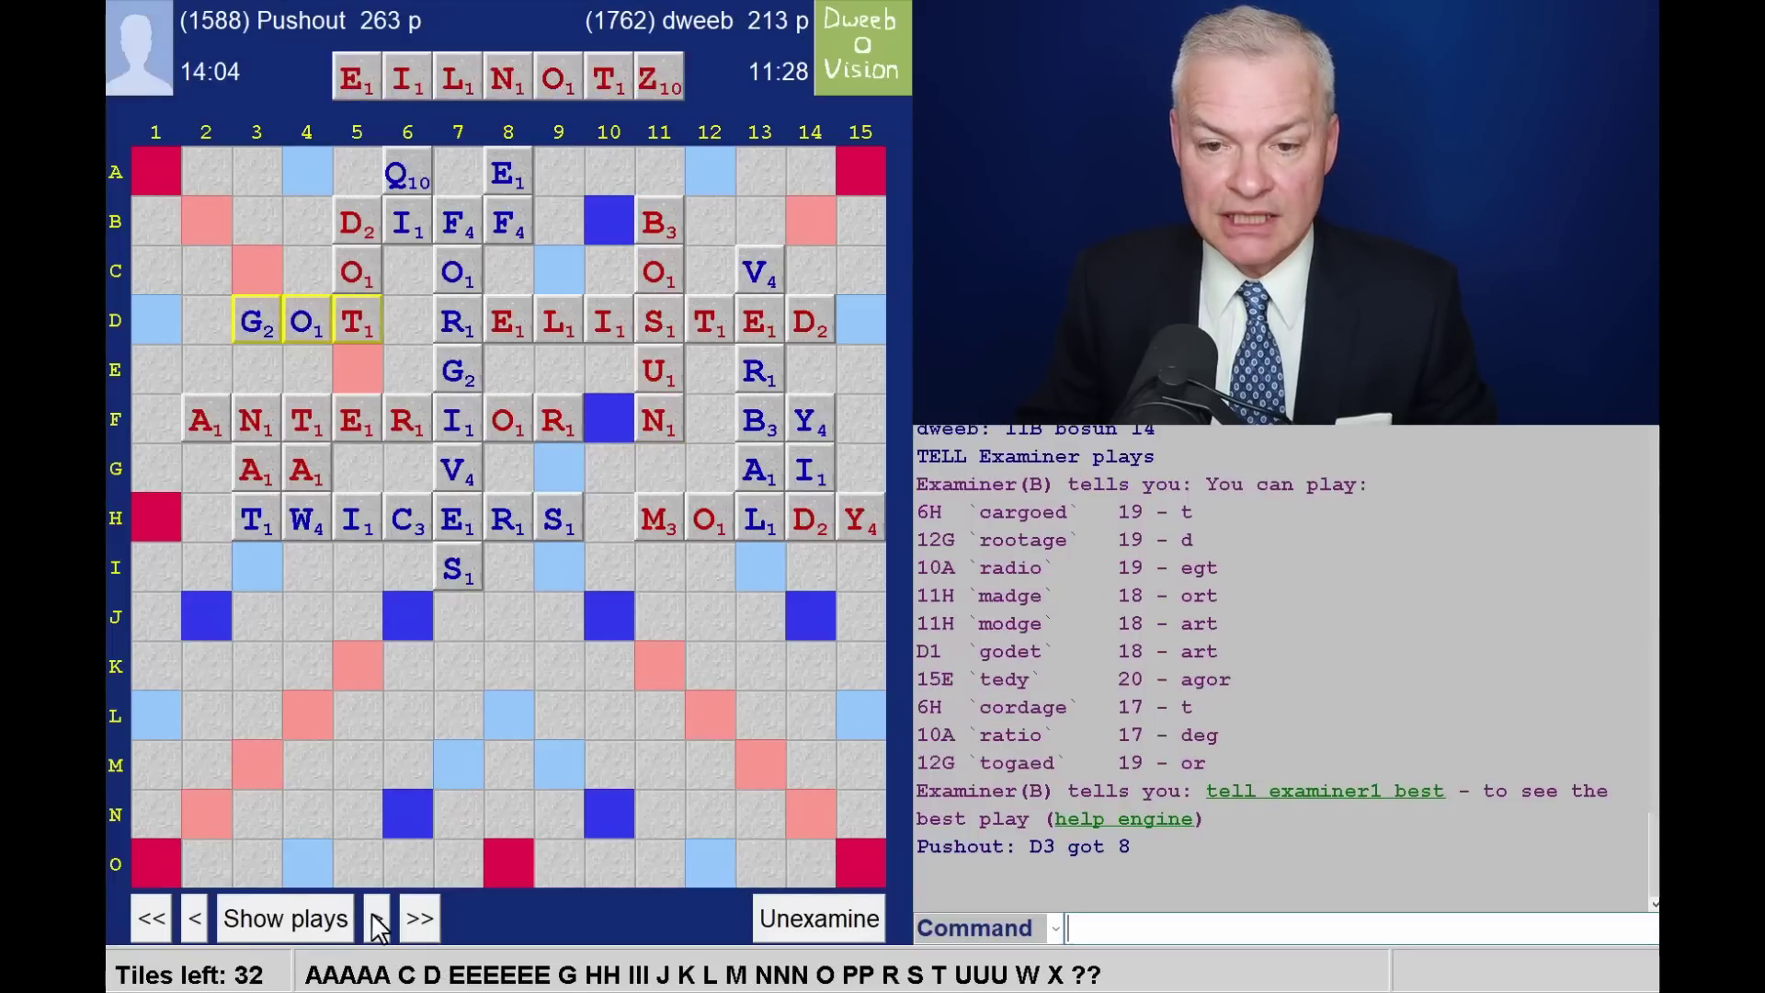
{"action": "left_click", "coordinate": [196, 917]}
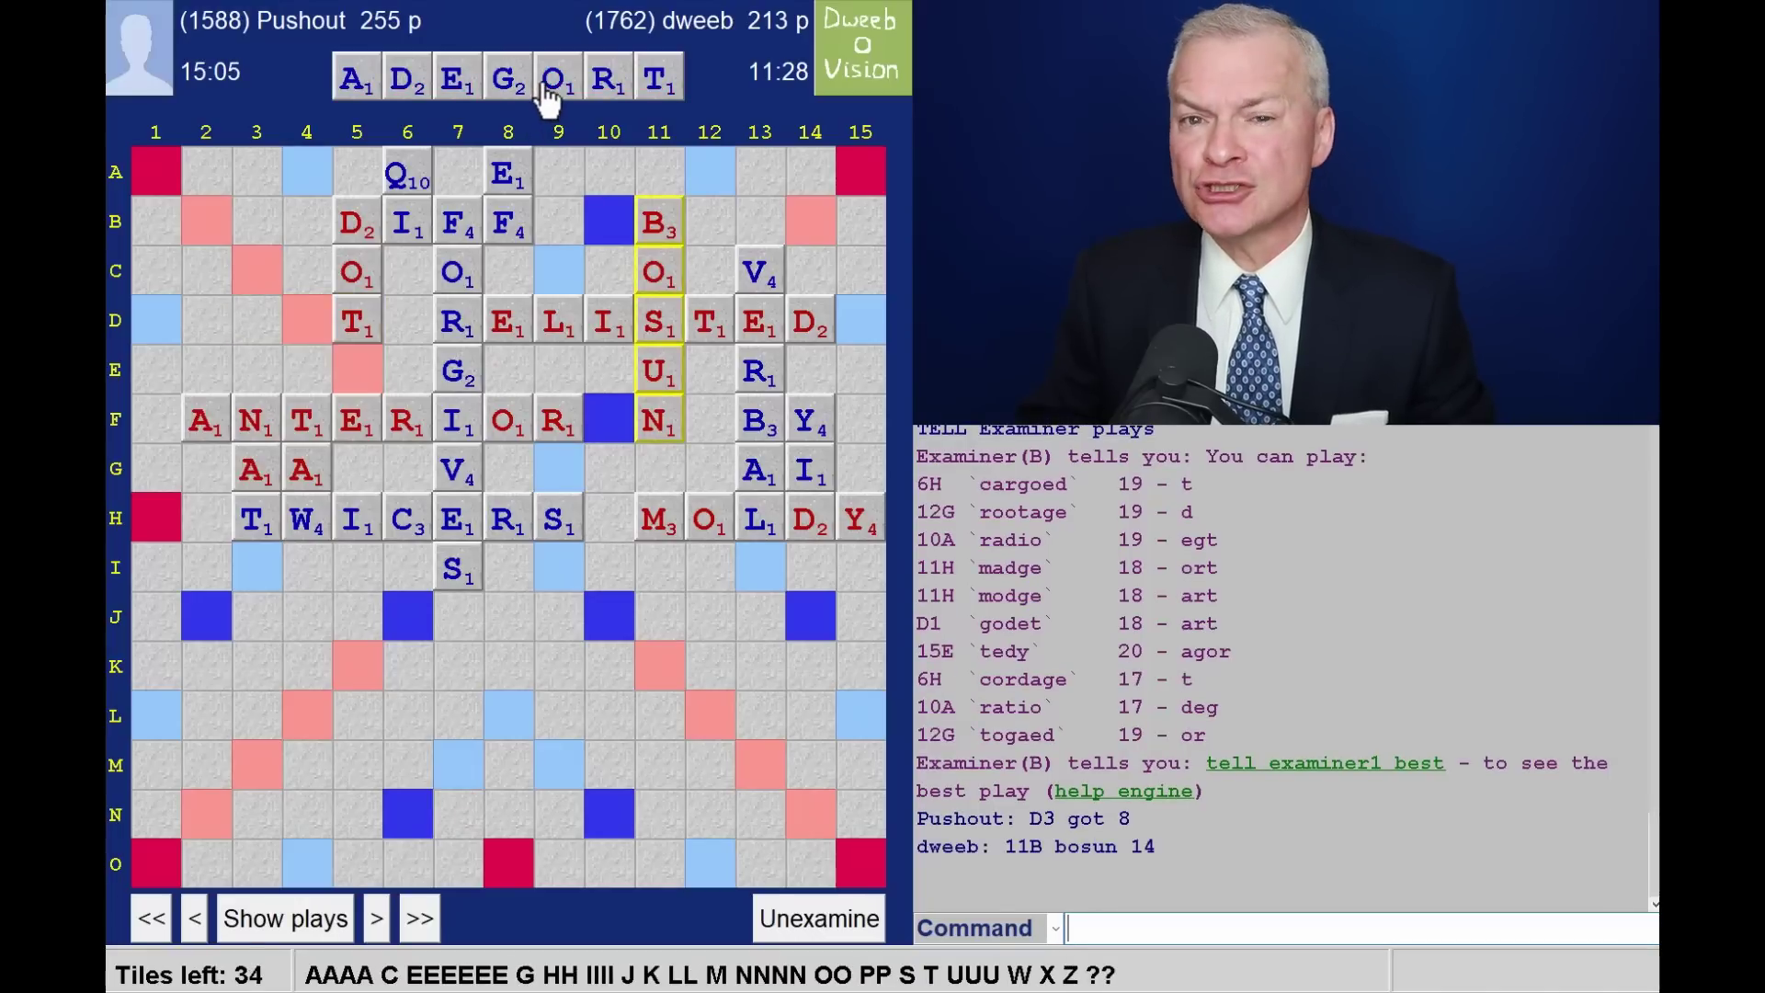
{"action": "left_click", "coordinate": [377, 918]}
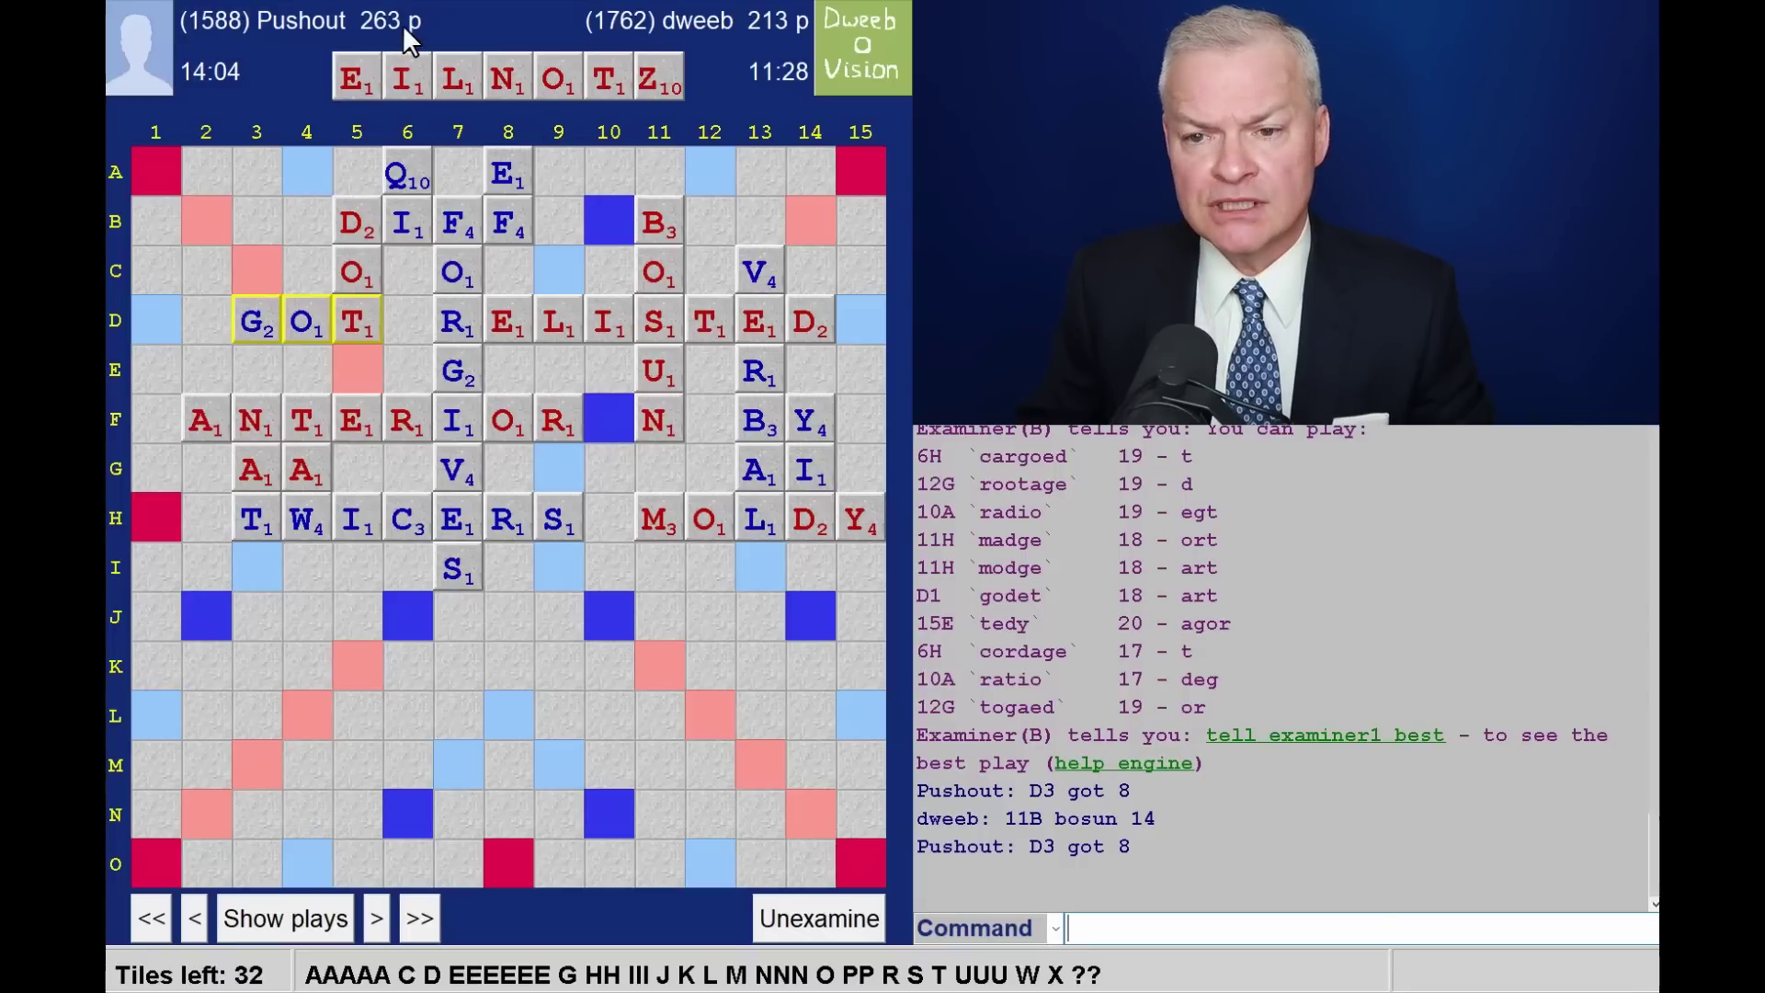
{"action": "left_click", "coordinate": [293, 926]}
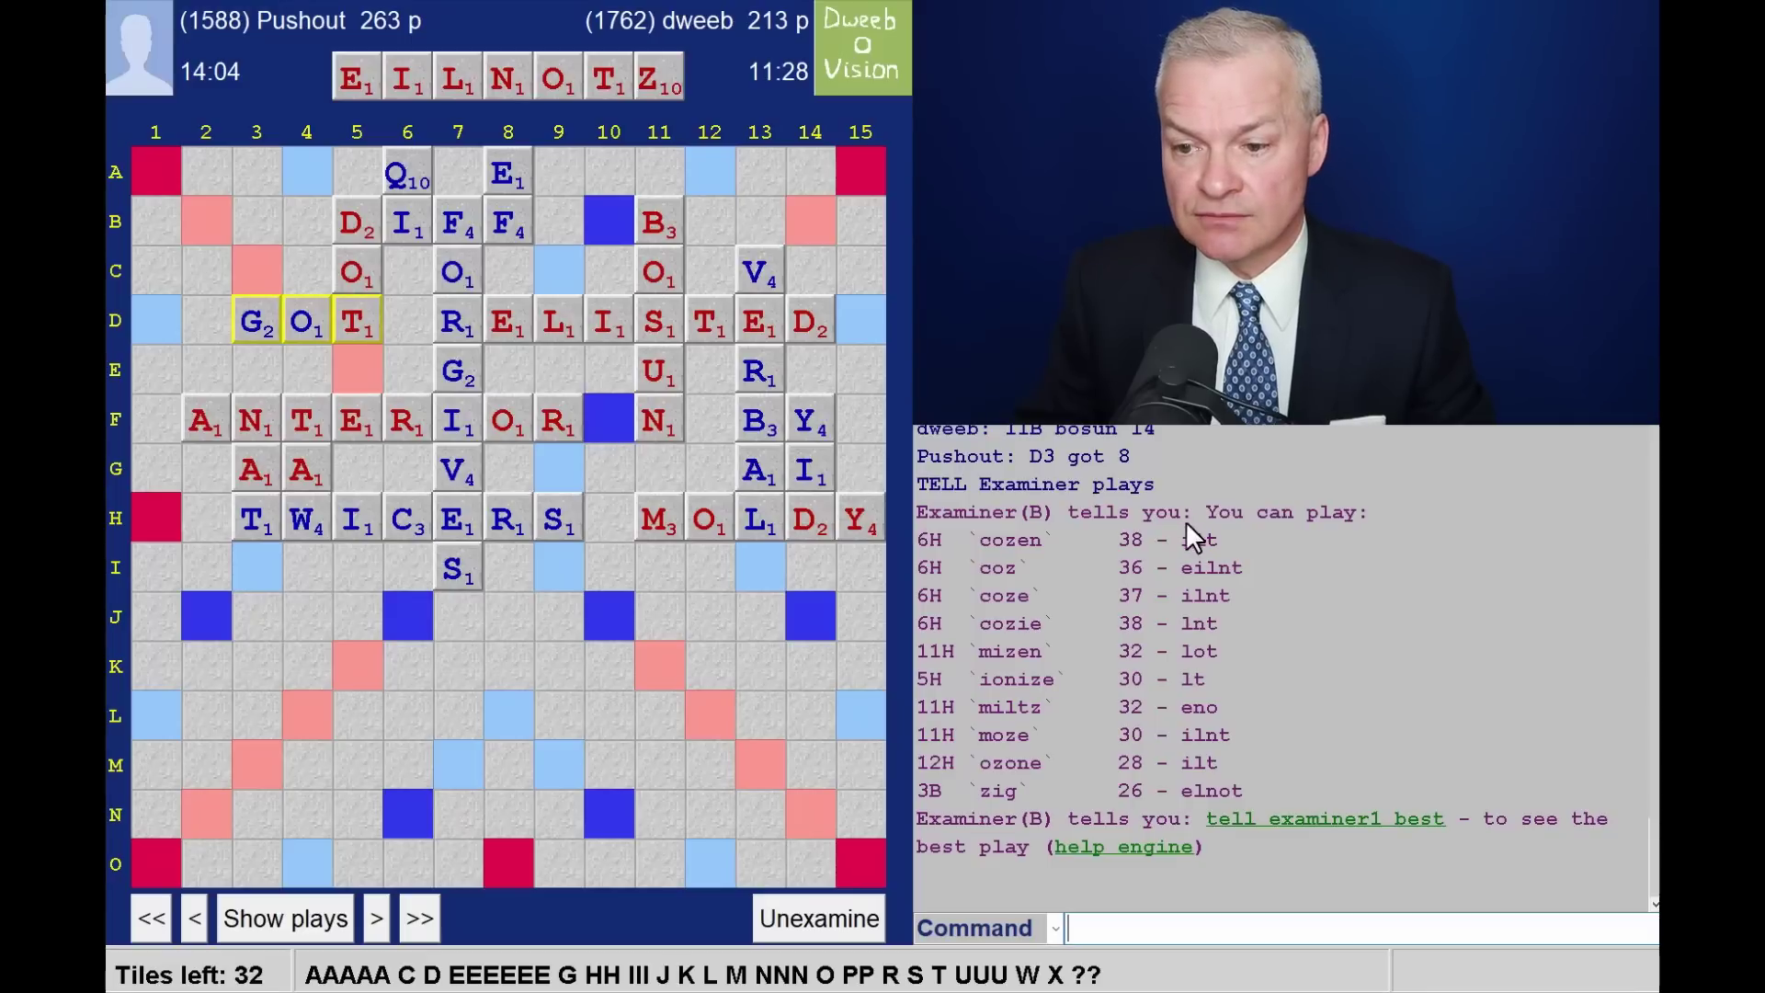
{"action": "left_click", "coordinate": [381, 910]}
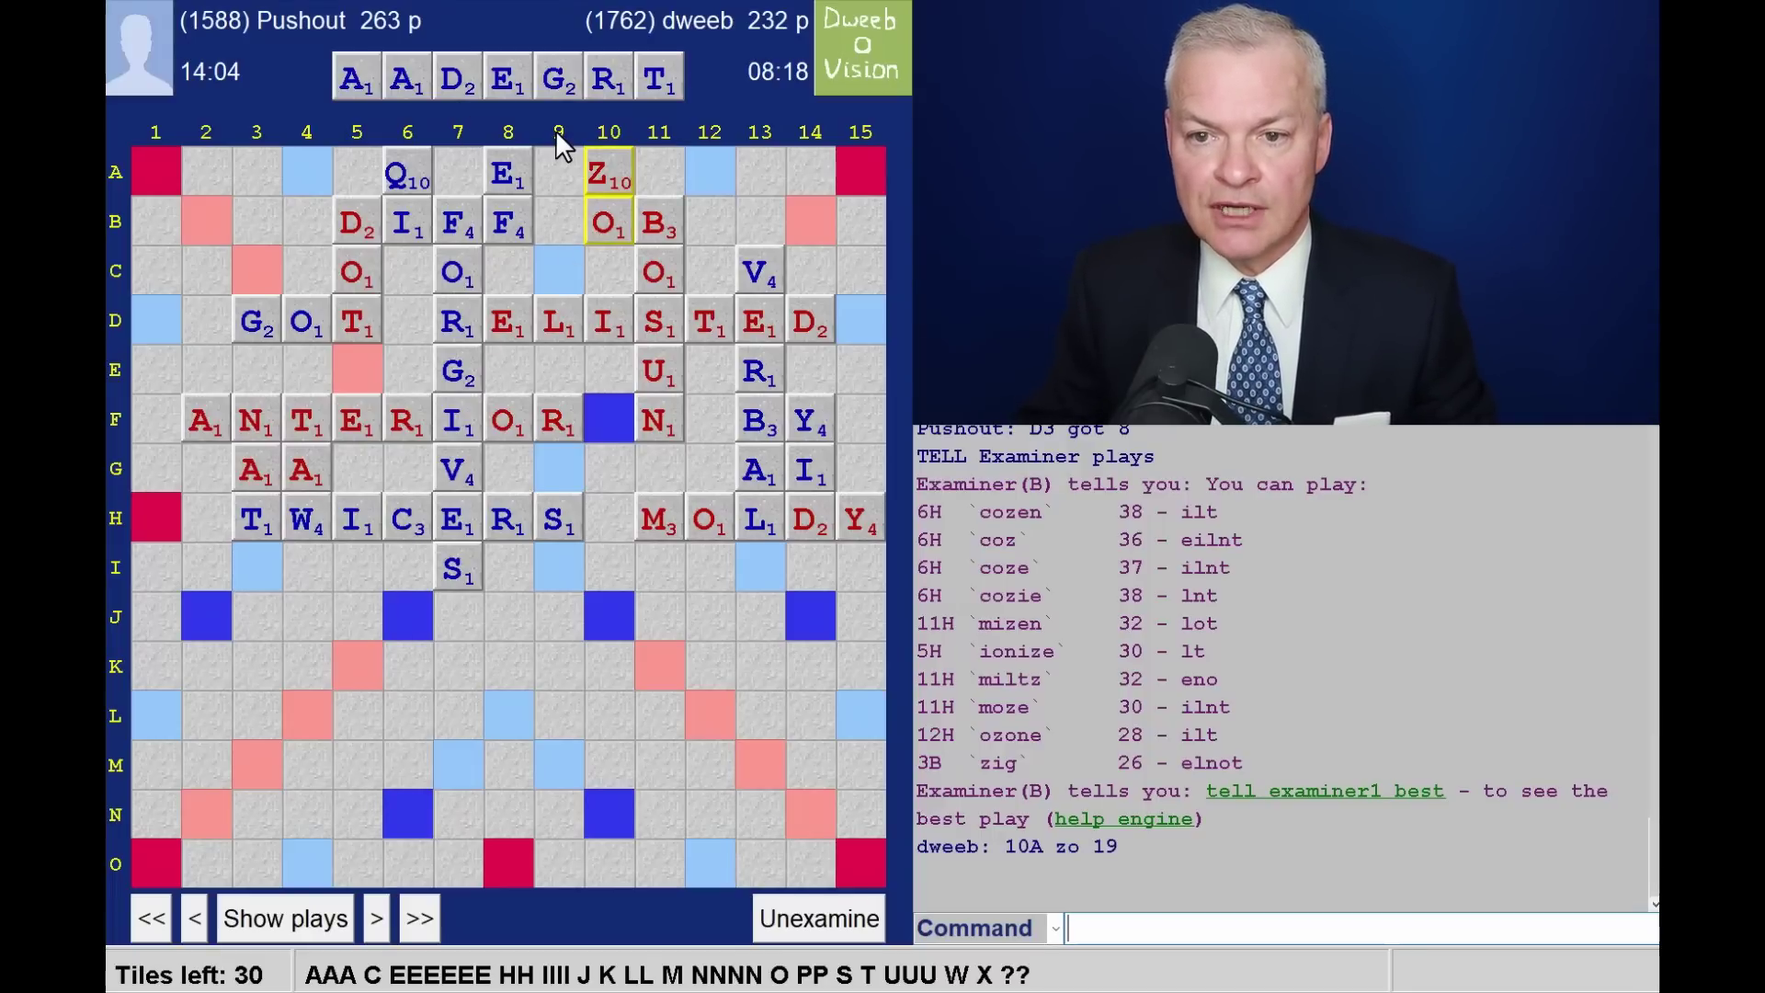
{"action": "left_click", "coordinate": [311, 933]}
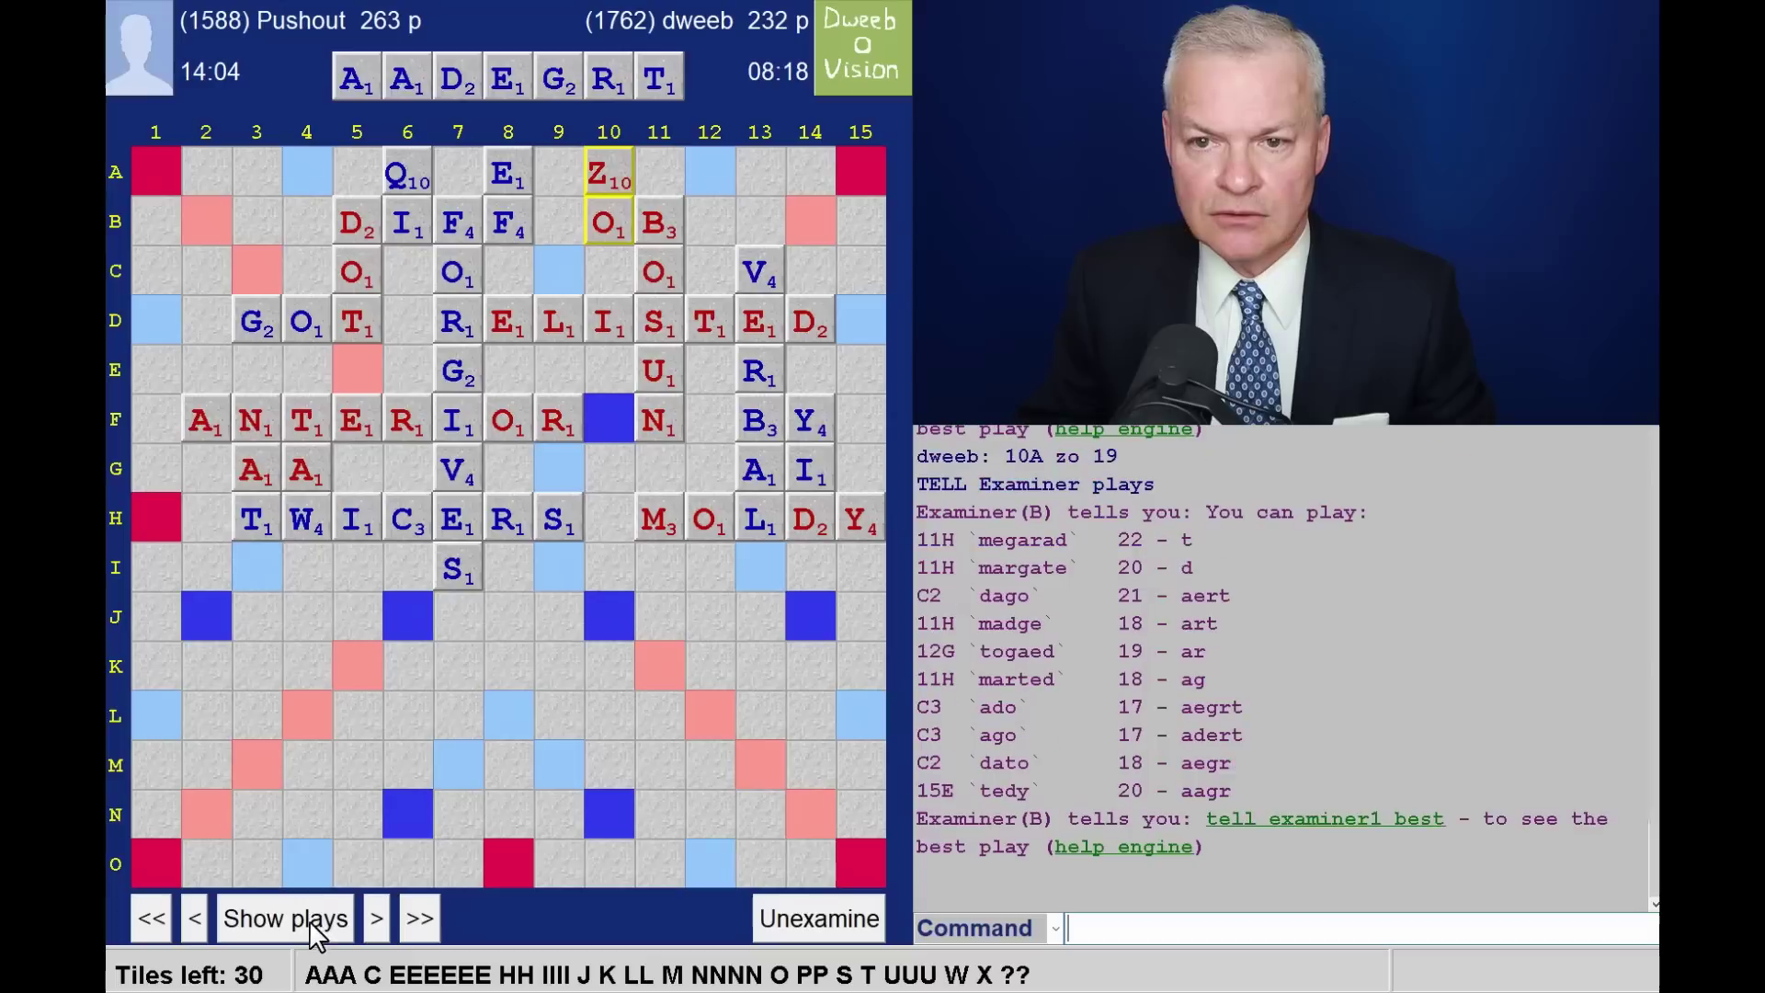
Step to Pushout's AGO at C3, list its suggestions, then advance to SELENITE at 9H
{"action": "left_click", "coordinate": [373, 918]}
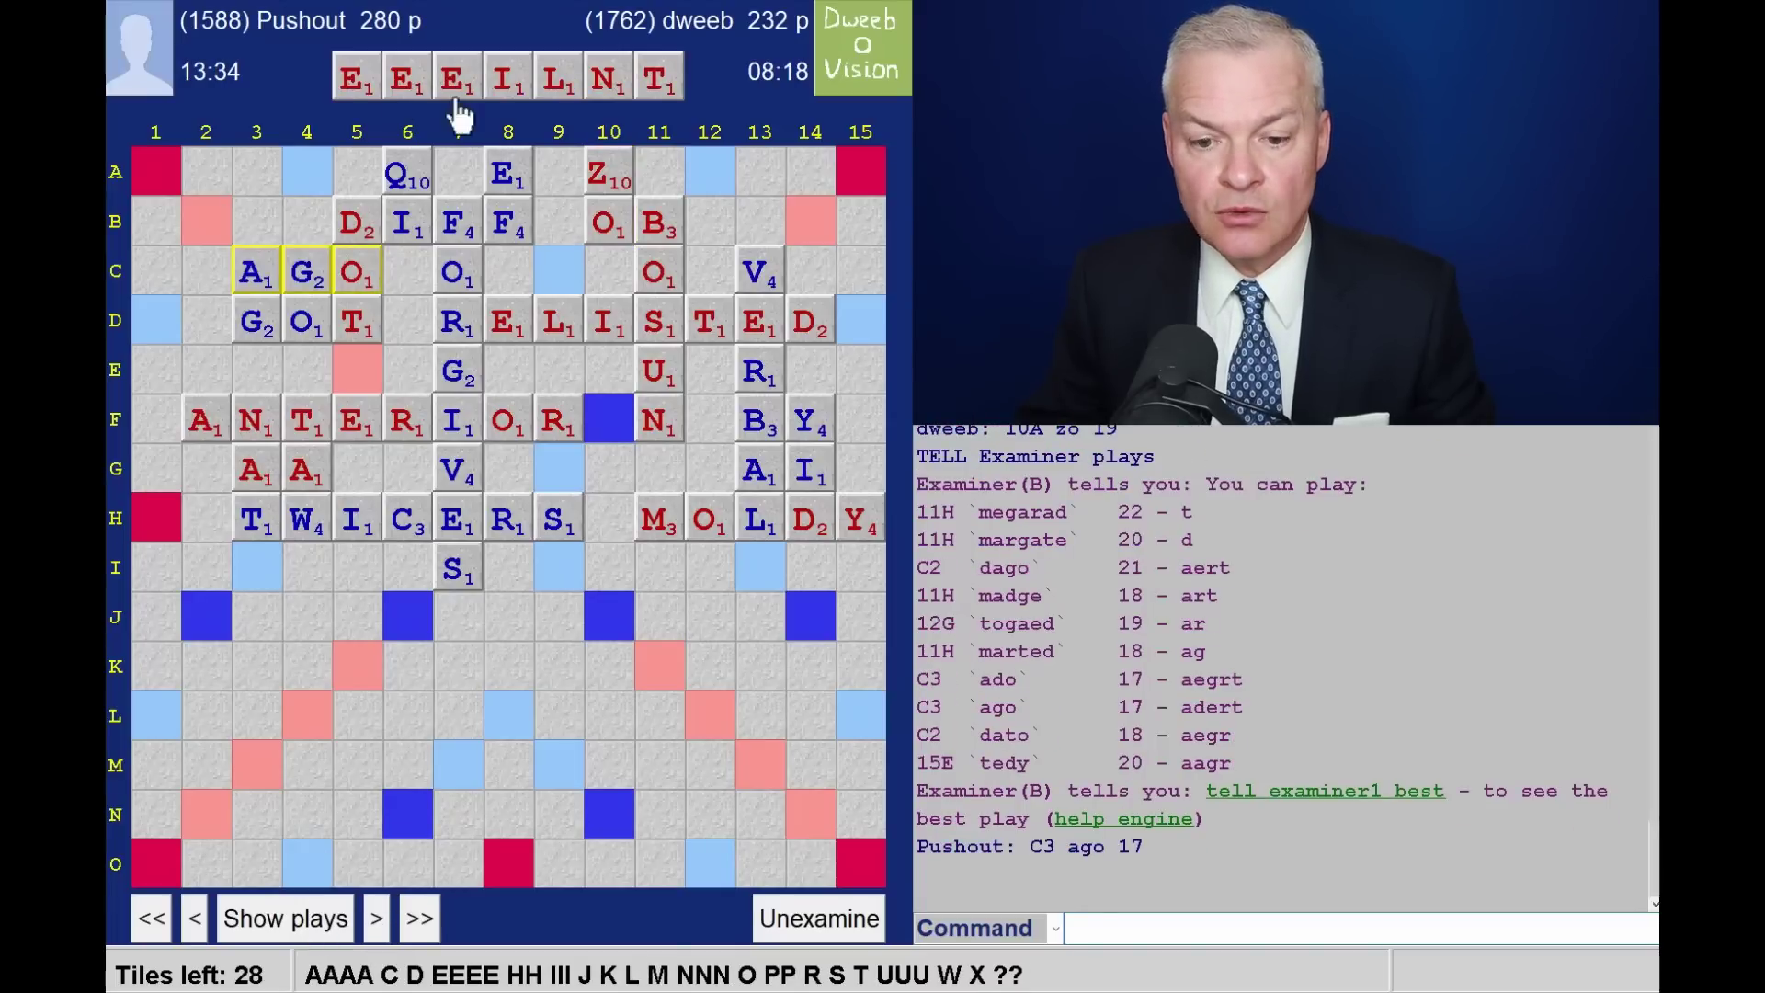
{"action": "left_click", "coordinate": [298, 918]}
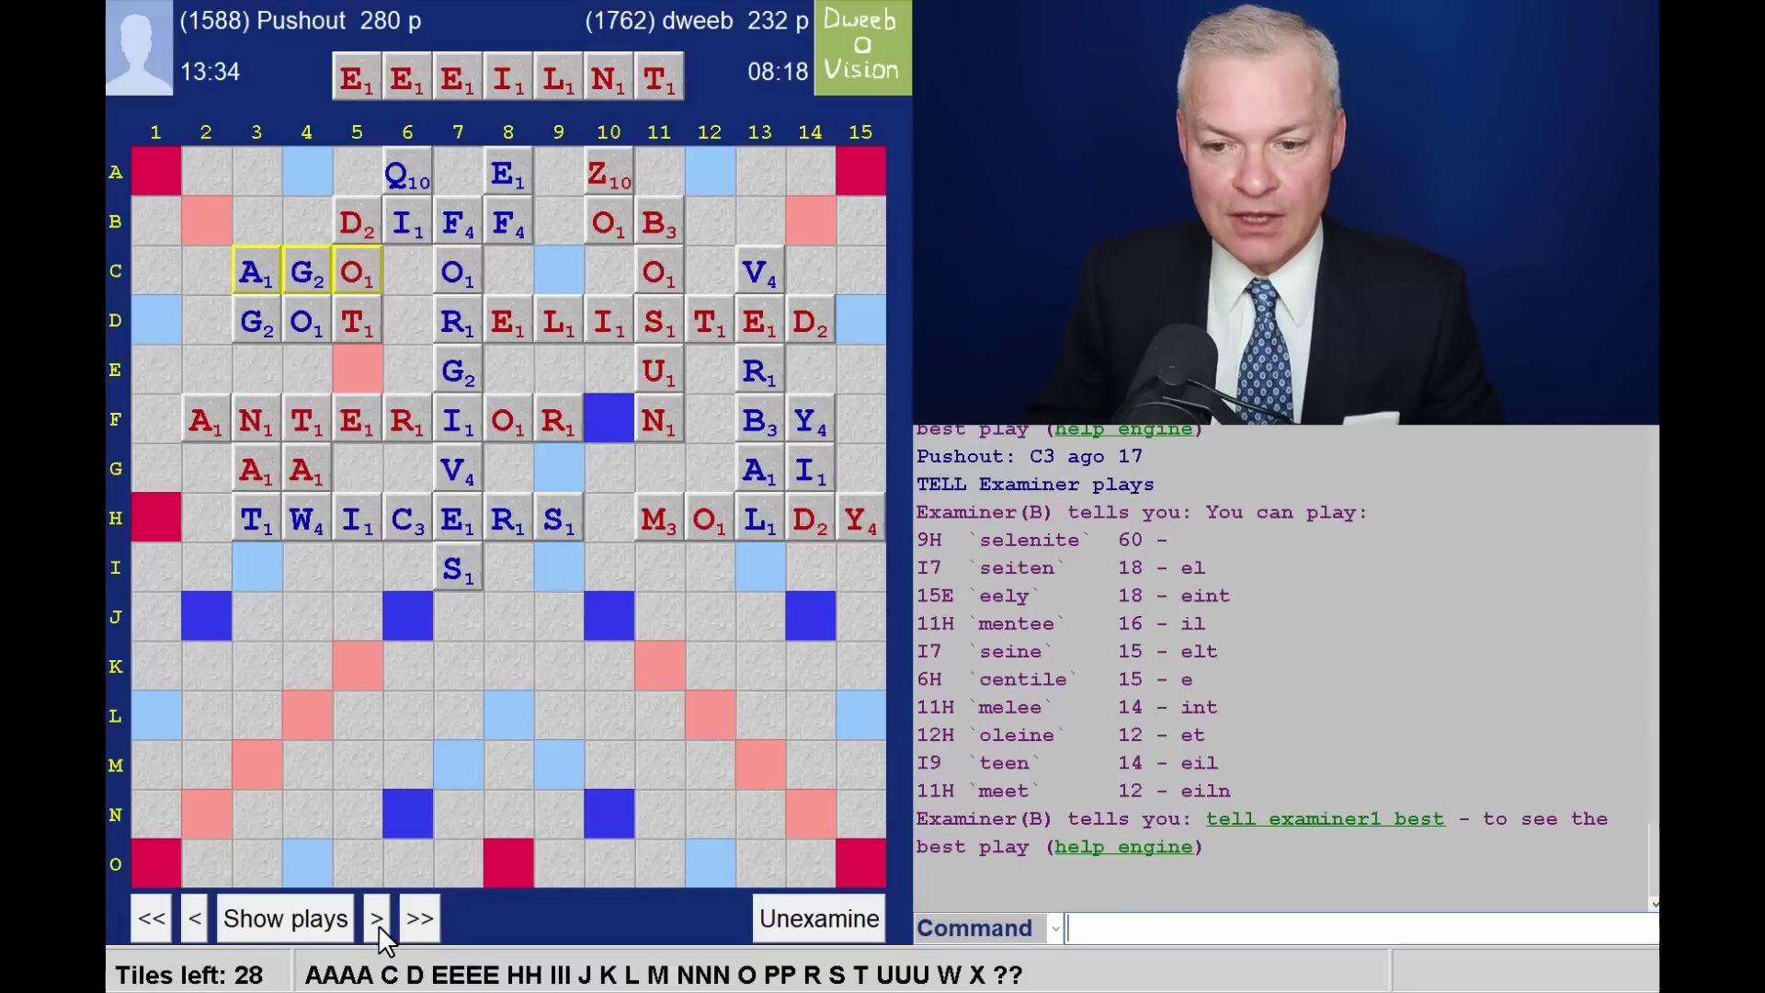
{"action": "left_click", "coordinate": [422, 924]}
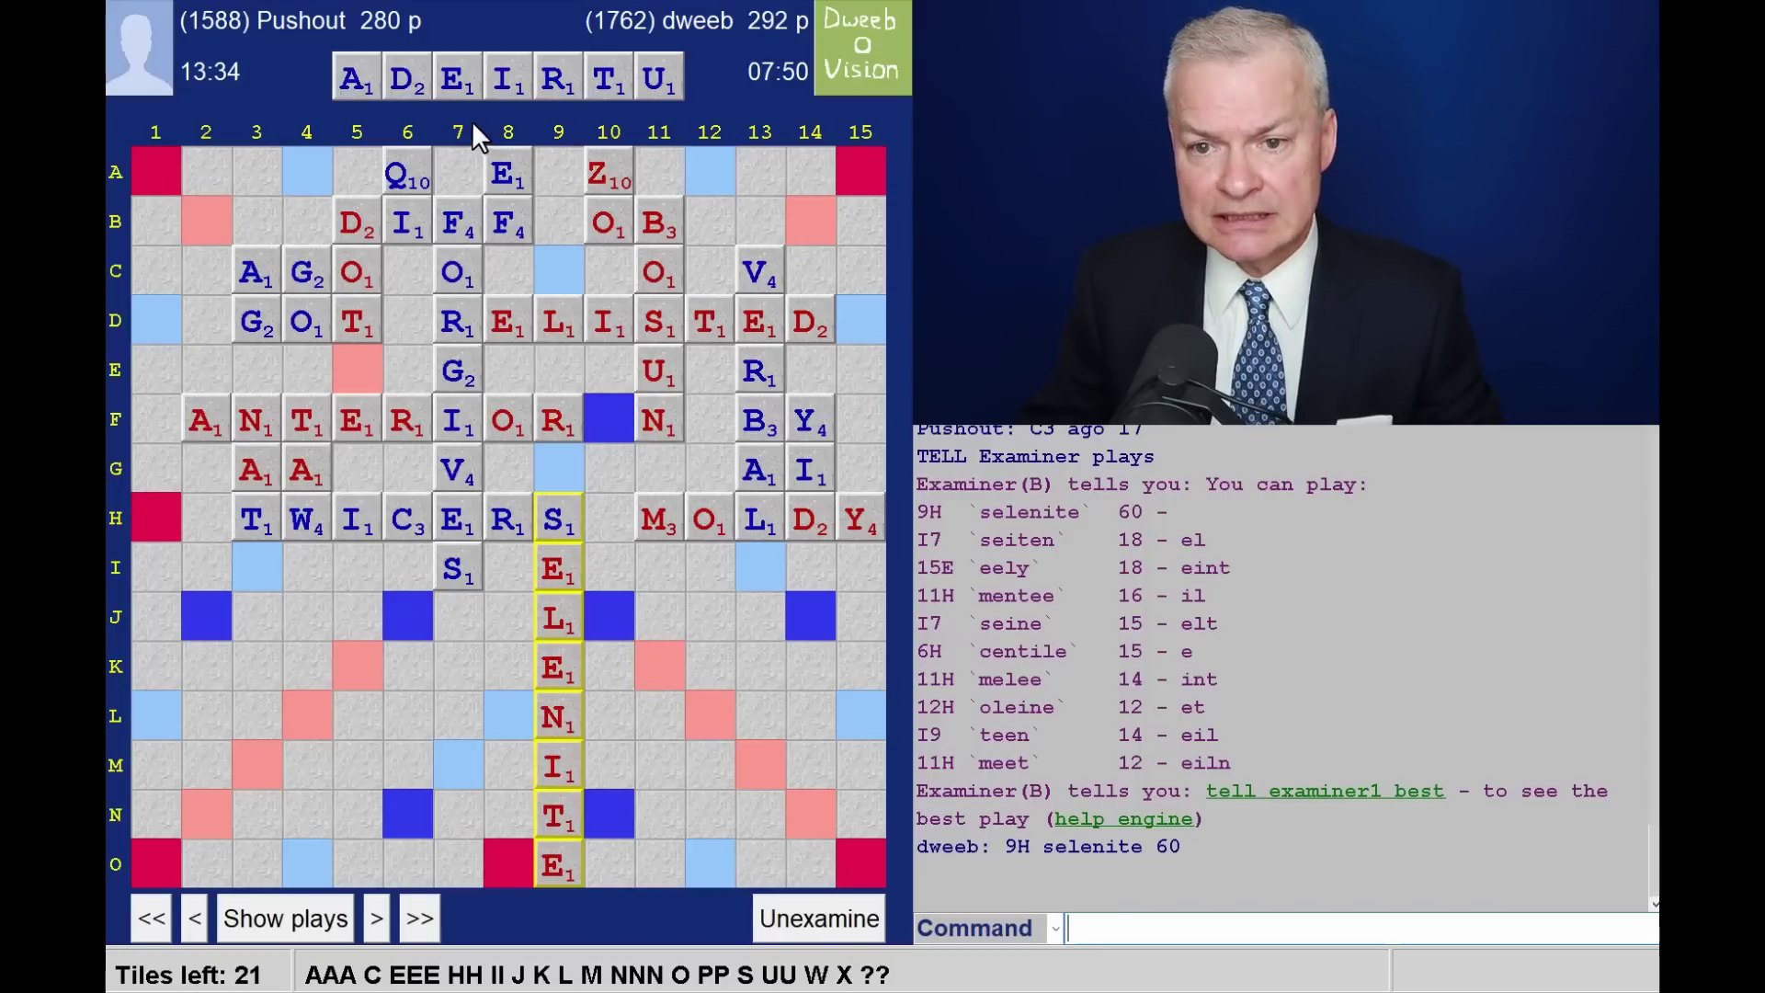
List suggestions, step to MURIATED at 11H, list again, then advance to MAW at 8M
{"action": "left_click", "coordinate": [324, 916]}
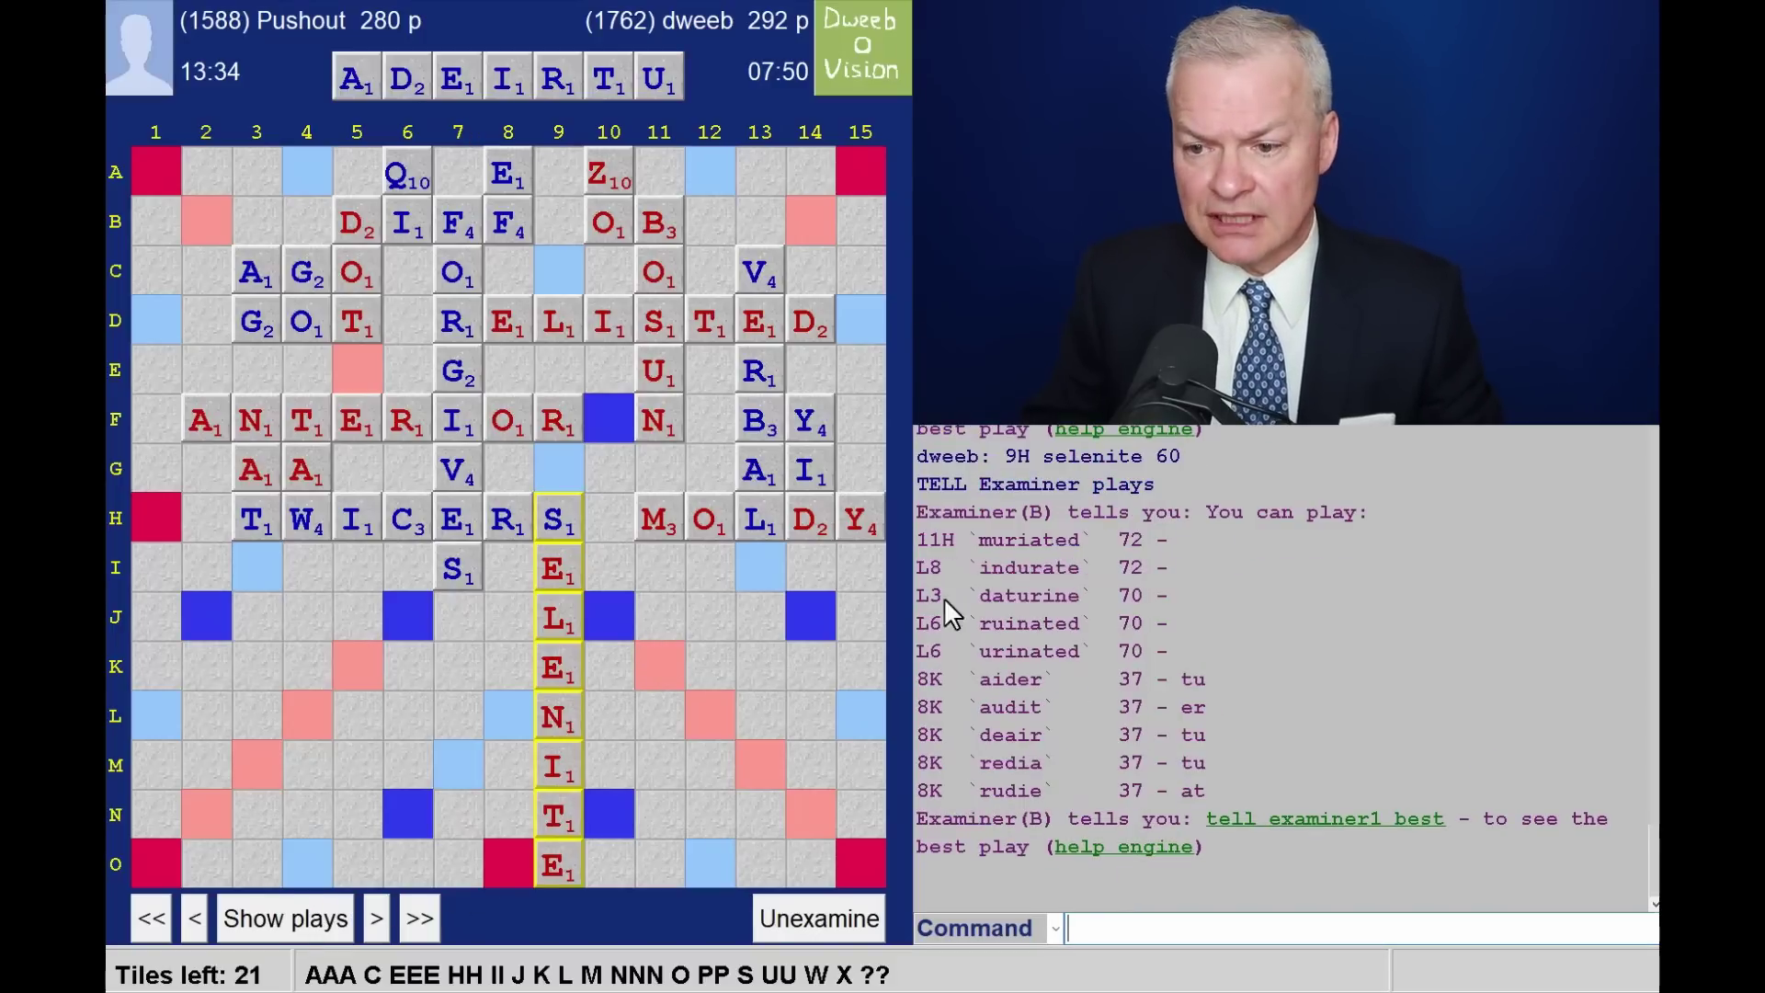
{"action": "left_click", "coordinate": [376, 922]}
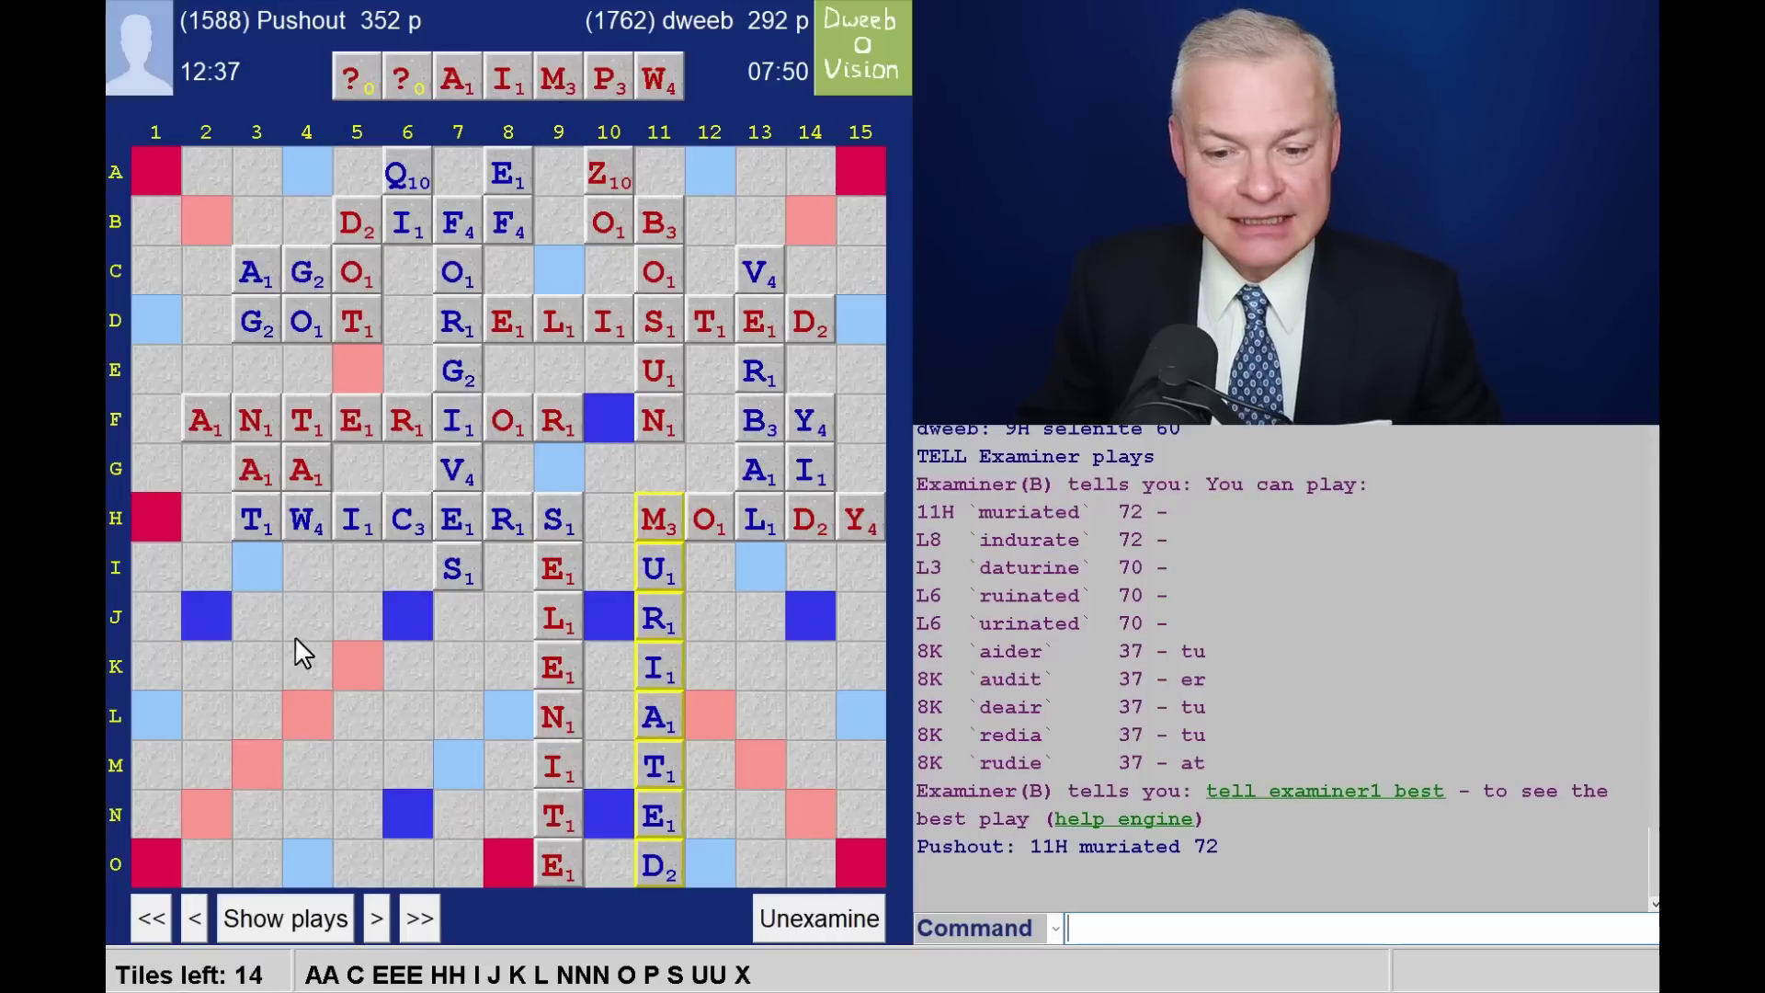
{"action": "left_click", "coordinate": [296, 920]}
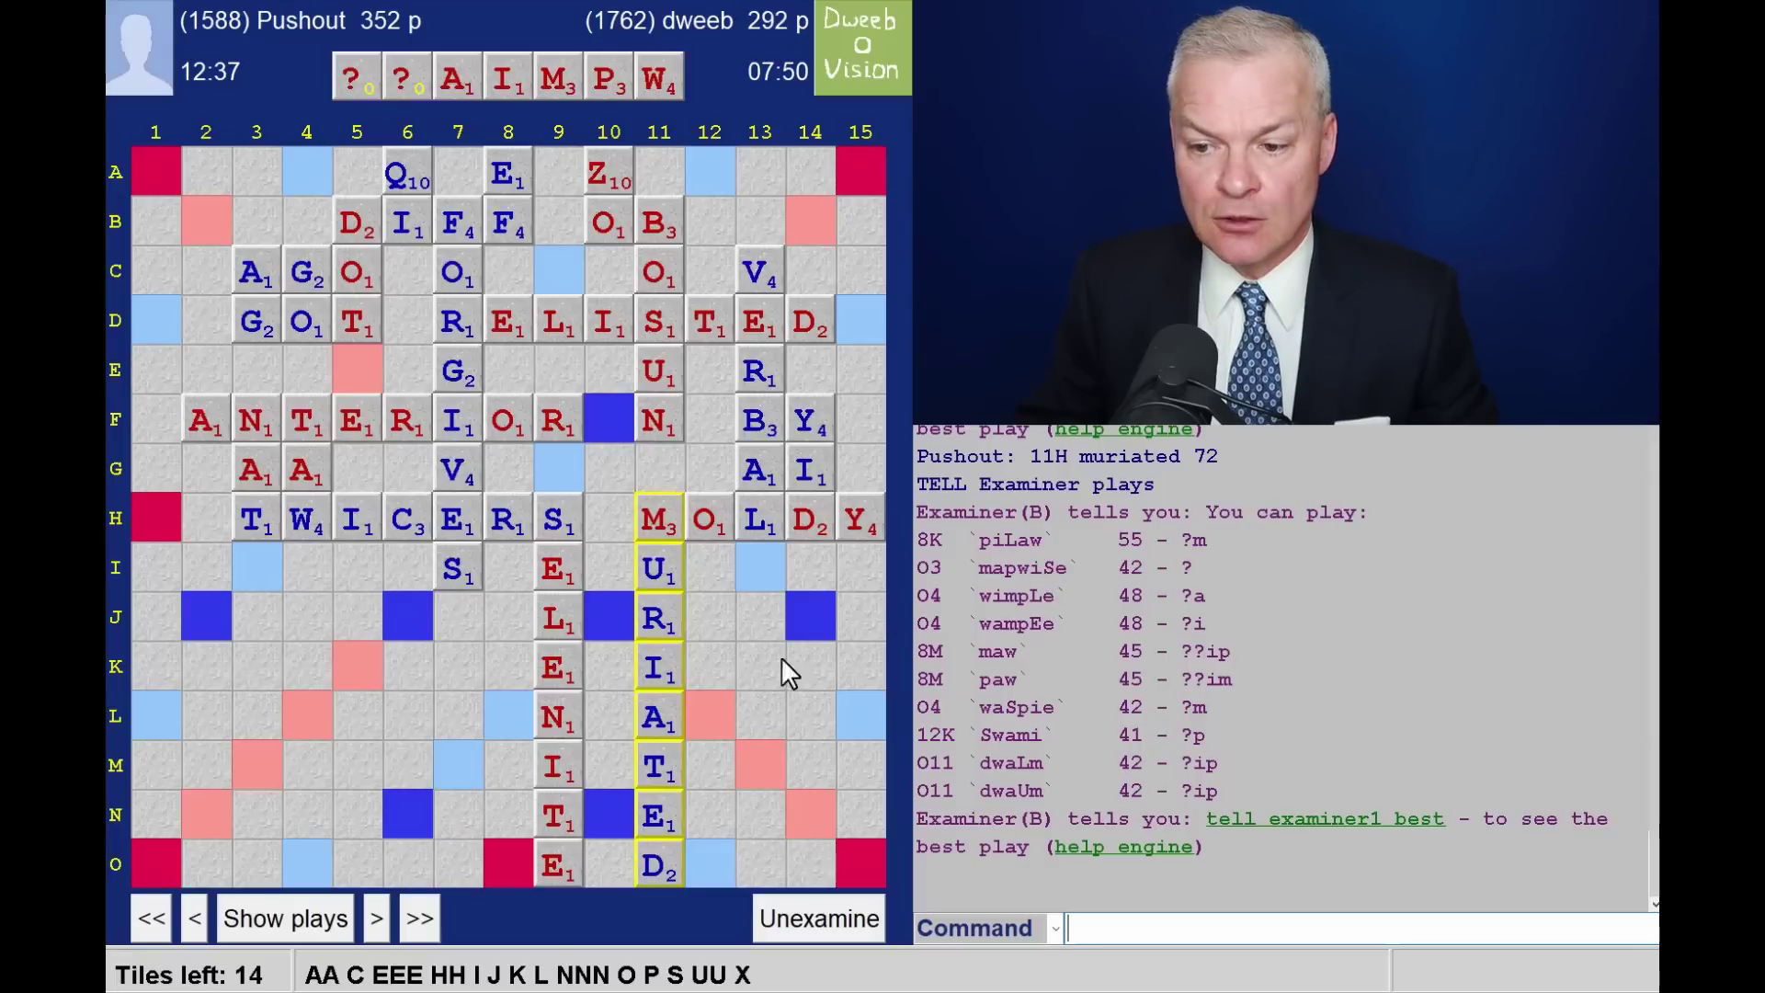
{"action": "left_click", "coordinate": [384, 923]}
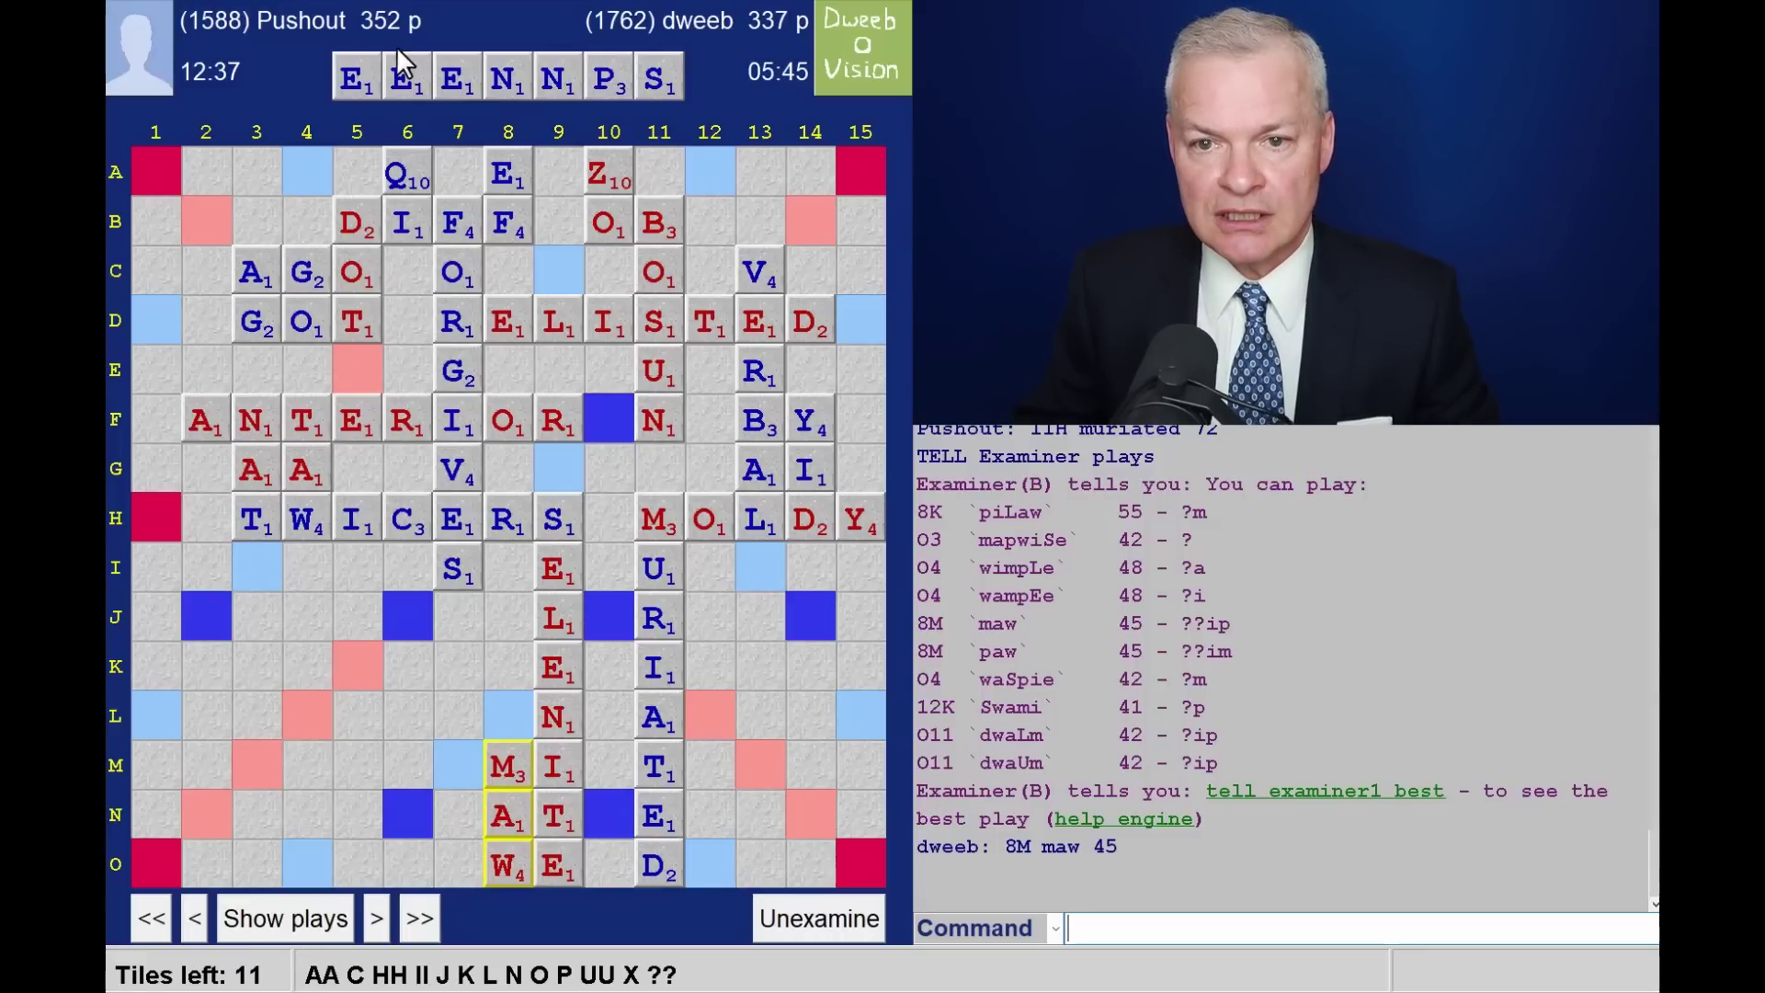
List suggestions, step to NENE at 12L, list again, then advance to PICOLINE at K2
{"action": "left_click", "coordinate": [314, 924]}
{"action": "left_click", "coordinate": [373, 922]}
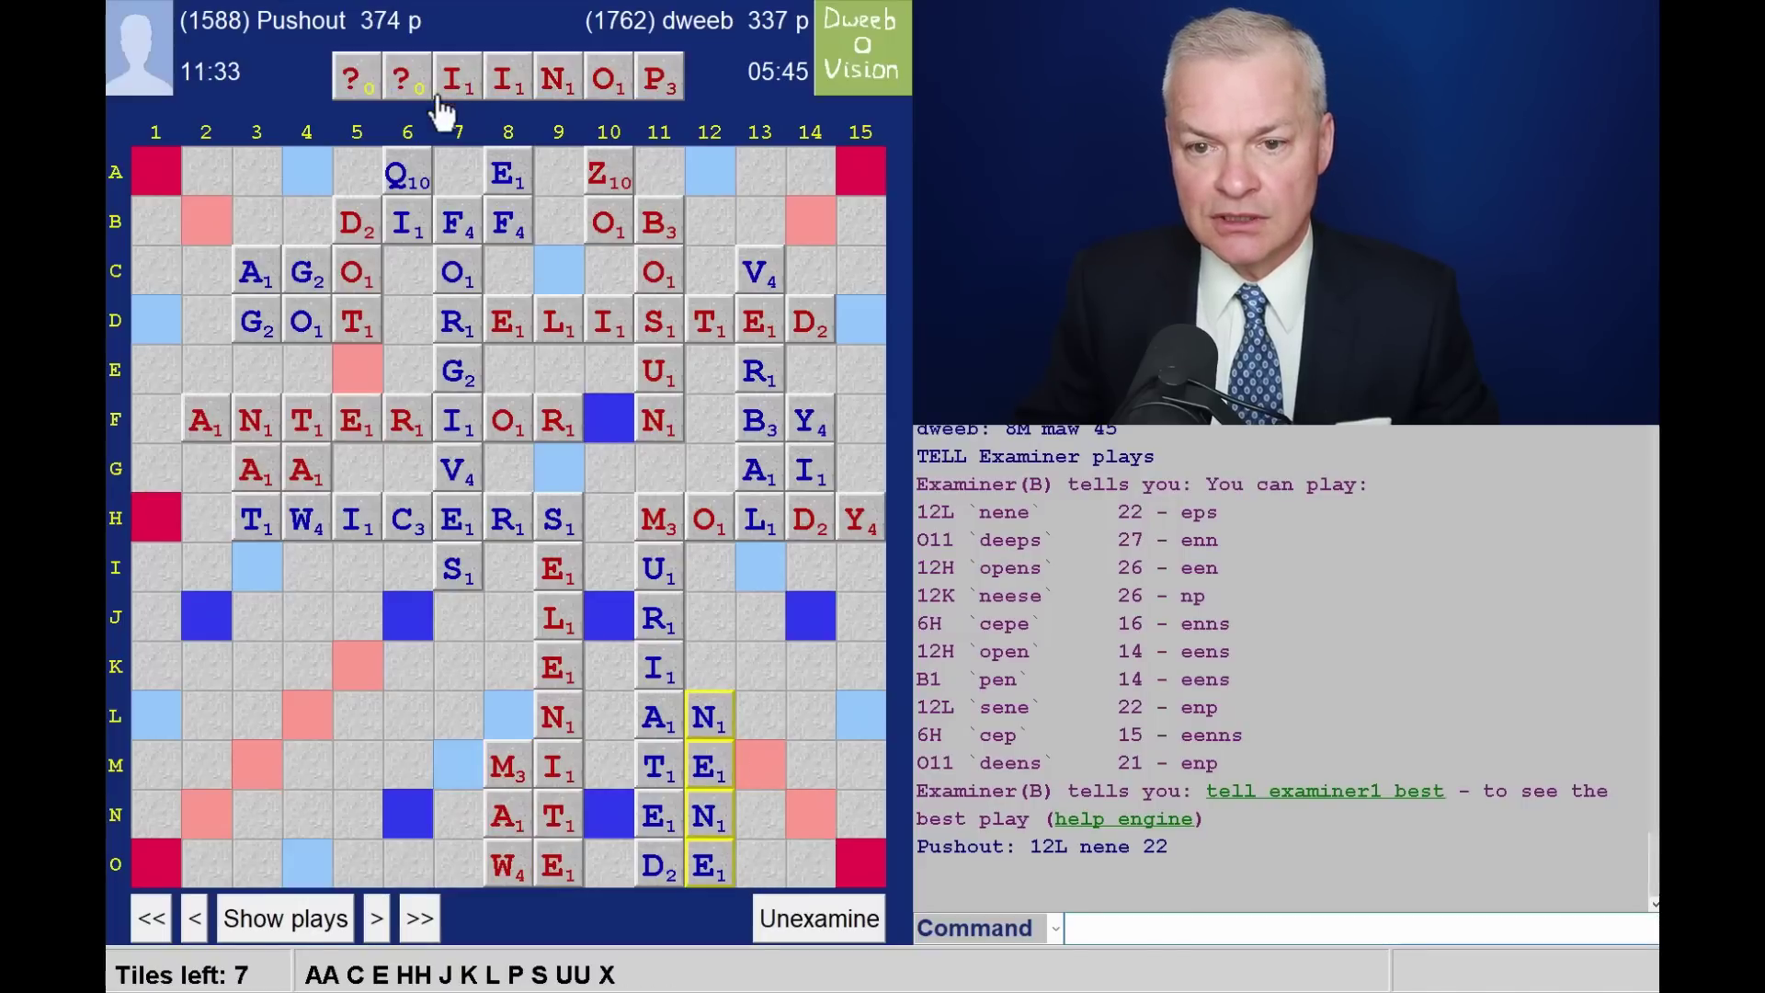
{"action": "left_click", "coordinate": [329, 931]}
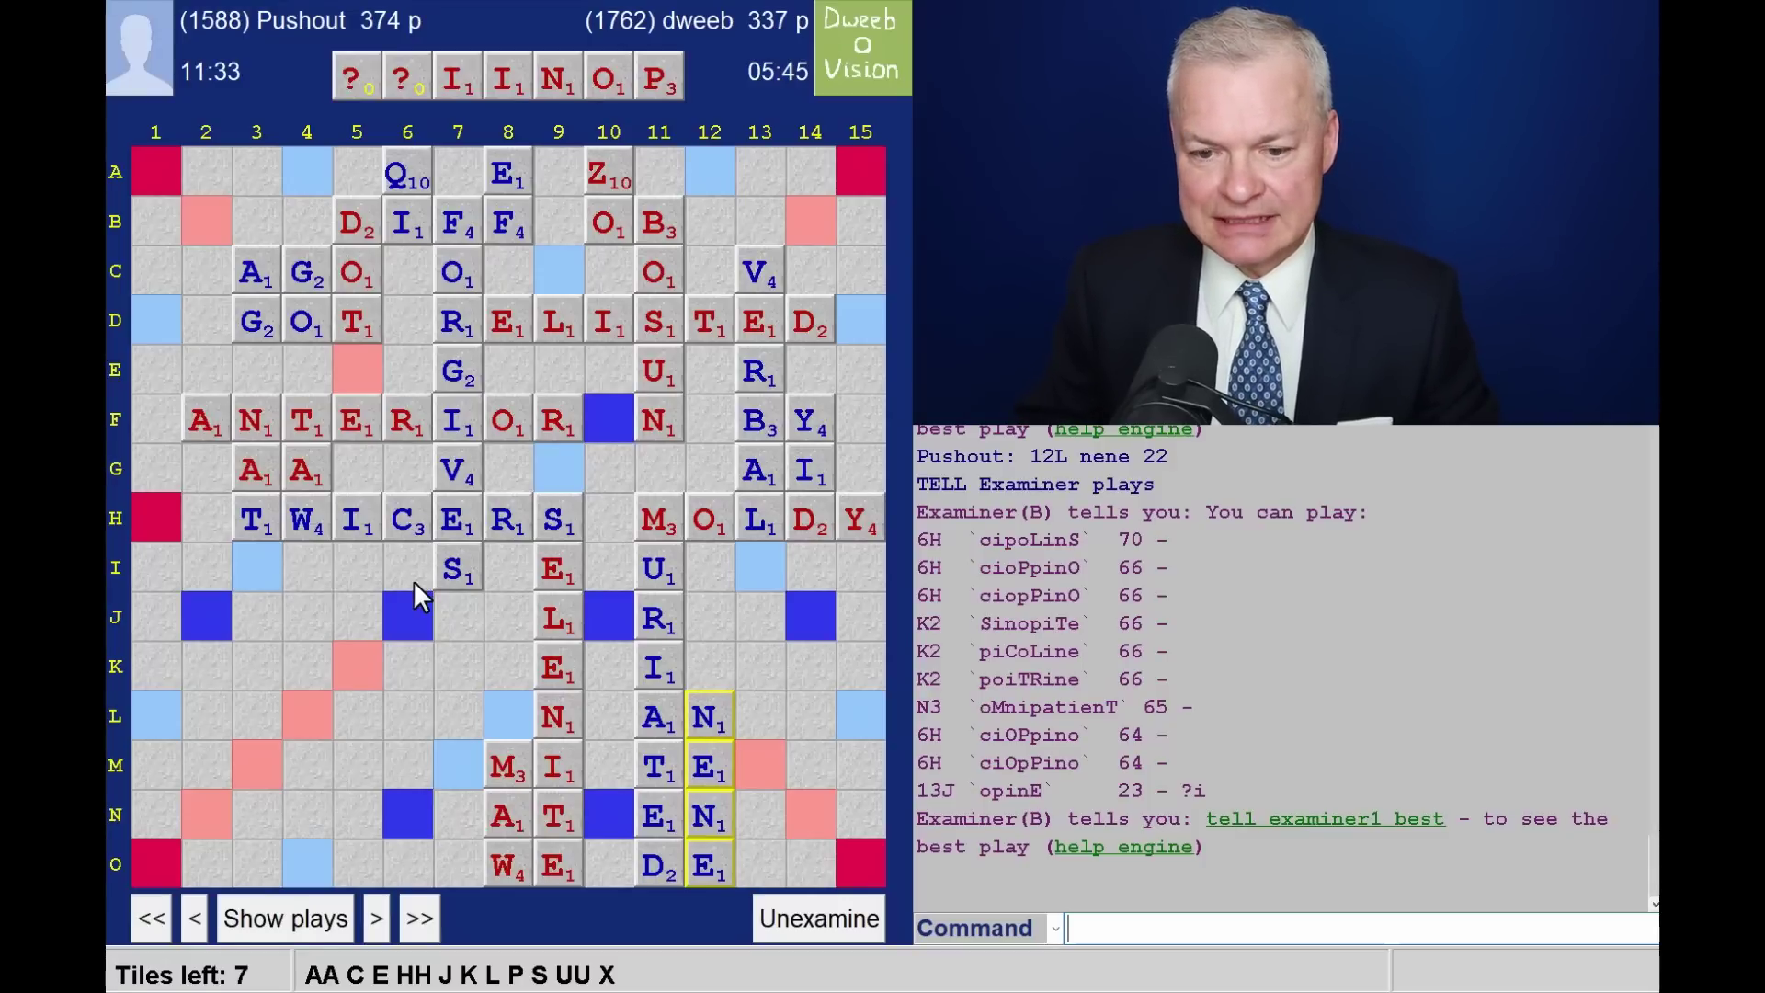
{"action": "left_click", "coordinate": [381, 915]}
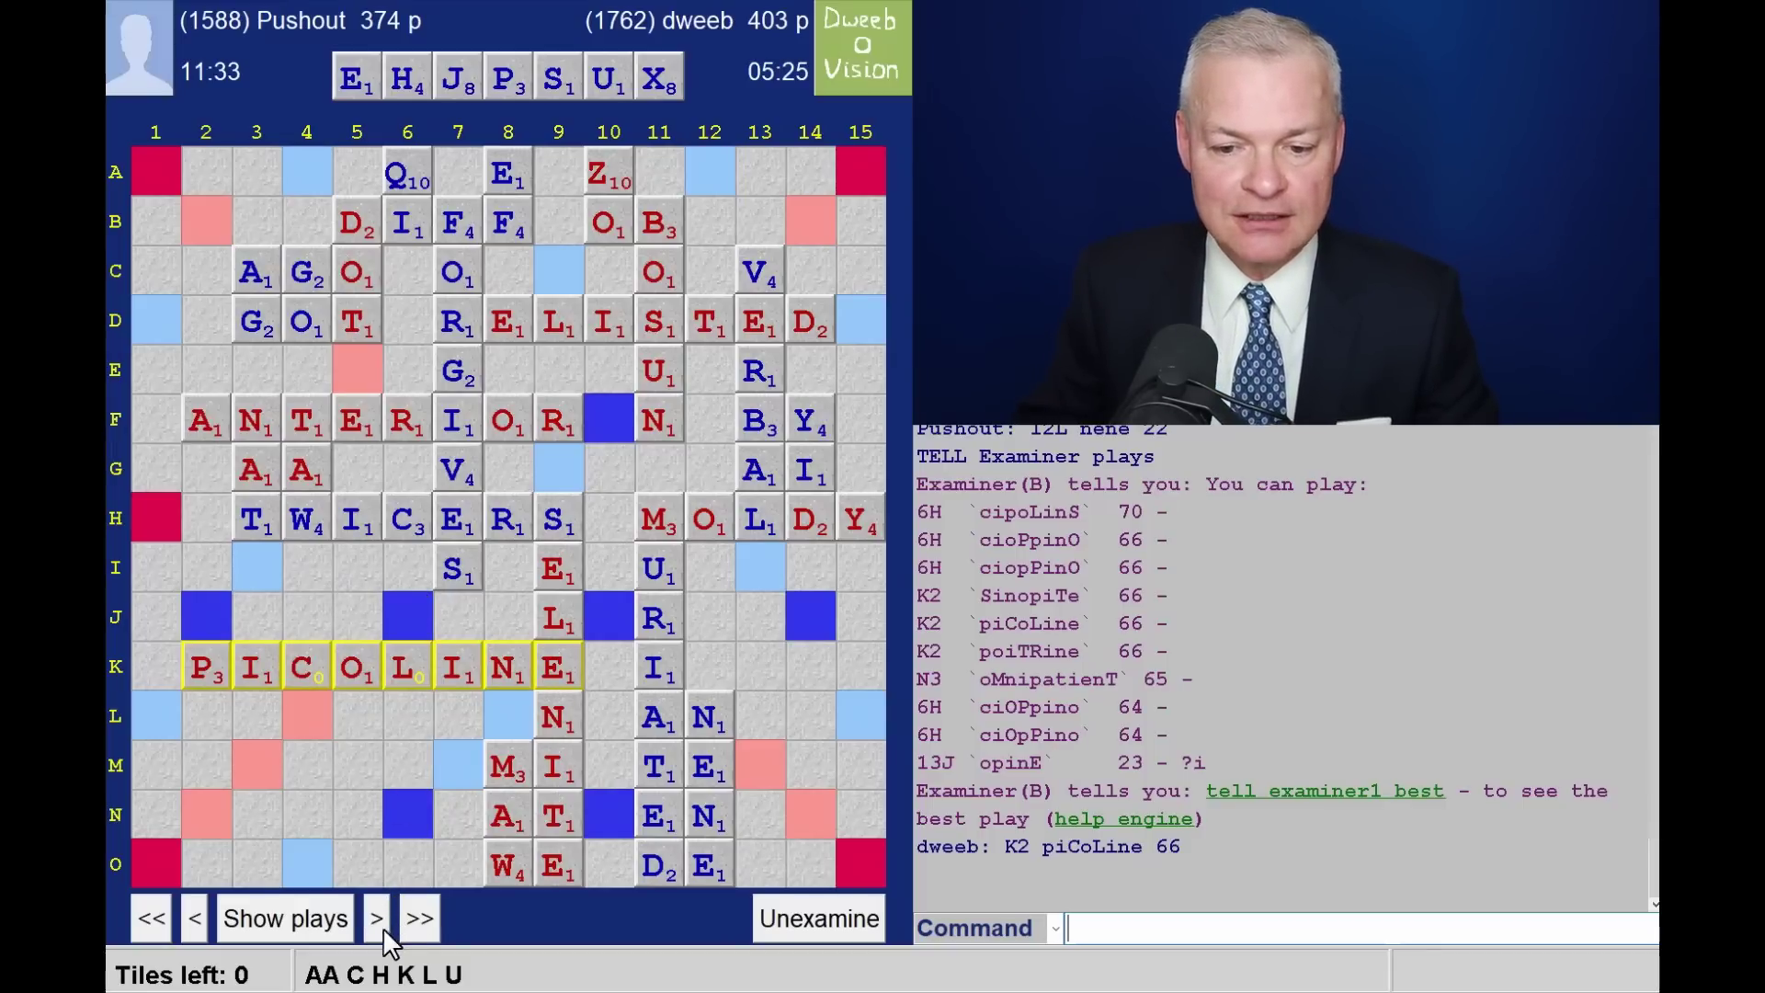
List suggestions, step to HEX at 13K, list again, then advance to CHUCK at 4K
{"action": "left_click", "coordinate": [321, 934]}
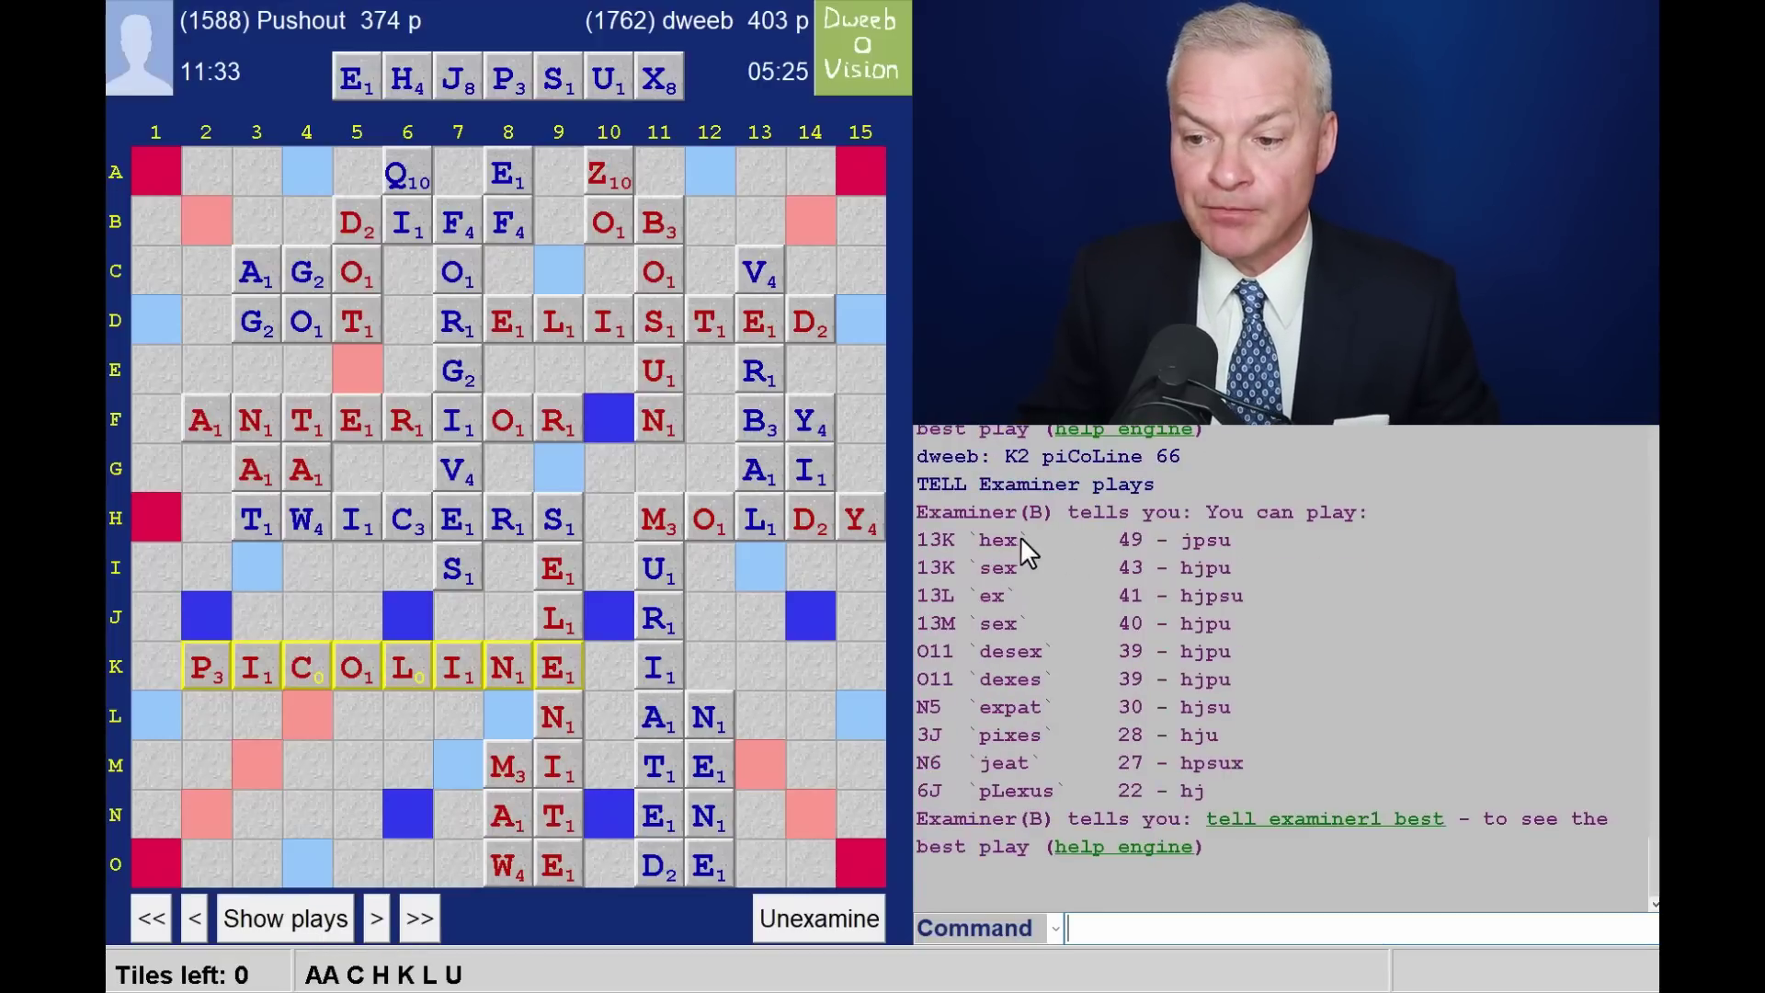
{"action": "left_click", "coordinate": [378, 918]}
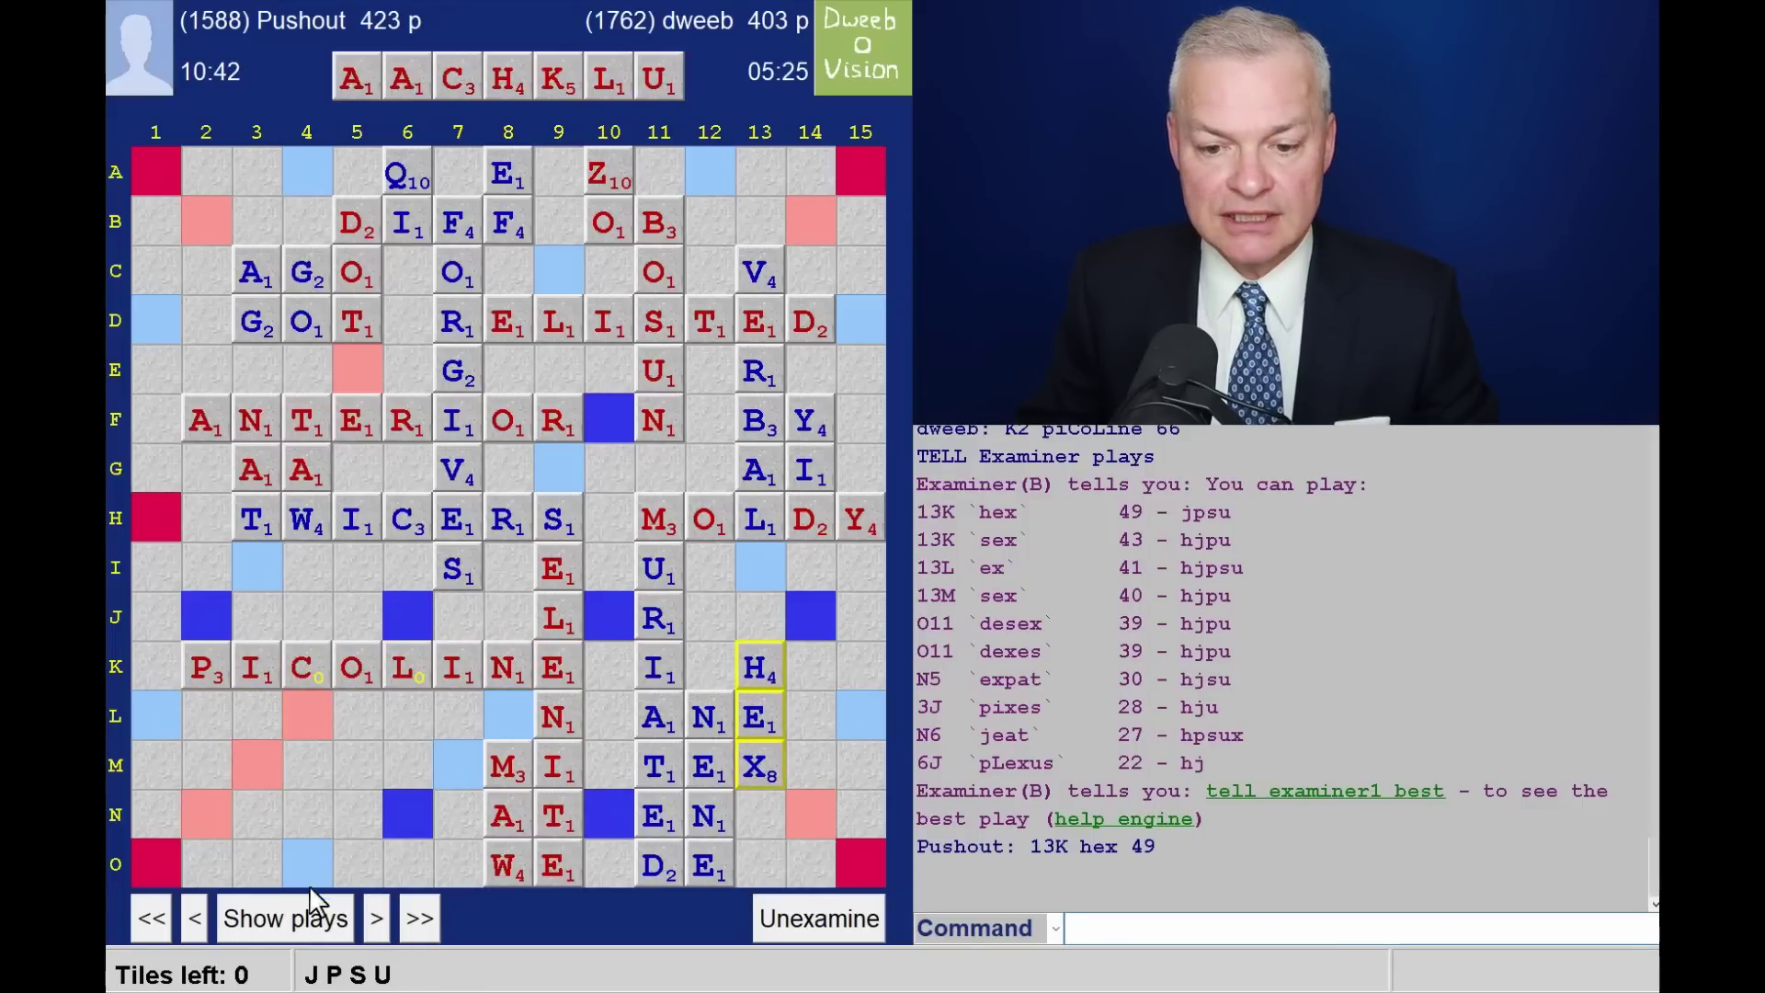
{"action": "left_click", "coordinate": [296, 918]}
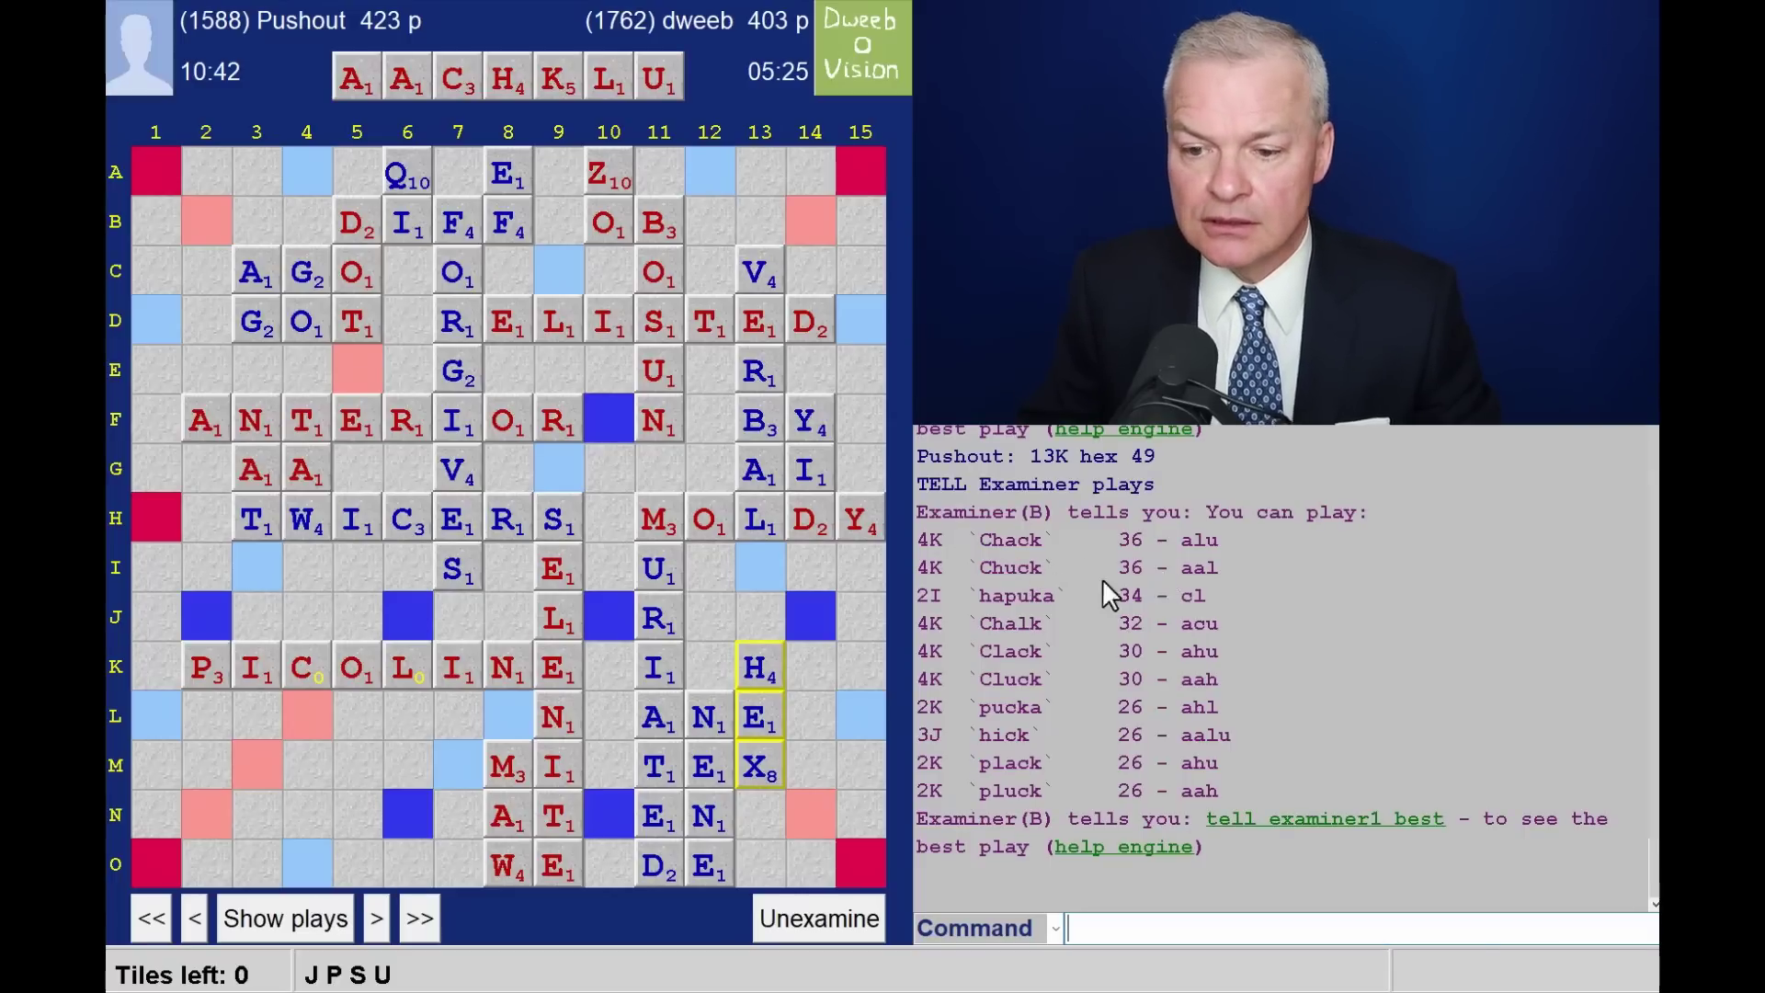
{"action": "left_click", "coordinate": [377, 919]}
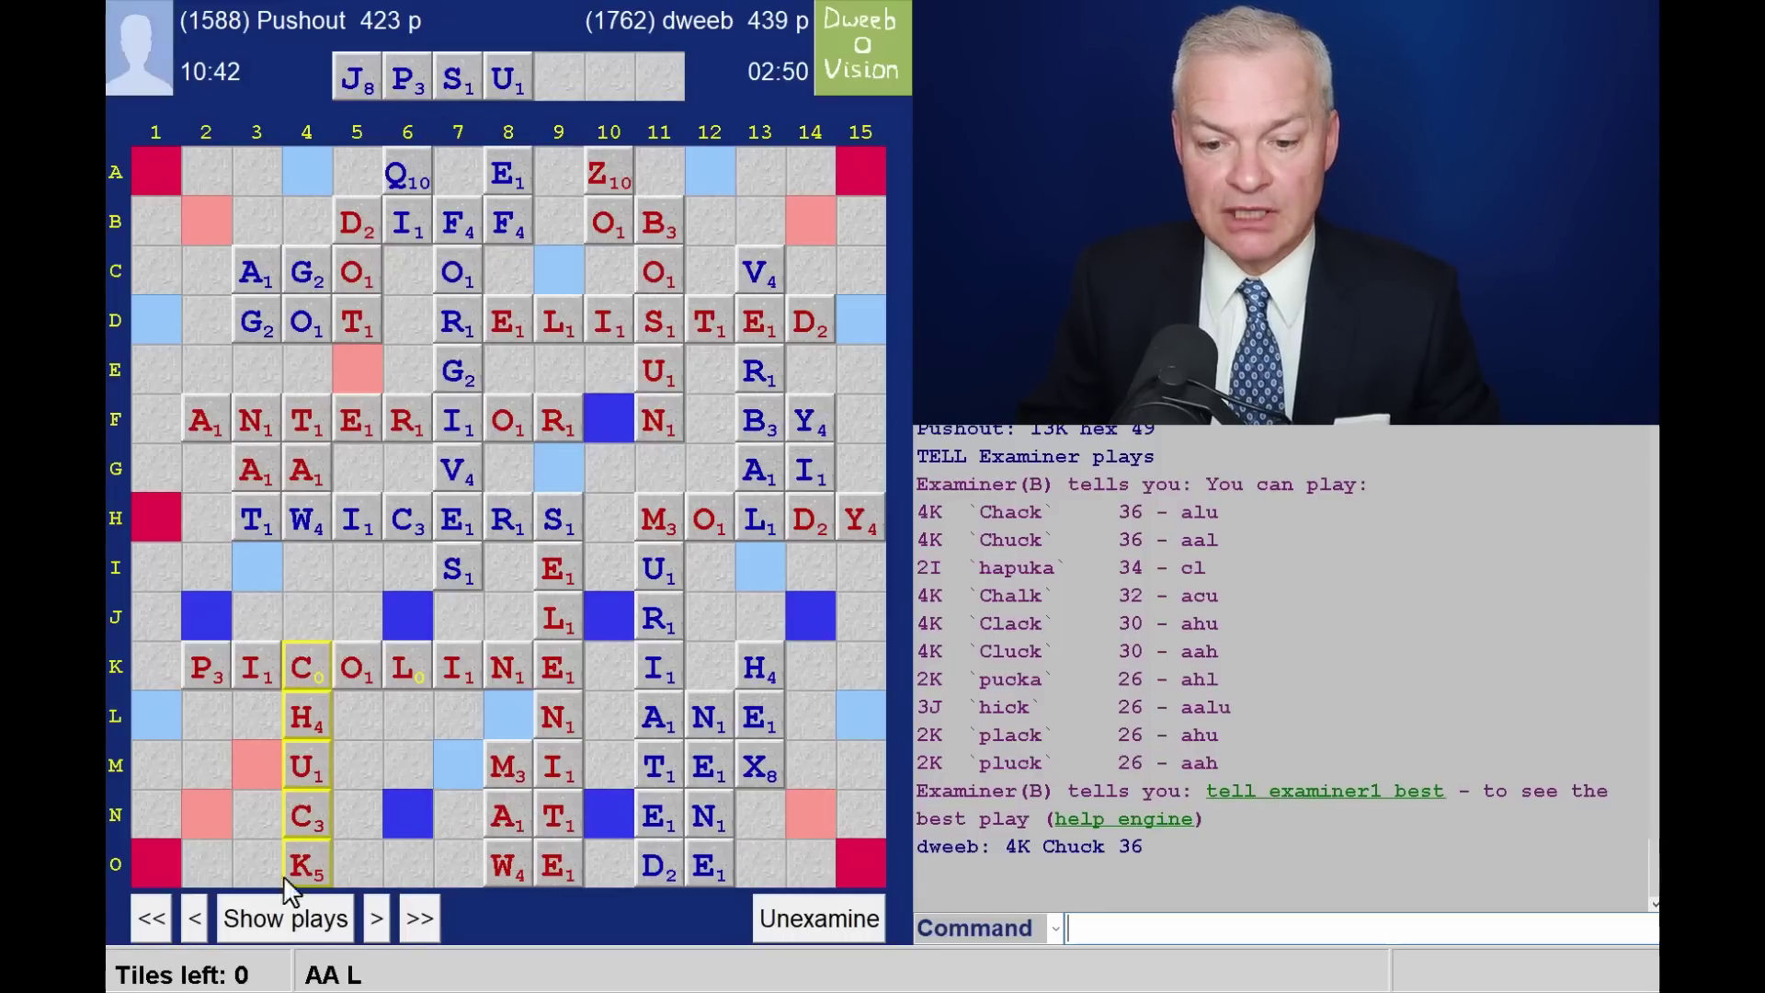
Review engine suggestions while replaying Pushout's JUS at B1 (24) and dweeb's closing ALA at 7M (19)
{"action": "left_click", "coordinate": [290, 926]}
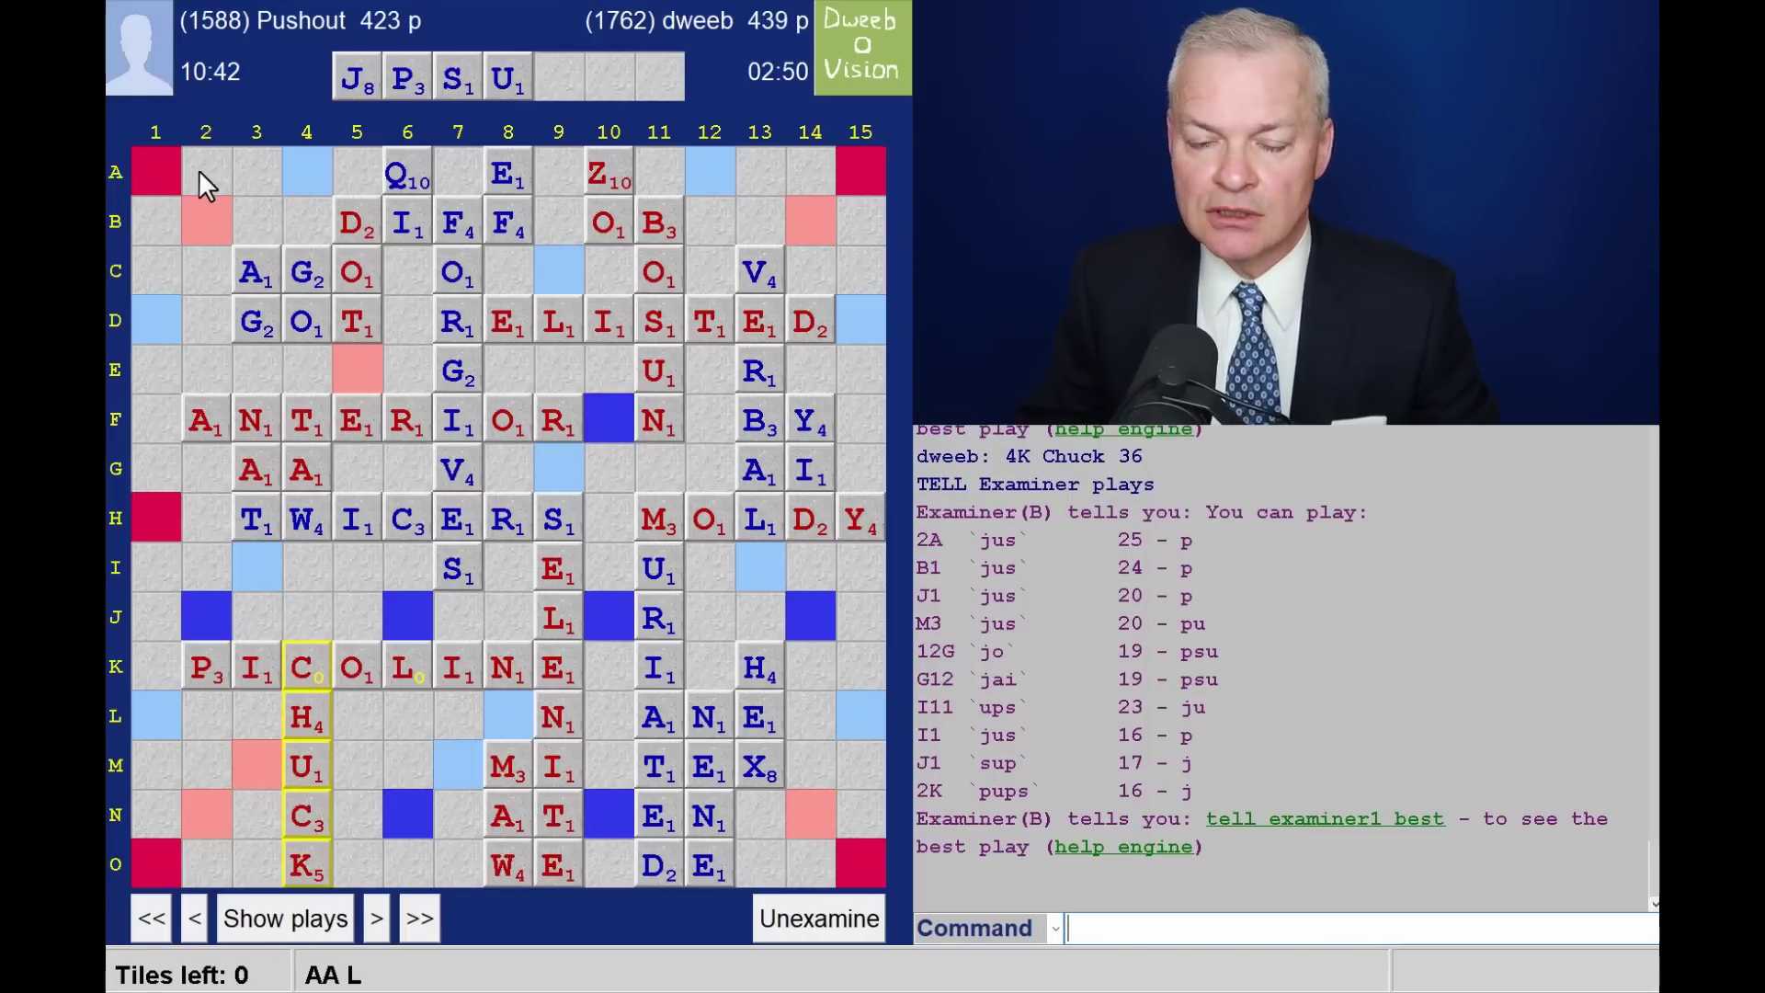
{"action": "left_click", "coordinate": [377, 920]}
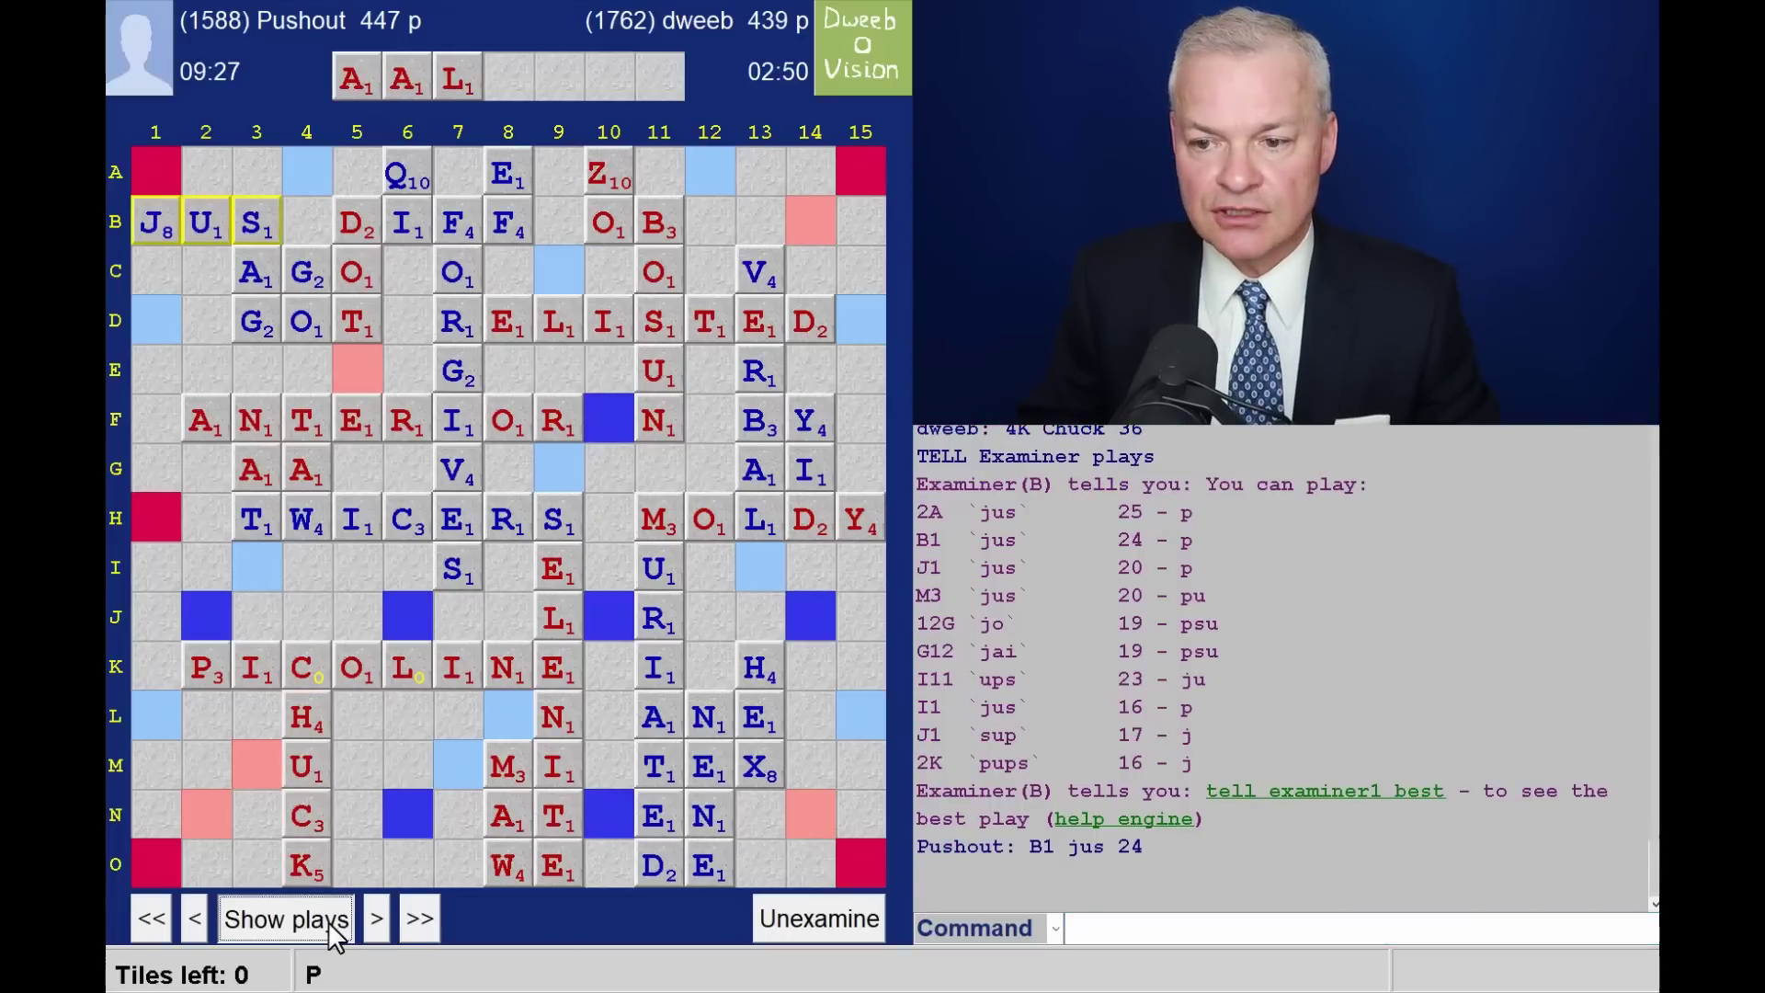
{"action": "left_click", "coordinate": [333, 932]}
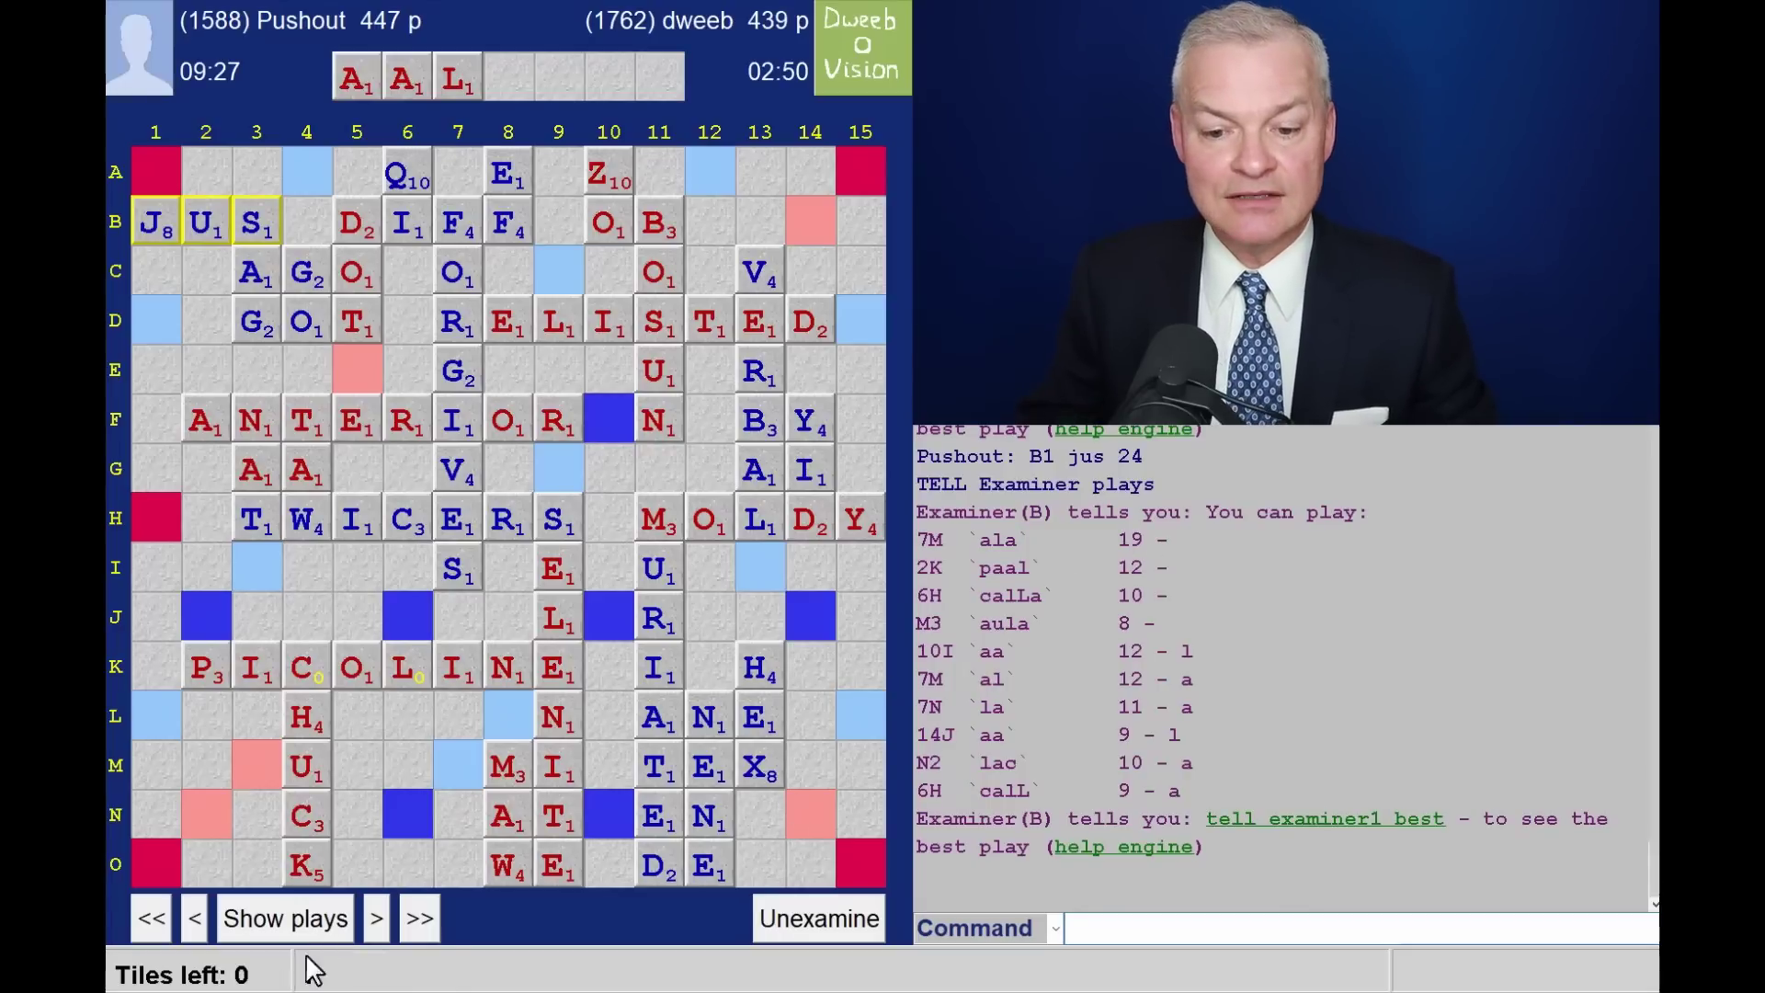
{"action": "left_click", "coordinate": [373, 915]}
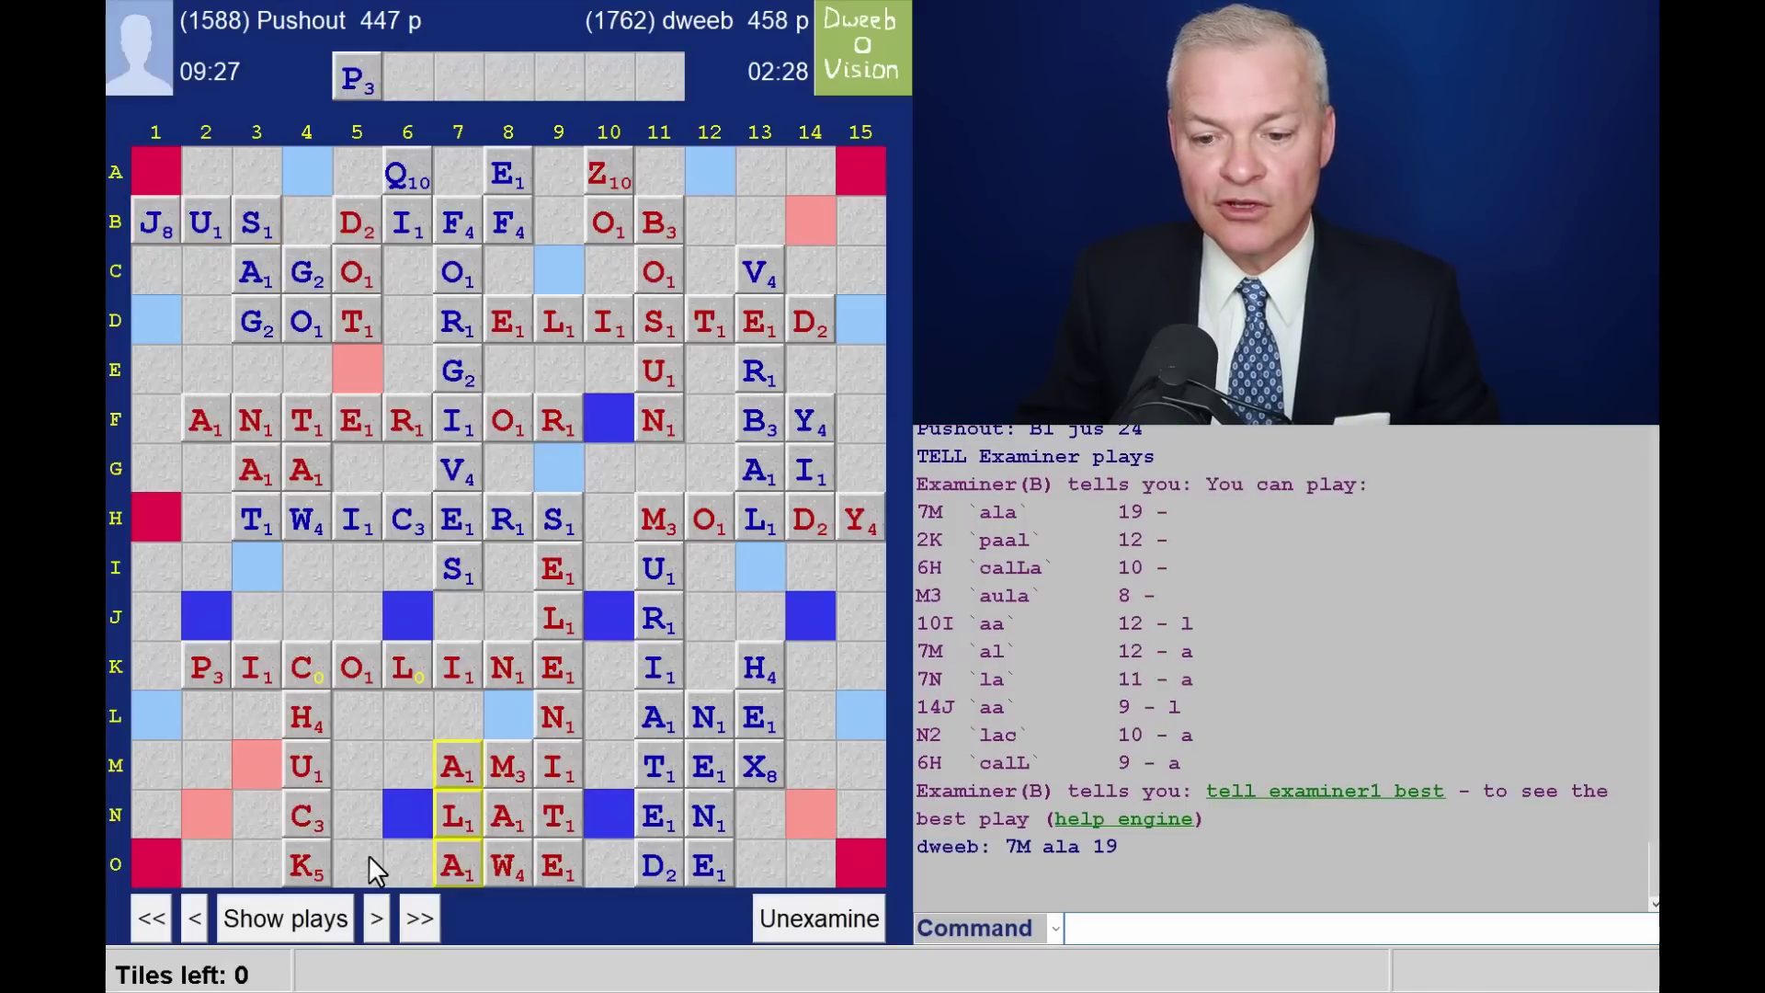
{"action": "left_click", "coordinate": [376, 918]}
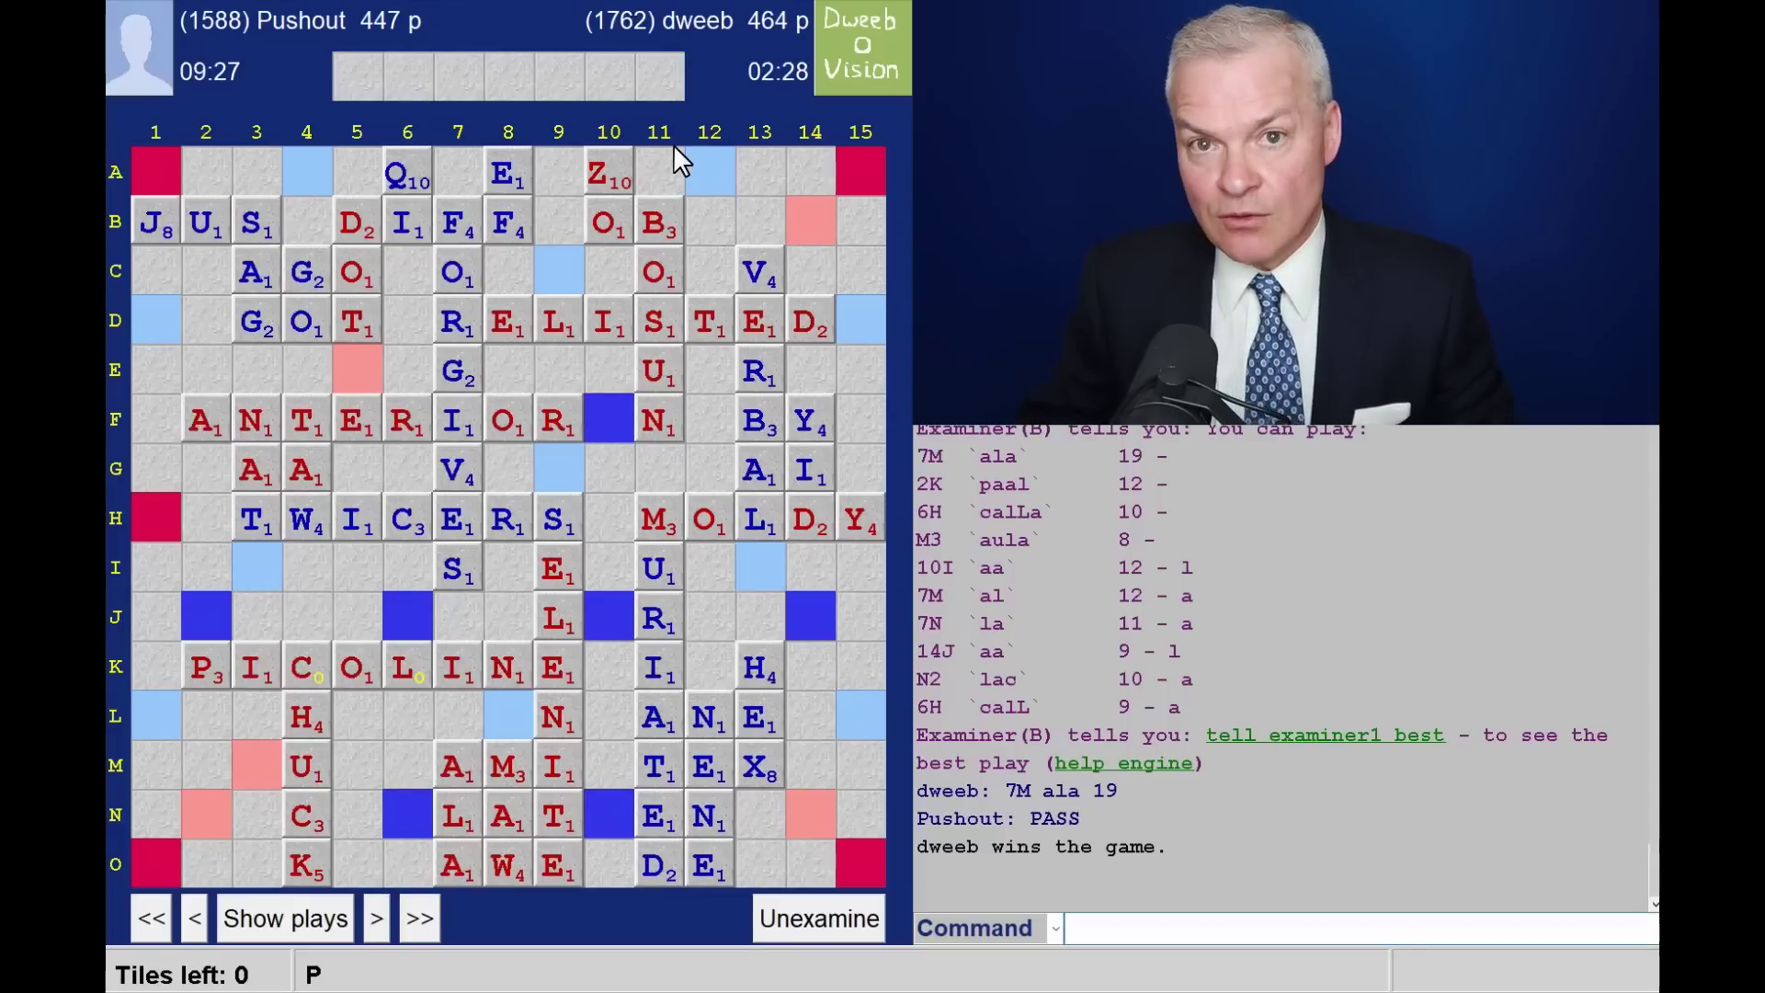